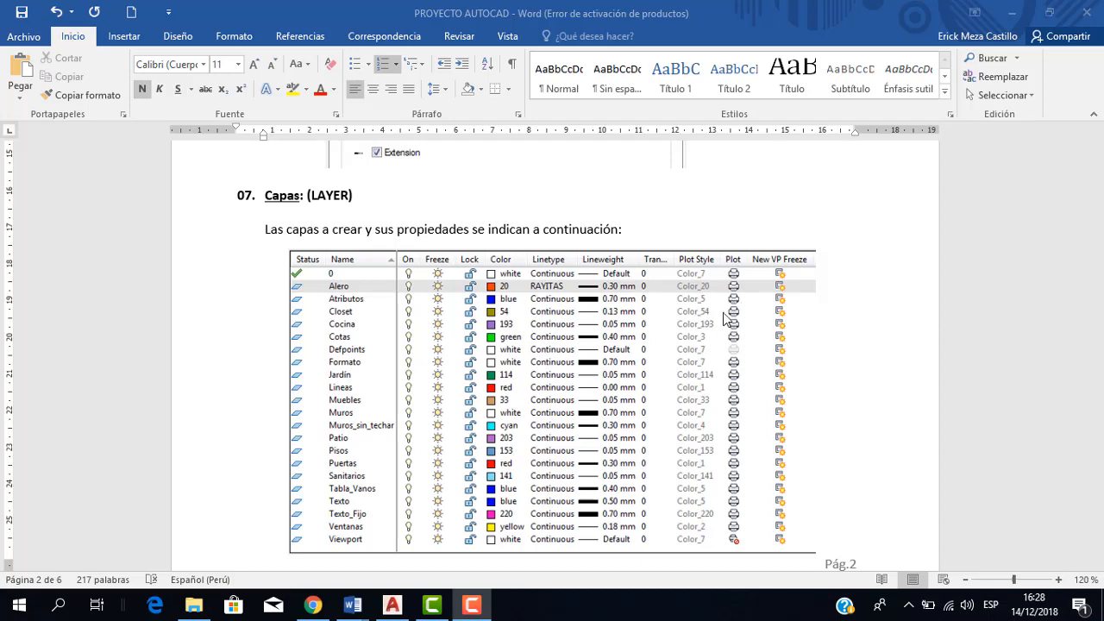
# Review section 07, Capas (LAYER), and its table of layer names, colors, linetypes and lineweights in the Word document
pyautogui.scroll(-2, 670, 325)
pyautogui.scroll(2, 622, 298)
pyautogui.scroll(-1, 559, 301)
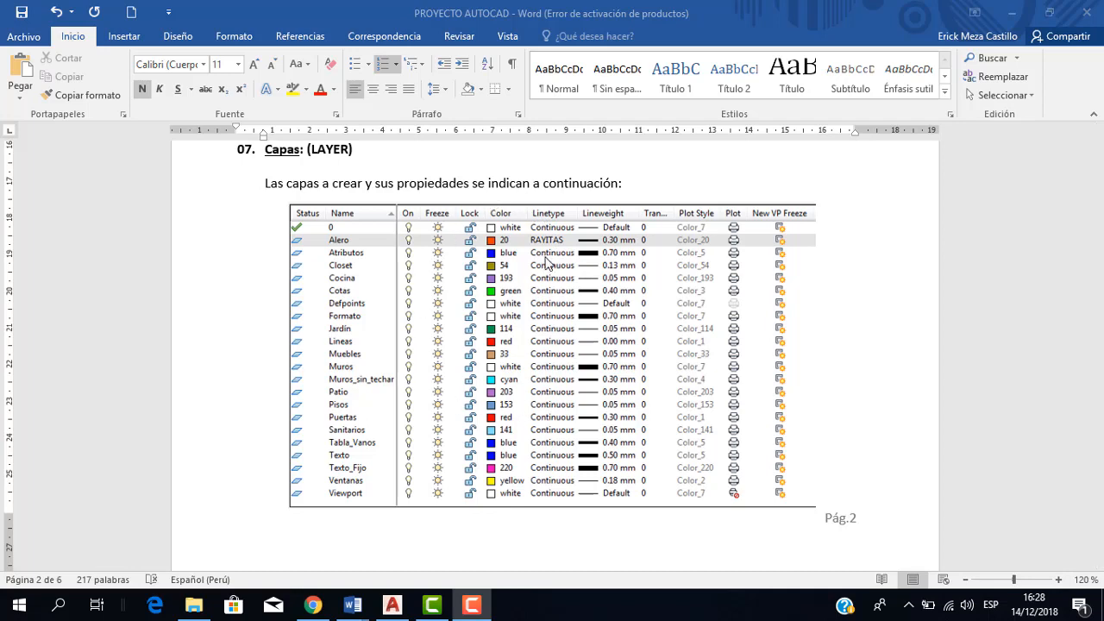
pyautogui.scroll(2, 556, 344)
pyautogui.scroll(-1, 554, 343)
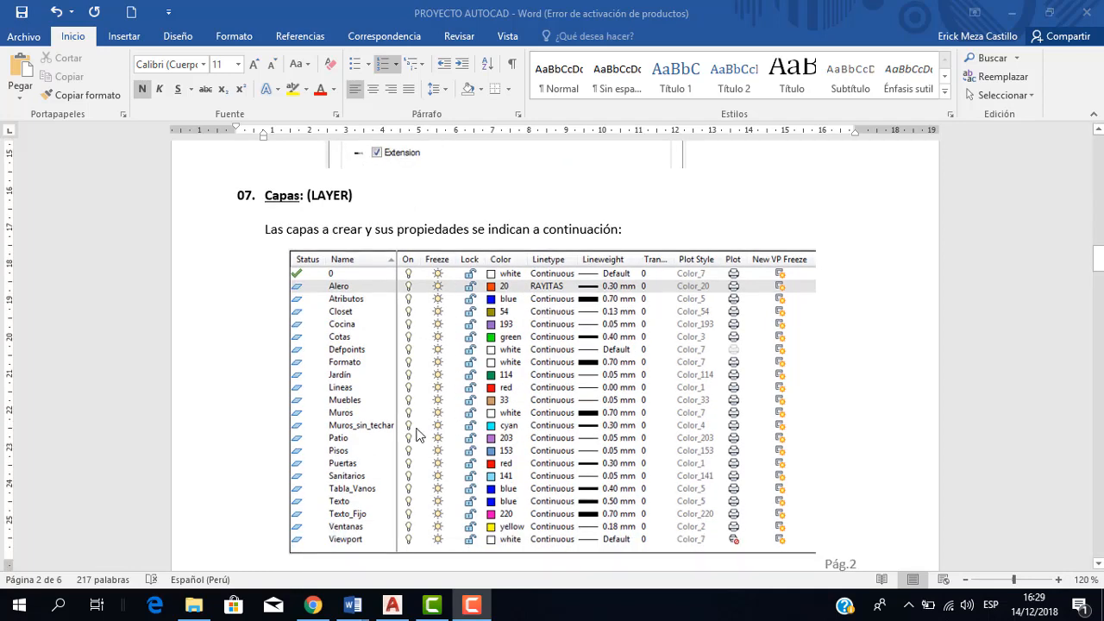
pyautogui.click(307, 188)
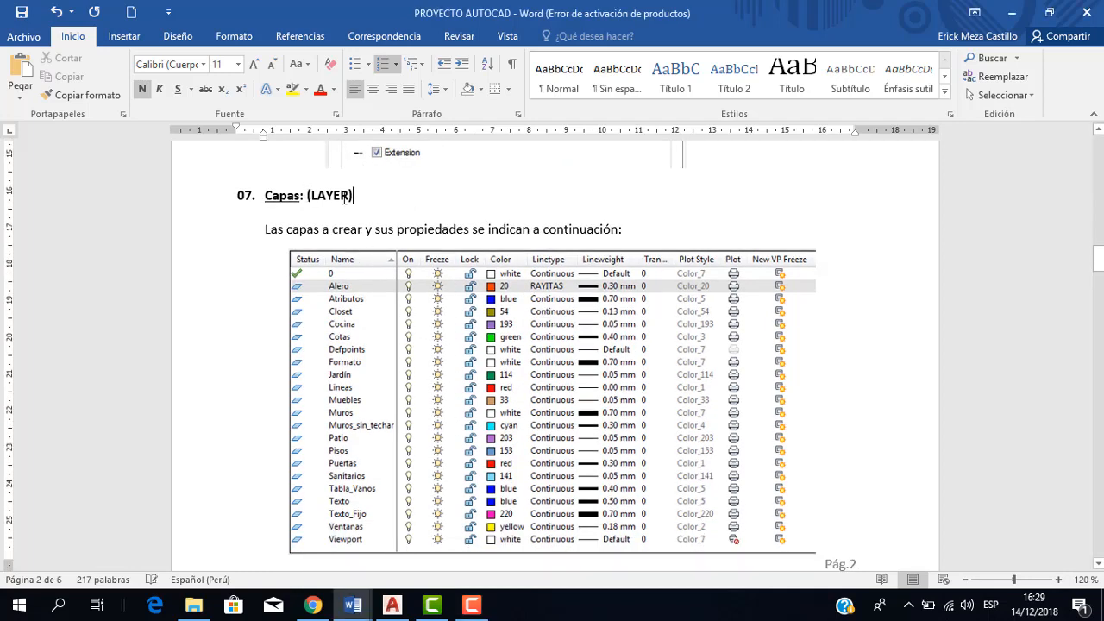
pyautogui.moveTo(308, 196); pyautogui.dragTo(372, 198)
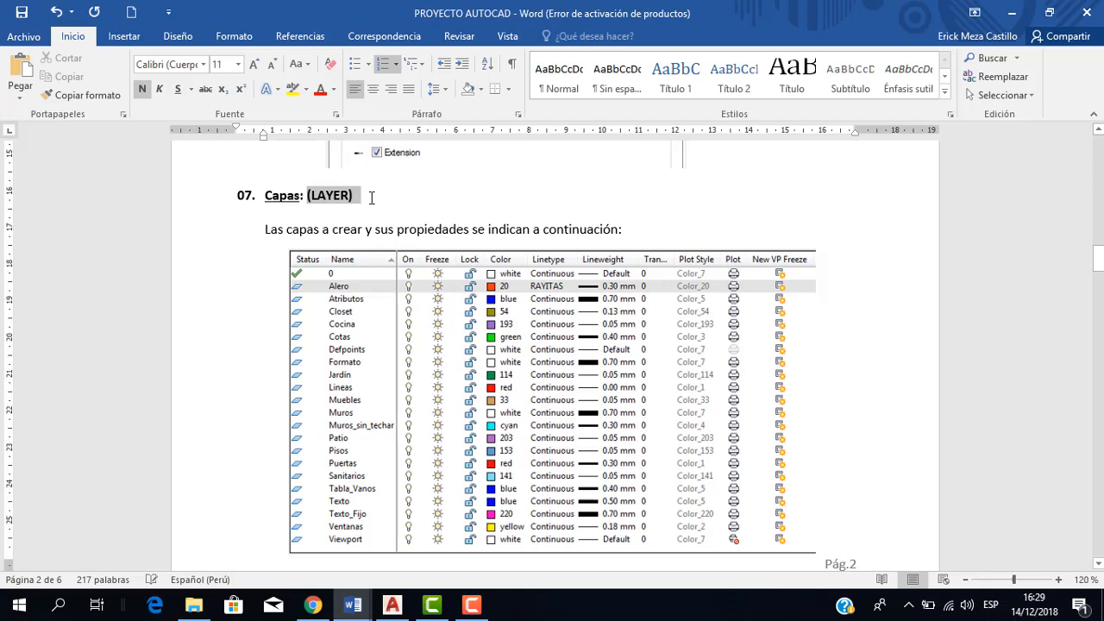
pyautogui.click(417, 211)
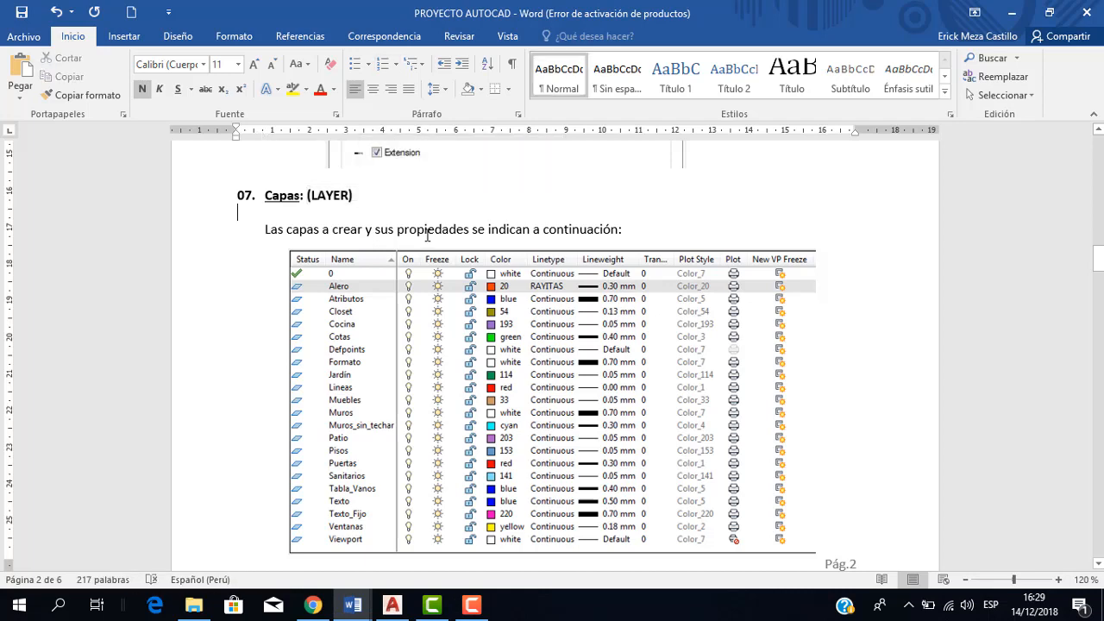
# Switch to AutoCAD and examine the walls and openings of the floor plan in PROYECTO01.dwg
pyautogui.click(393, 605)
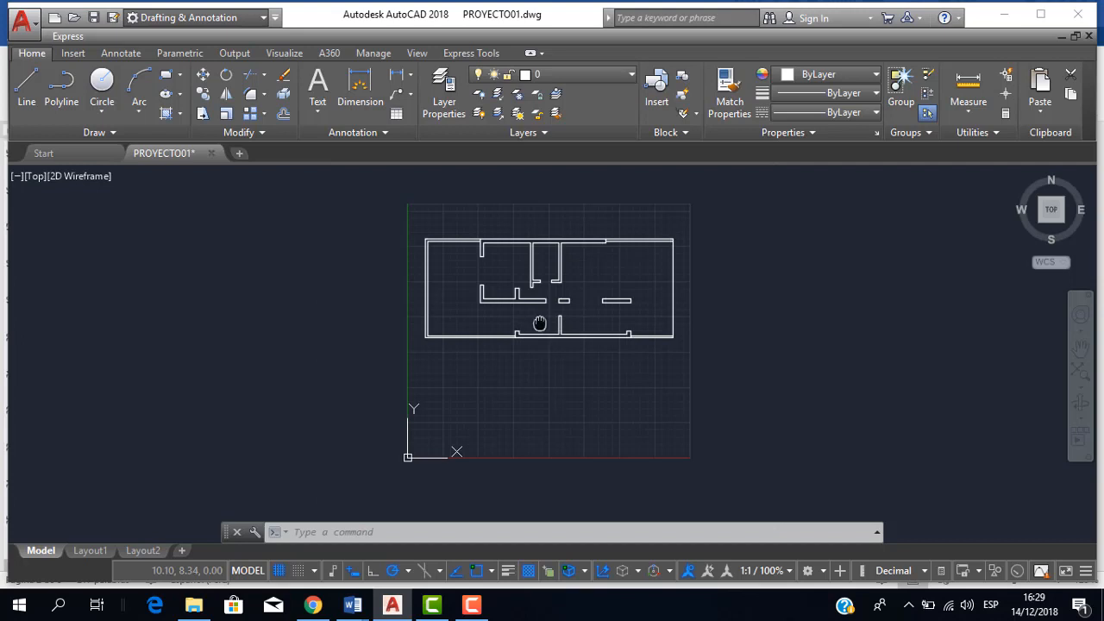
pyautogui.scroll(4, 596, 290)
pyautogui.scroll(-2, 457, 358)
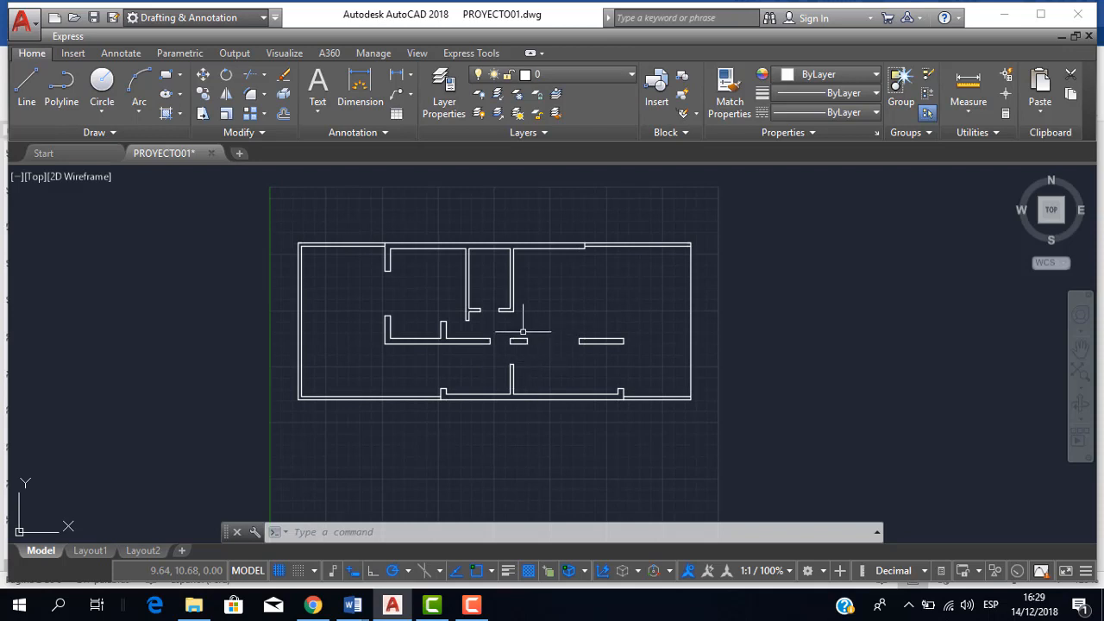
pyautogui.scroll(2, 445, 302)
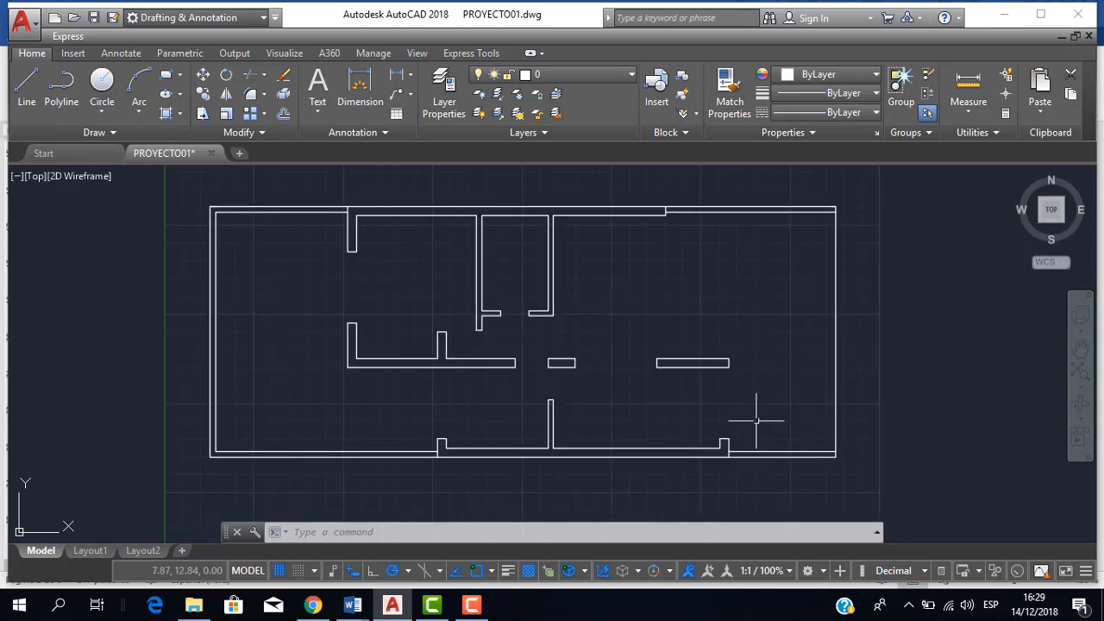
pyautogui.scroll(2, 523, 296)
pyautogui.scroll(-2, 524, 296)
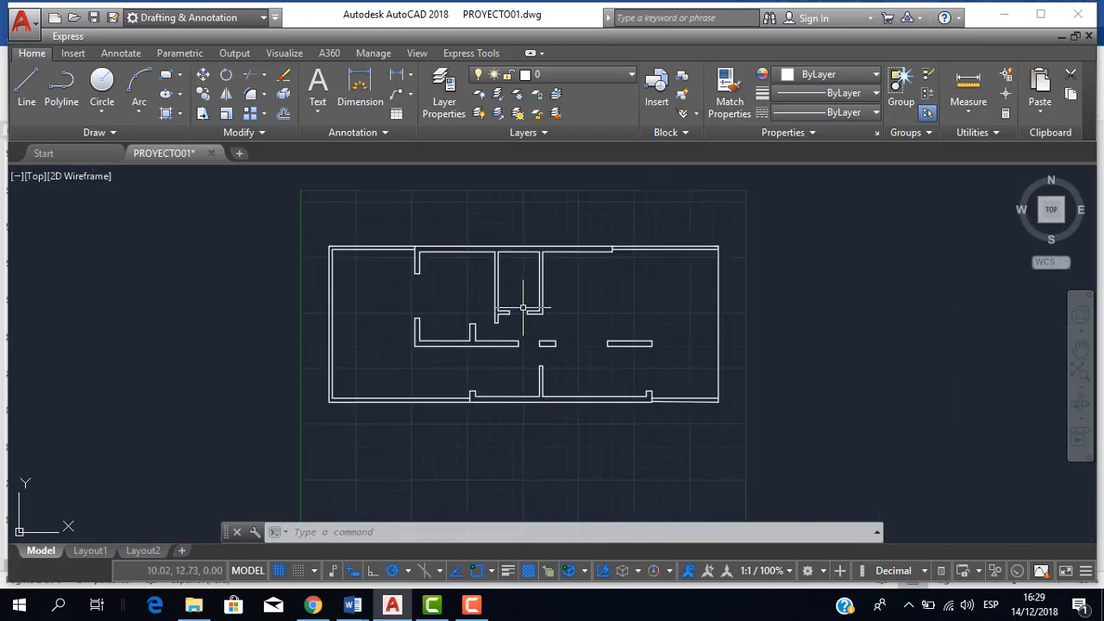
pyautogui.scroll(1, 523, 296)
pyautogui.scroll(-1, 559, 291)
pyautogui.moveTo(559, 291); pyautogui.dragTo(547, 306, button='middle')
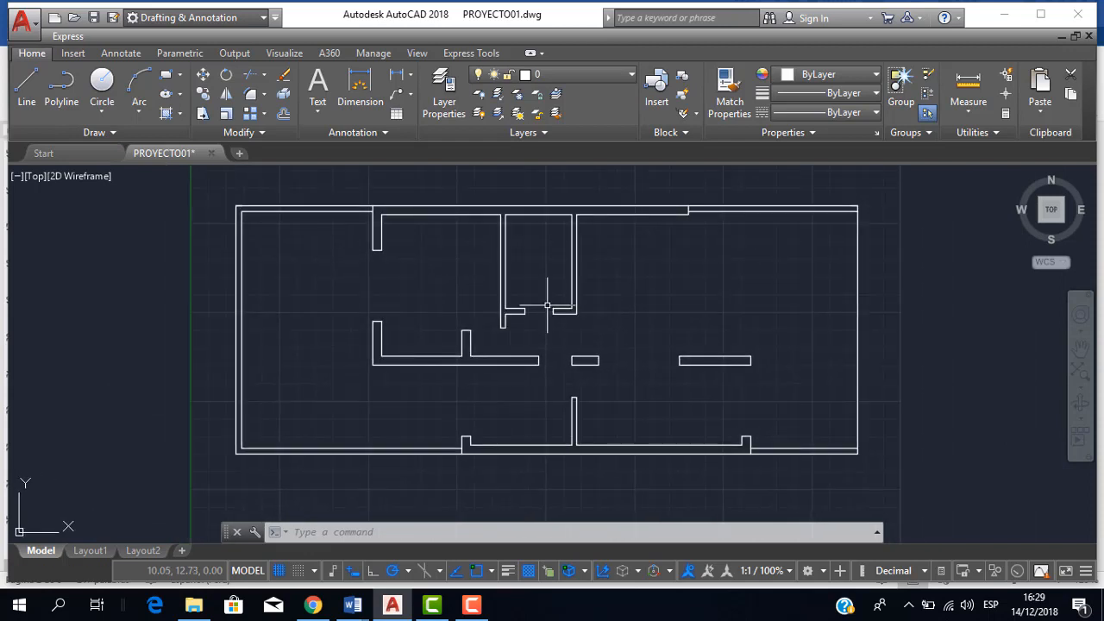
pyautogui.scroll(1, 579, 300)
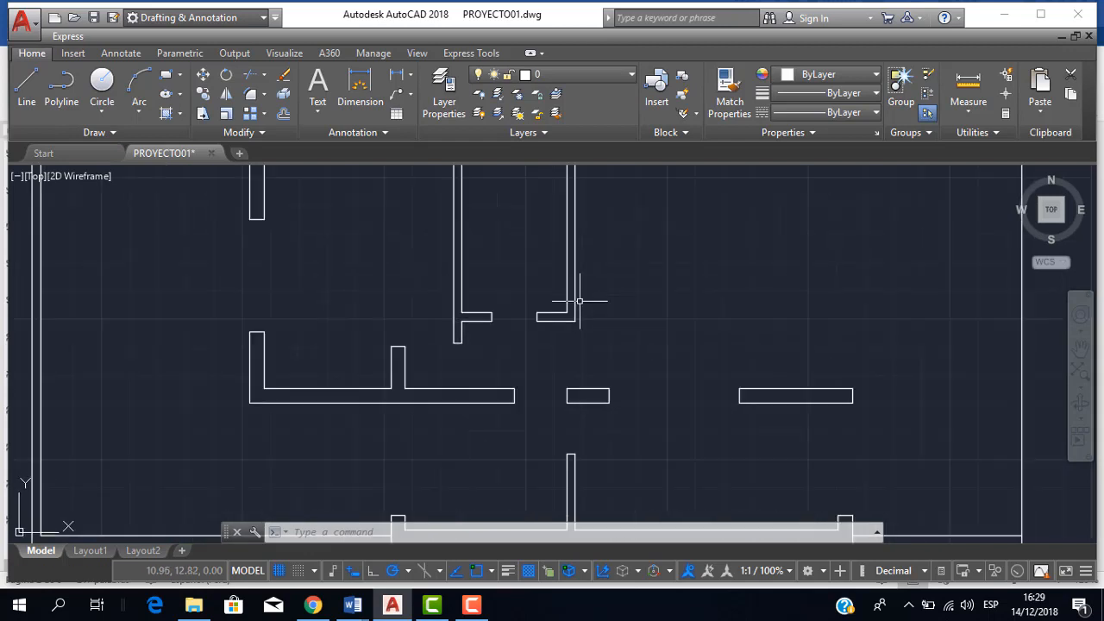
pyautogui.scroll(-1, 578, 300)
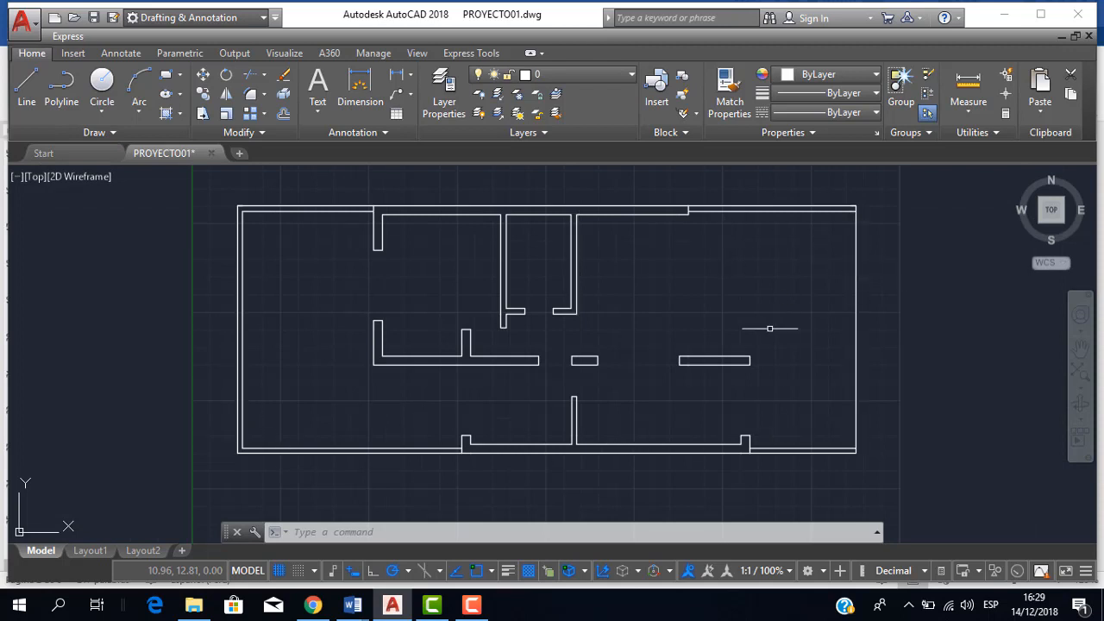
pyautogui.scroll(1, 572, 348)
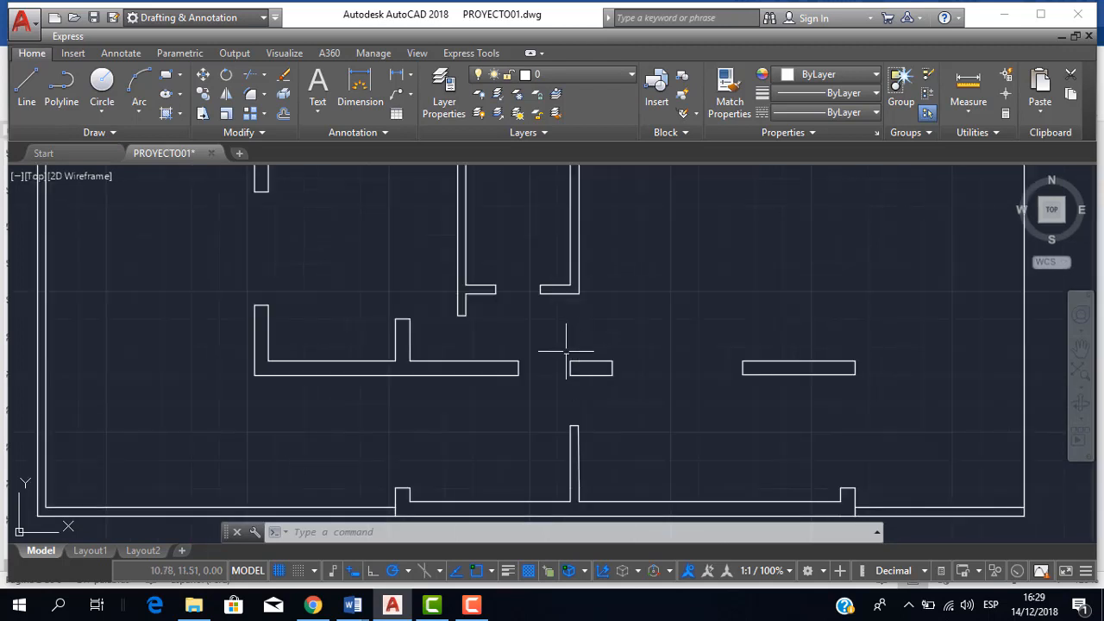
pyautogui.scroll(1, 572, 353)
pyautogui.scroll(-2, 784, 370)
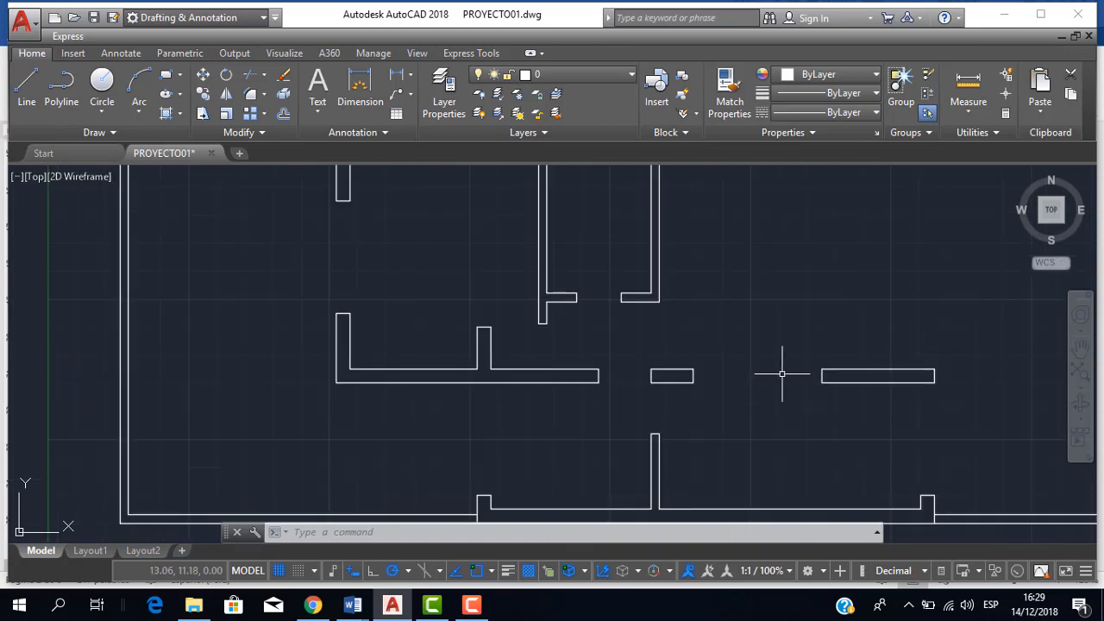
pyautogui.scroll(-2, 747, 370)
pyautogui.scroll(-2, 669, 303)
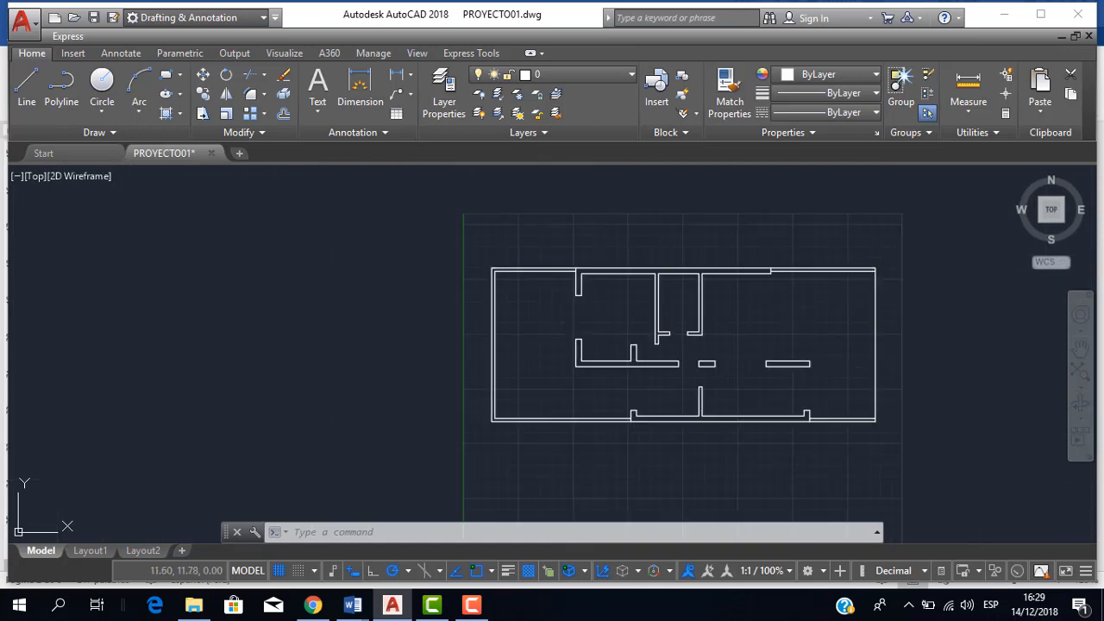
pyautogui.moveTo(664, 301); pyautogui.dragTo(510, 335, button='middle')
pyautogui.scroll(2, 513, 305)
pyautogui.scroll(-2, 516, 337)
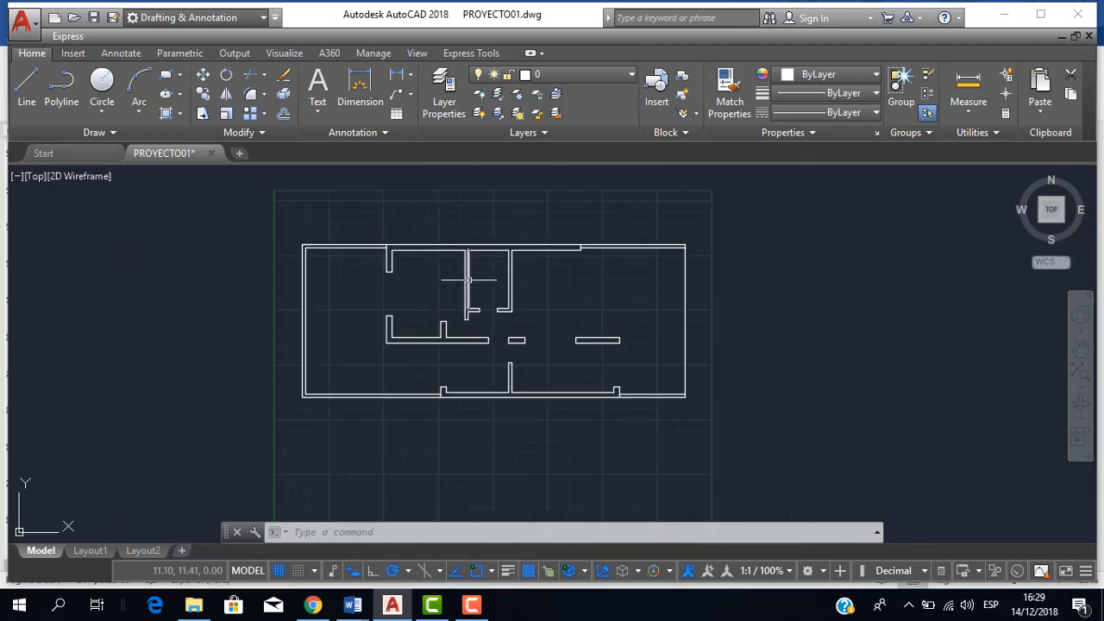
pyautogui.scroll(2, 468, 287)
pyautogui.moveTo(469, 290); pyautogui.dragTo(501, 278, button='middle')
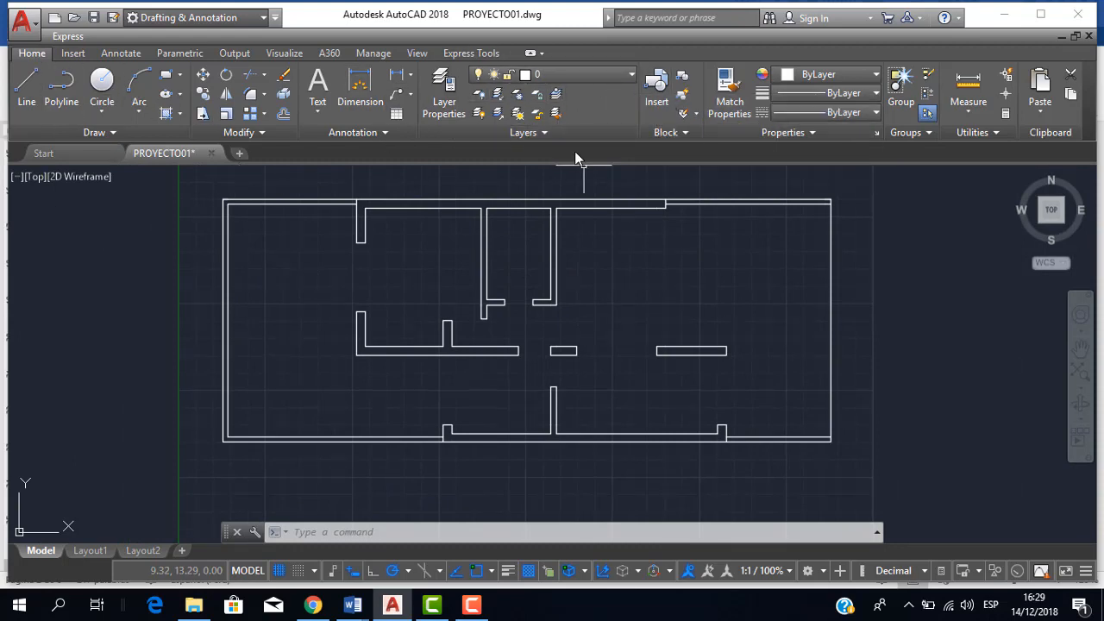
pyautogui.scroll(-2, 491, 322)
pyautogui.moveTo(492, 323); pyautogui.dragTo(470, 361, button='middle')
pyautogui.scroll(2, 470, 357)
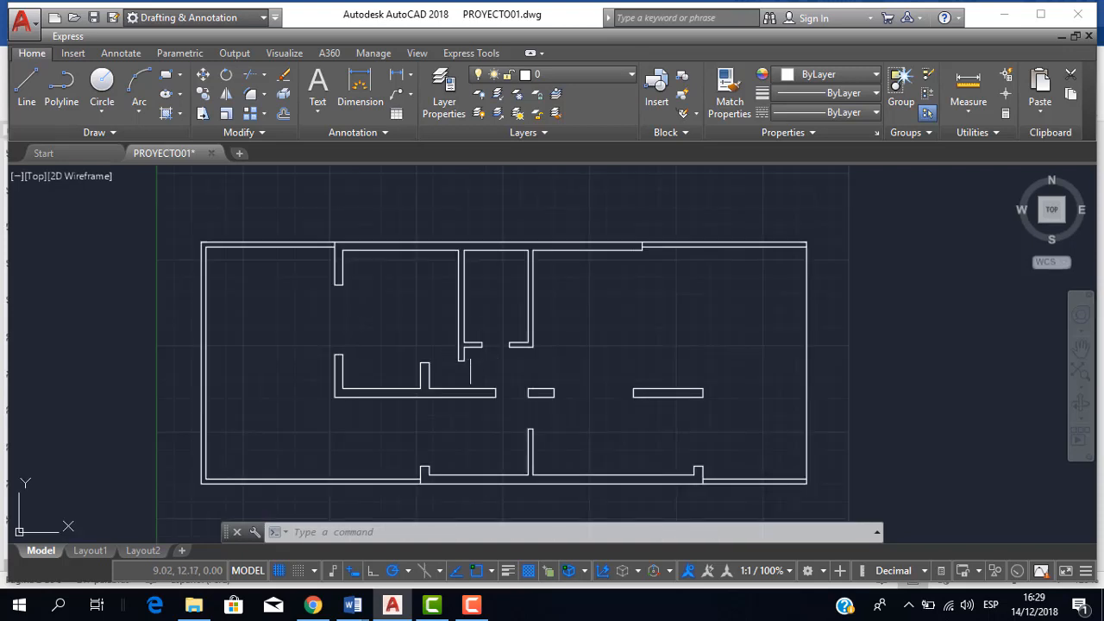
pyautogui.click(619, 75)
pyautogui.scroll(-3, 567, 231)
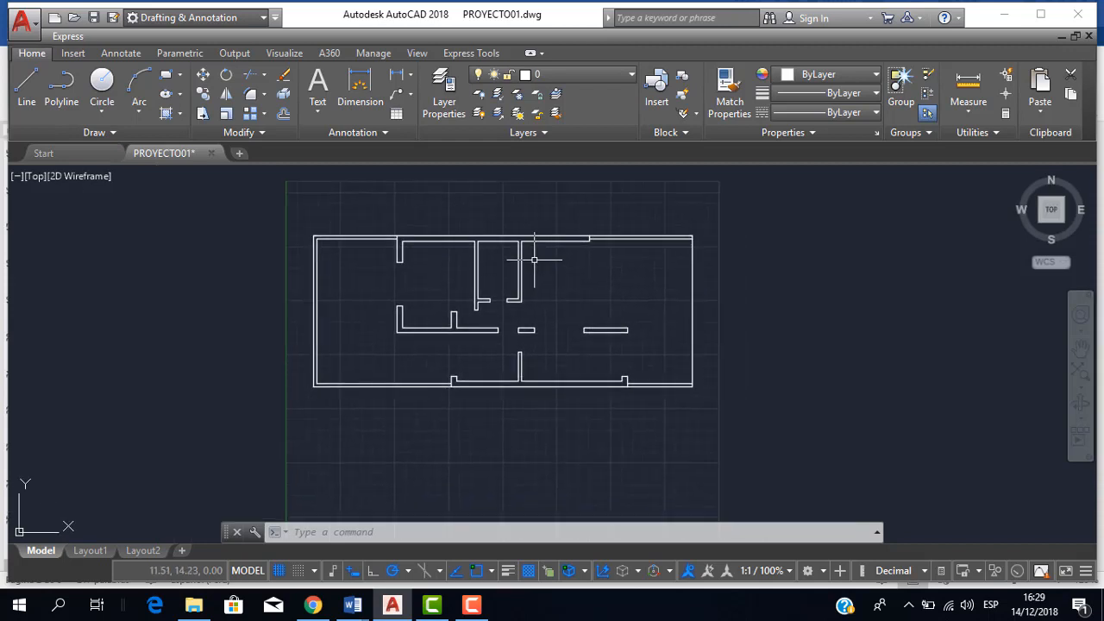
pyautogui.scroll(2, 534, 250)
pyautogui.scroll(-2, 551, 245)
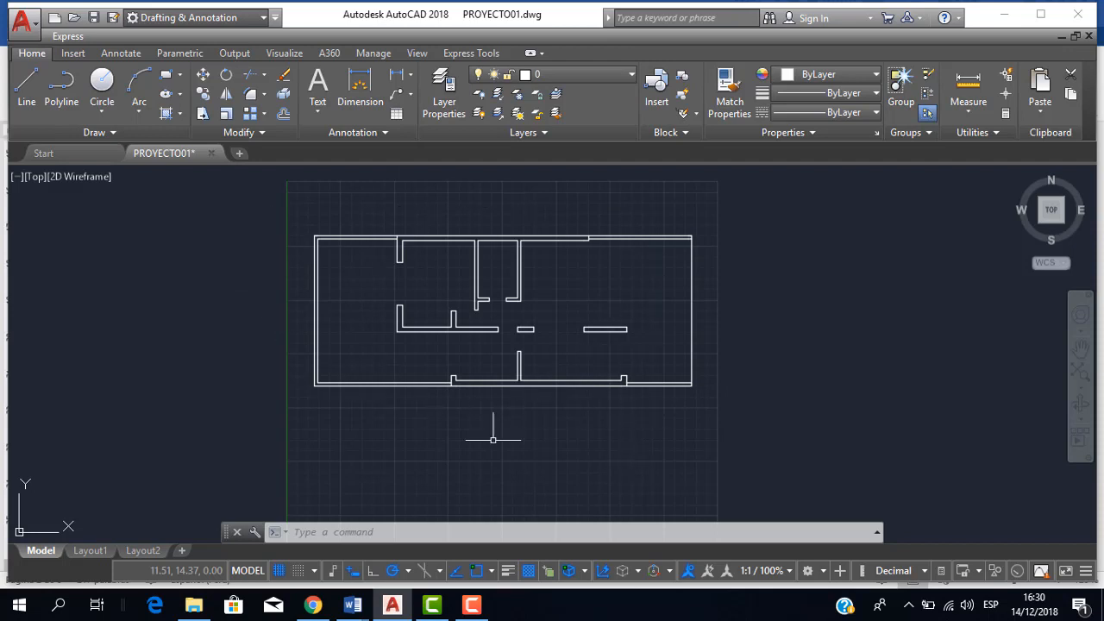
# Switch to the PROYECTO AUTOCAD document in Word and read the full layer table at 160 % zoom
pyautogui.moveTo(353, 603)
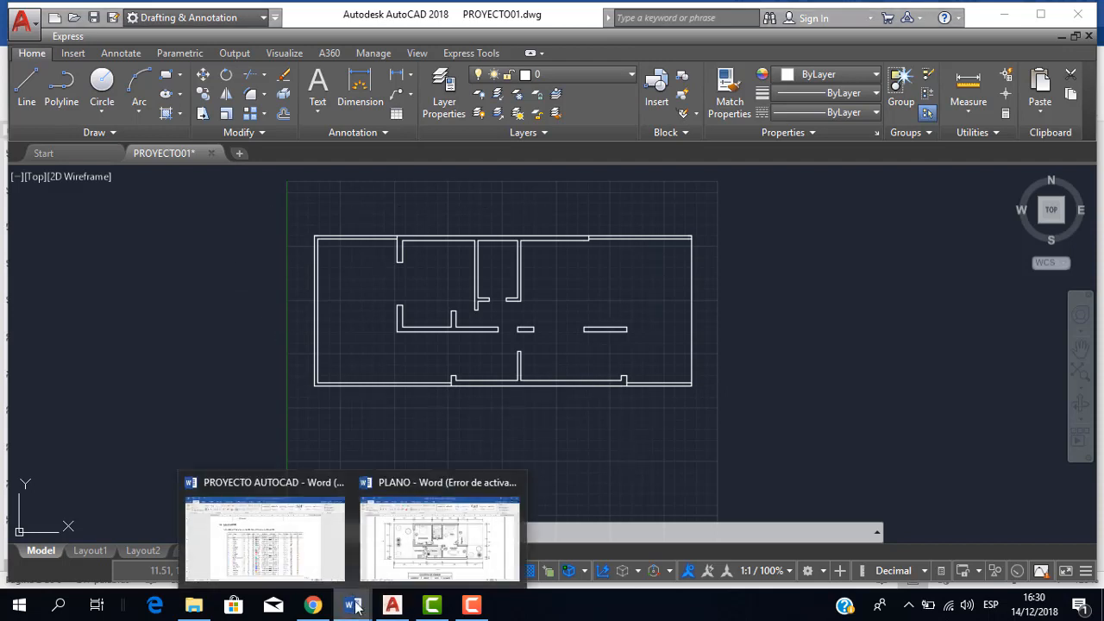
pyautogui.click(321, 552)
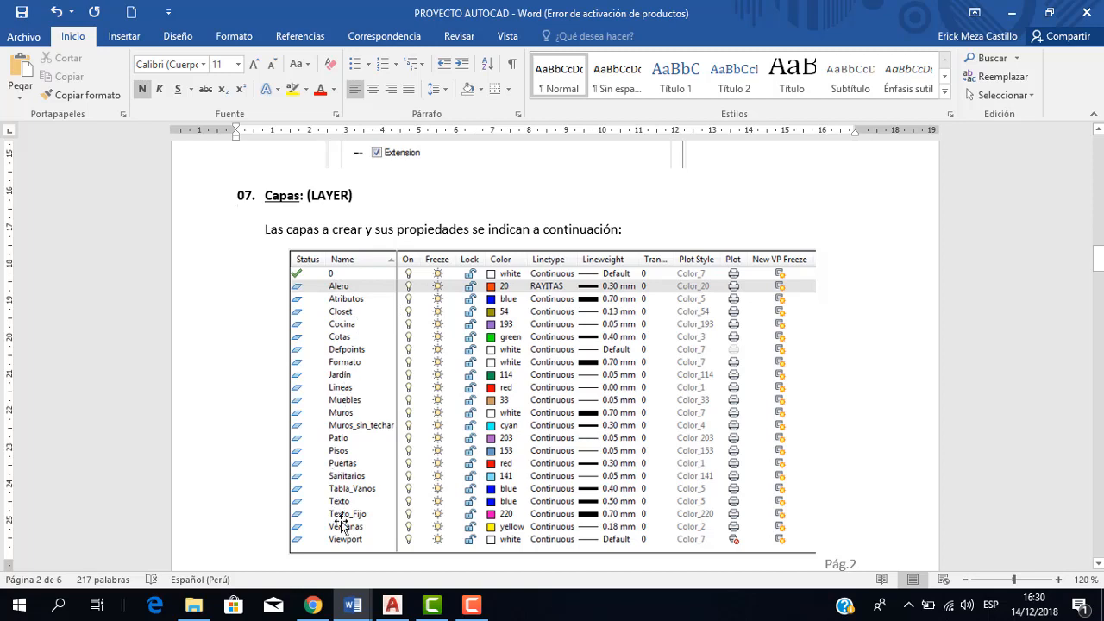
pyautogui.scroll(-1, 576, 309)
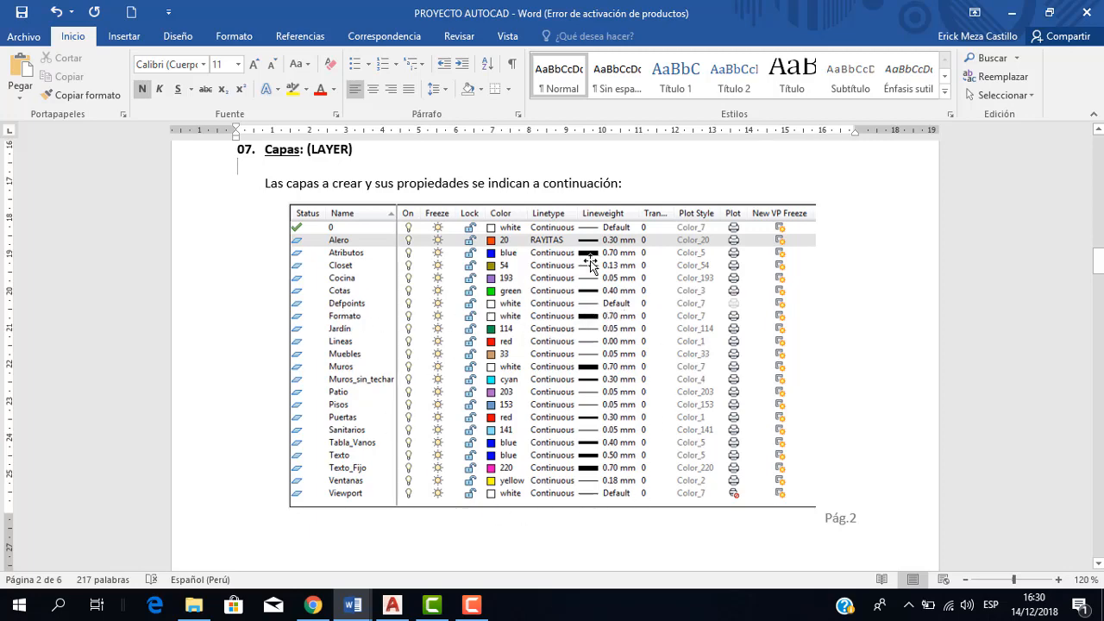
pyautogui.keyDown('ctrl'); pyautogui.scroll(4, 621, 338); pyautogui.keyUp('ctrl')
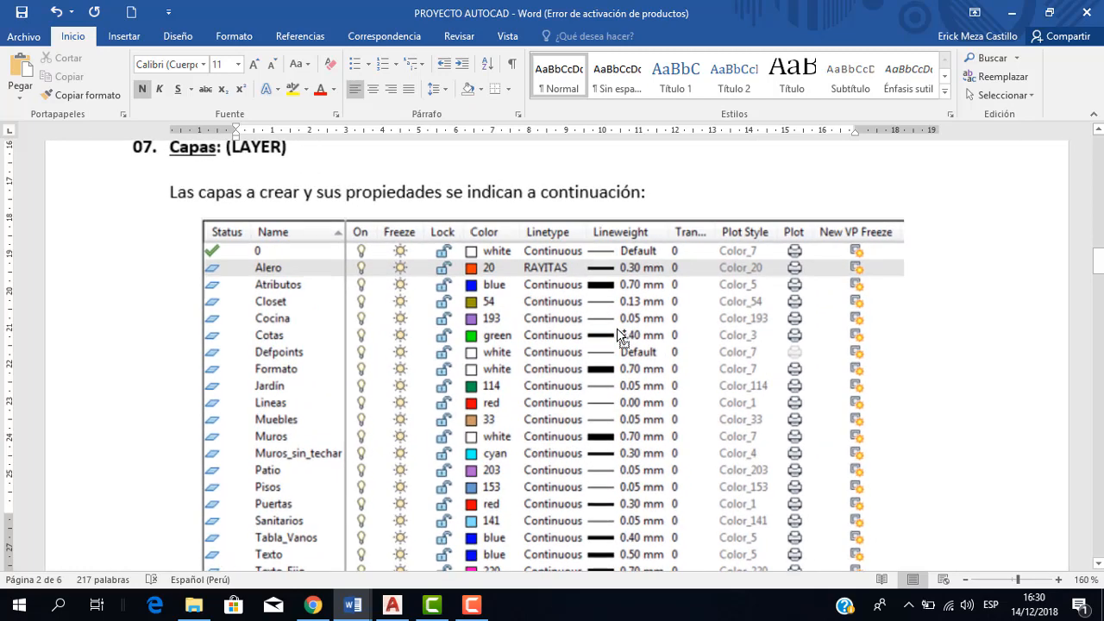
pyautogui.scroll(-1, 617, 336)
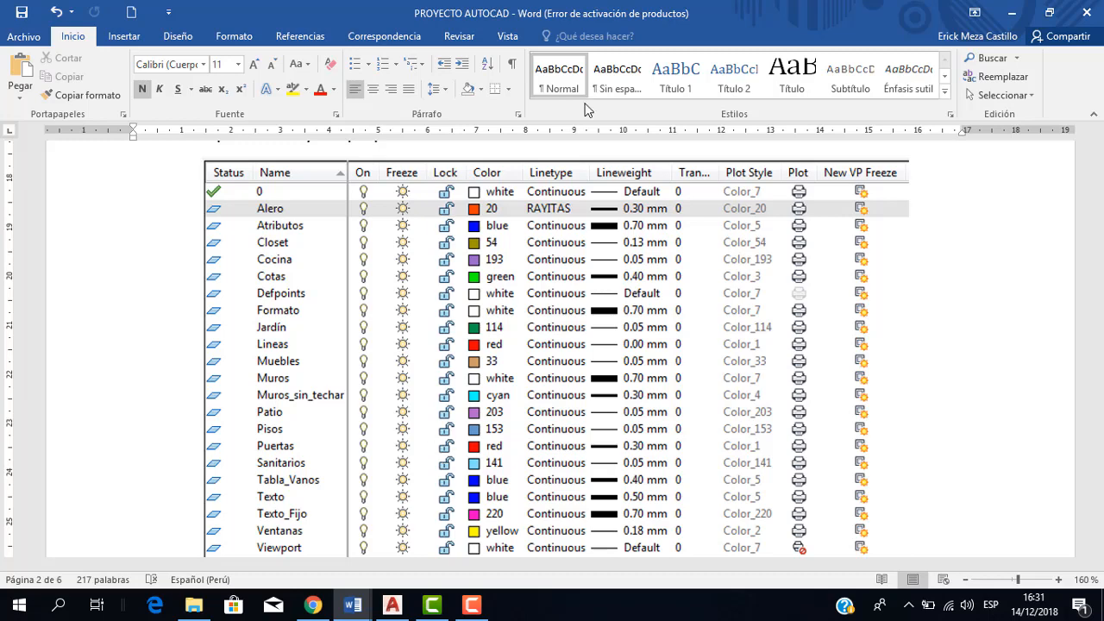
pyautogui.scroll(1, 454, 358)
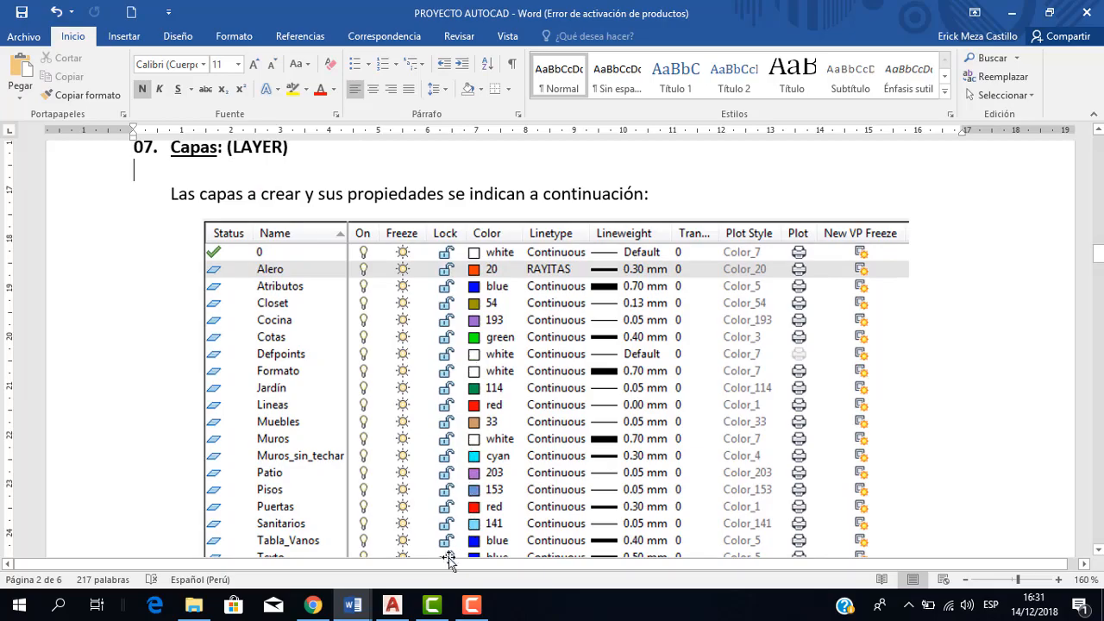
# Switch back to AutoCAD and create a new drawing alongside PROYECTO01
pyautogui.click(393, 605)
pyautogui.scroll(3, 518, 365)
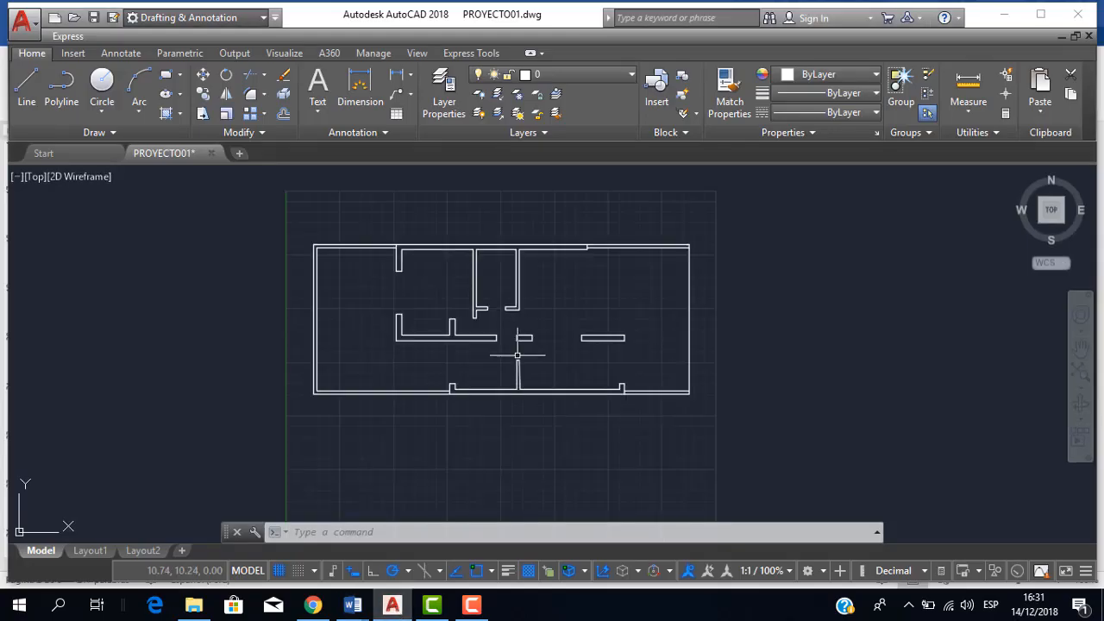
pyautogui.moveTo(526, 372); pyautogui.dragTo(516, 368, button='middle')
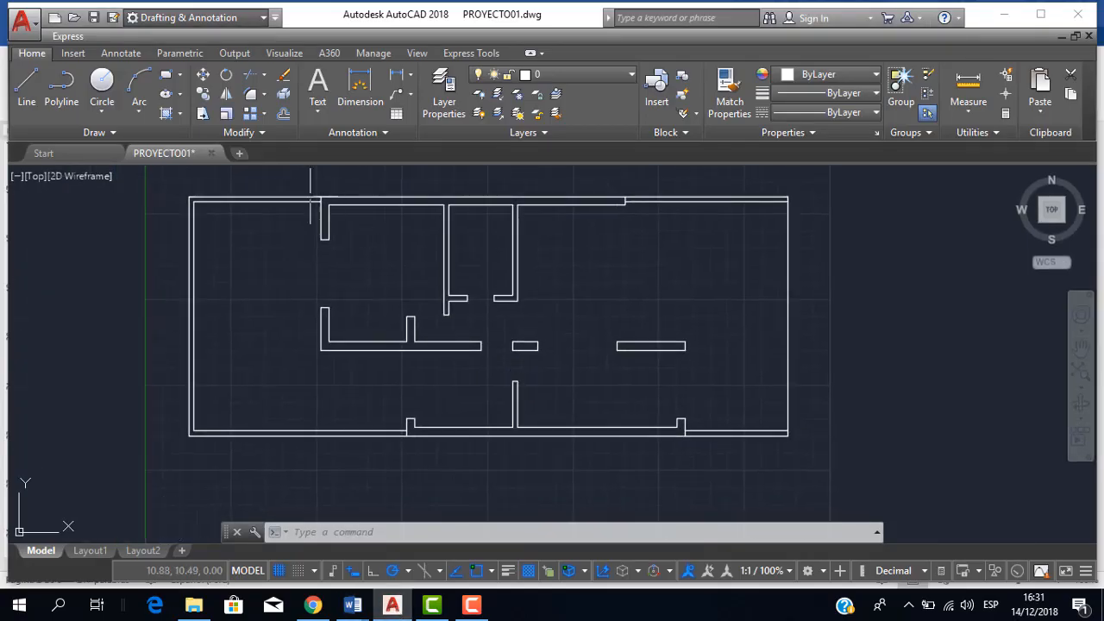
pyautogui.click(240, 154)
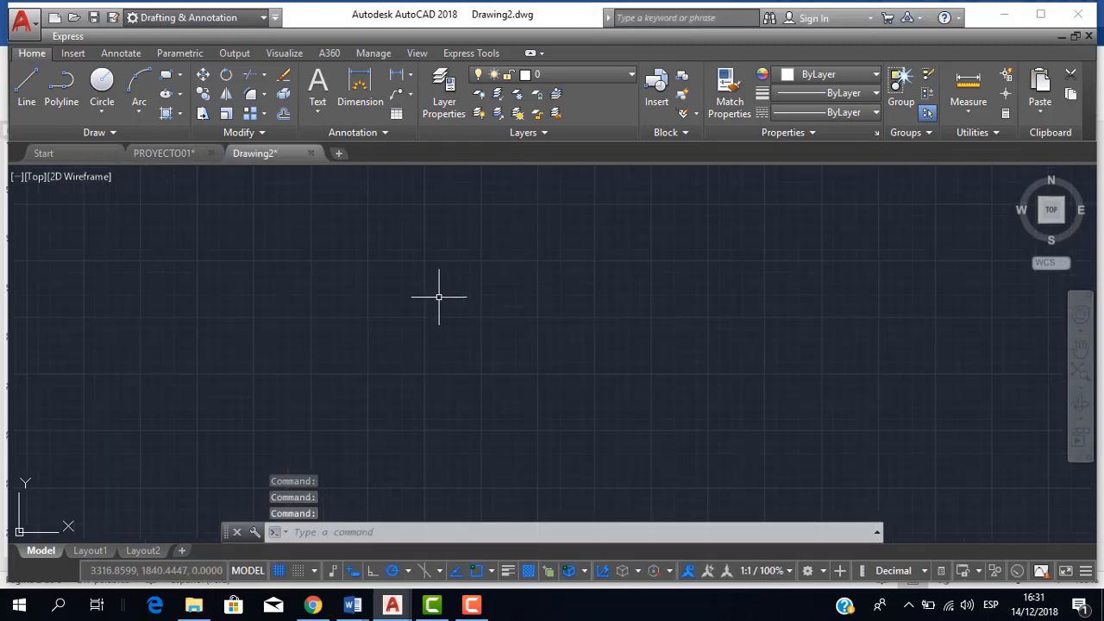
# Enter the LAYER command alias LA in the new drawing
pyautogui.scroll(2, 436, 294)
pyautogui.scroll(-4, 437, 293)
pyautogui.scroll(4, 434, 293)
pyautogui.scroll(-2, 411, 357)
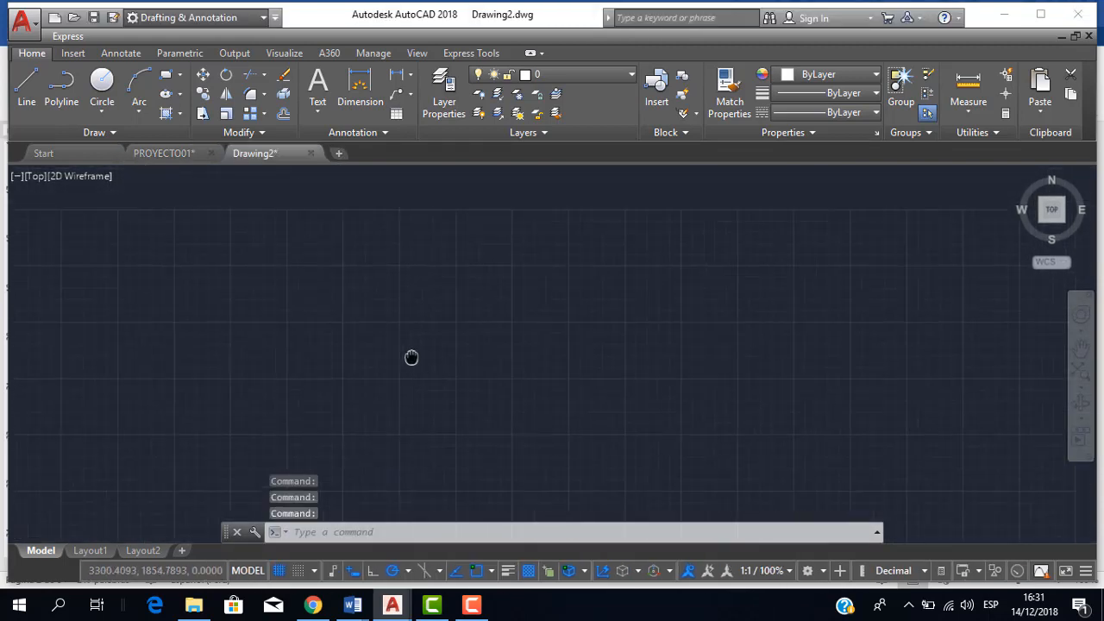
pyautogui.scroll(2, 419, 313)
pyautogui.scroll(2, 485, 273)
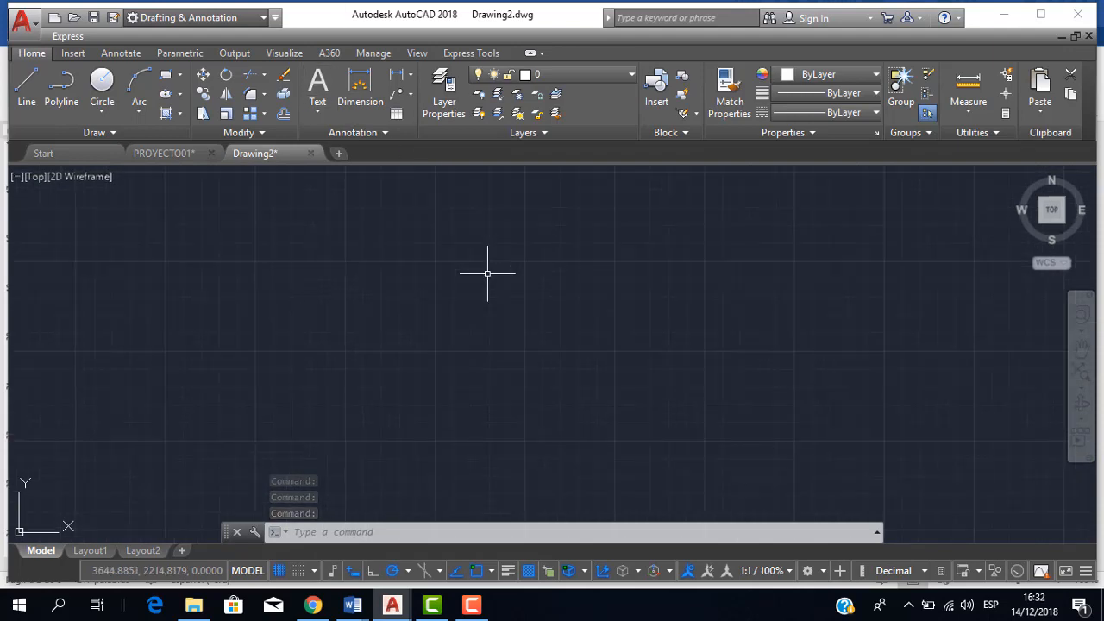
pyautogui.scroll(-2, 449, 273)
pyautogui.scroll(-3, 443, 297)
pyautogui.scroll(3, 437, 240)
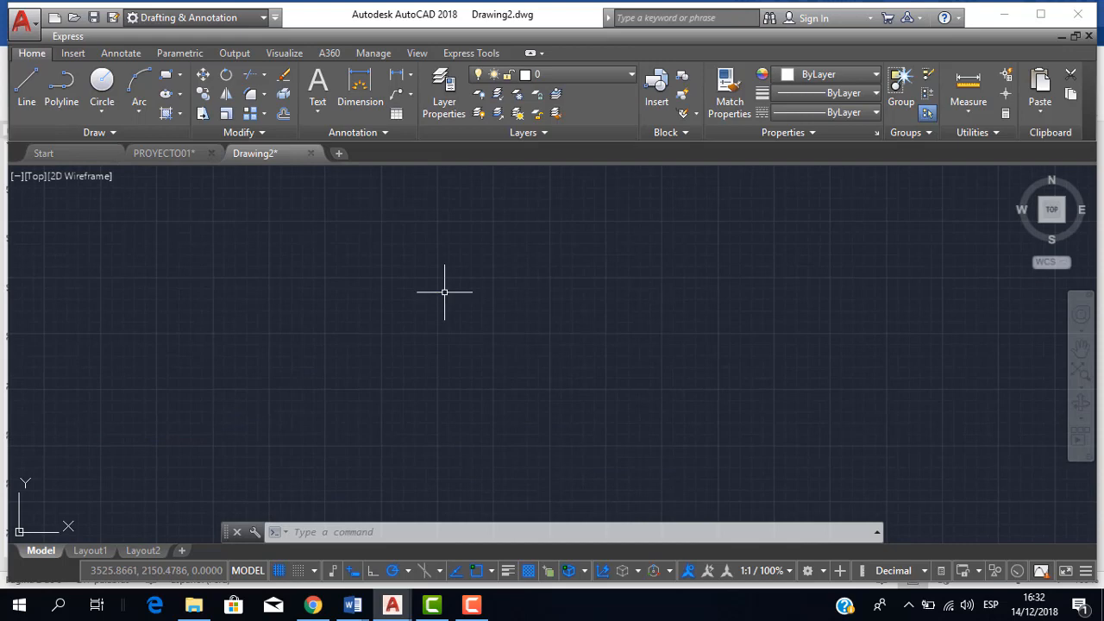
pyautogui.write('LA')
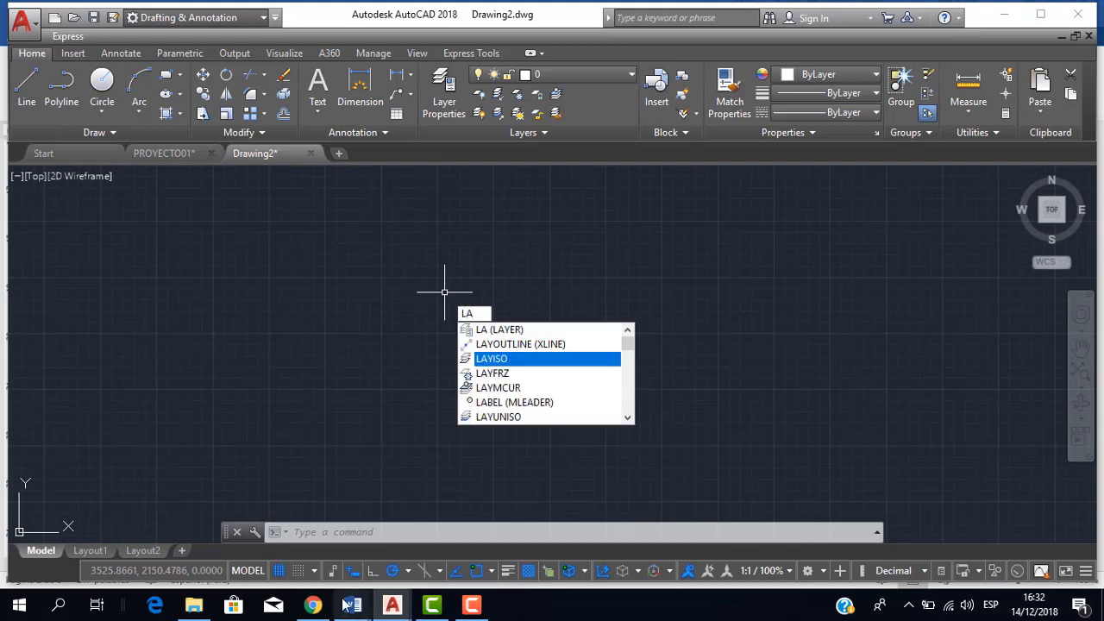
# Switch to the PROYECTO AUTOCAD document in Word and check the section 07 layer heading and table
pyautogui.moveTo(350, 605)
pyautogui.click(302, 544)
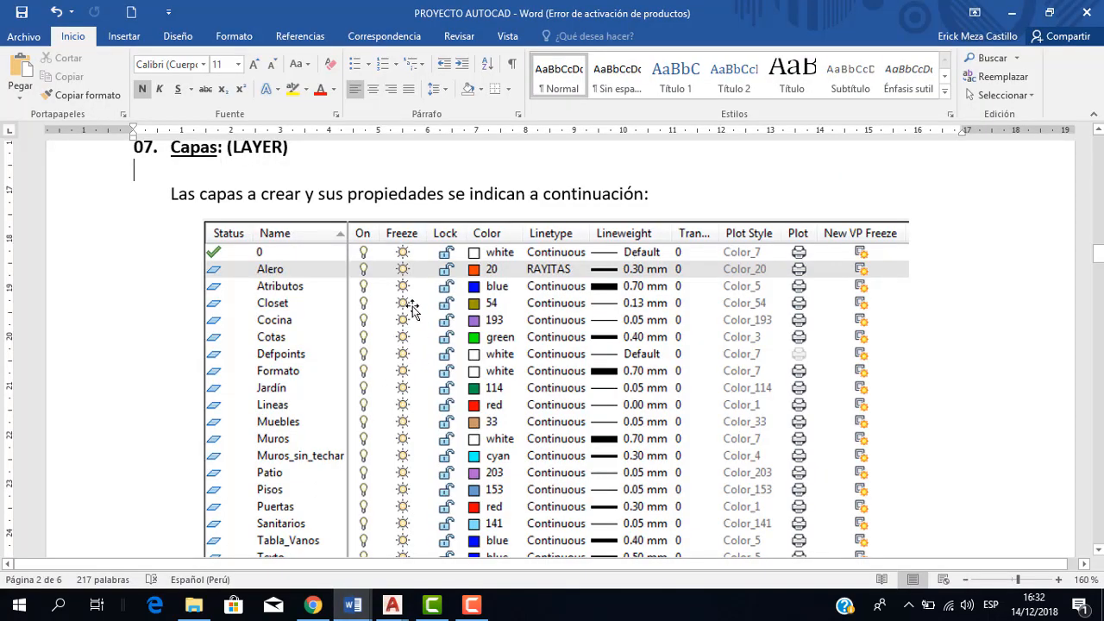
pyautogui.scroll(1, 275, 198)
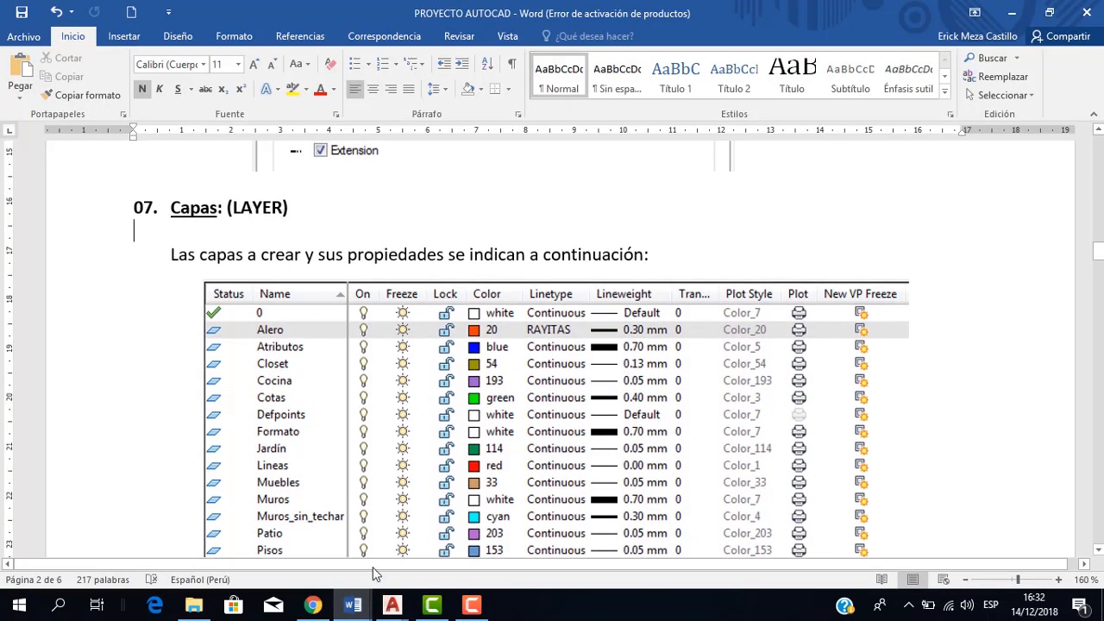
# Switch back to AutoCAD, open the Layer Properties Manager in Drawing2 and move it toward the middle of the drawing area
pyautogui.moveTo(391, 604)
pyautogui.click(446, 516)
pyautogui.write('LA')
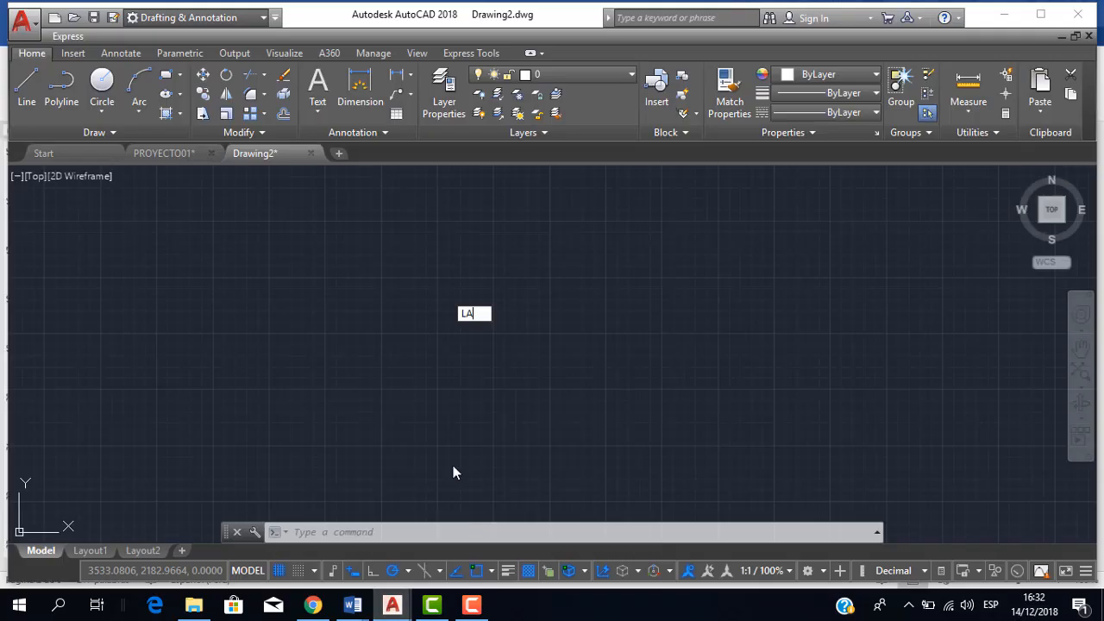
pyautogui.press('Escape')
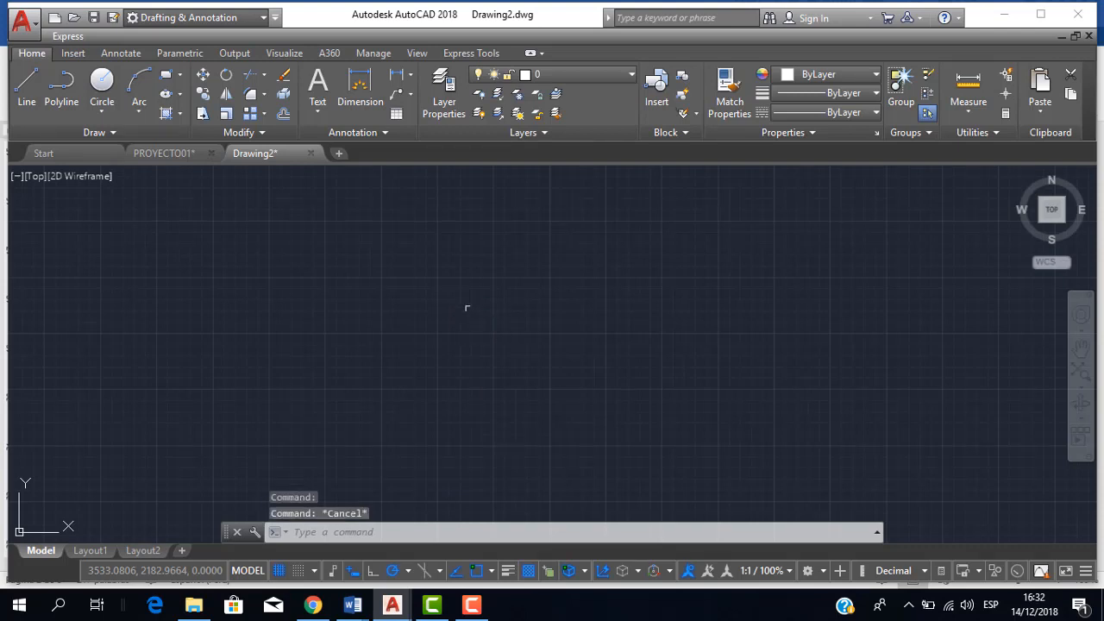
pyautogui.click(442, 110)
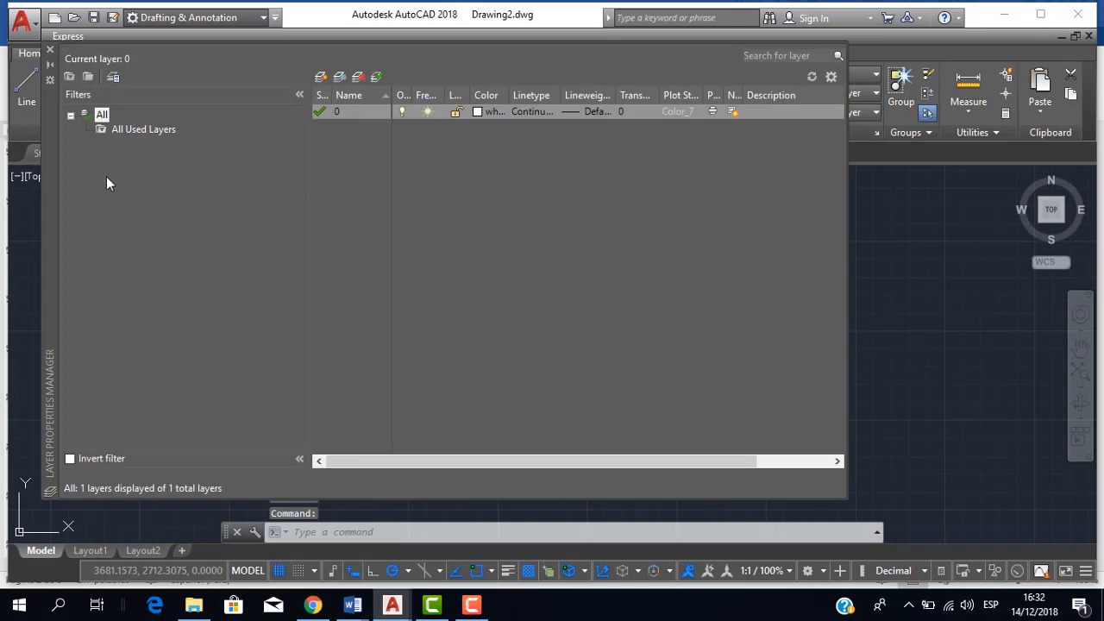
pyautogui.moveTo(47, 204); pyautogui.dragTo(163, 326)
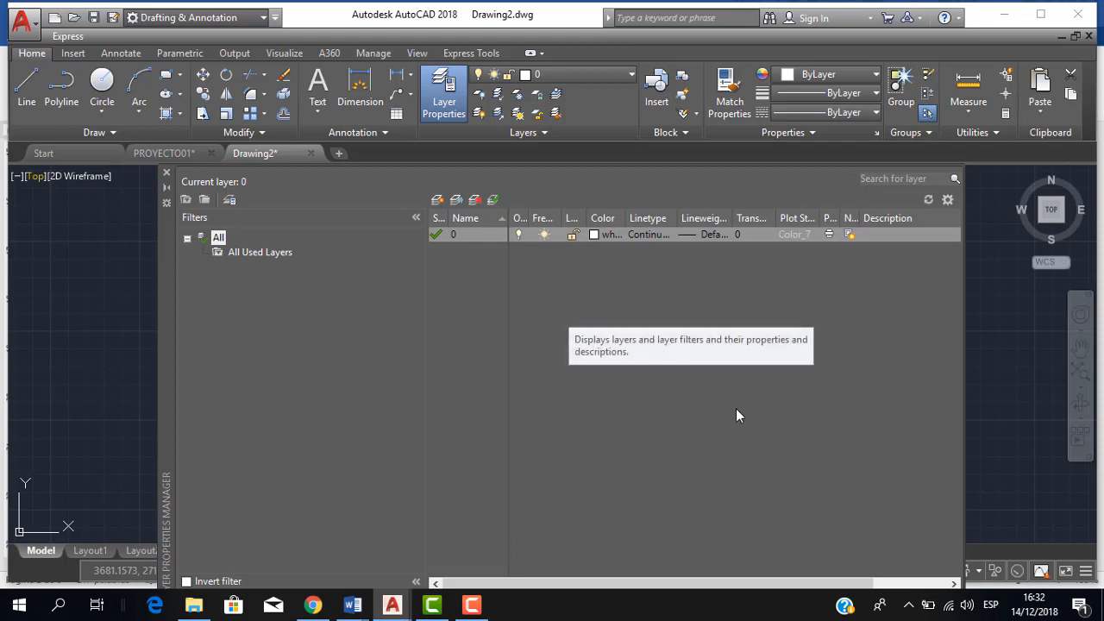
pyautogui.click(668, 405)
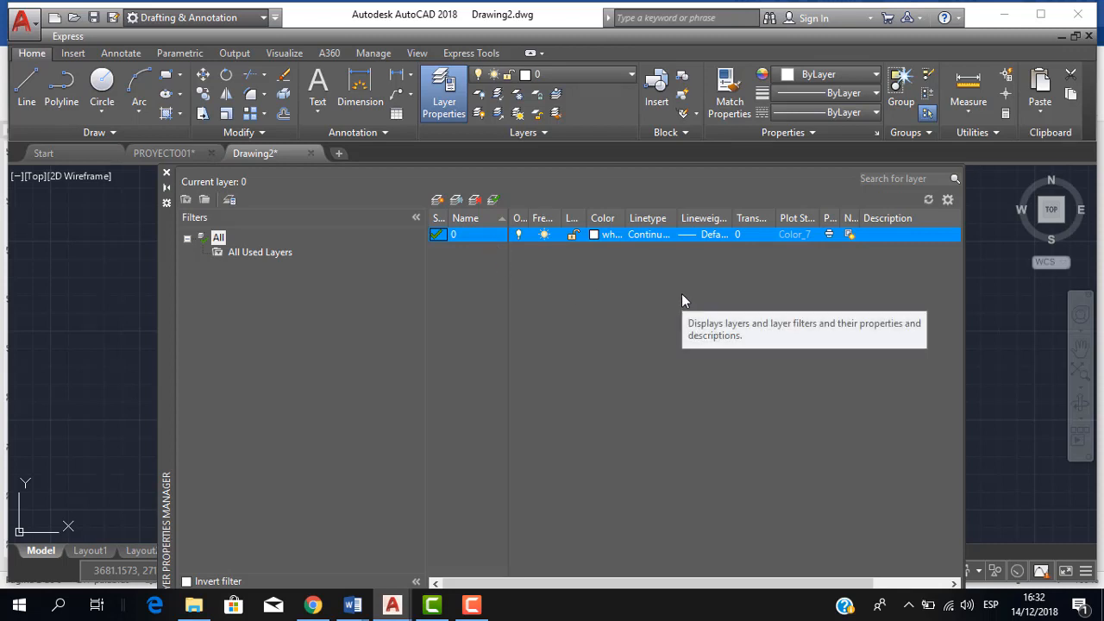
# Create a new layer named Alero and set its color to index color 30
pyautogui.click(438, 200)
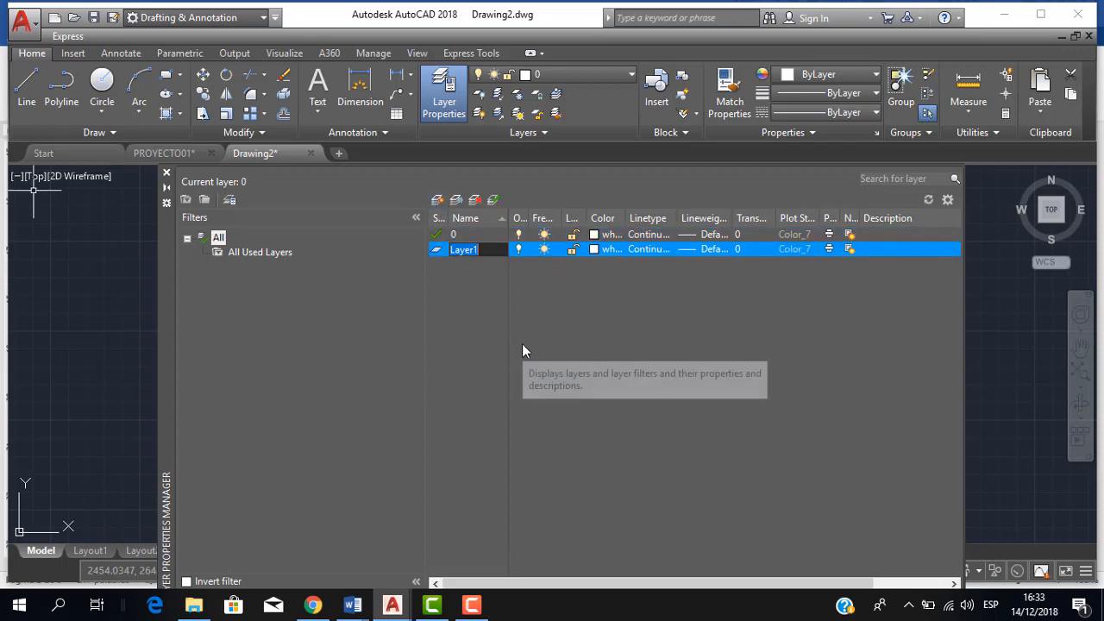
pyautogui.write('A')
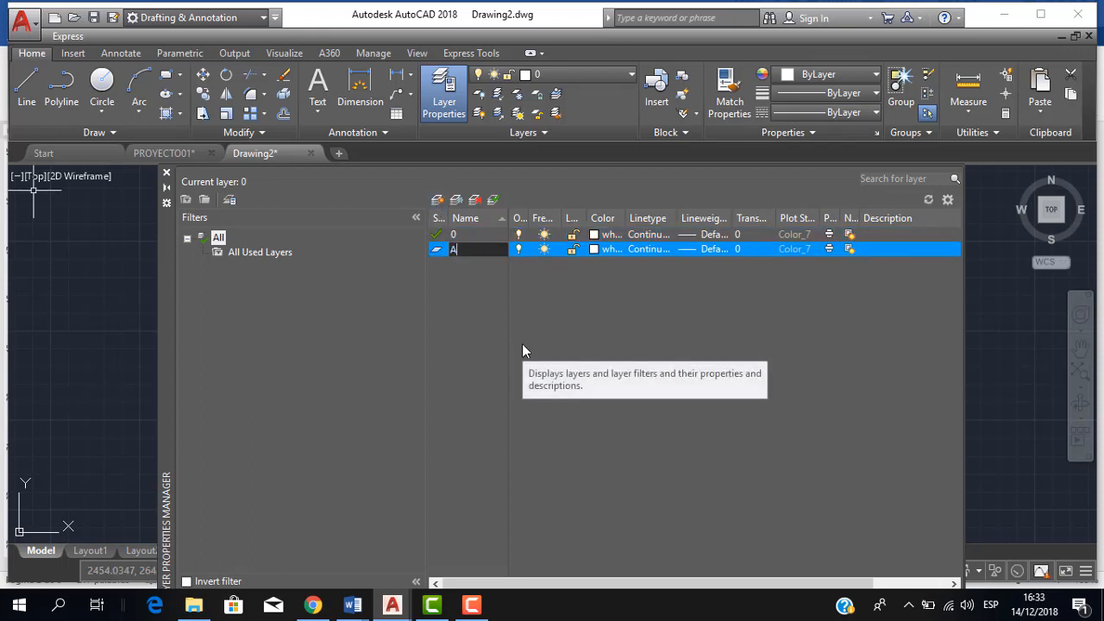
pyautogui.write('lero')
pyautogui.press('Return')
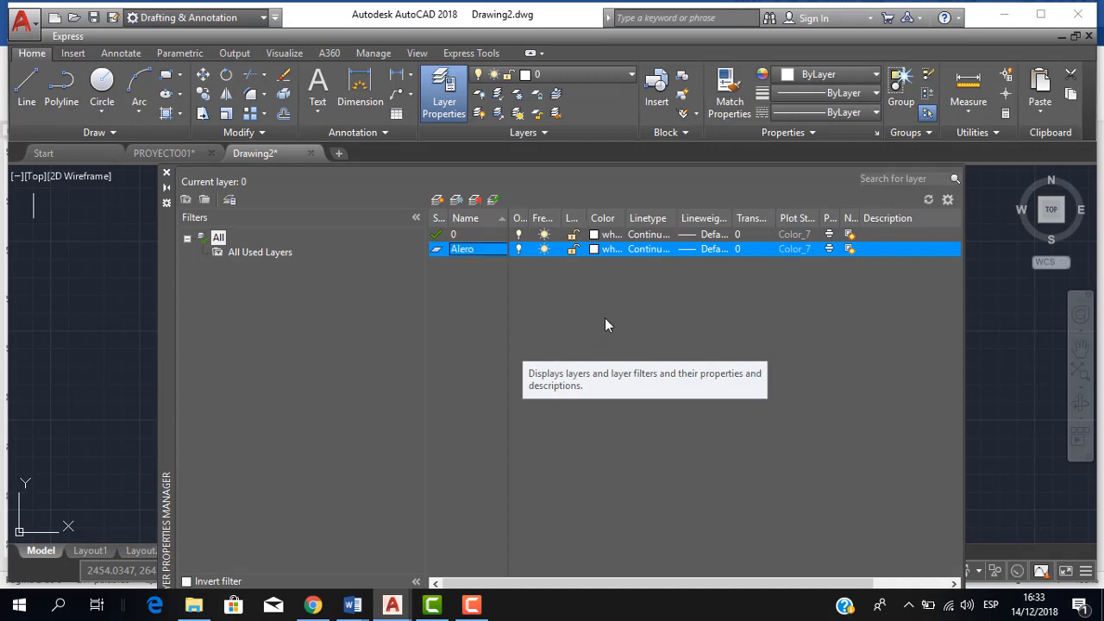
pyautogui.click(607, 250)
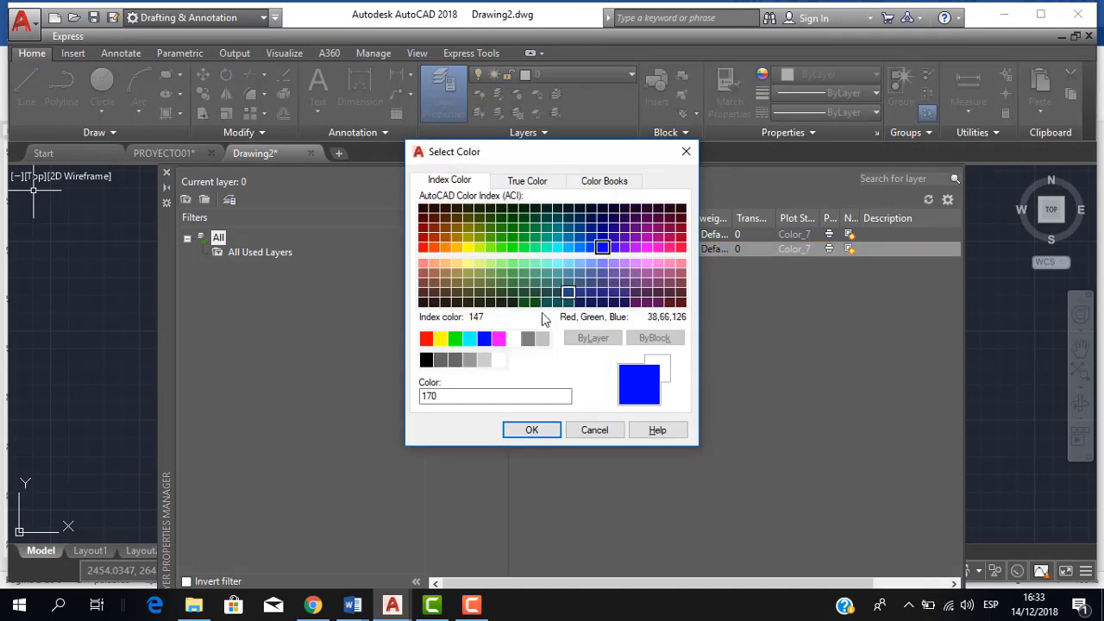
pyautogui.click(444, 247)
pyautogui.click(531, 430)
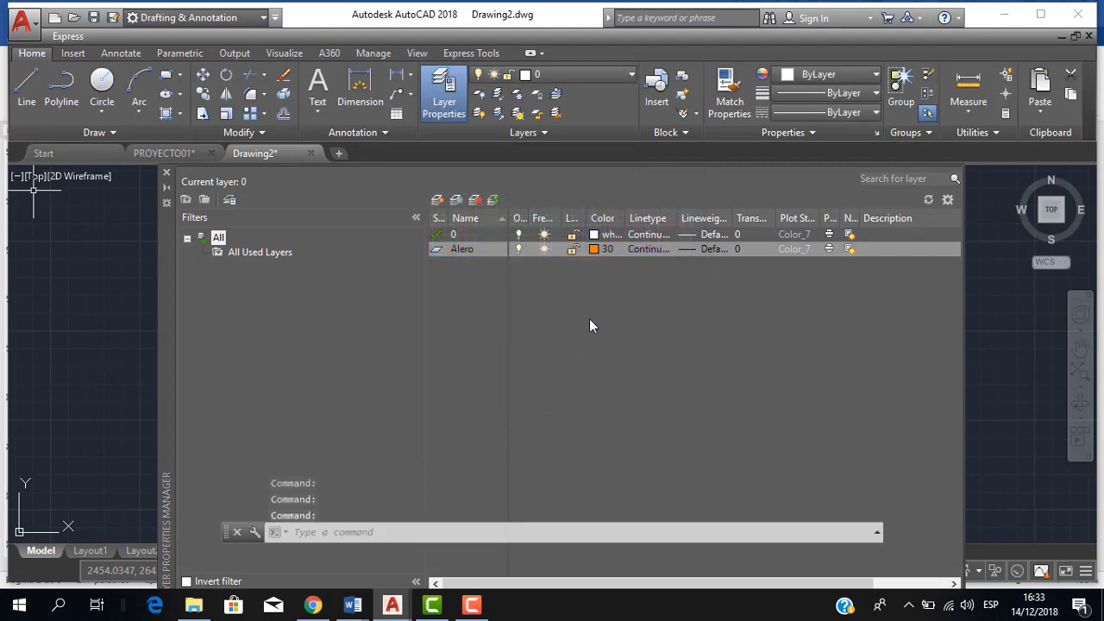
# Create a new layer named Ventanas and set its color to yellow
pyautogui.click(438, 200)
pyautogui.write('Ventanas')
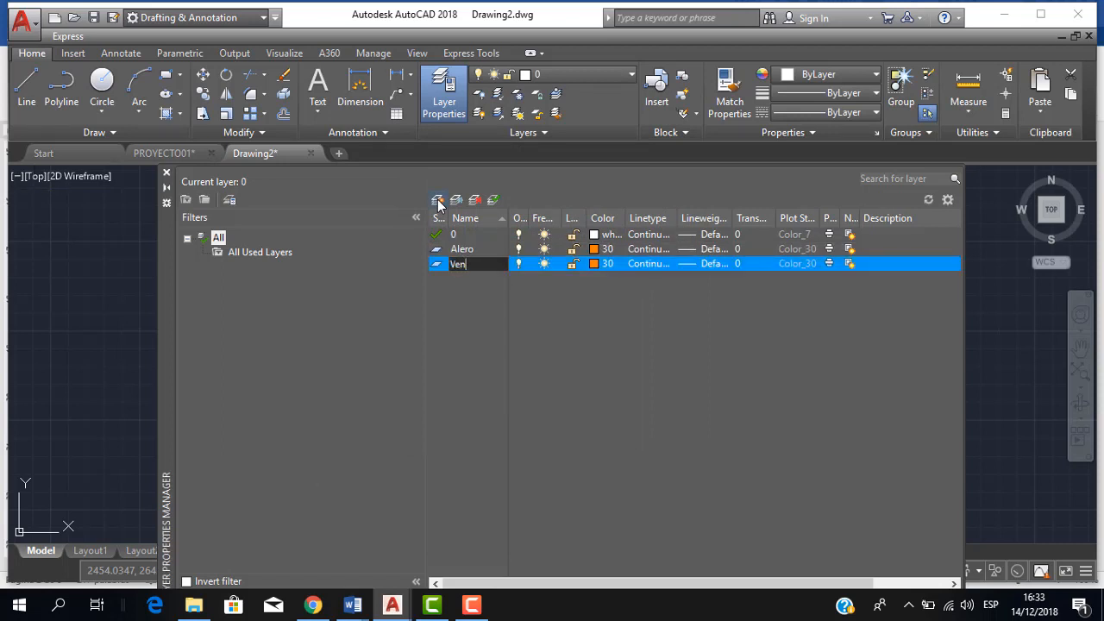
pyautogui.click(602, 264)
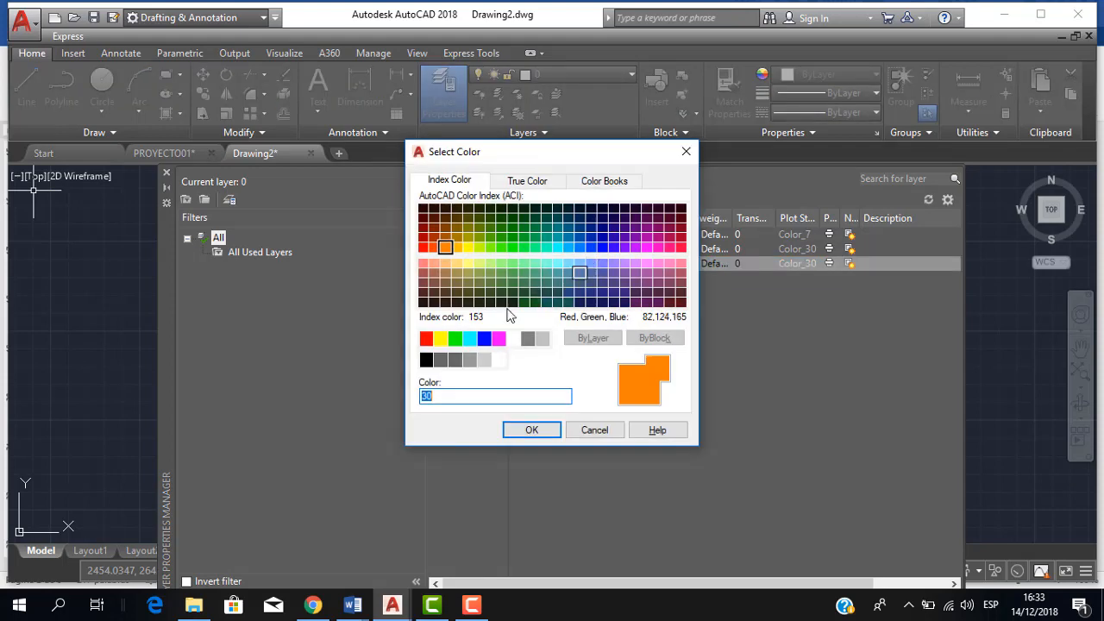
pyautogui.click(440, 338)
pyautogui.click(527, 427)
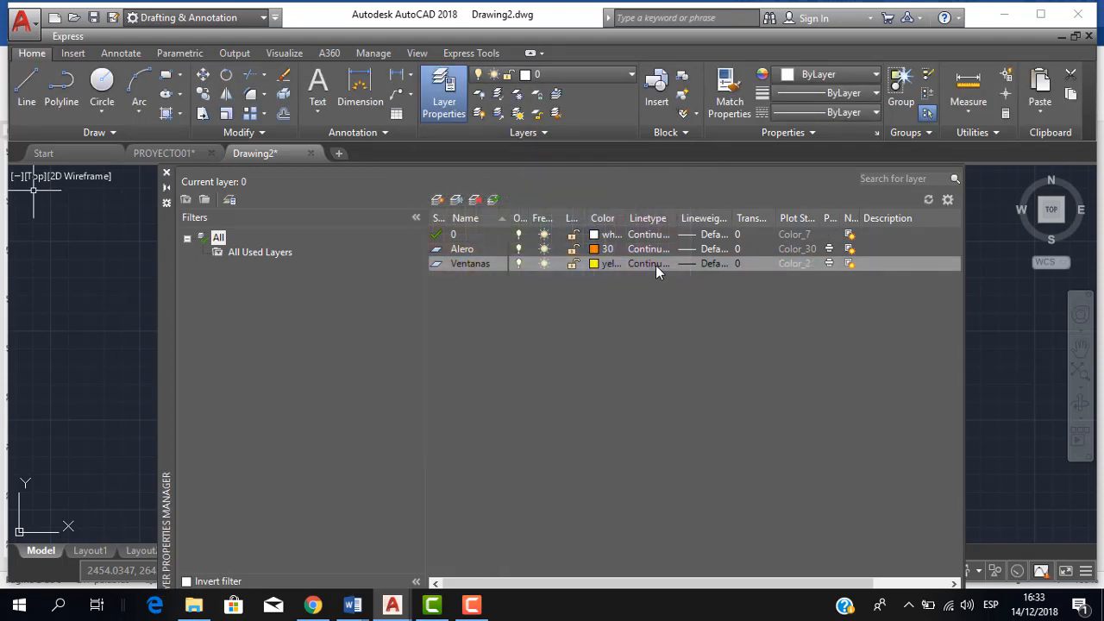
# Load the ACAD_ISO02W100 linetype from acadiso.lin and assign it to the Ventanas layer
pyautogui.click(656, 265)
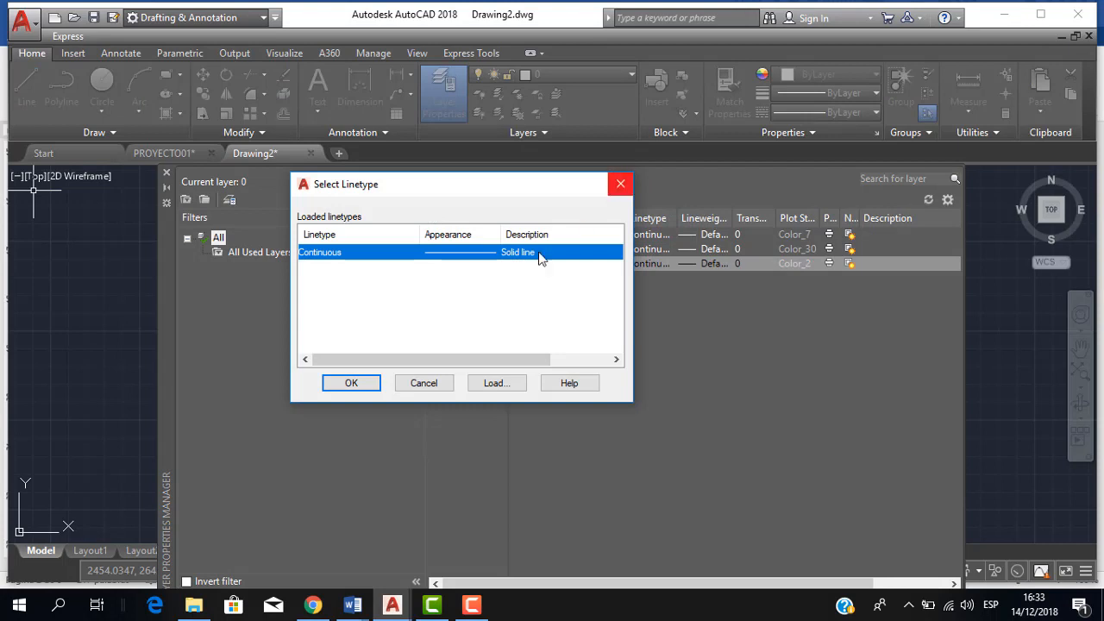
pyautogui.click(496, 383)
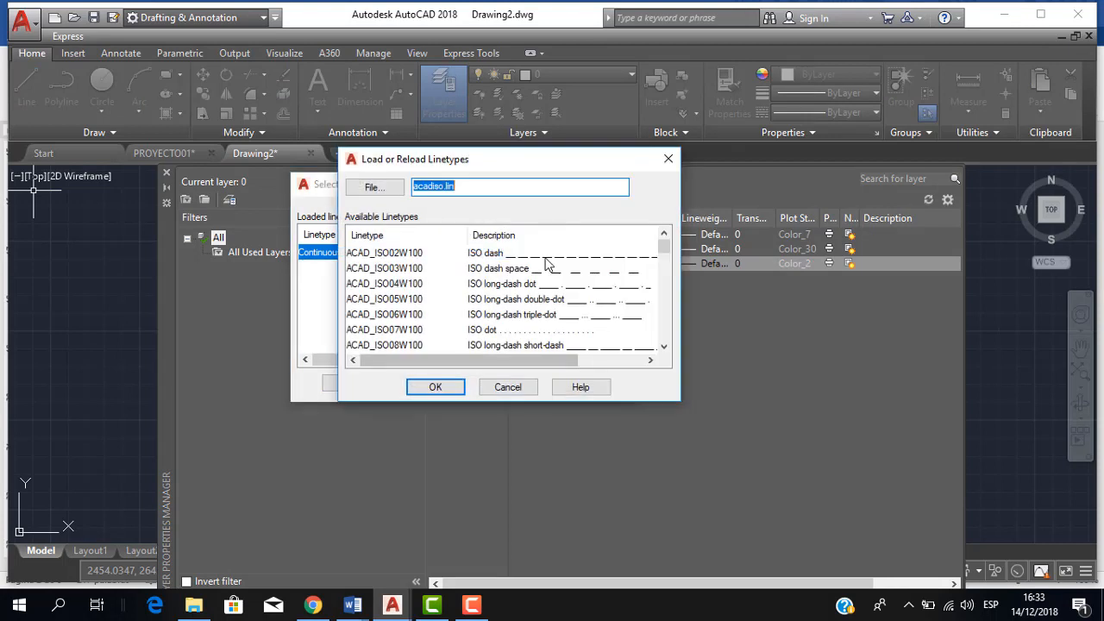
pyautogui.click(406, 253)
pyautogui.click(434, 387)
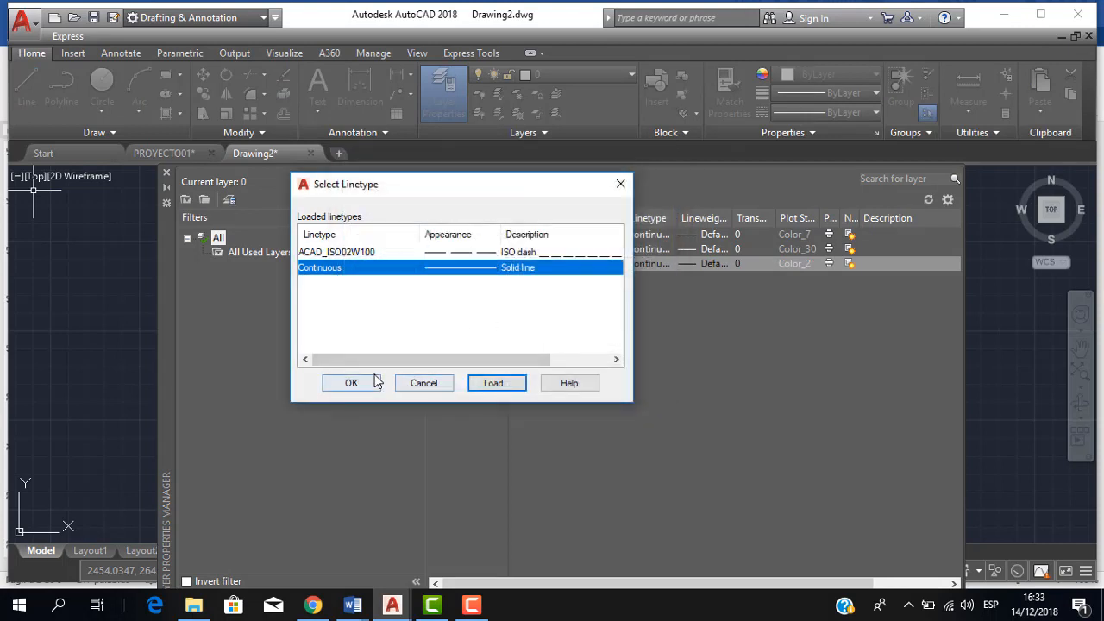
pyautogui.click(362, 252)
pyautogui.click(497, 384)
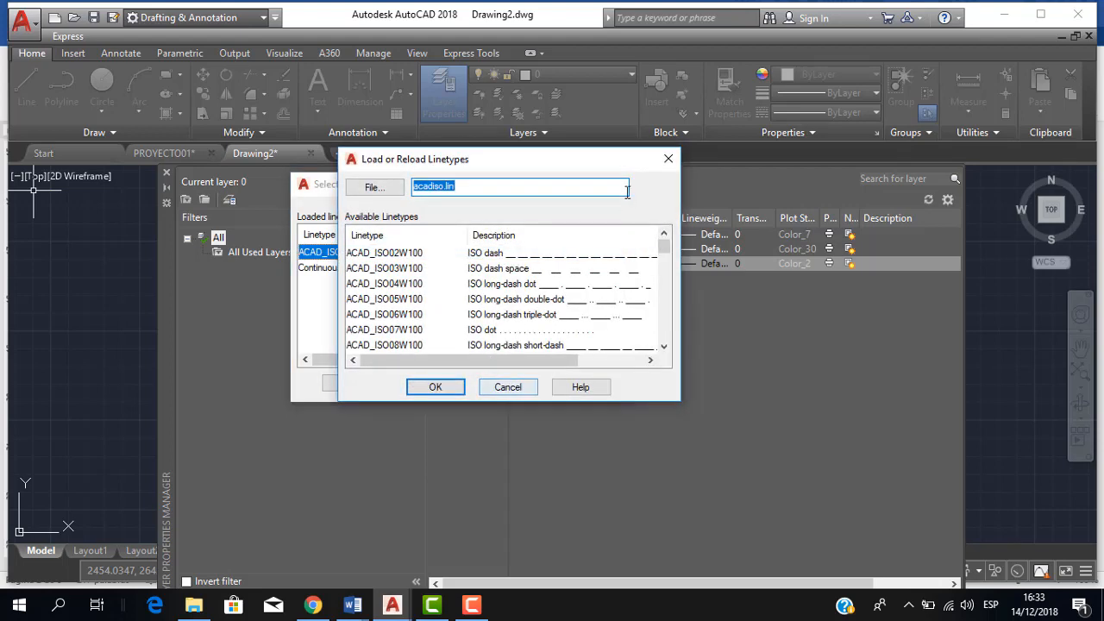
pyautogui.click(502, 387)
pyautogui.click(351, 384)
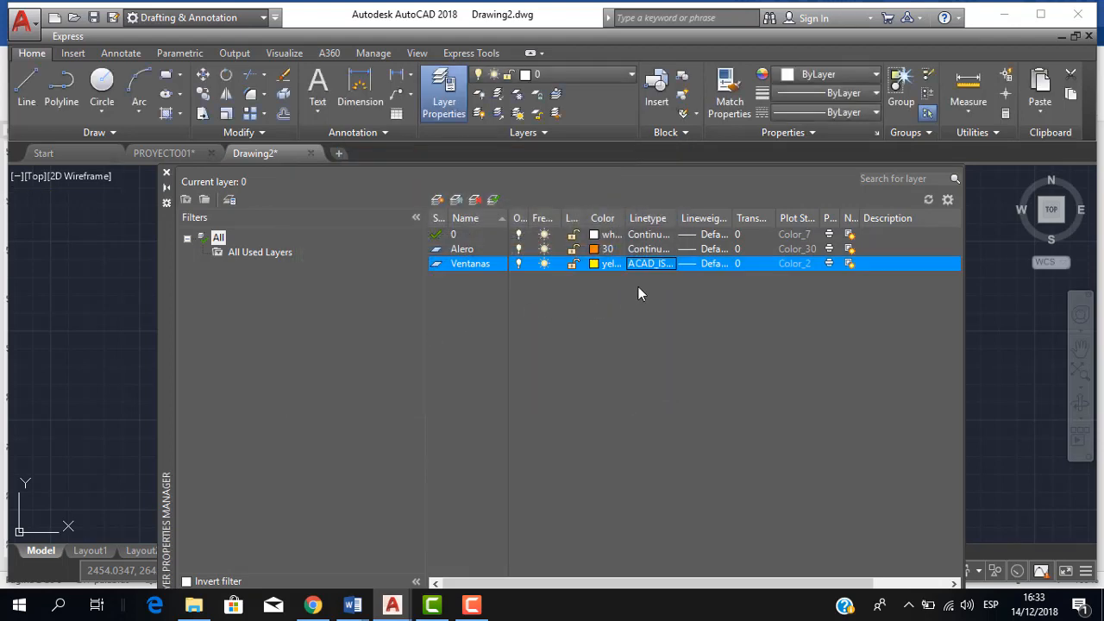
# Widen the linetype column and set the Ventanas layer's lineweight to 0.30 mm
pyautogui.moveTo(678, 212); pyautogui.dragTo(698, 217)
pyautogui.click(720, 265)
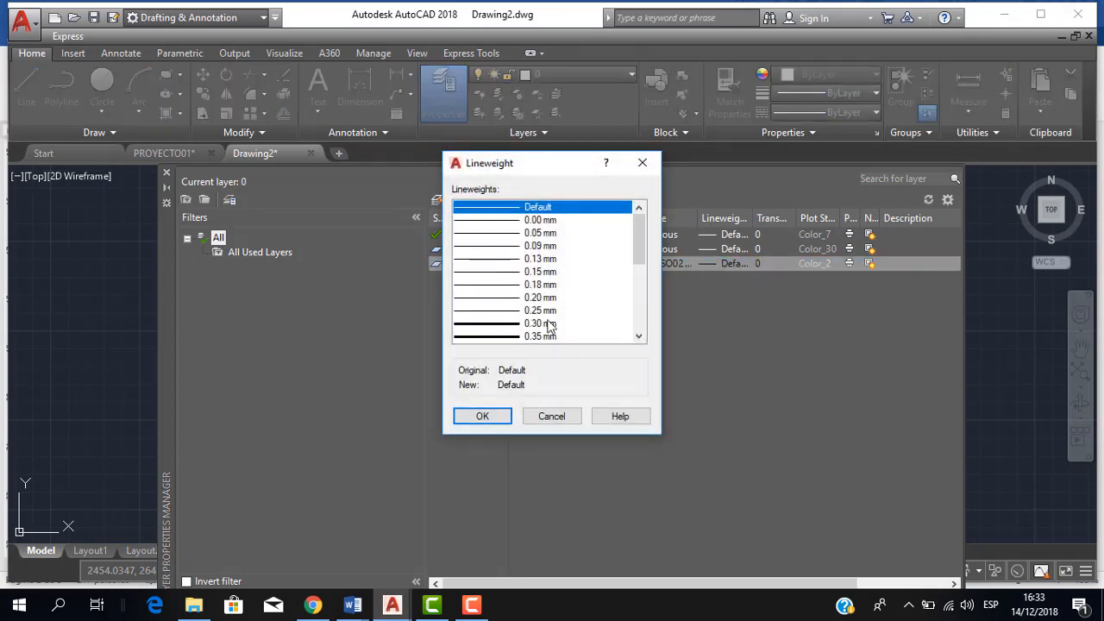
pyautogui.click(500, 324)
pyautogui.click(497, 415)
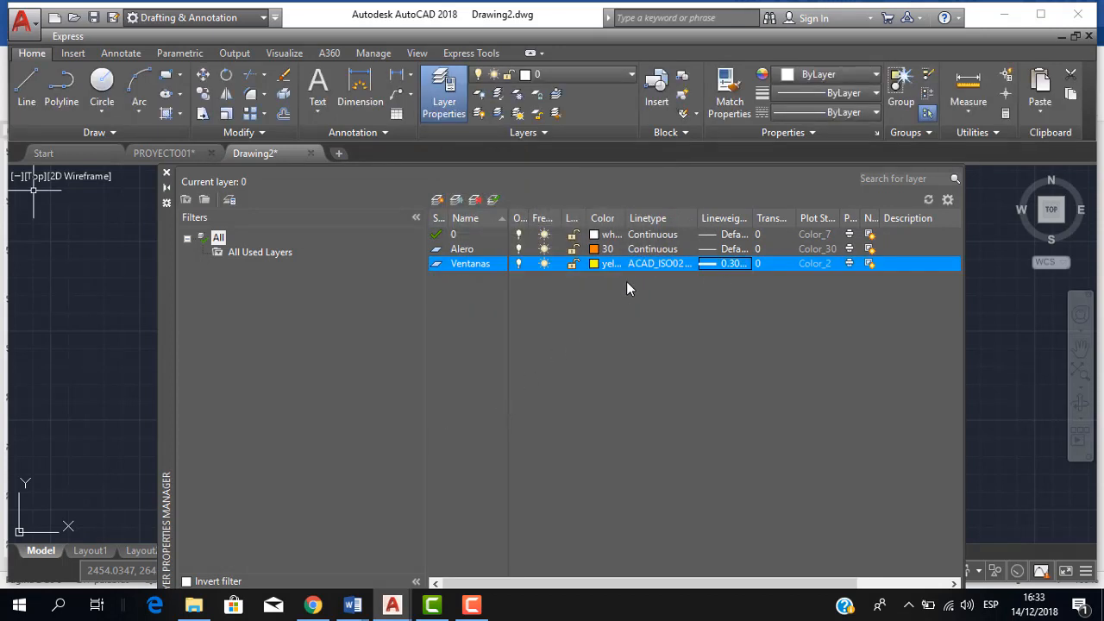
# Set the Alero layer's lineweight to 0.35 mm, keeping its Continuous linetype
pyautogui.click(669, 250)
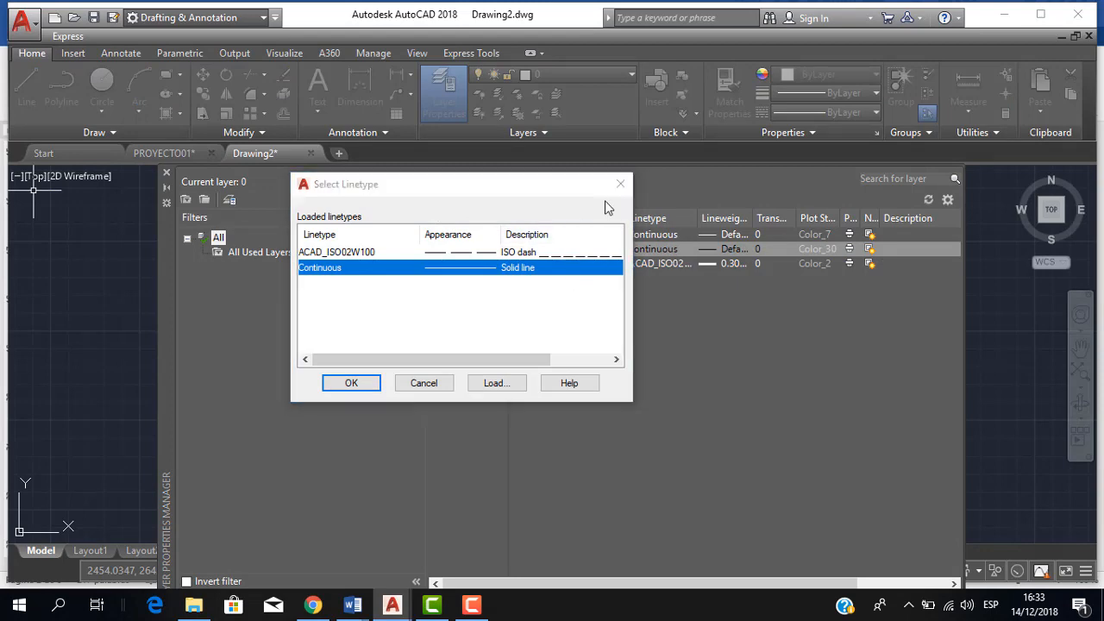
pyautogui.click(620, 183)
pyautogui.click(733, 250)
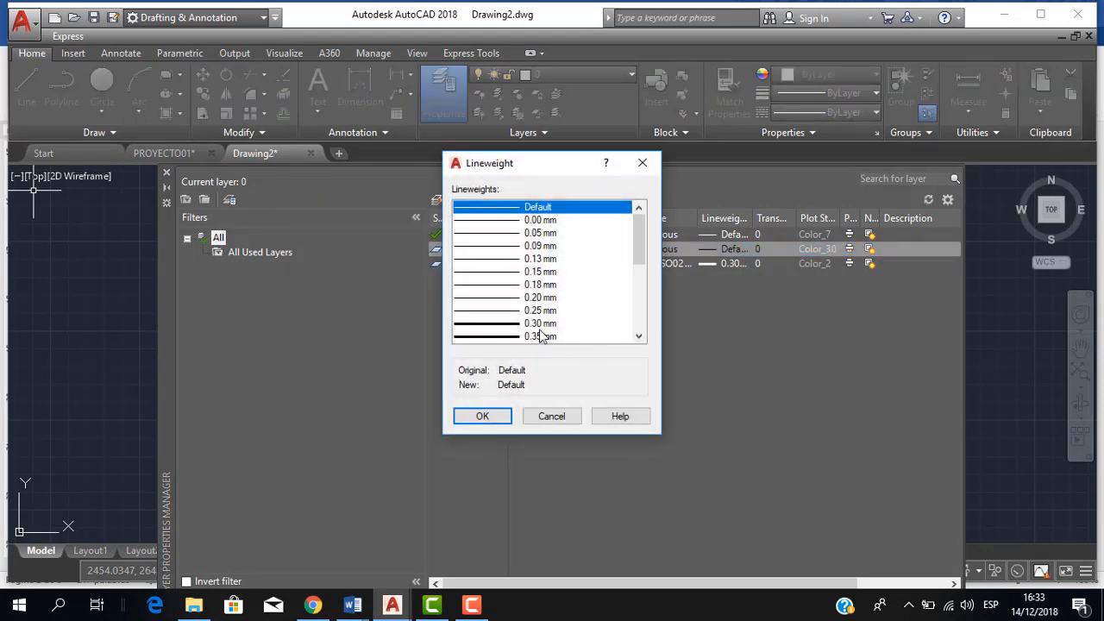
pyautogui.click(510, 336)
pyautogui.click(483, 416)
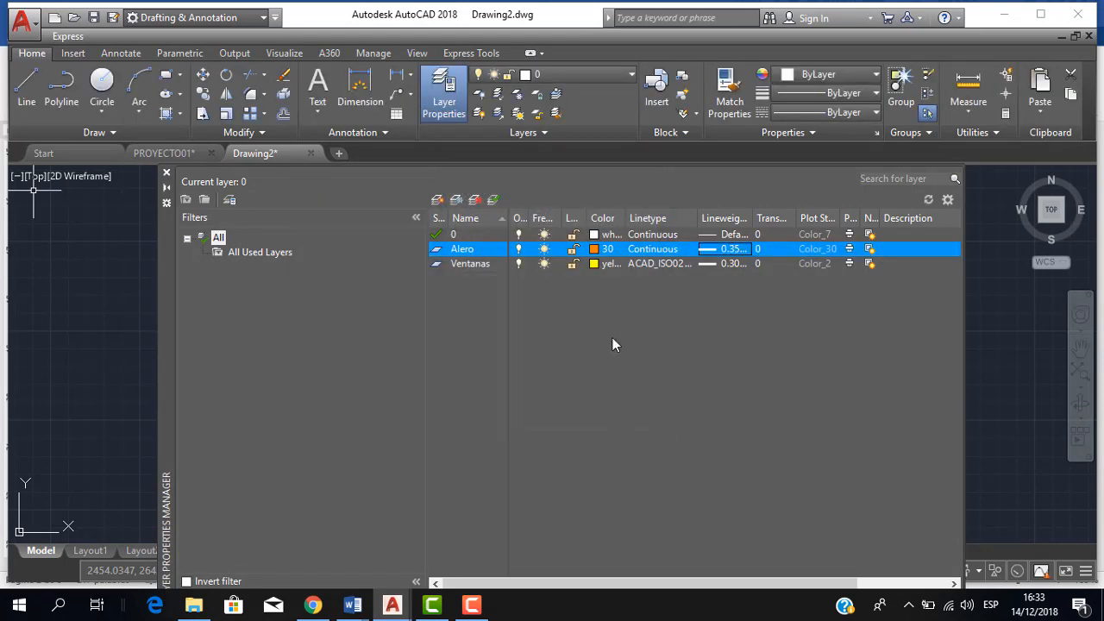
# Create a new layer named Puertas and set its color to red
pyautogui.click(437, 199)
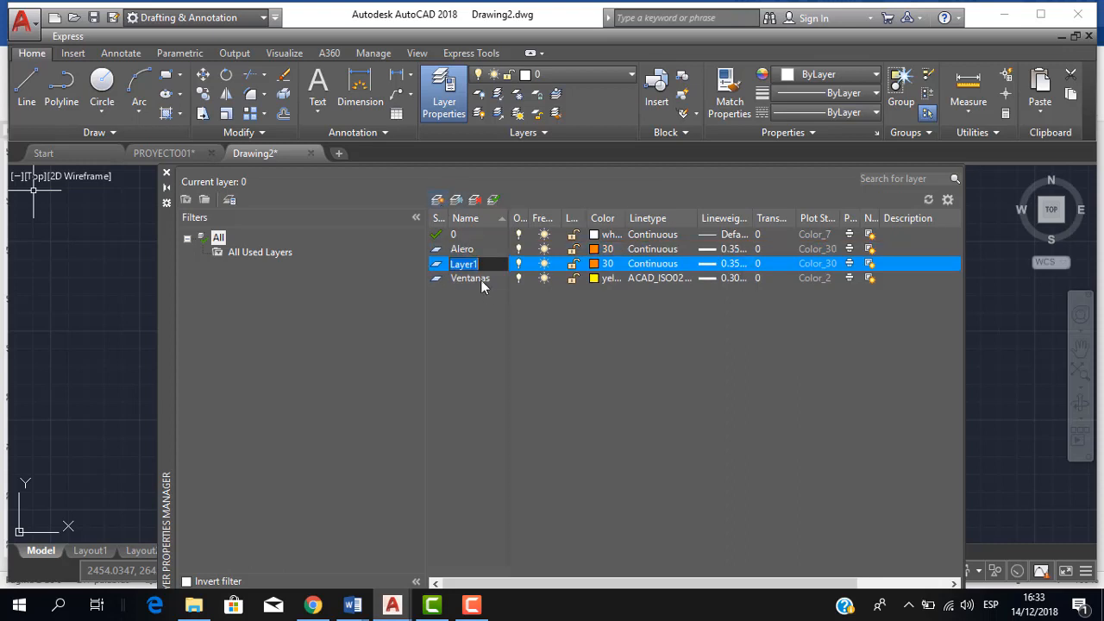
pyautogui.write('Puertas')
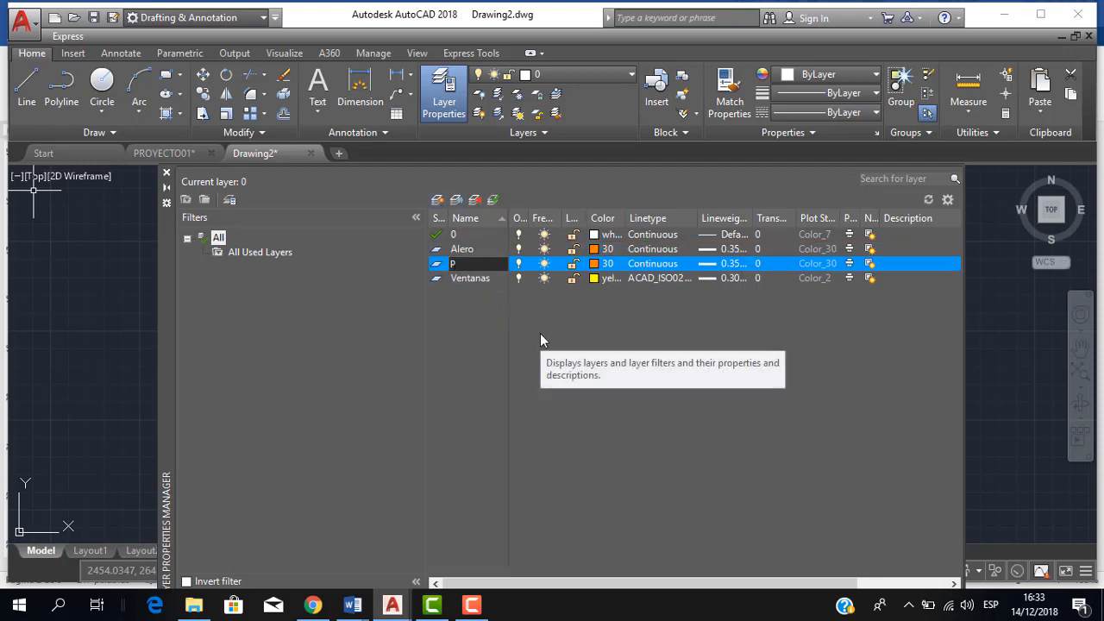
pyautogui.click(601, 267)
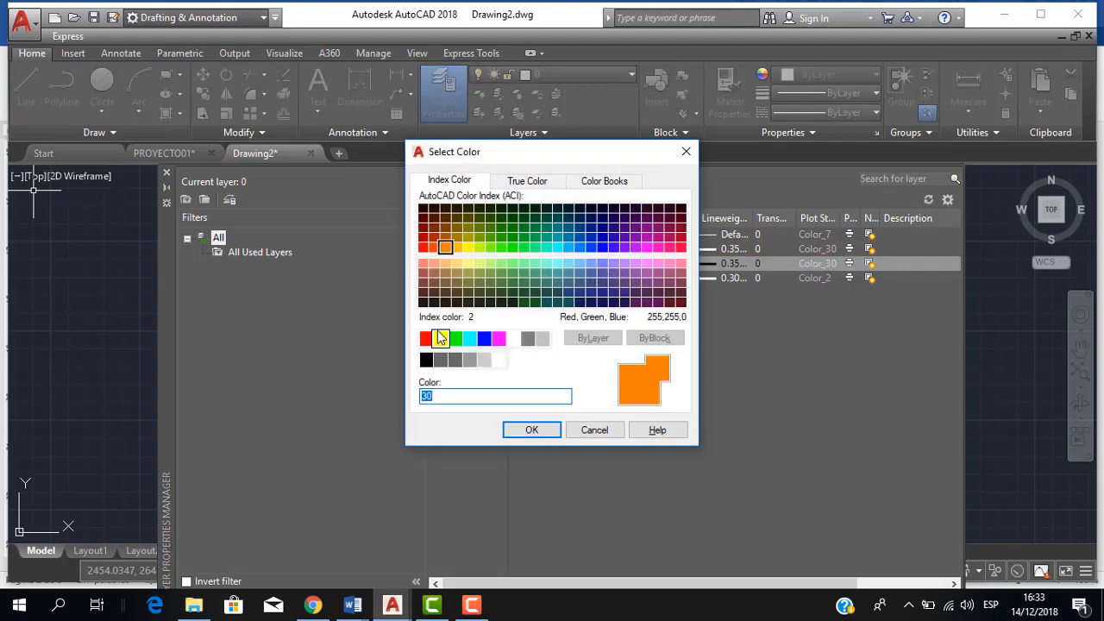
pyautogui.click(440, 338)
pyautogui.click(426, 338)
pyautogui.click(531, 430)
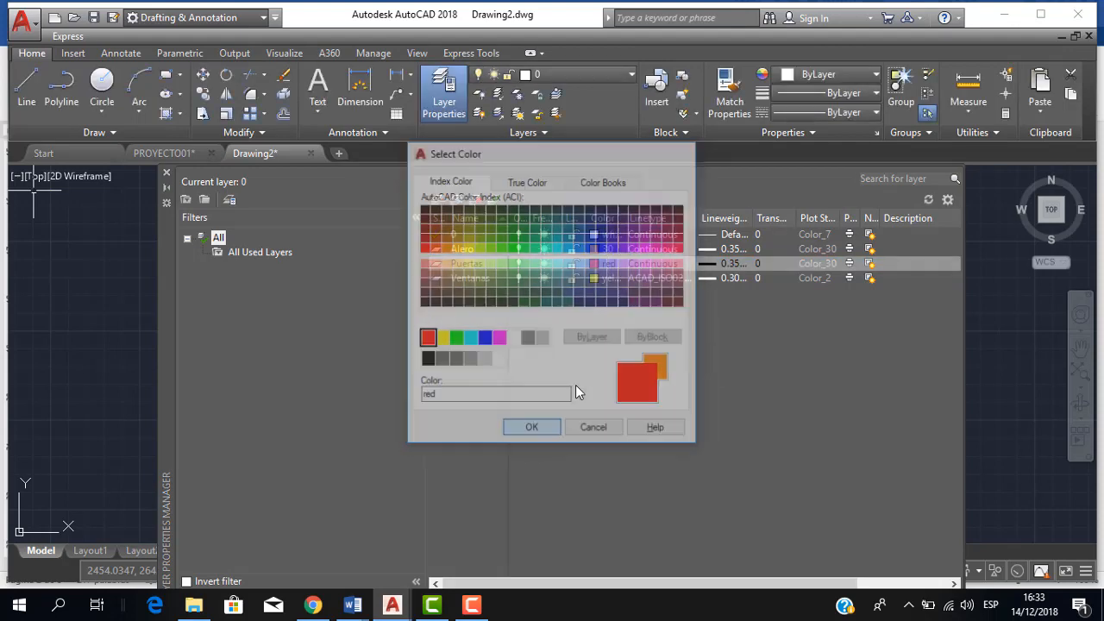
# Set the Puertas layer's lineweight to 0.40 mm
pyautogui.click(725, 266)
pyautogui.scroll(-1, 509, 323)
pyautogui.click(506, 313)
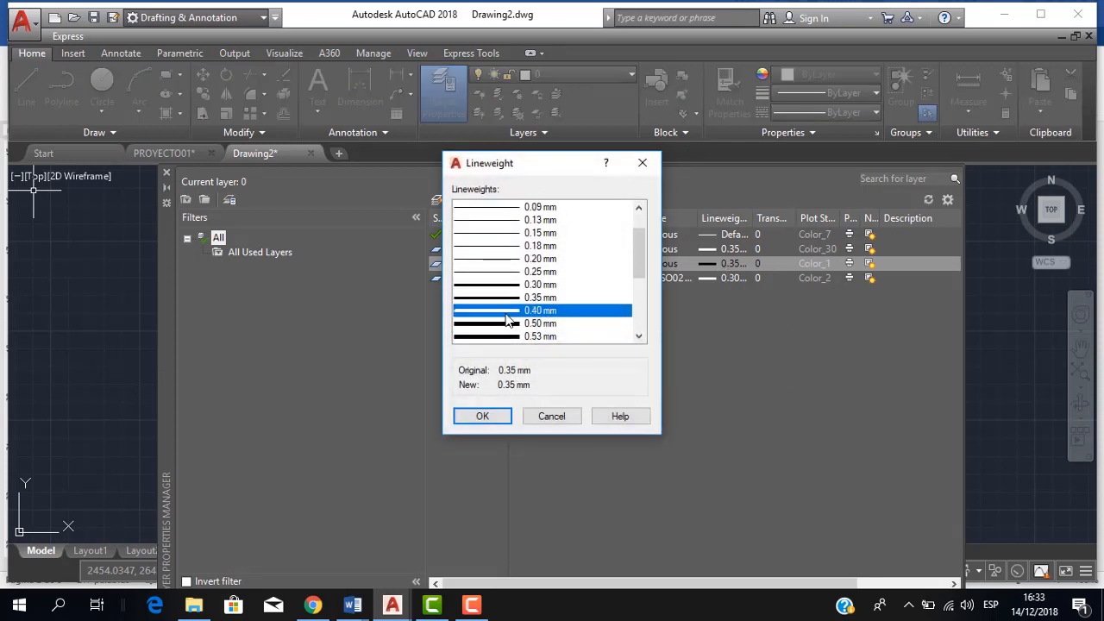
pyautogui.click(506, 416)
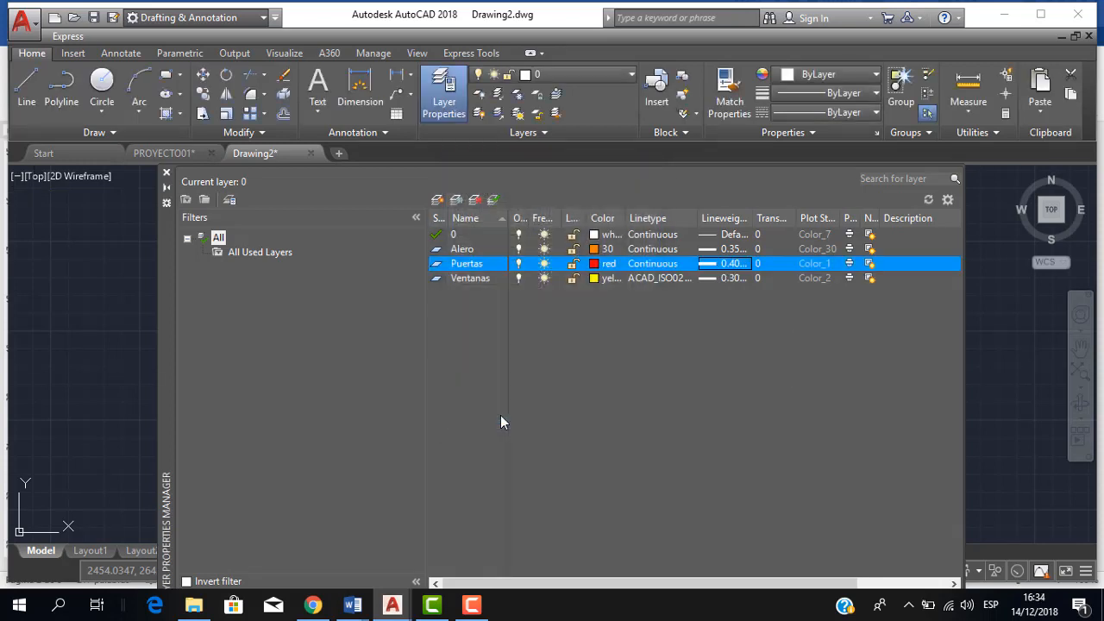
# Create a new layer named Piso and set its color to green
pyautogui.click(437, 199)
pyautogui.write('Piso')
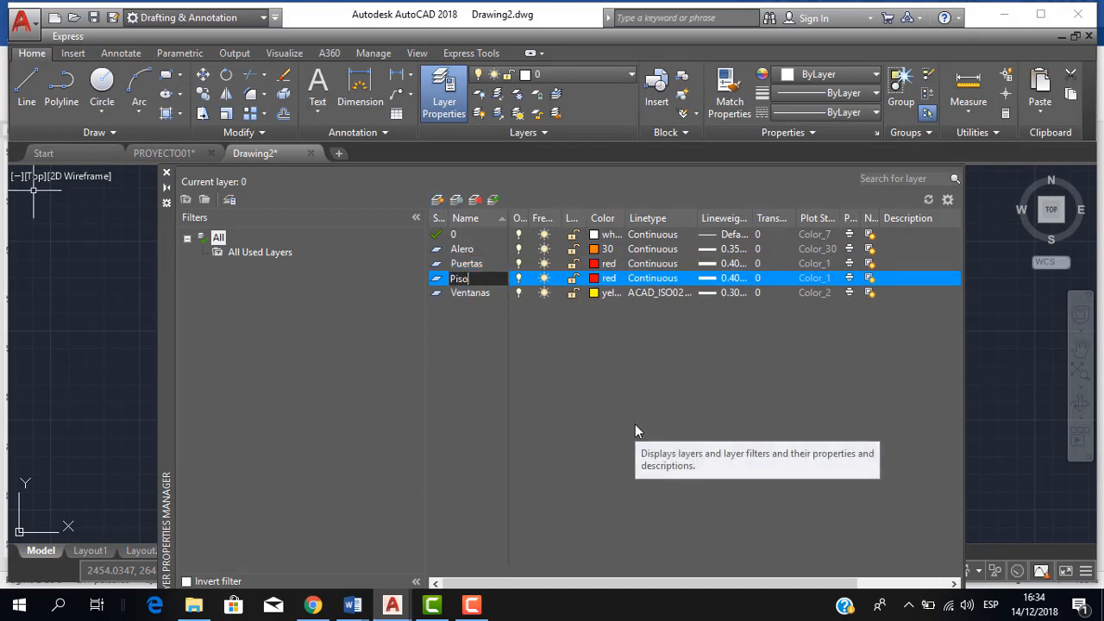
pyautogui.press('Return')
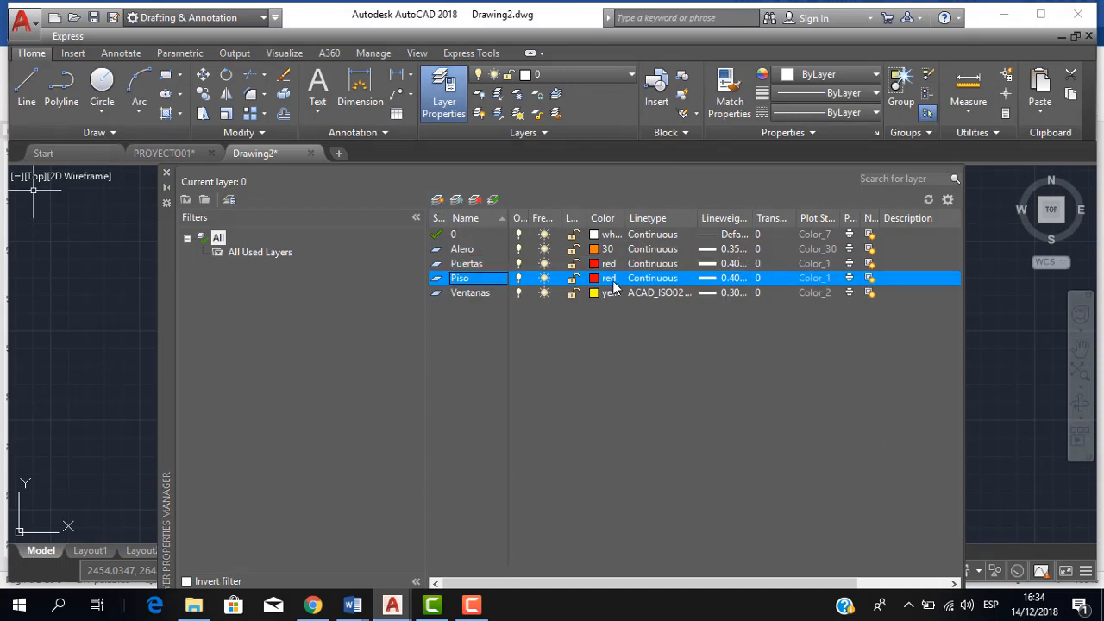
pyautogui.click(609, 278)
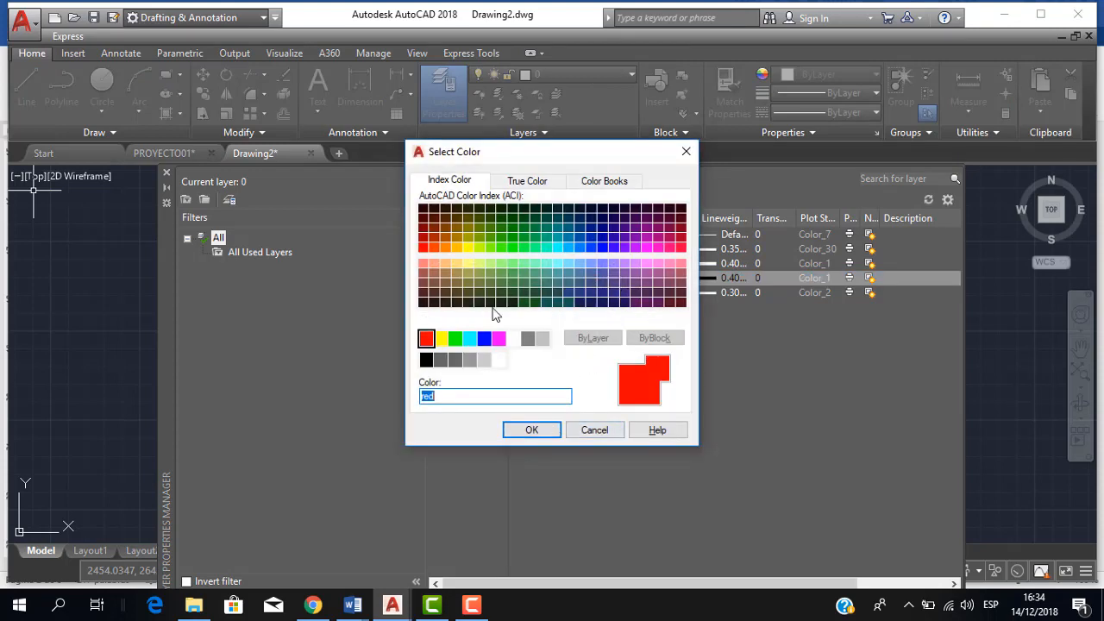
pyautogui.click(455, 338)
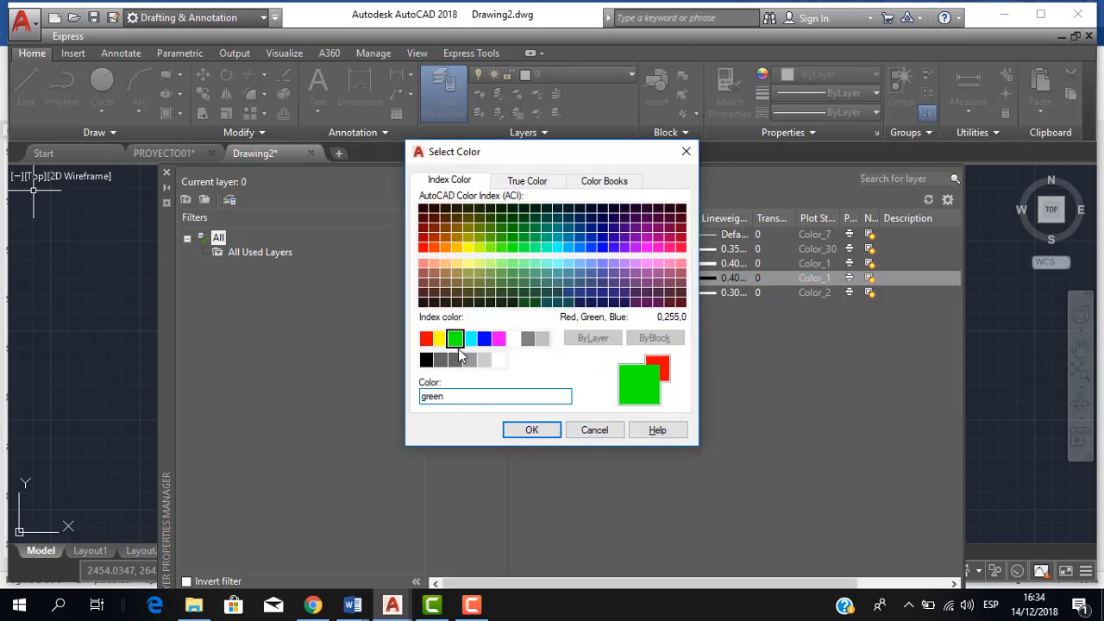
pyautogui.click(531, 430)
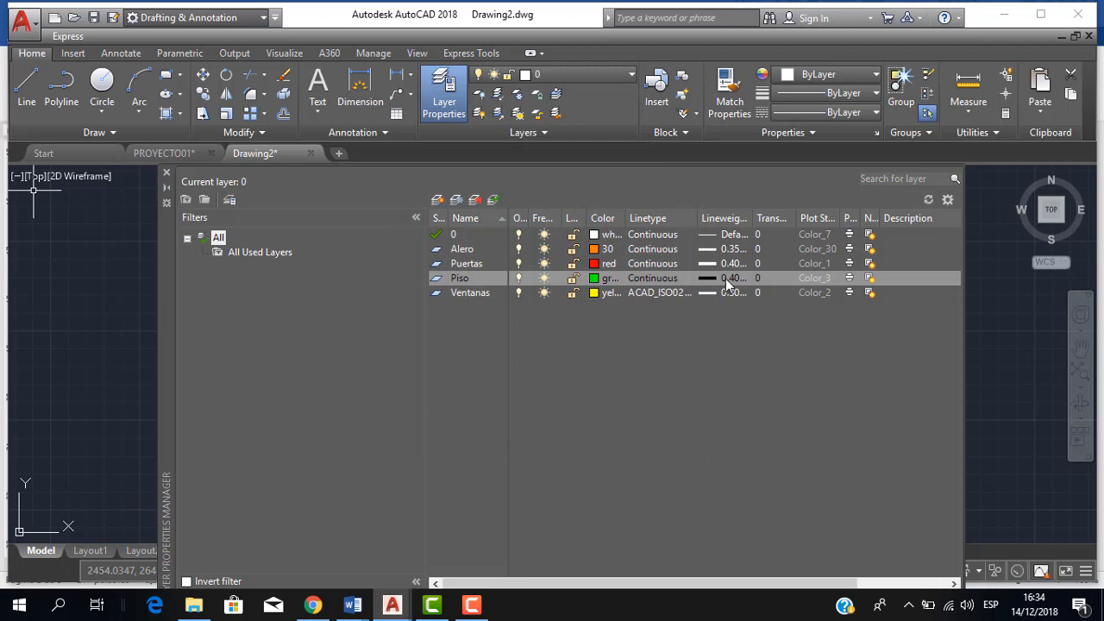
# Set the Piso layer's lineweight to 0.50 mm
pyautogui.click(725, 279)
pyautogui.scroll(-1, 497, 315)
pyautogui.click(498, 311)
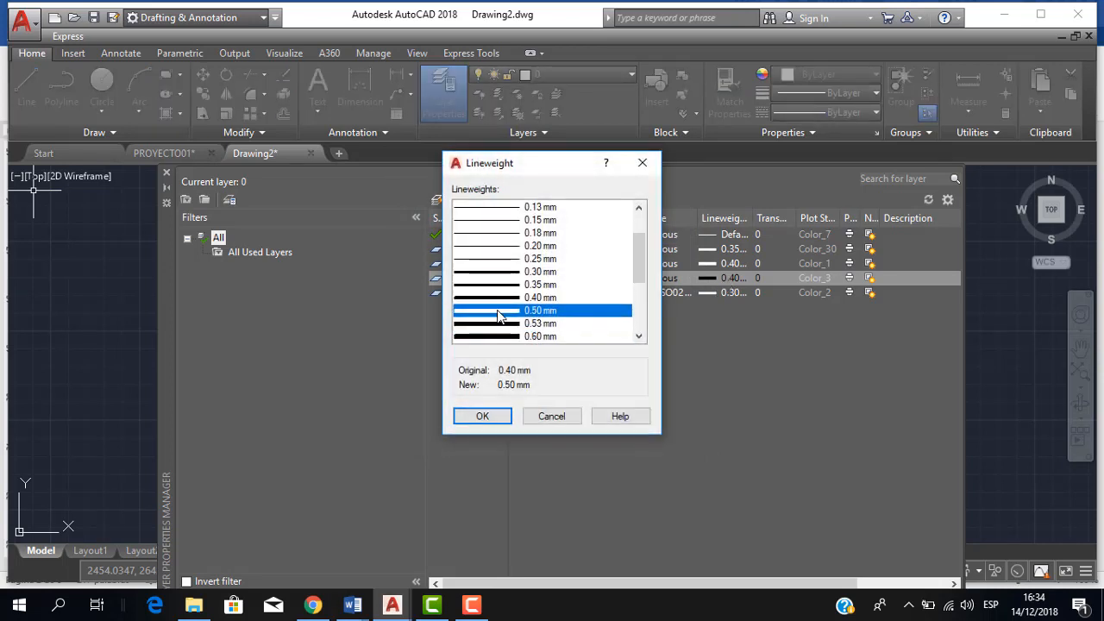
pyautogui.click(482, 416)
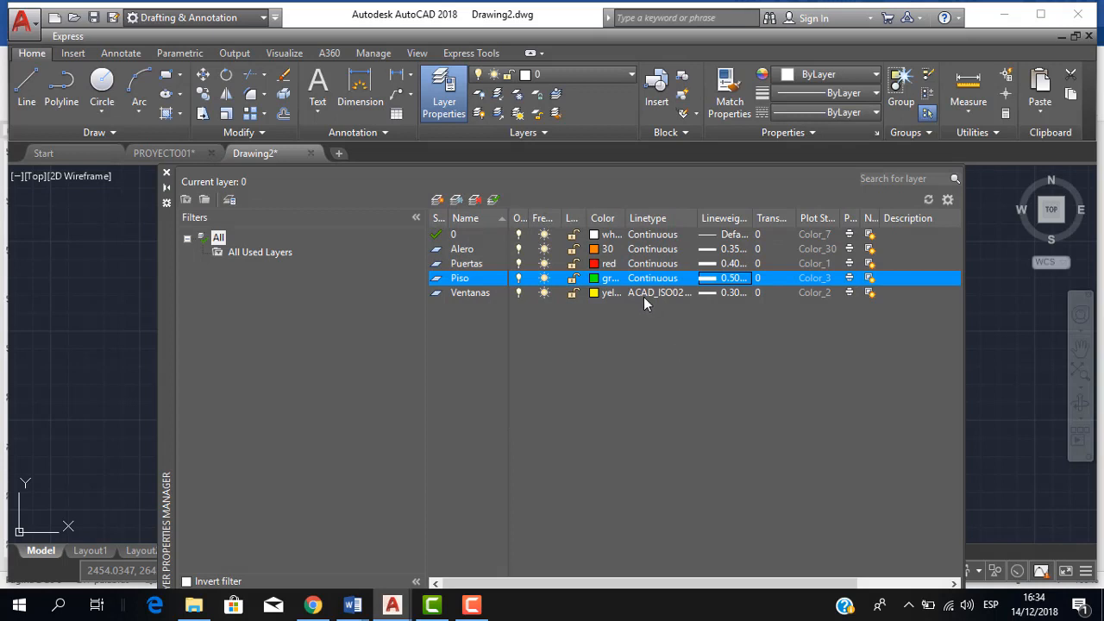
# Create a new layer named Baño and set its color to red
pyautogui.click(437, 199)
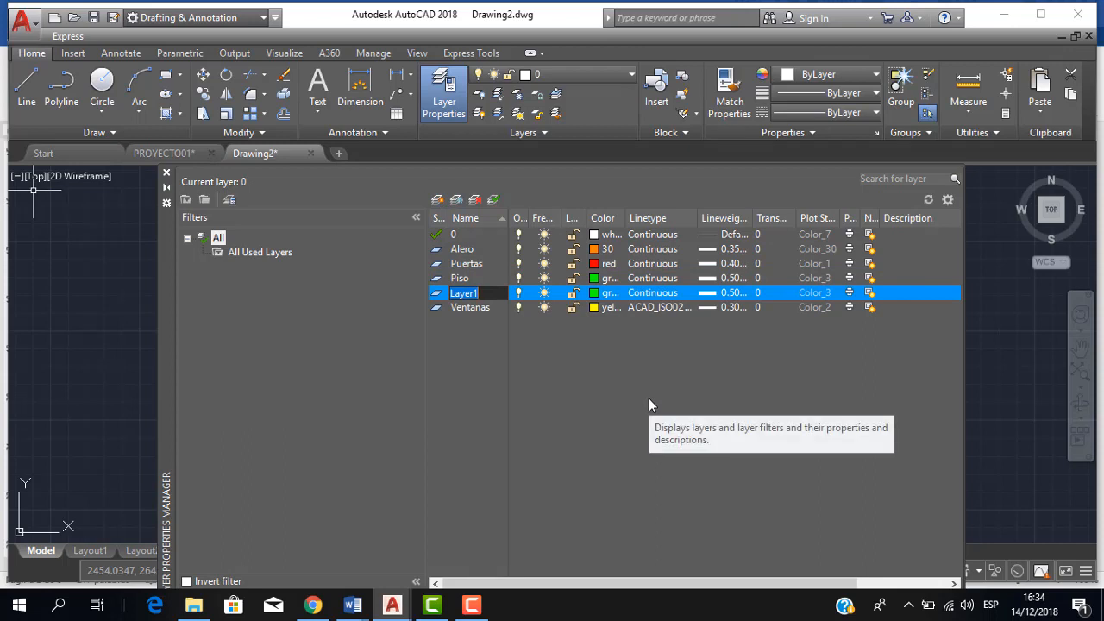
pyautogui.write('Baño')
pyautogui.press('Return')
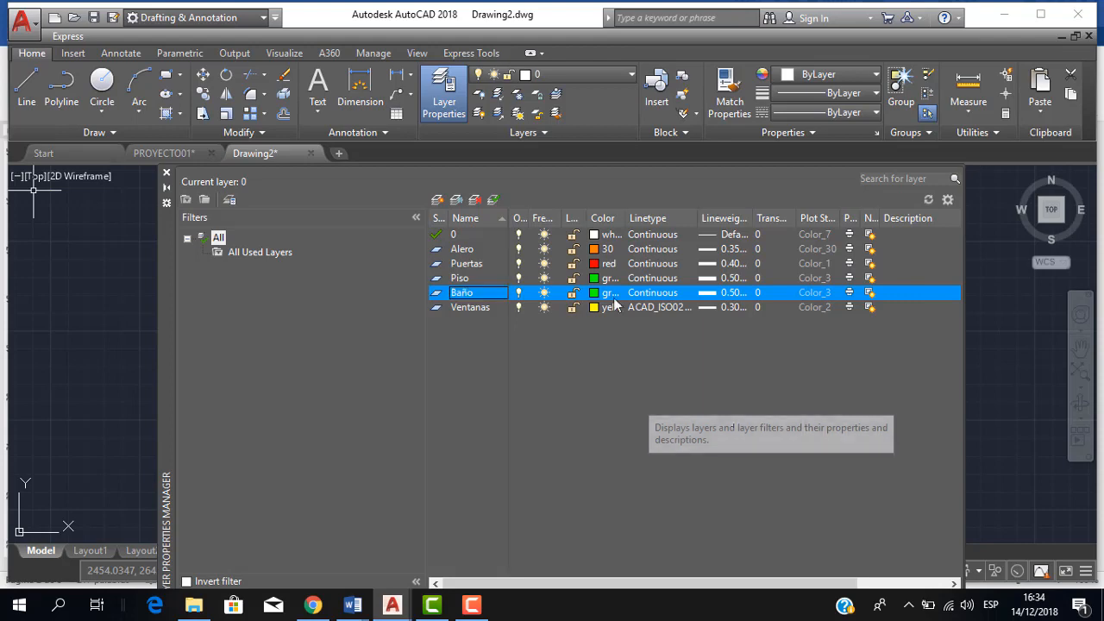
pyautogui.click(607, 294)
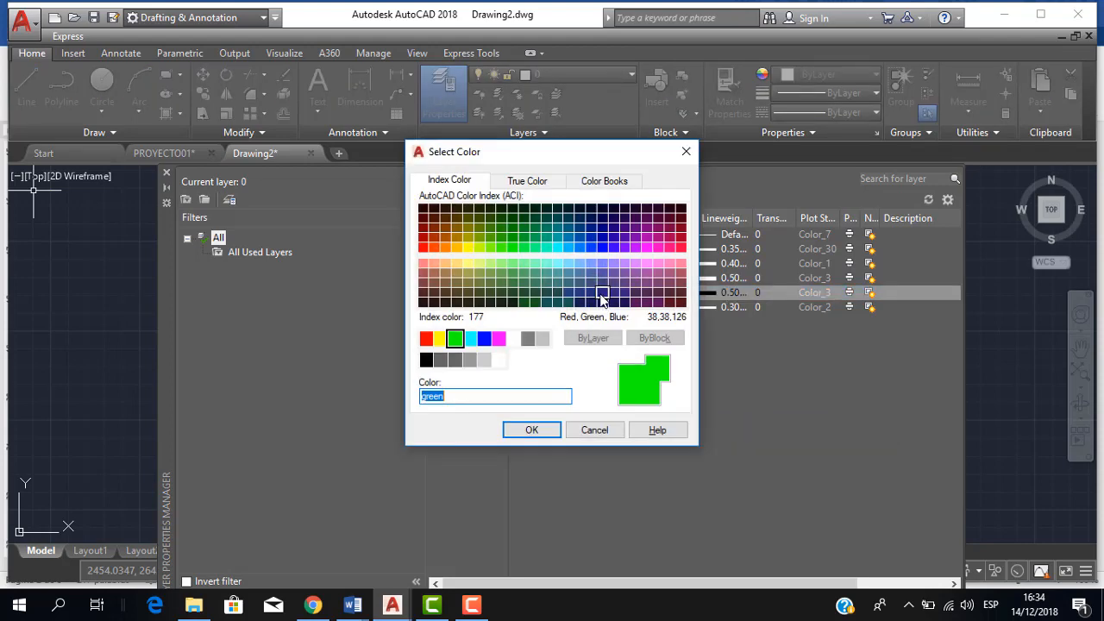
pyautogui.click(426, 338)
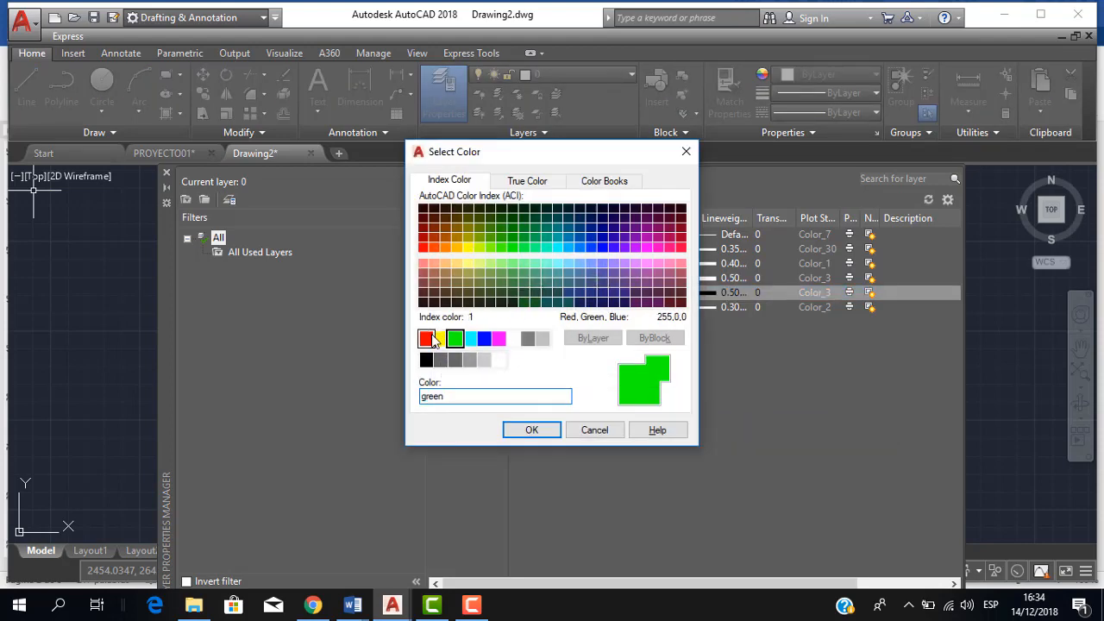
pyautogui.click(539, 430)
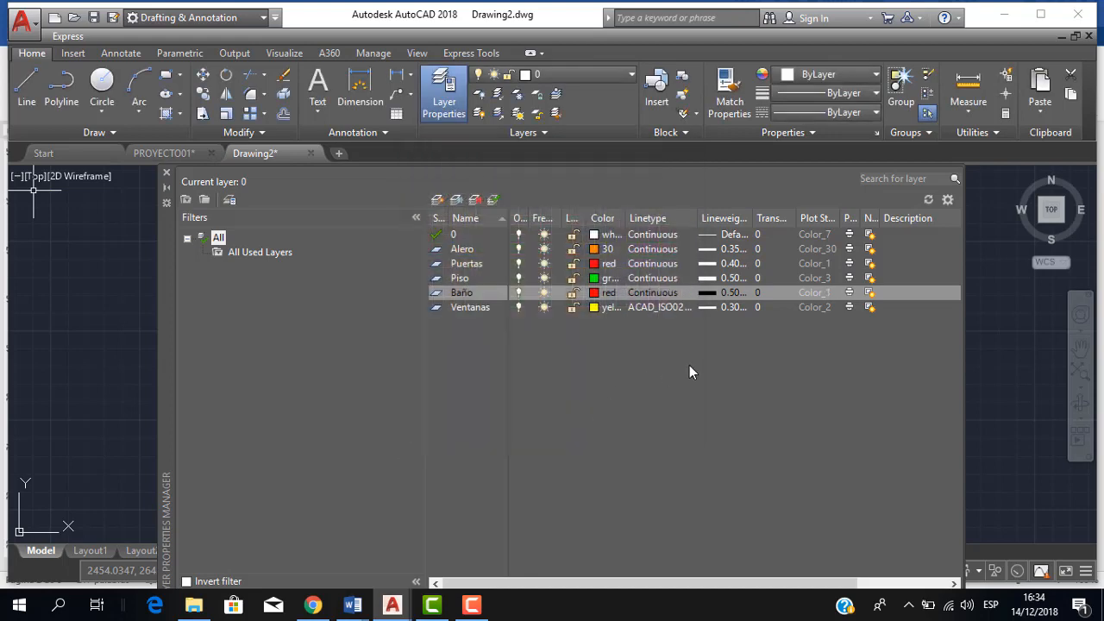
# Set the Baño layer's lineweight to 0.60 mm
pyautogui.click(731, 293)
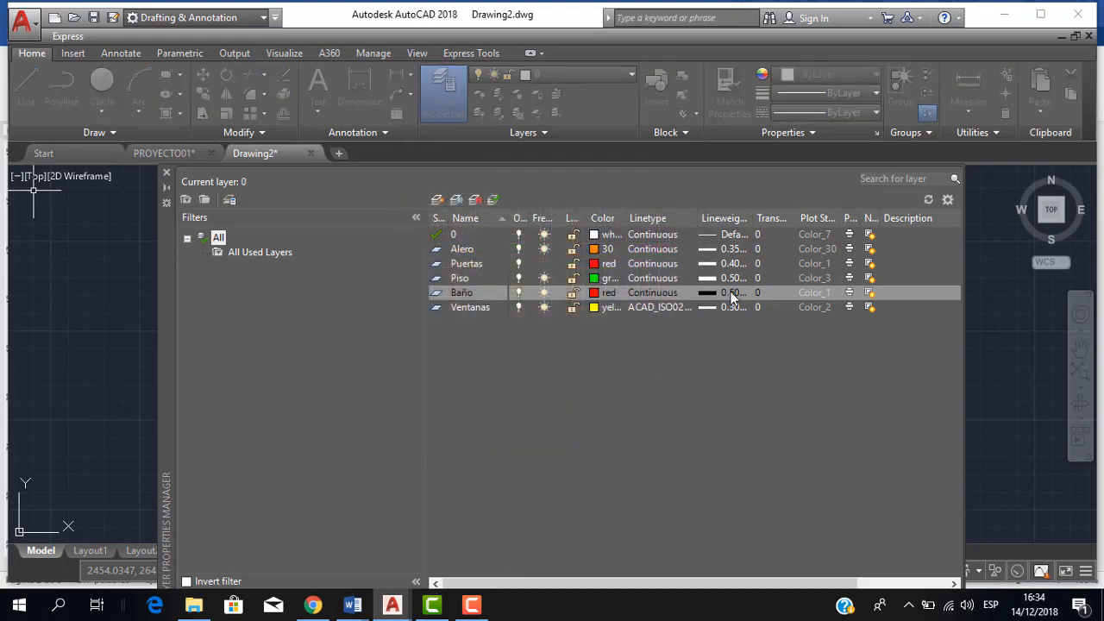
pyautogui.scroll(-2, 591, 315)
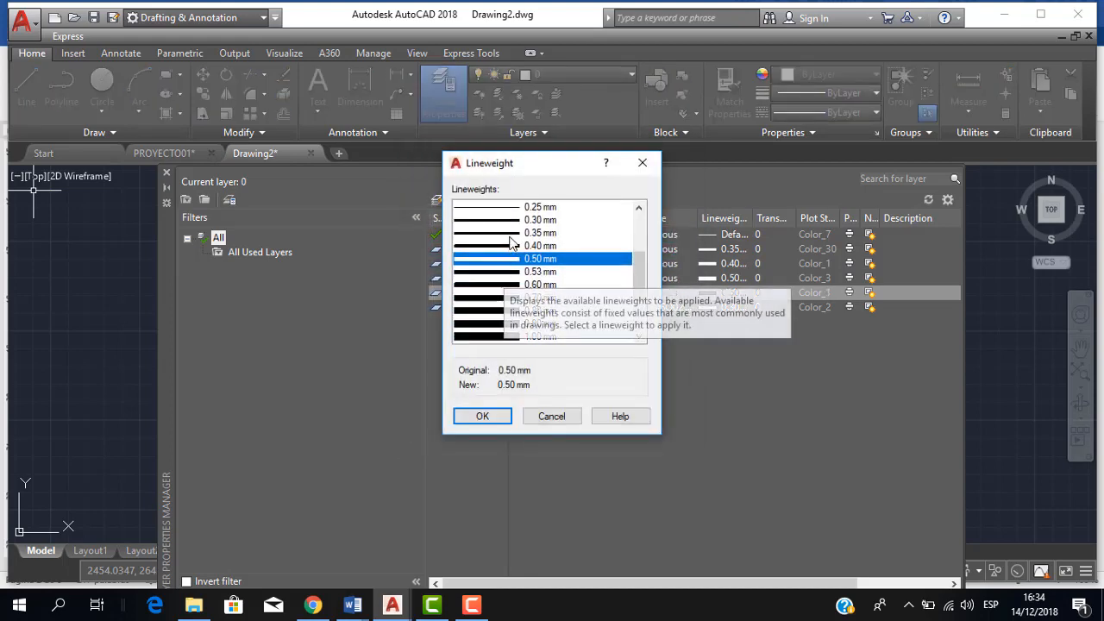
pyautogui.click(500, 284)
pyautogui.click(485, 415)
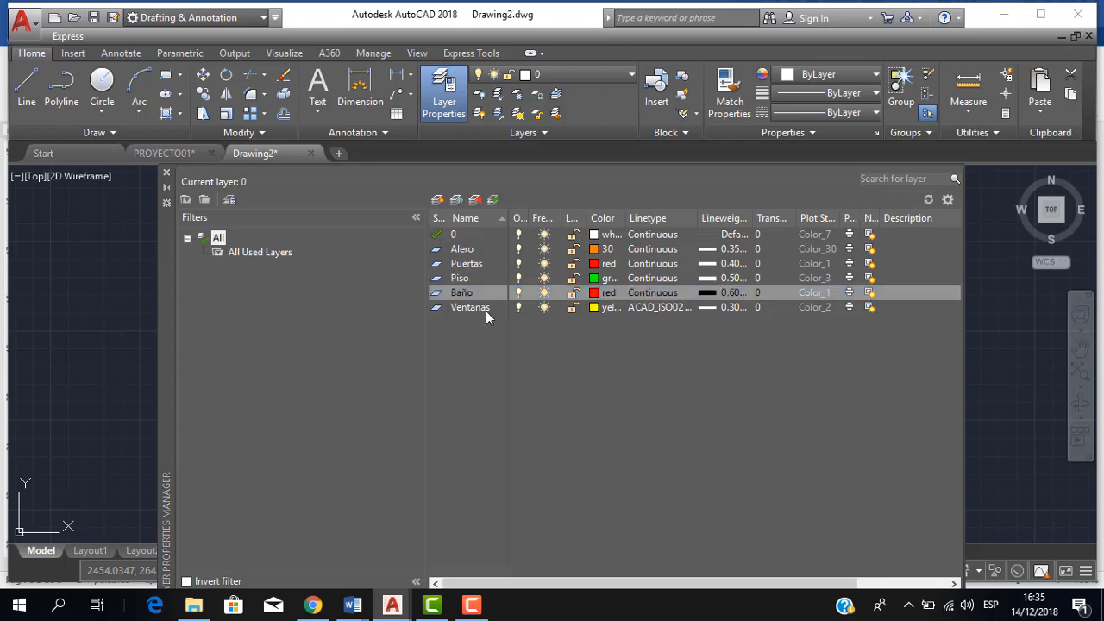
# Make the Puertas layer current, and return the current layer to 0
pyautogui.click(472, 268)
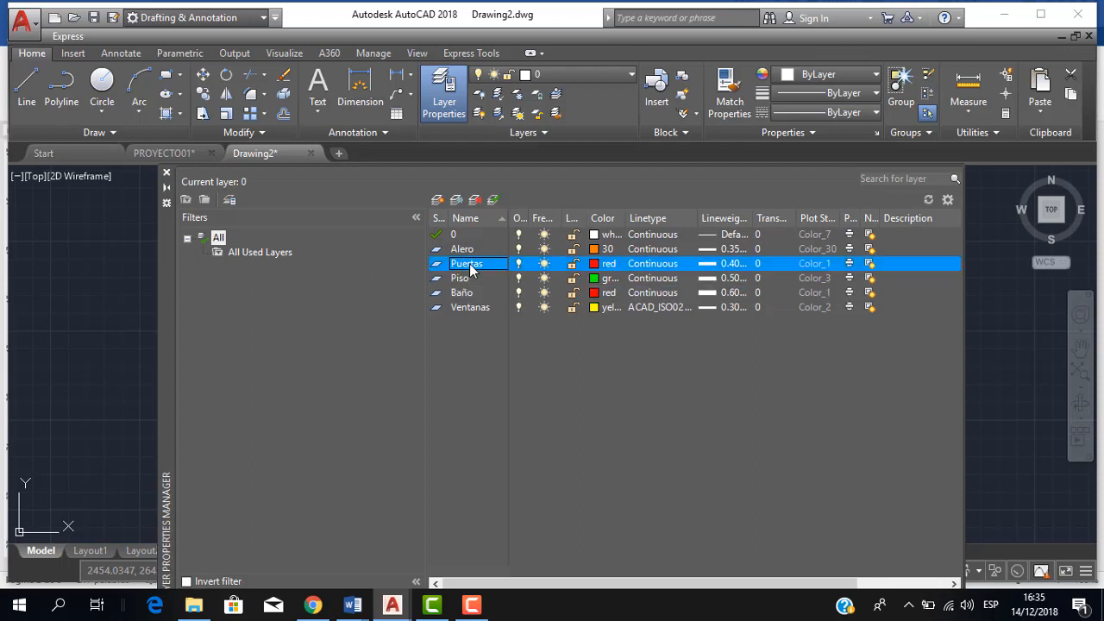
pyautogui.click(494, 203)
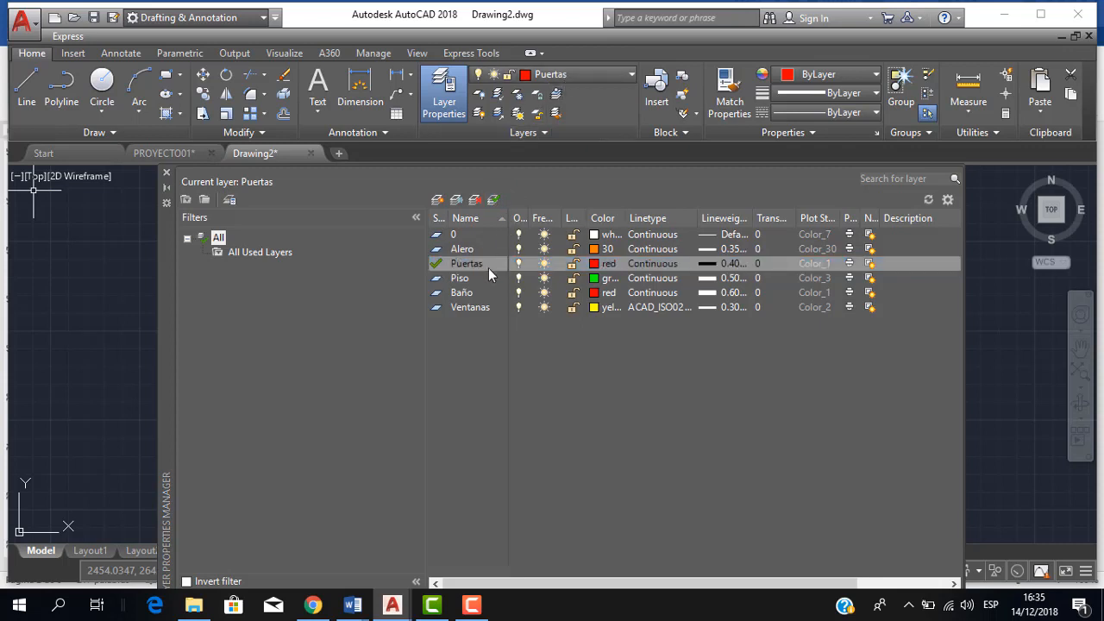
pyautogui.click(471, 237)
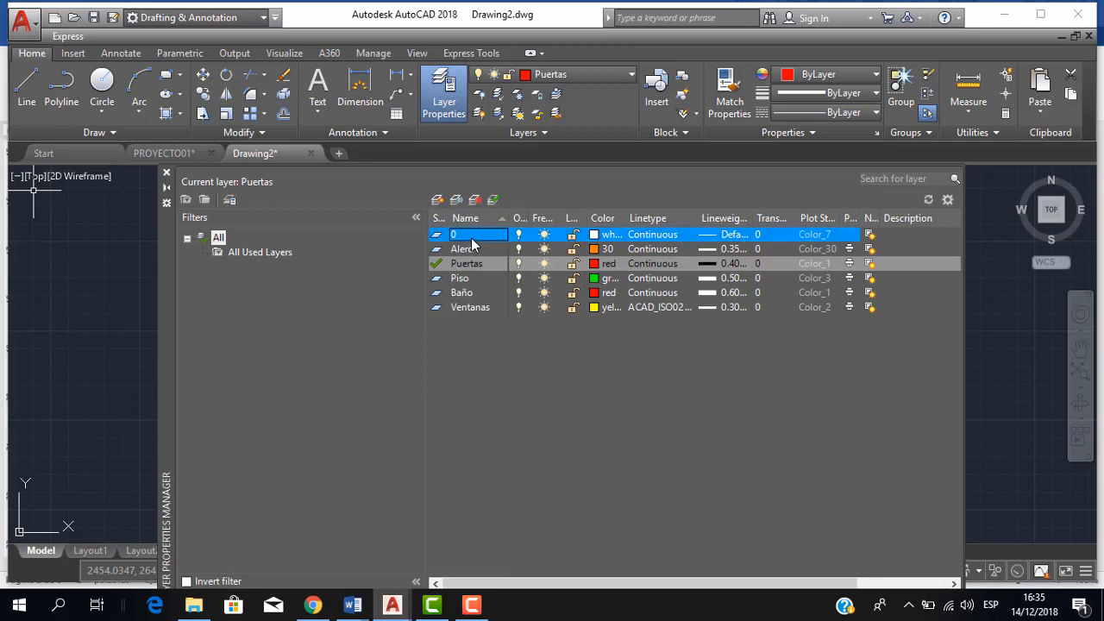
pyautogui.click(494, 200)
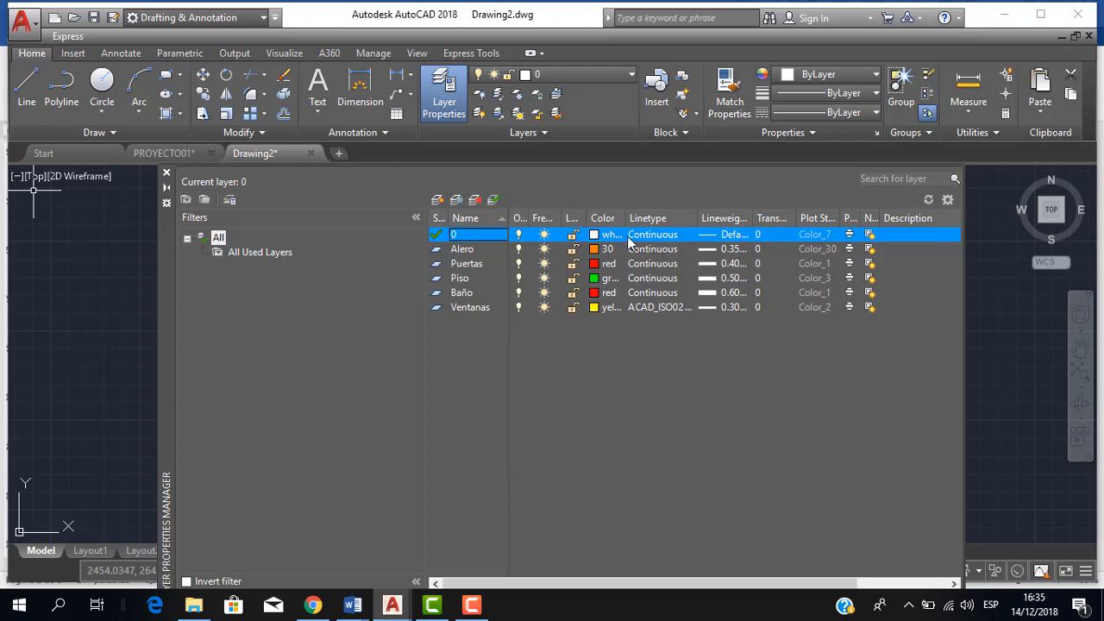
# Close the layer manager and check the list of layers available for the drawing, keeping layer 0 current
pyautogui.click(167, 174)
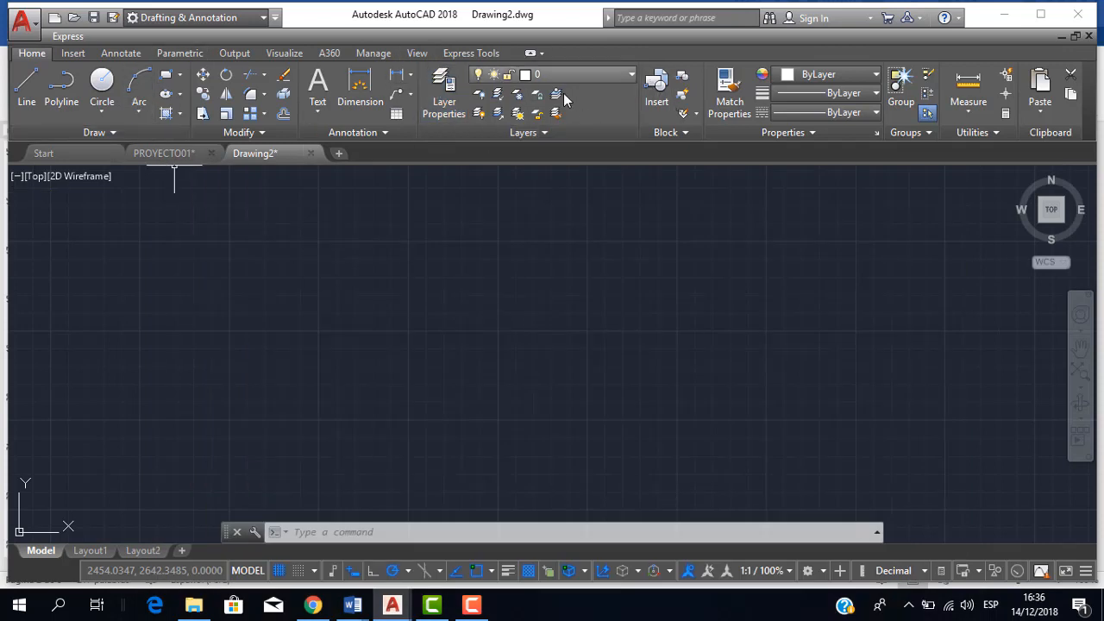
pyautogui.click(627, 76)
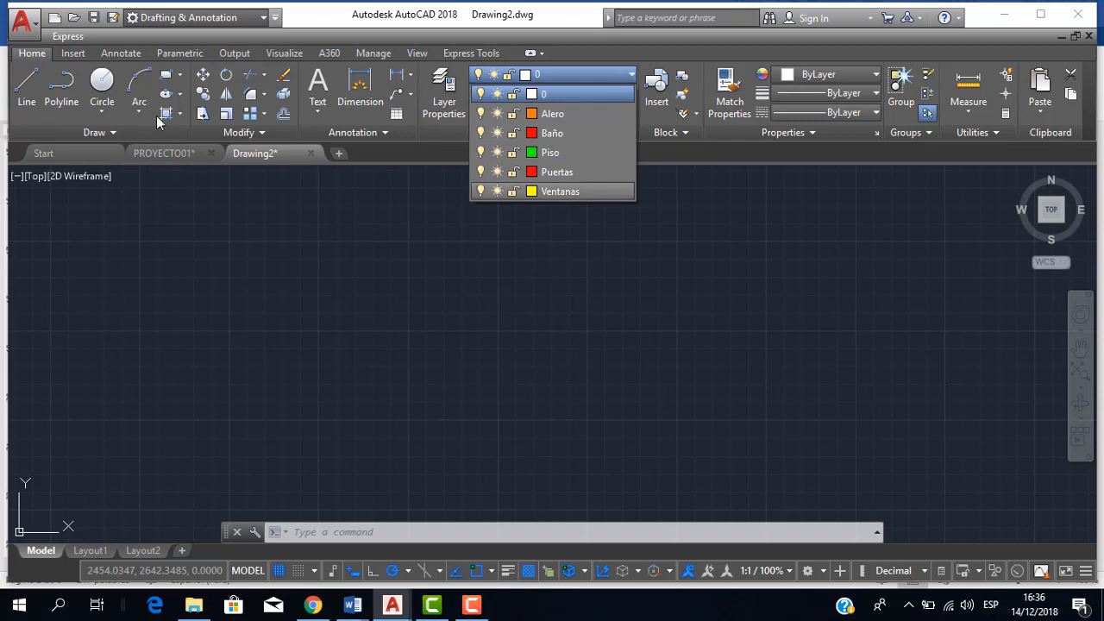
pyautogui.click(323, 272)
pyautogui.click(272, 234)
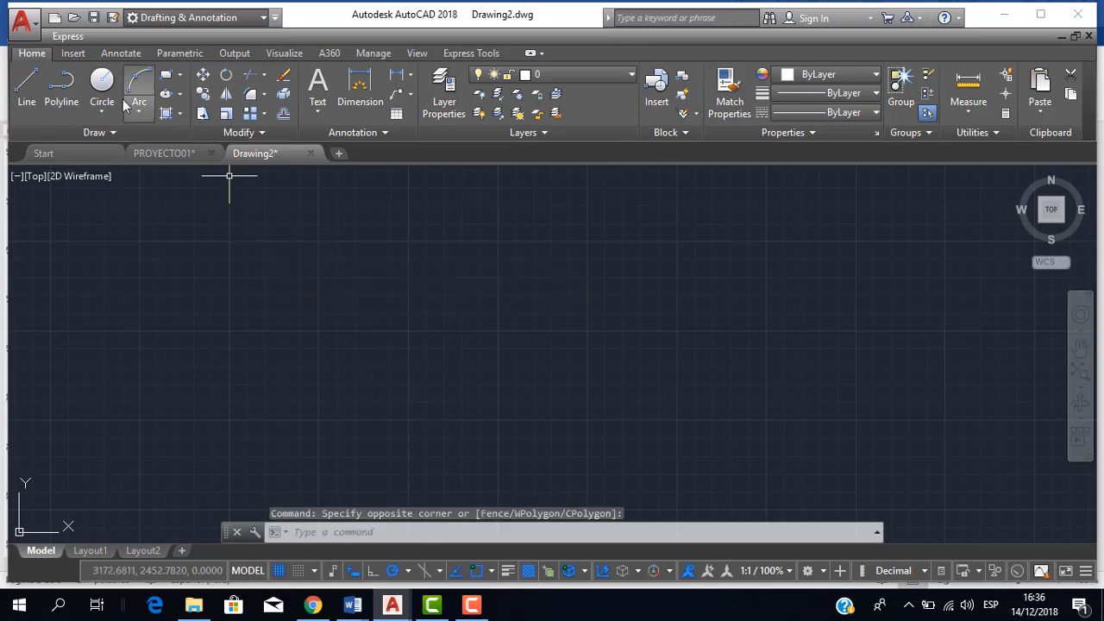
# Draw a circle with a radius of about 217 units in the empty drawing
pyautogui.click(102, 86)
pyautogui.click(342, 310)
pyautogui.click(283, 257)
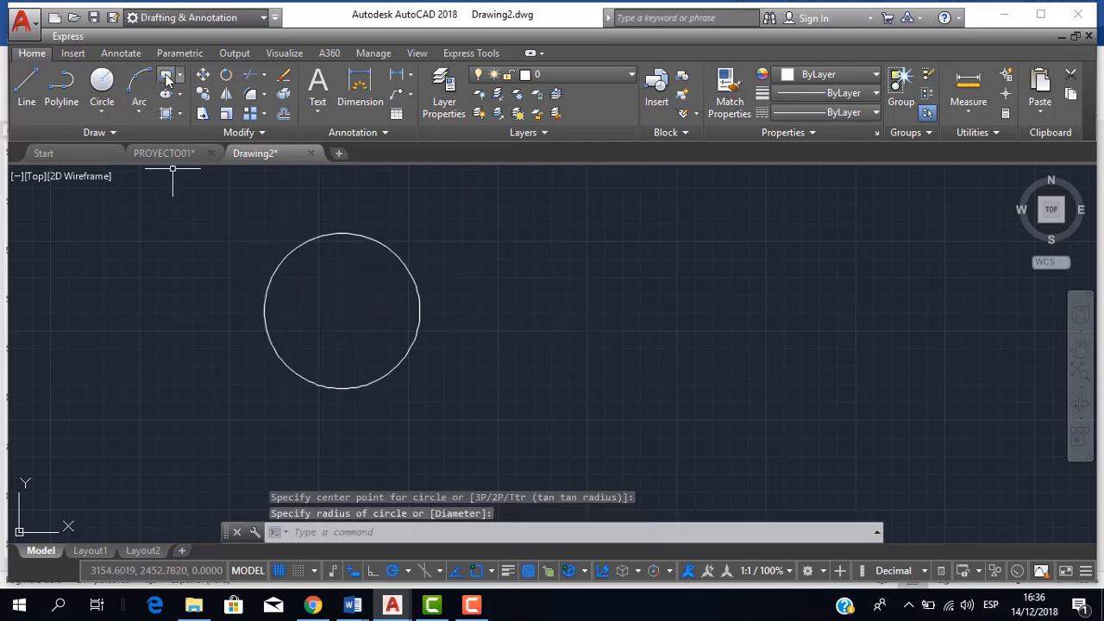
# Draw a rectangle well to the right of the circle and a smaller rectangle inside it
pyautogui.write('rec')
pyautogui.press('Return')
pyautogui.click(744, 213)
pyautogui.click(939, 313)
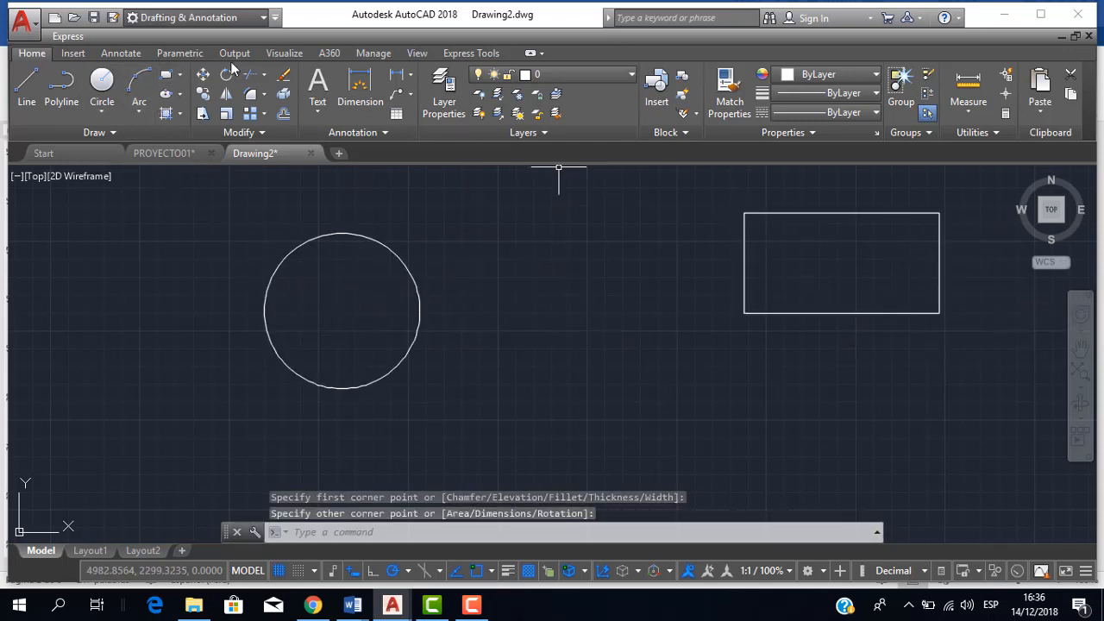
pyautogui.press('Return')
pyautogui.click(793, 228)
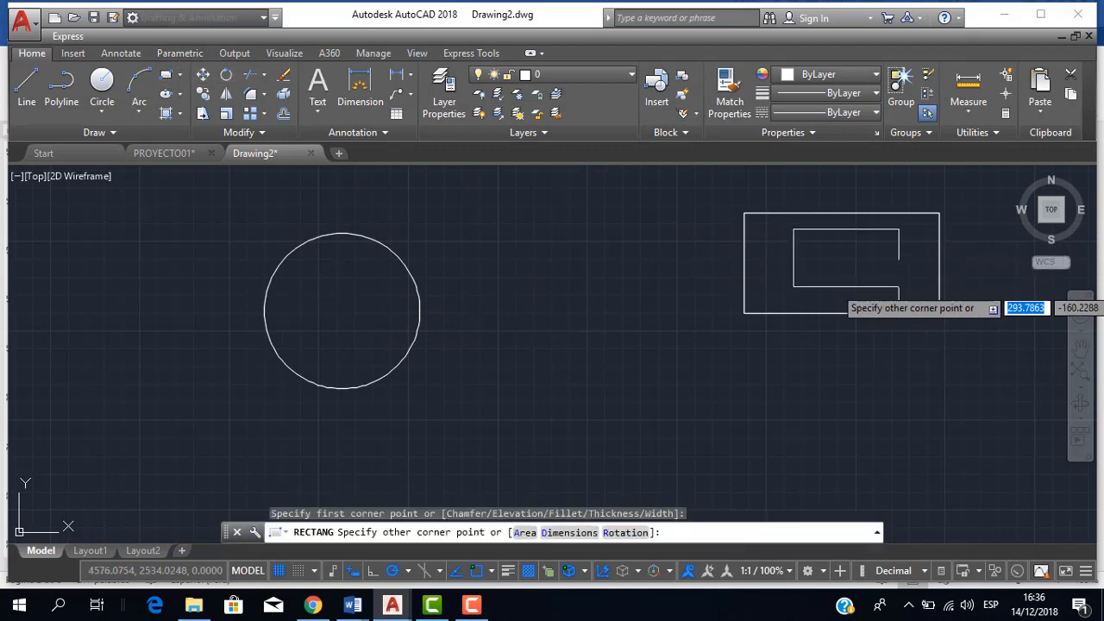
pyautogui.click(921, 292)
# Draw a second, smaller circle overlapping the lower right part of the first circle
pyautogui.click(102, 82)
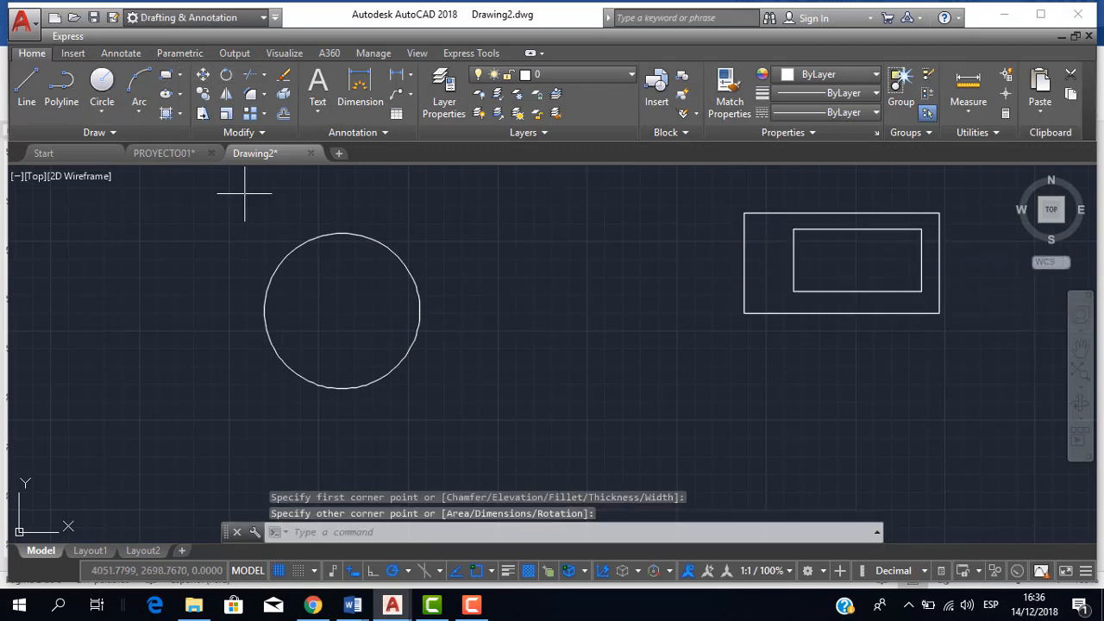
pyautogui.click(368, 326)
pyautogui.click(343, 278)
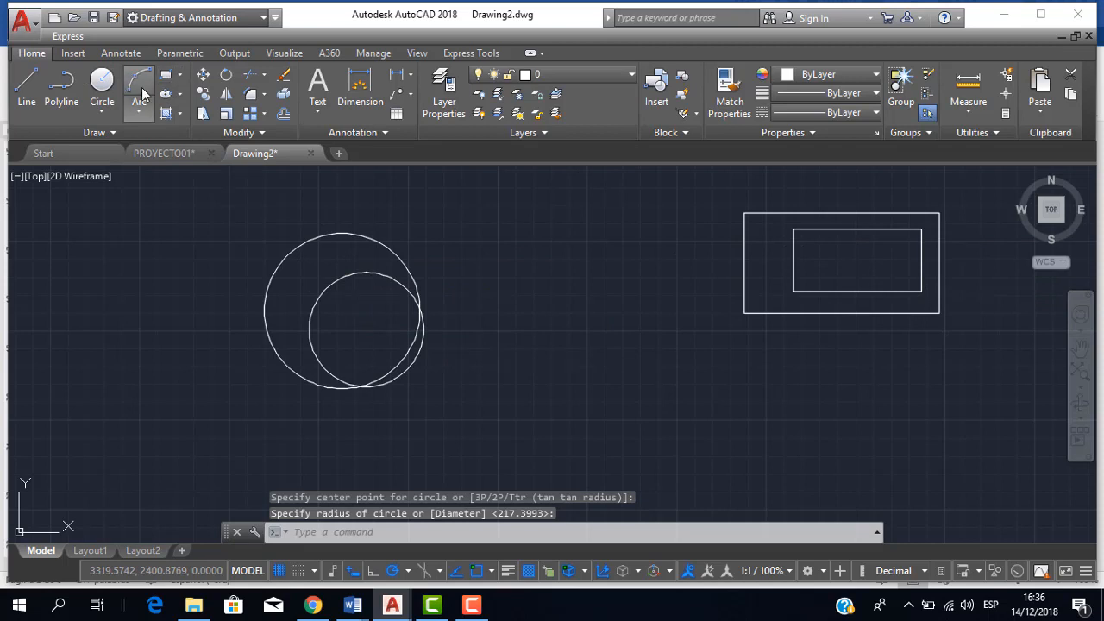
# Draw a three-point arc in the space between the circles and the rectangles
pyautogui.click(139, 82)
pyautogui.click(551, 395)
pyautogui.click(572, 292)
pyautogui.click(632, 258)
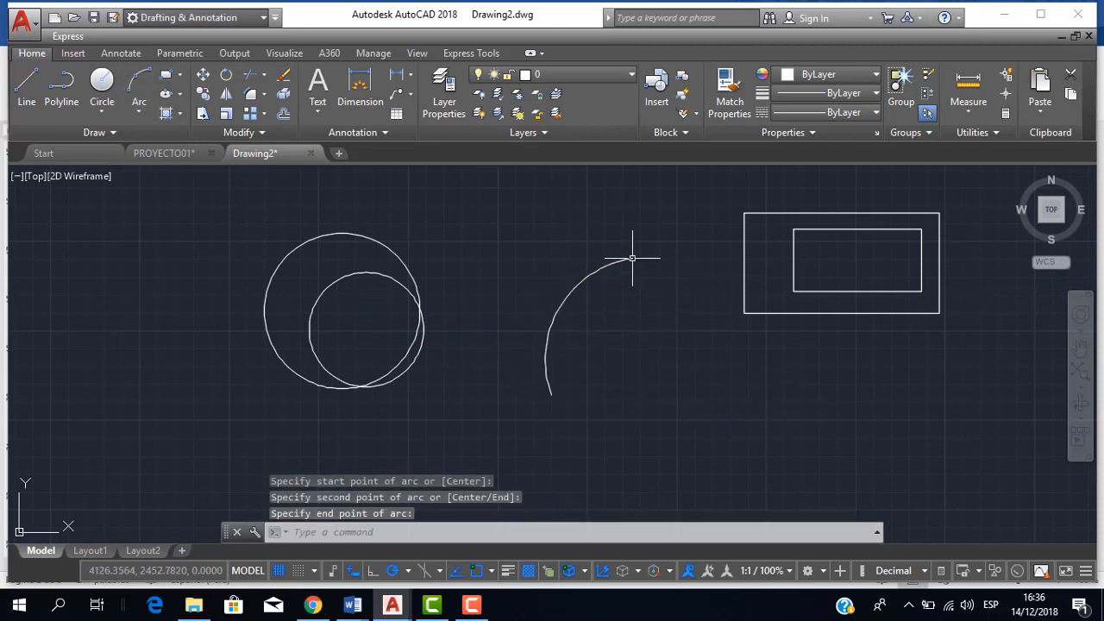
# Draw two separate slanted lines below the rectangles, the second one shorter and just above the first
pyautogui.click(27, 86)
pyautogui.click(715, 458)
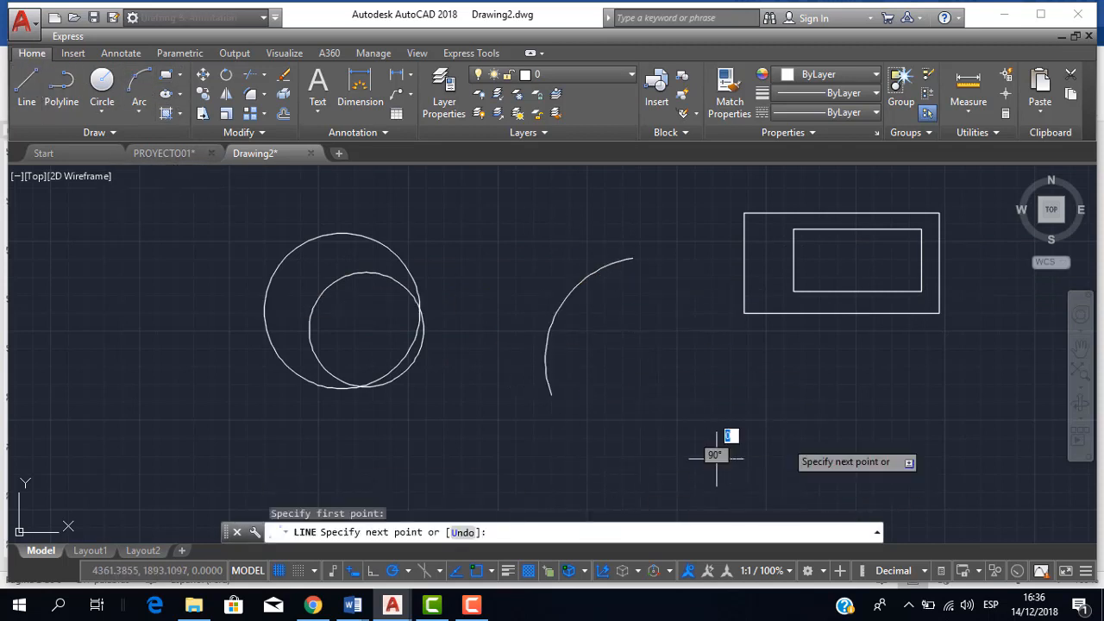
pyautogui.click(832, 414)
pyautogui.press('Escape')
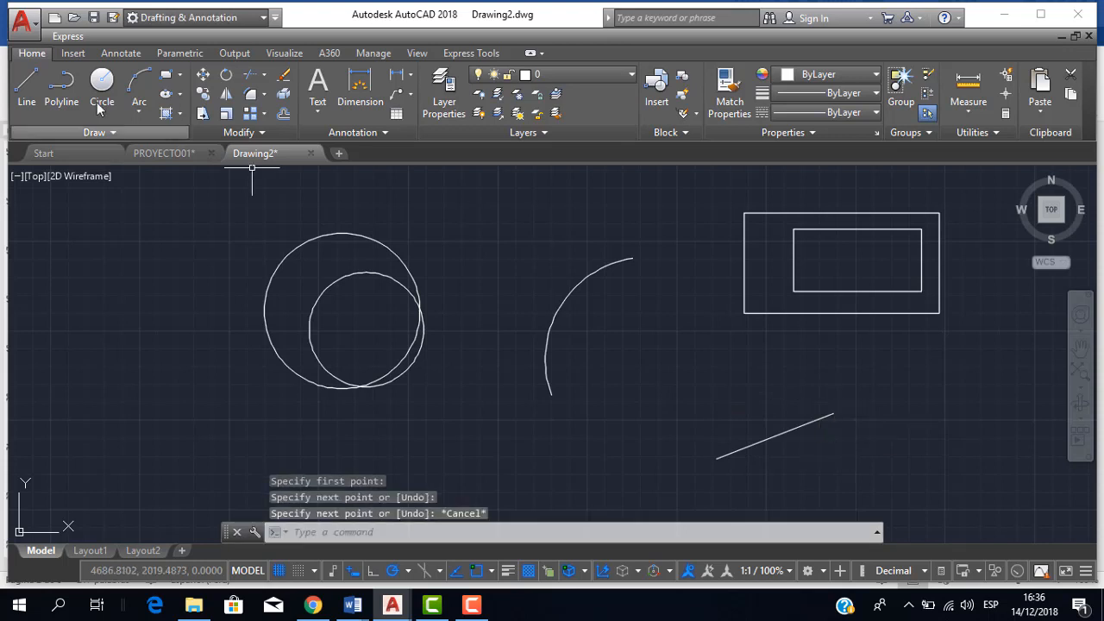
pyautogui.click(31, 91)
pyautogui.scroll(1, 707, 424)
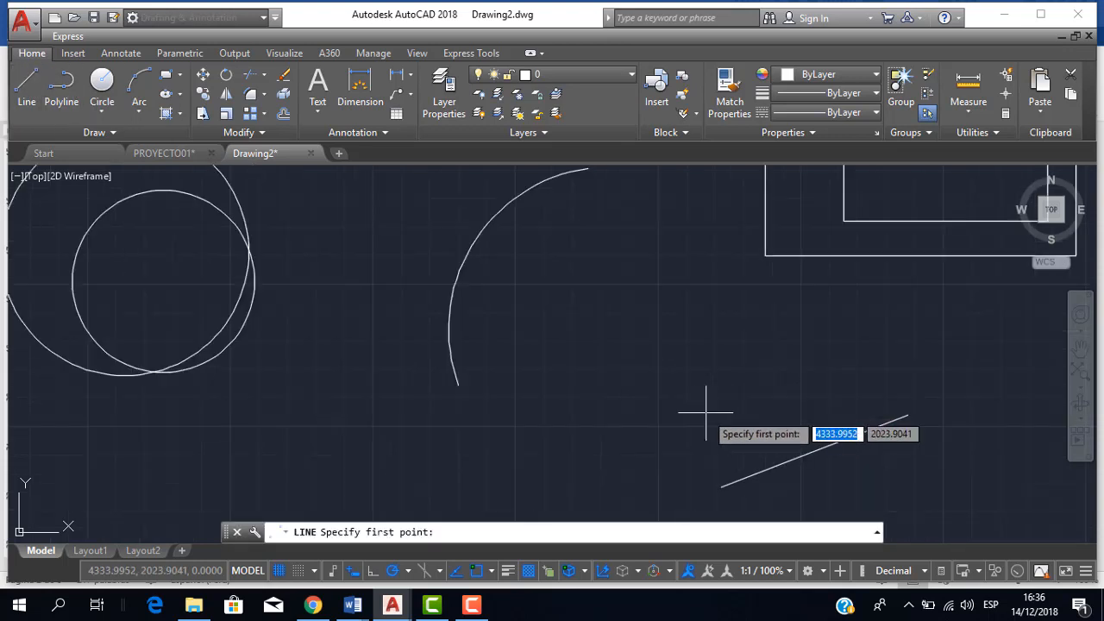
pyautogui.click(731, 454)
pyautogui.click(809, 389)
pyautogui.scroll(-1, 808, 388)
pyautogui.press('Escape')
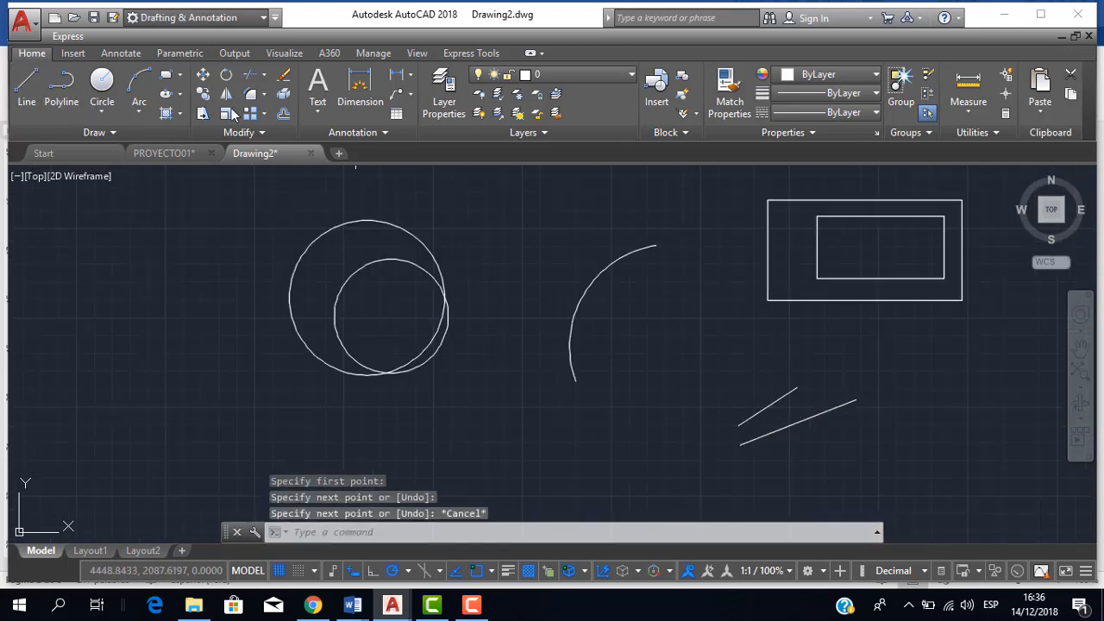
# Draw a smaller three-point arc on the inner side of the first arc
pyautogui.click(139, 86)
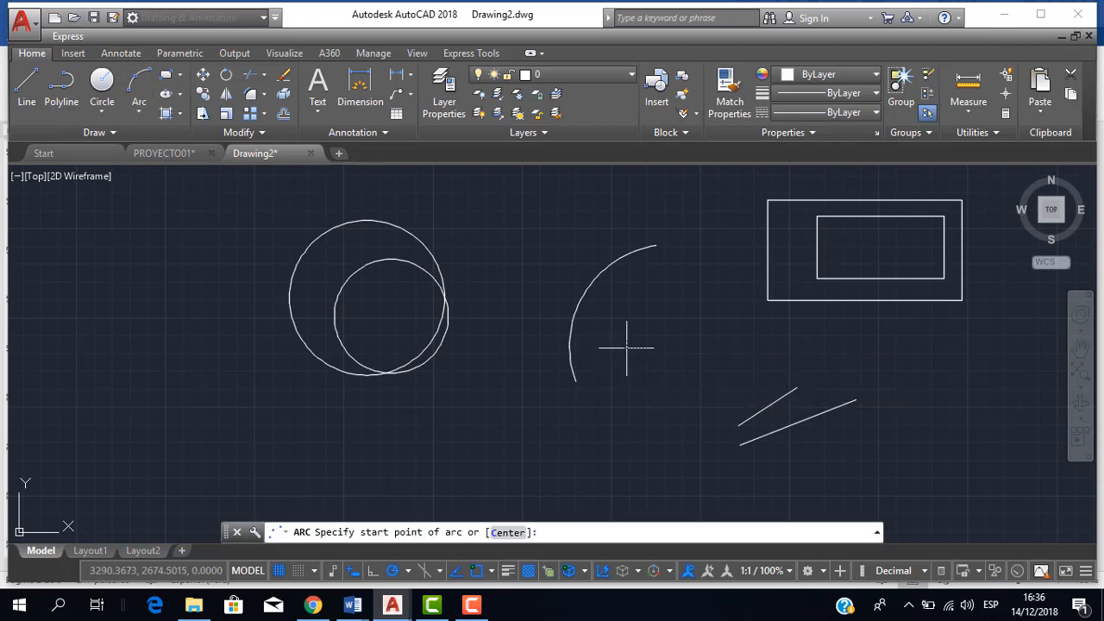
pyautogui.click(628, 346)
pyautogui.click(627, 297)
pyautogui.click(686, 282)
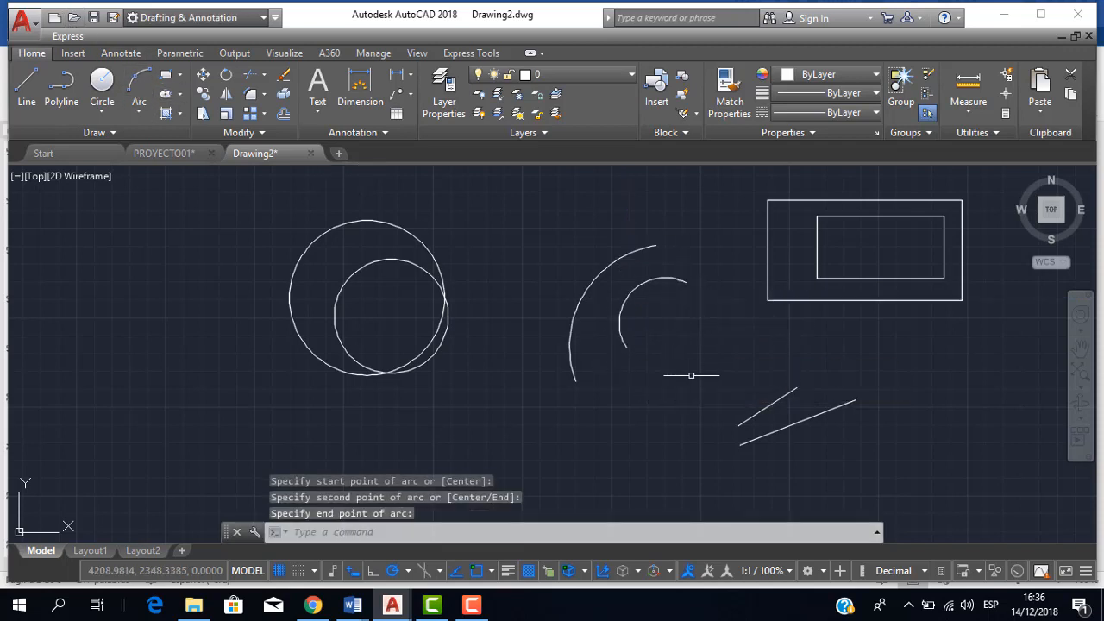
pyautogui.scroll(-2, 690, 376)
pyautogui.moveTo(642, 350)
pyautogui.mouseDown(button='middle')
pyautogui.moveTo(505, 350)
pyautogui.moveTo(550, 343)
pyautogui.mouseUp(button='middle')
pyautogui.scroll(2, 505, 350)
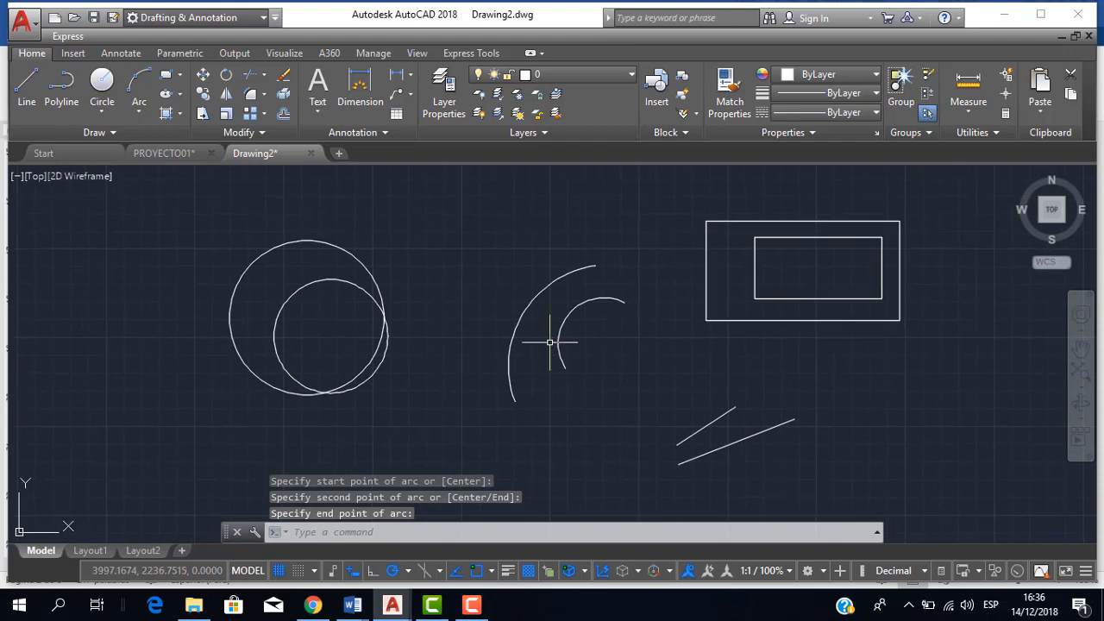
pyautogui.scroll(-2, 690, 318)
pyautogui.scroll(2, 641, 327)
pyautogui.moveTo(641, 328)
pyautogui.mouseDown(button='middle')
pyautogui.moveTo(599, 328)
pyautogui.moveTo(620, 332)
pyautogui.mouseUp(button='middle')
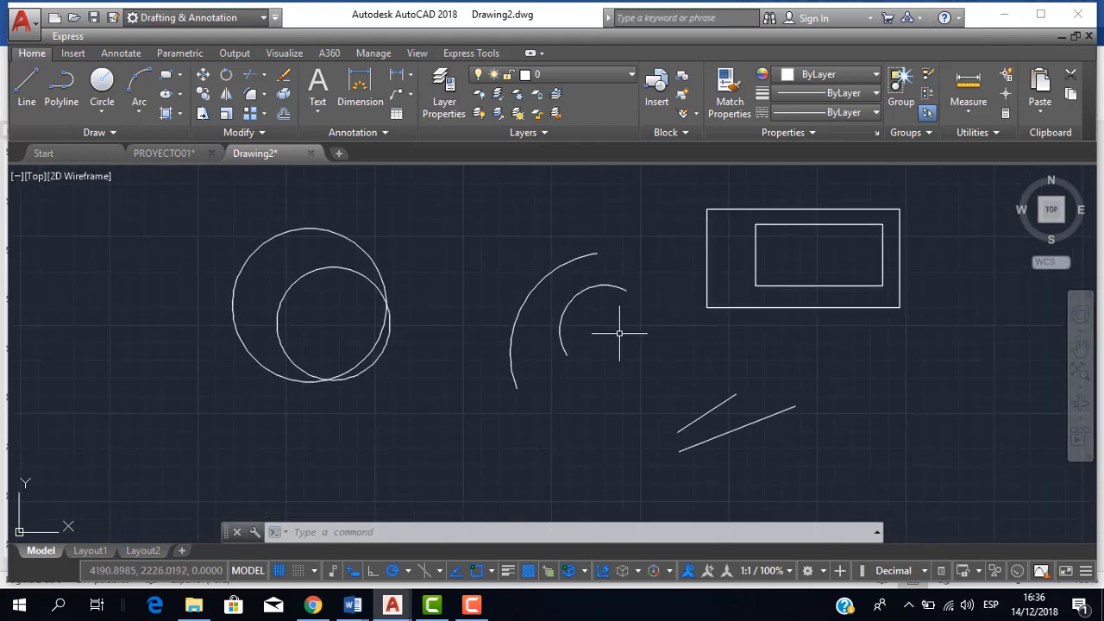
pyautogui.scroll(-2, 664, 285)
pyautogui.scroll(2, 660, 283)
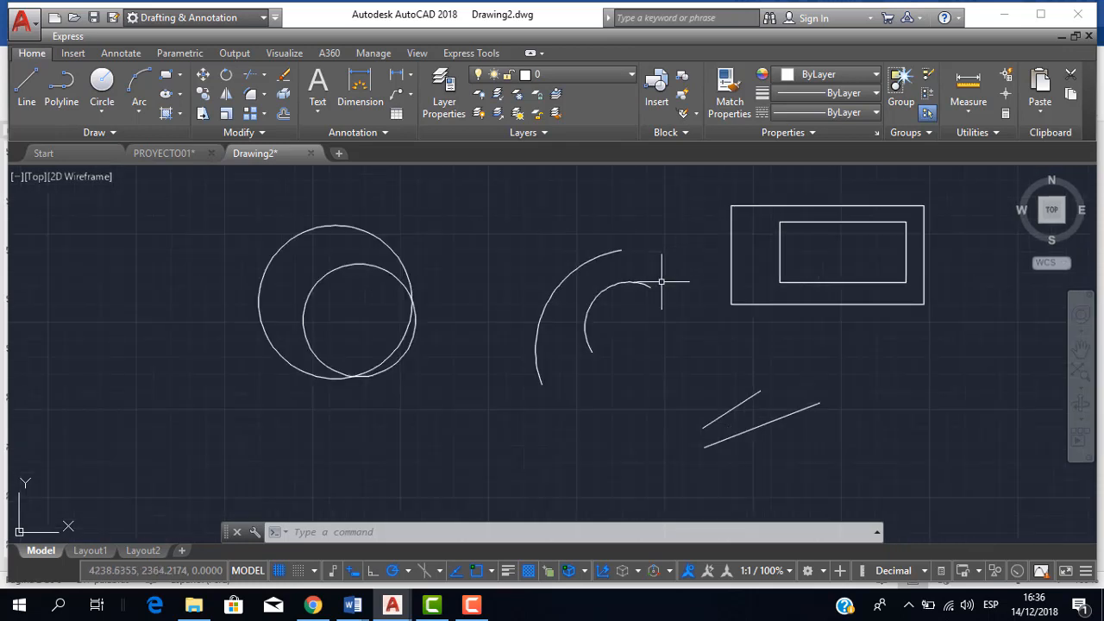
pyautogui.moveTo(661, 284); pyautogui.dragTo(581, 302, button='middle')
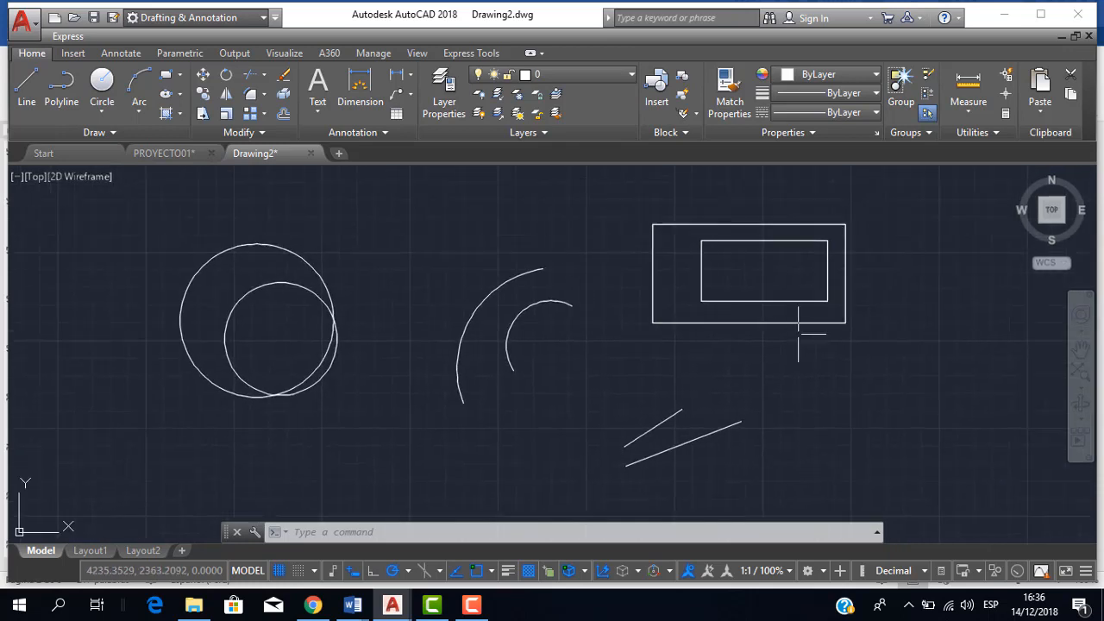
# Assign the two nested rectangles to the Alero layer
pyautogui.click(943, 372)
pyautogui.click(618, 167)
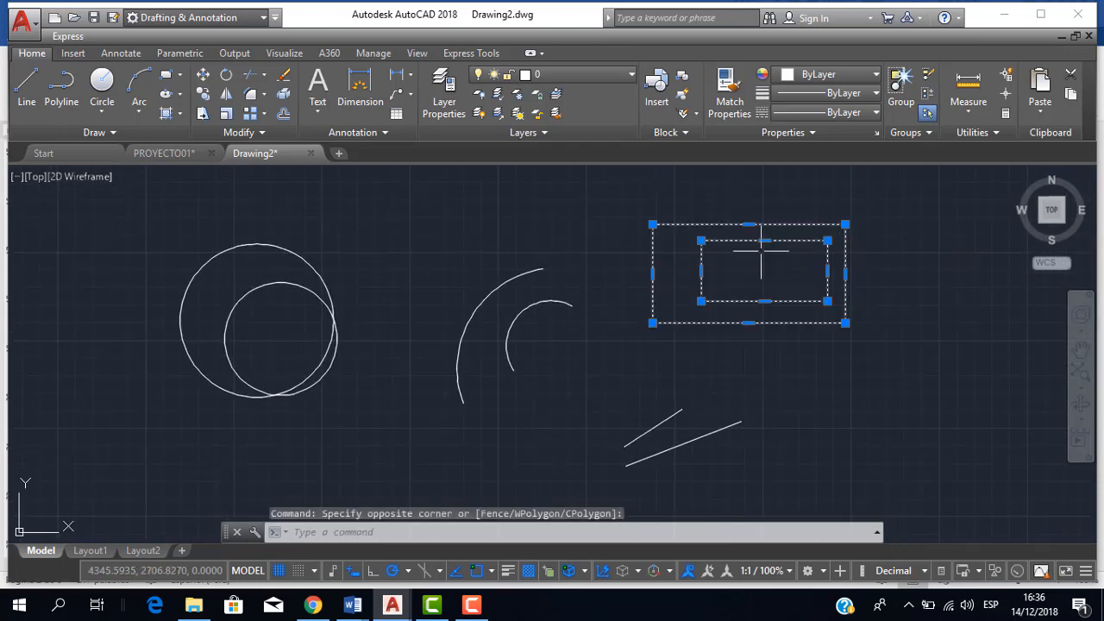
pyautogui.click(624, 76)
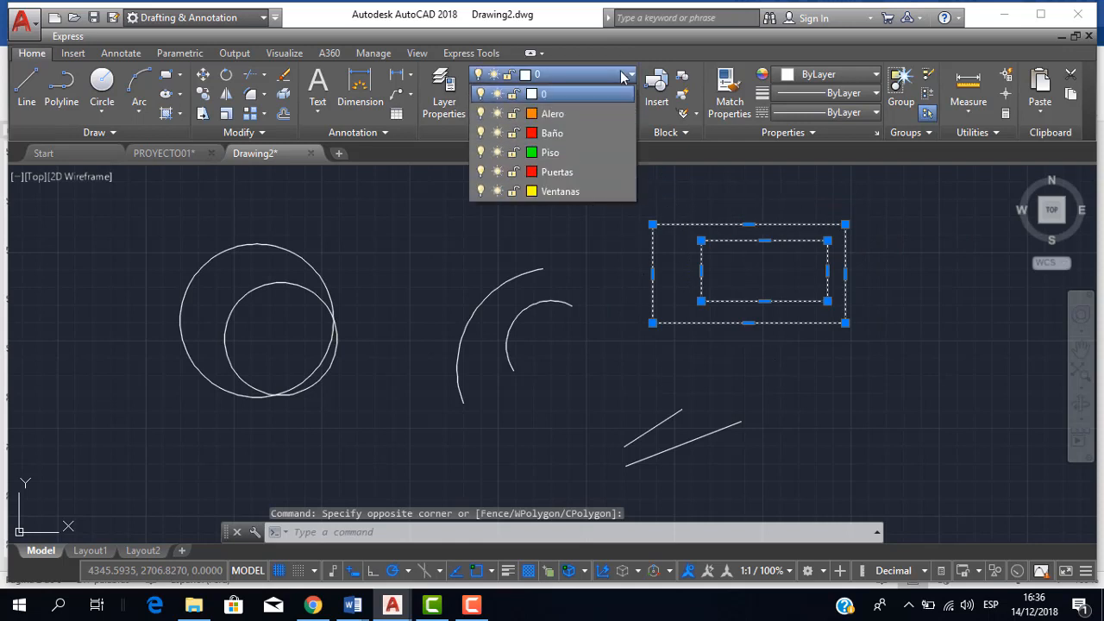
pyautogui.click(570, 116)
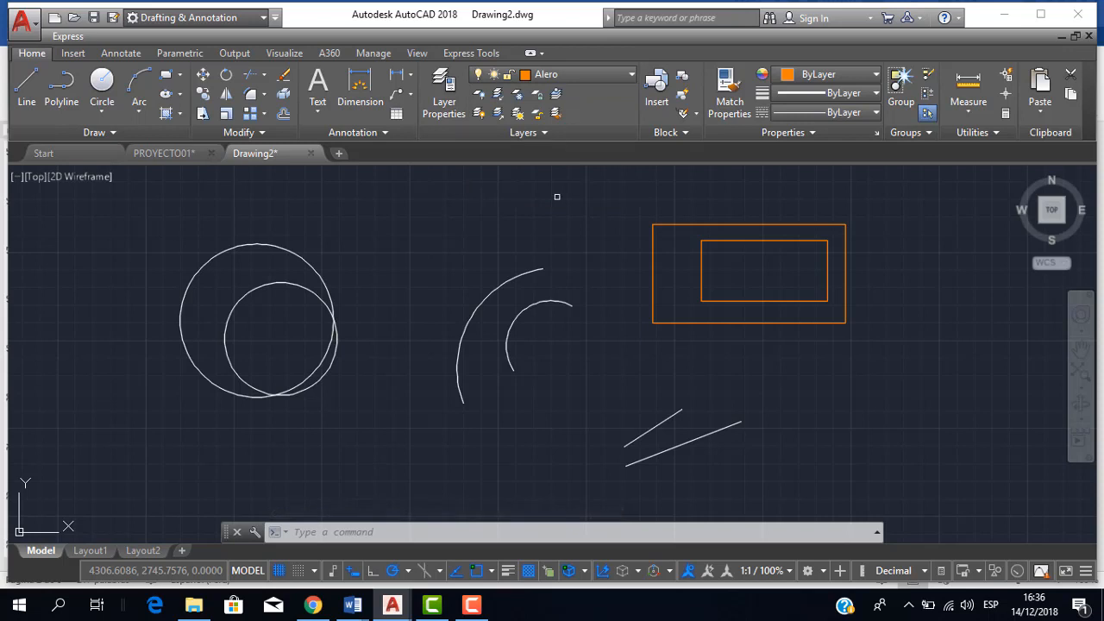
pyautogui.press('Escape')
# Assign the two arcs to the Baño layer
pyautogui.click(578, 386)
pyautogui.click(500, 271)
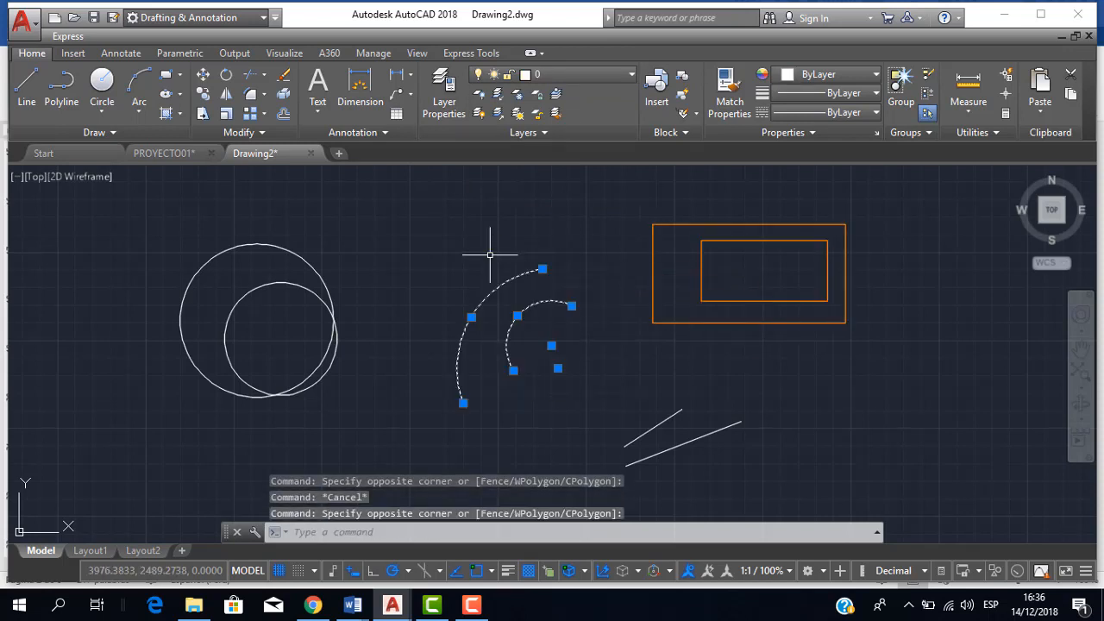
pyautogui.click(597, 75)
pyautogui.click(571, 135)
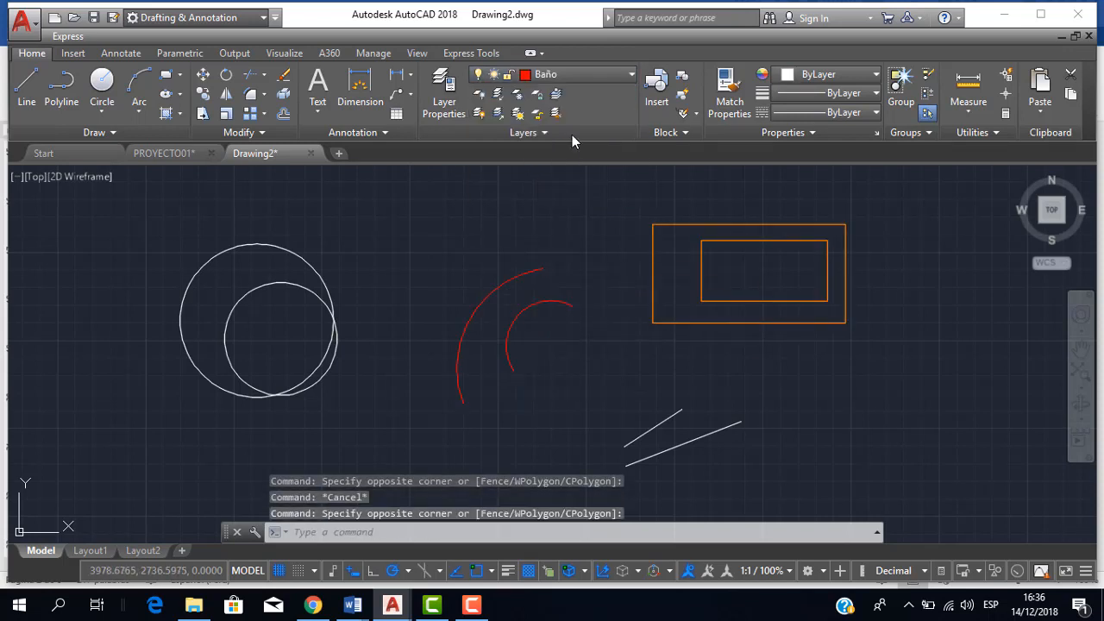
pyautogui.press('Escape')
pyautogui.press('Escape')
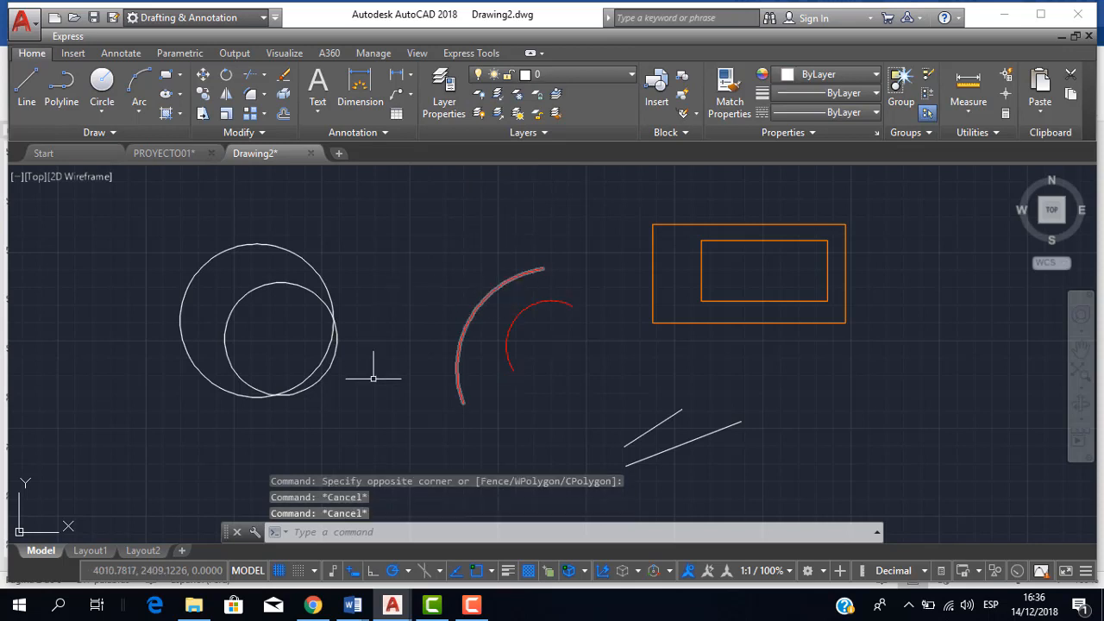
# Assign the two overlapping circles to the Piso layer
pyautogui.click(374, 413)
pyautogui.click(322, 345)
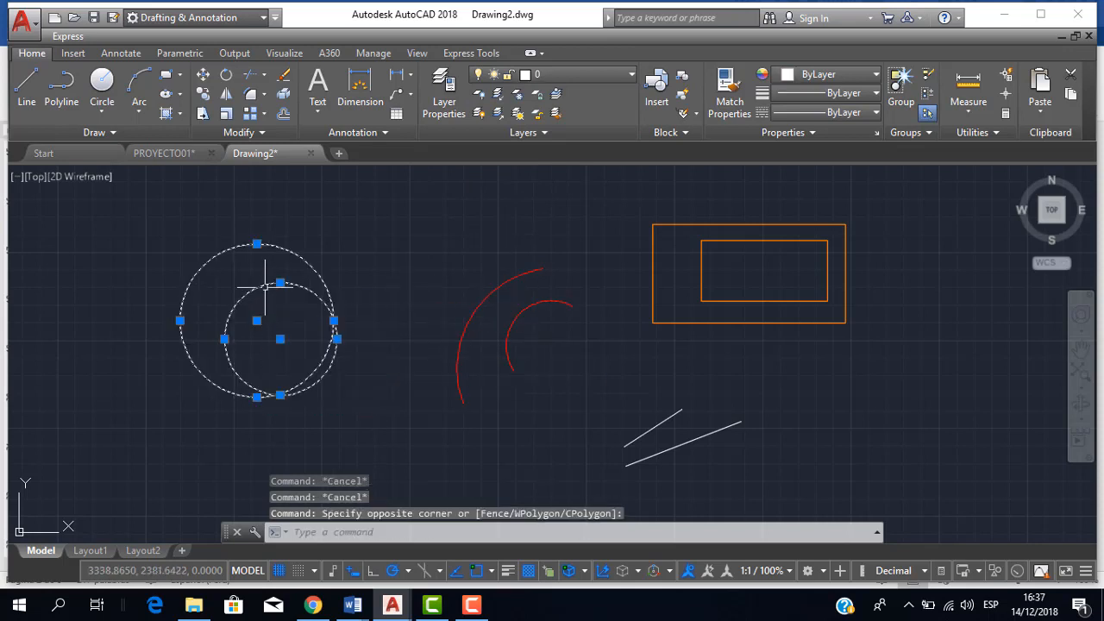
pyautogui.click(581, 76)
pyautogui.click(550, 153)
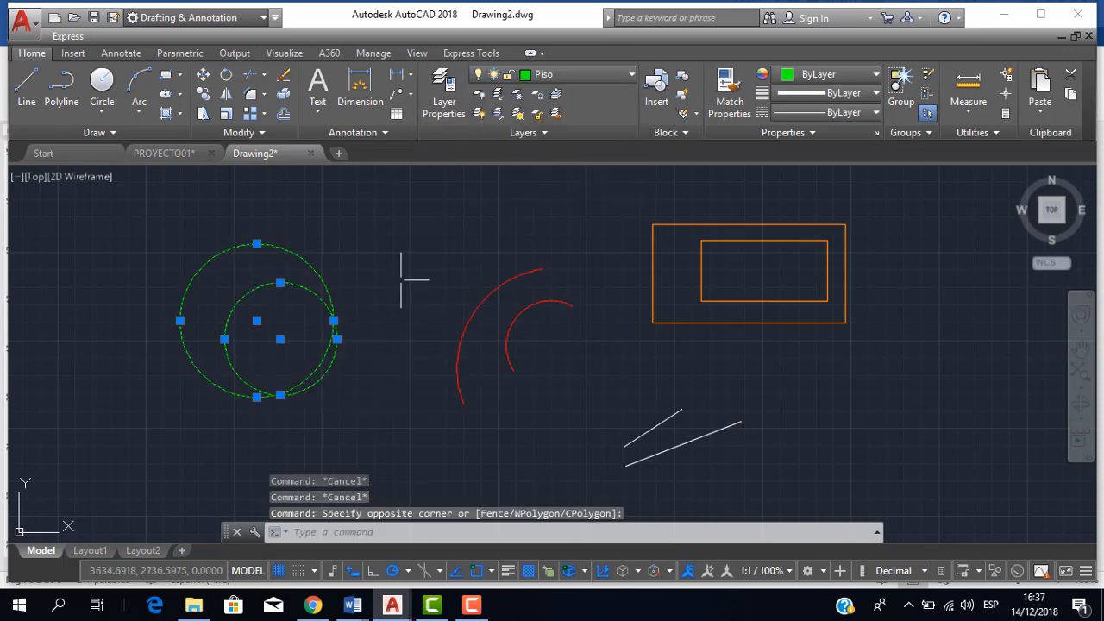
pyautogui.press('Escape')
# Assign the two slanted lines to the Puertas layer
pyautogui.click(776, 470)
pyautogui.click(618, 377)
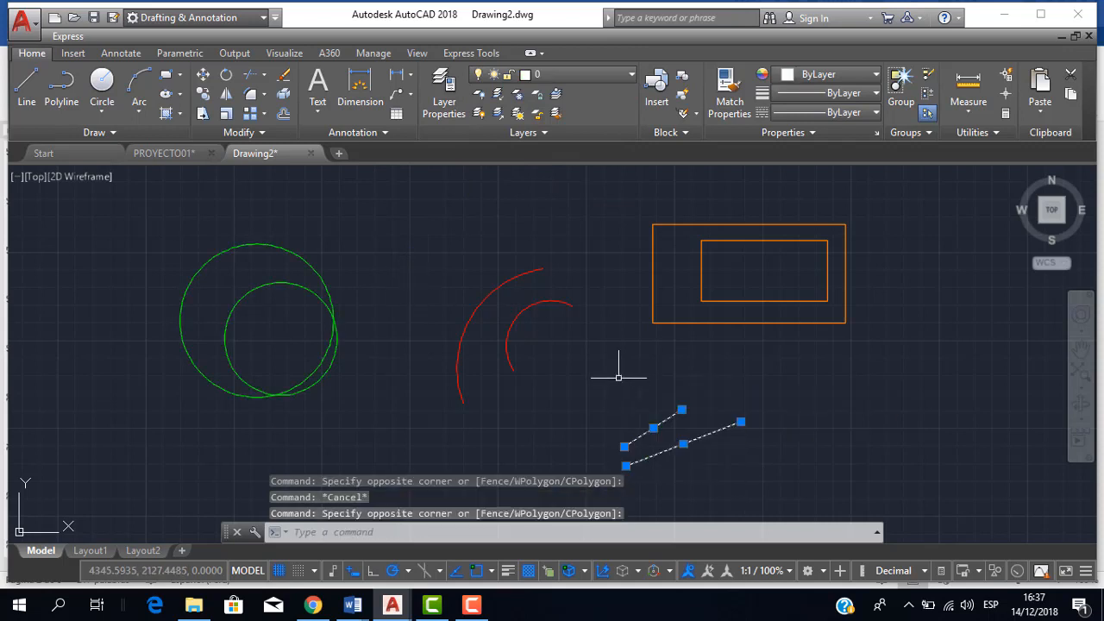
pyautogui.click(561, 74)
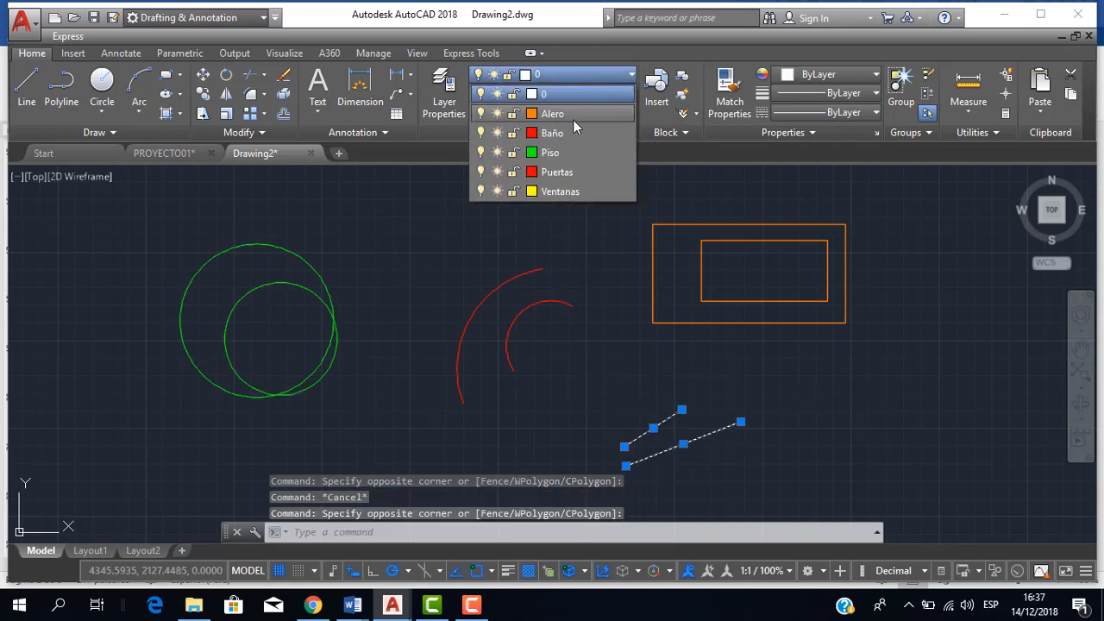
pyautogui.click(569, 174)
pyautogui.press('Escape')
# Draw a circle of about 148 radius below the green circles, and a much smaller concentric circle inside it
pyautogui.scroll(-2, 557, 250)
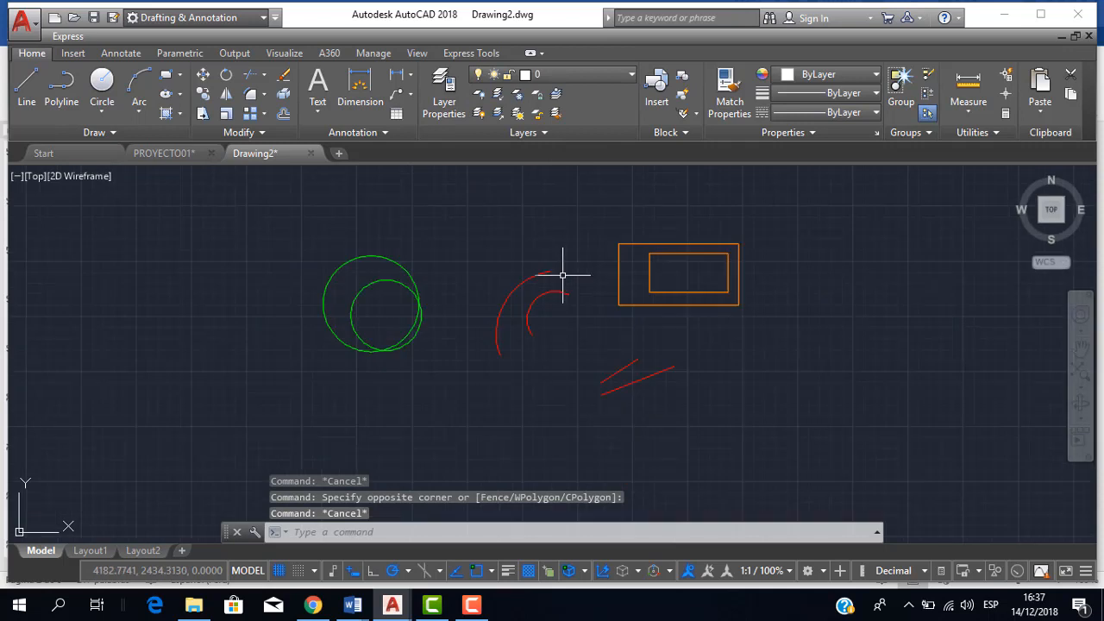
pyautogui.moveTo(562, 276); pyautogui.dragTo(516, 260, button='middle')
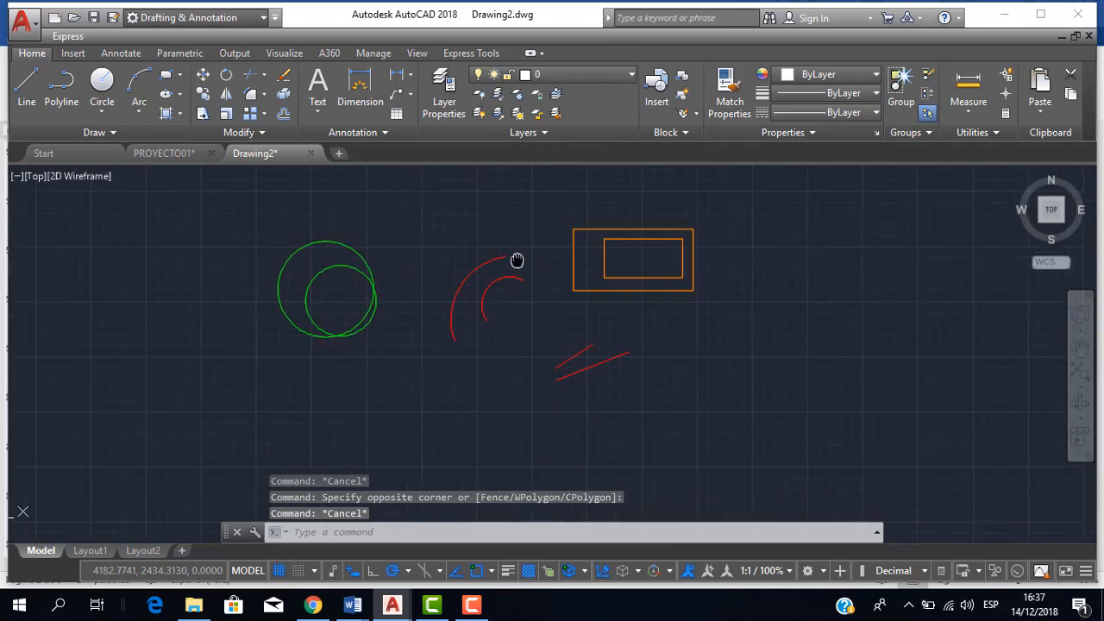
pyautogui.click(101, 82)
pyautogui.click(386, 450)
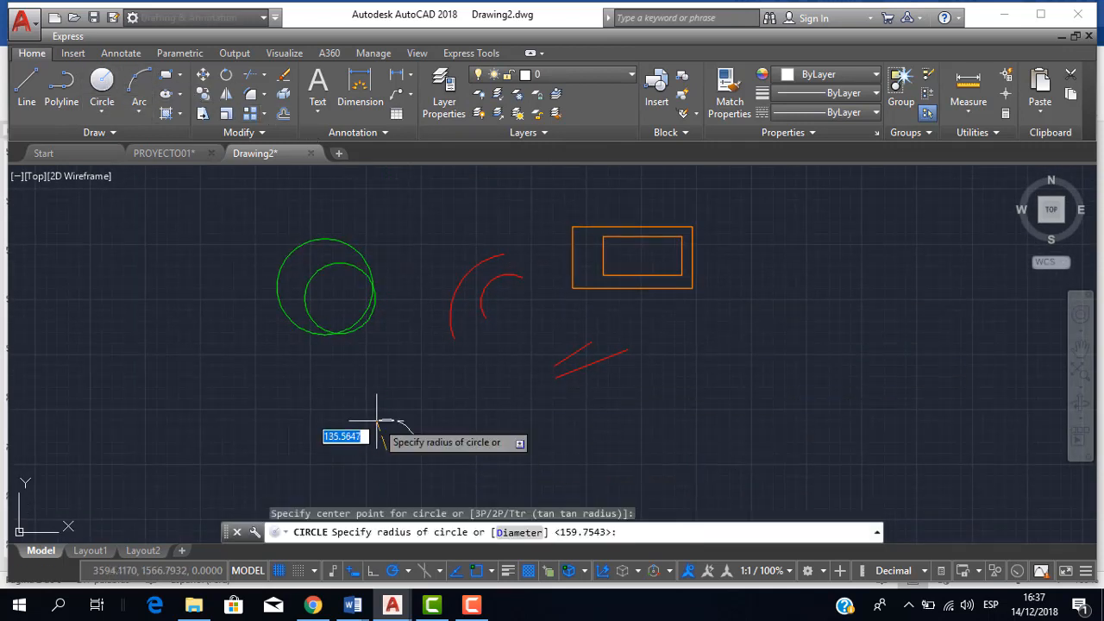
pyautogui.click(369, 422)
pyautogui.click(101, 82)
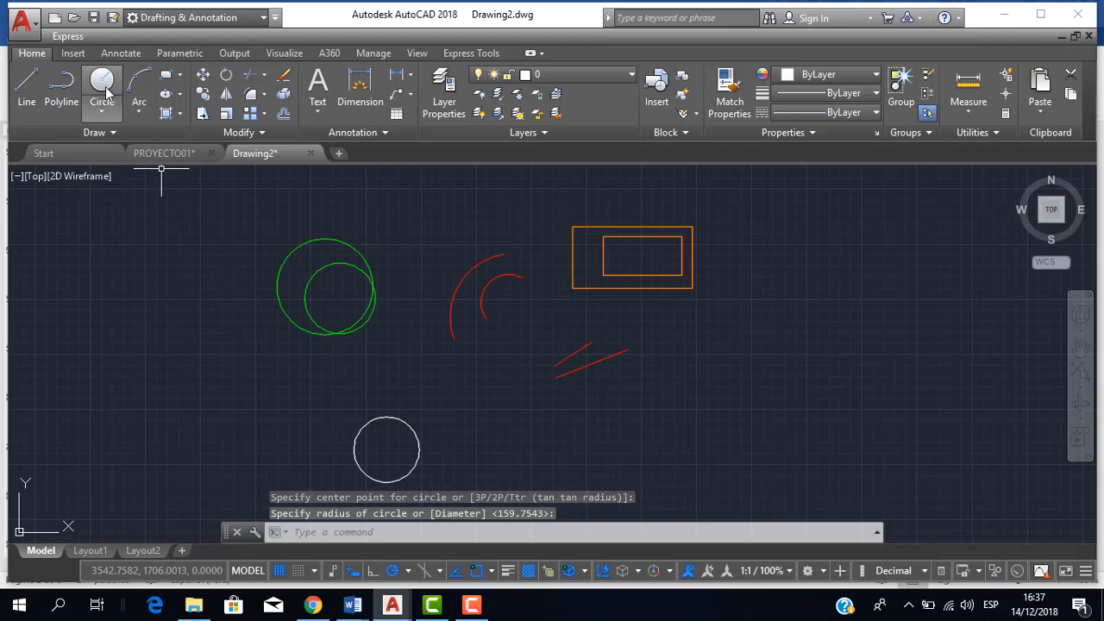
pyautogui.click(386, 450)
pyautogui.click(378, 449)
# Assign the two new concentric circles to the Ventanas layer
pyautogui.click(456, 459)
pyautogui.click(382, 409)
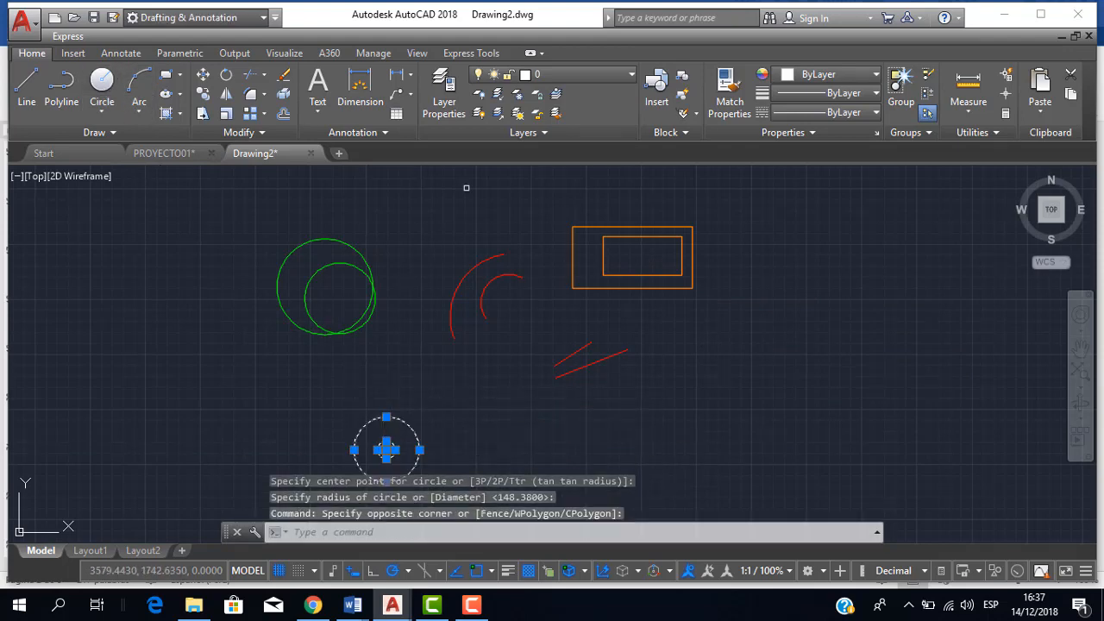
pyautogui.click(594, 73)
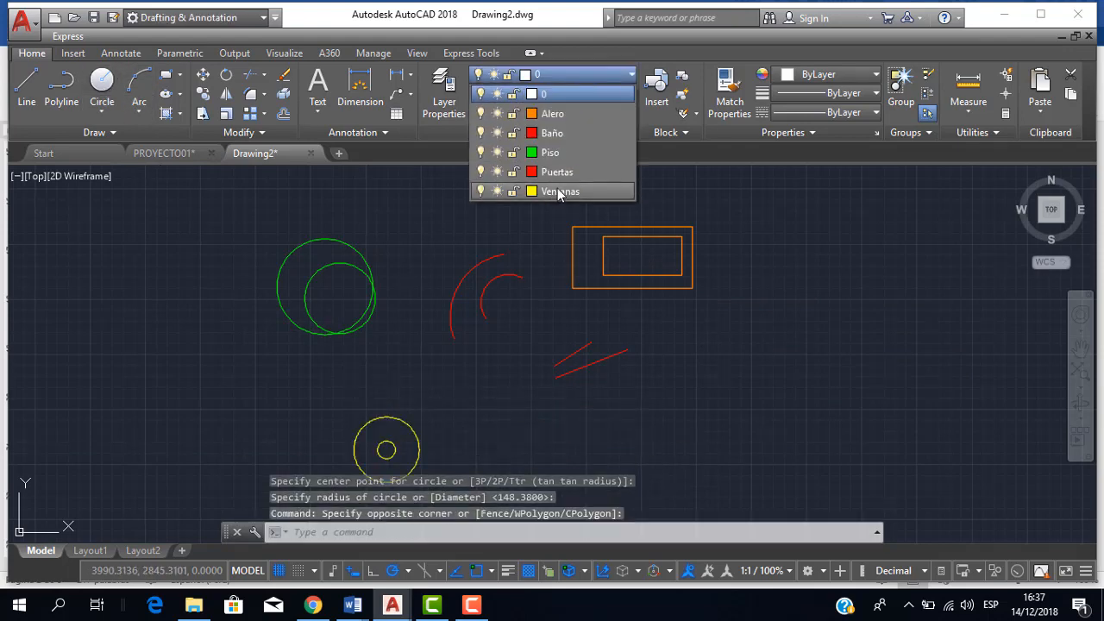
pyautogui.click(556, 192)
pyautogui.moveTo(545, 307); pyautogui.dragTo(636, 284, button='middle')
pyautogui.press('Escape')
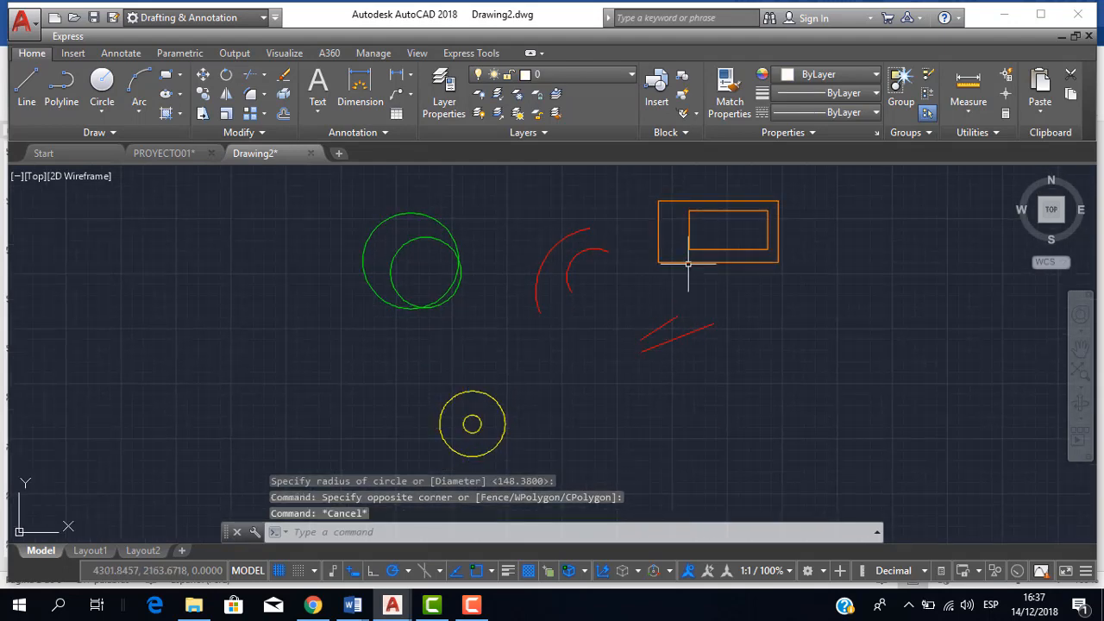
# Turn on the lineweight display for the drawing
pyautogui.scroll(2, 666, 248)
pyautogui.scroll(-2, 666, 248)
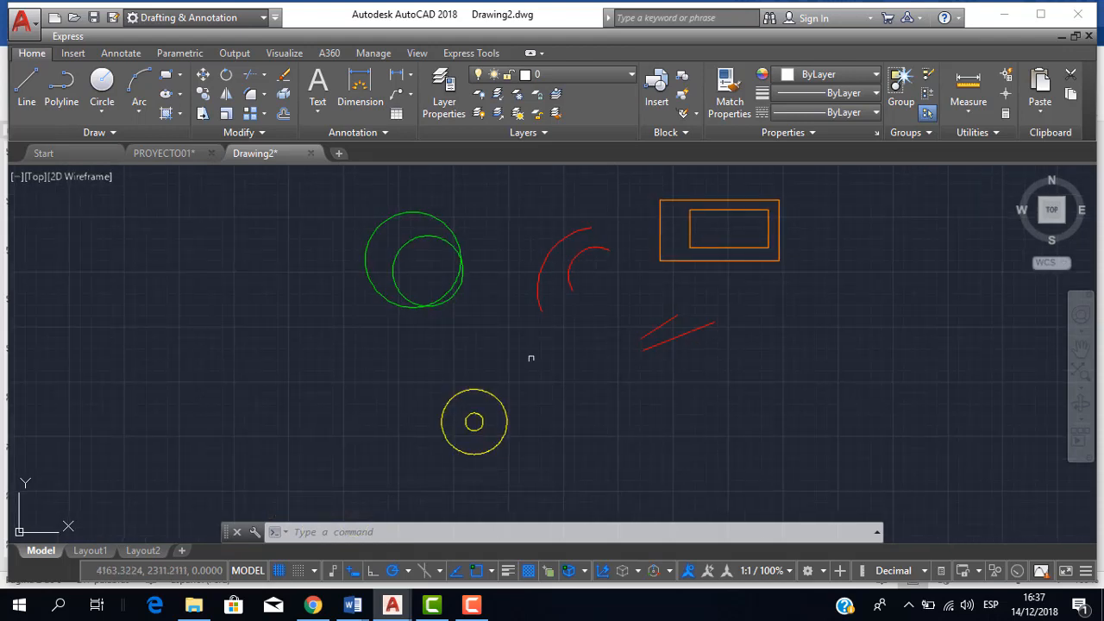
pyautogui.click(508, 571)
pyautogui.scroll(2, 665, 221)
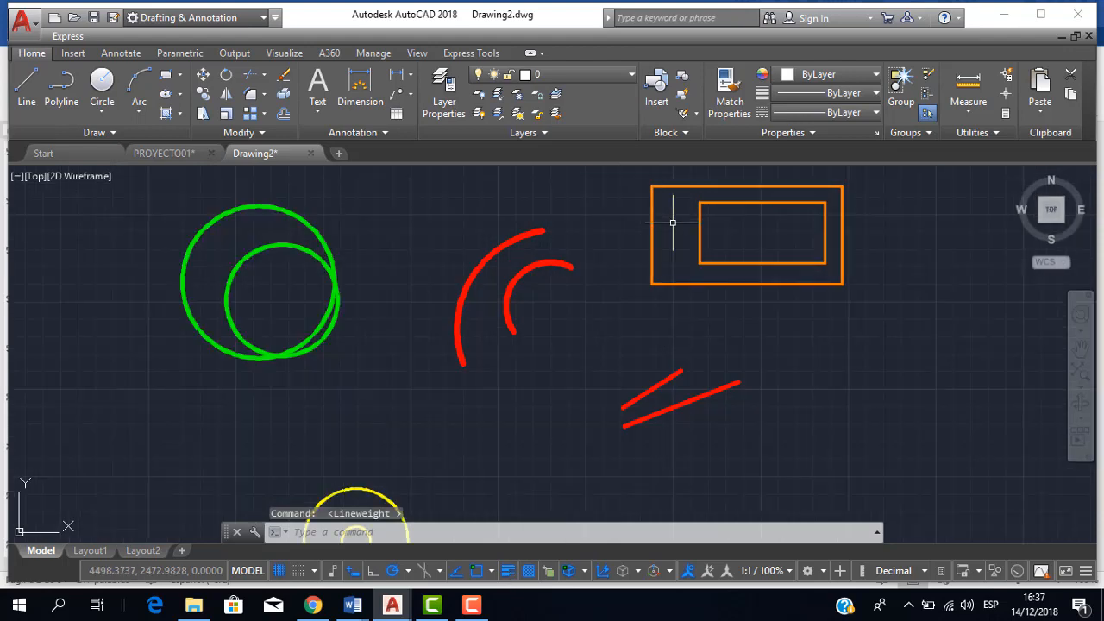
pyautogui.scroll(-2, 665, 222)
pyautogui.moveTo(665, 222); pyautogui.dragTo(630, 249, button='middle')
pyautogui.press('Escape')
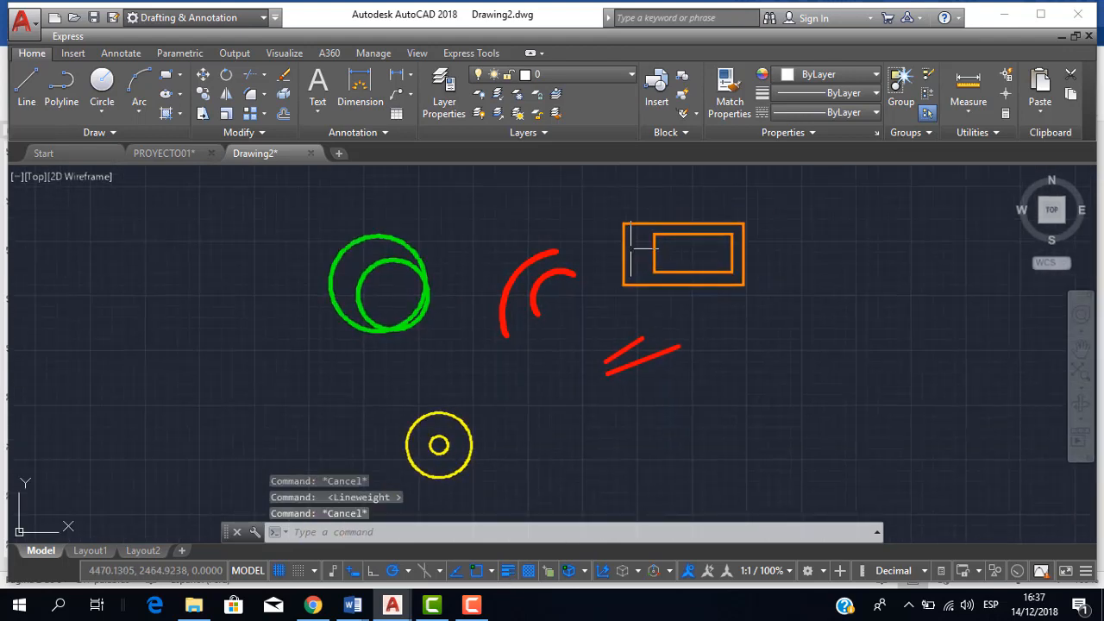
# Inspect the thickness of the green circles and red arcs up close, and turn the lineweight display off
pyautogui.scroll(5, 402, 246)
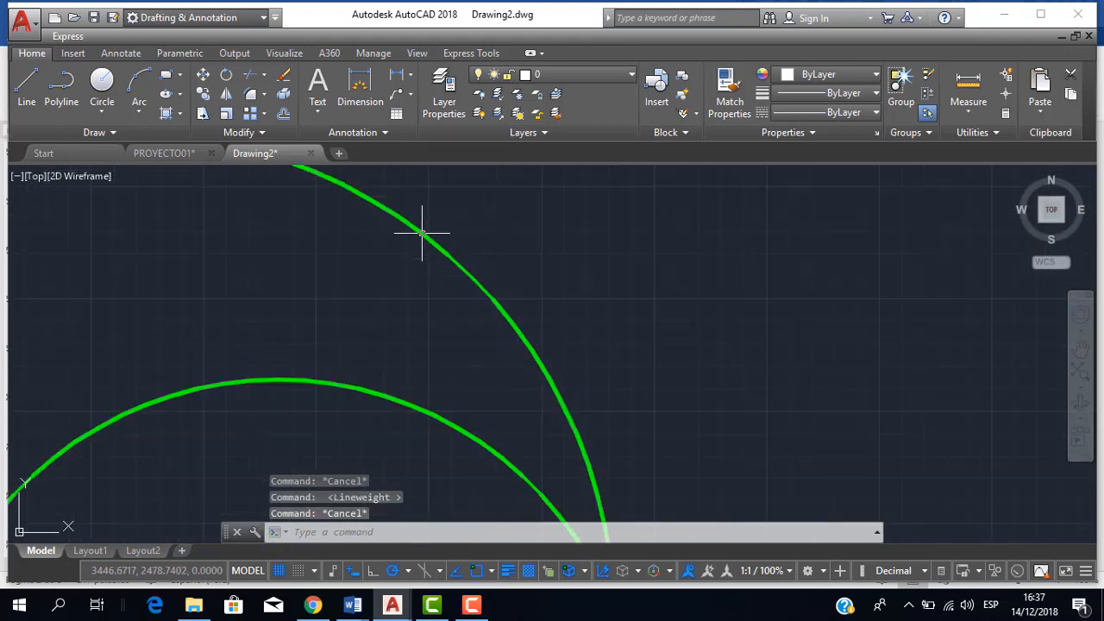
pyautogui.scroll(-1, 471, 270)
pyautogui.scroll(-8, 537, 291)
pyautogui.scroll(2, 574, 296)
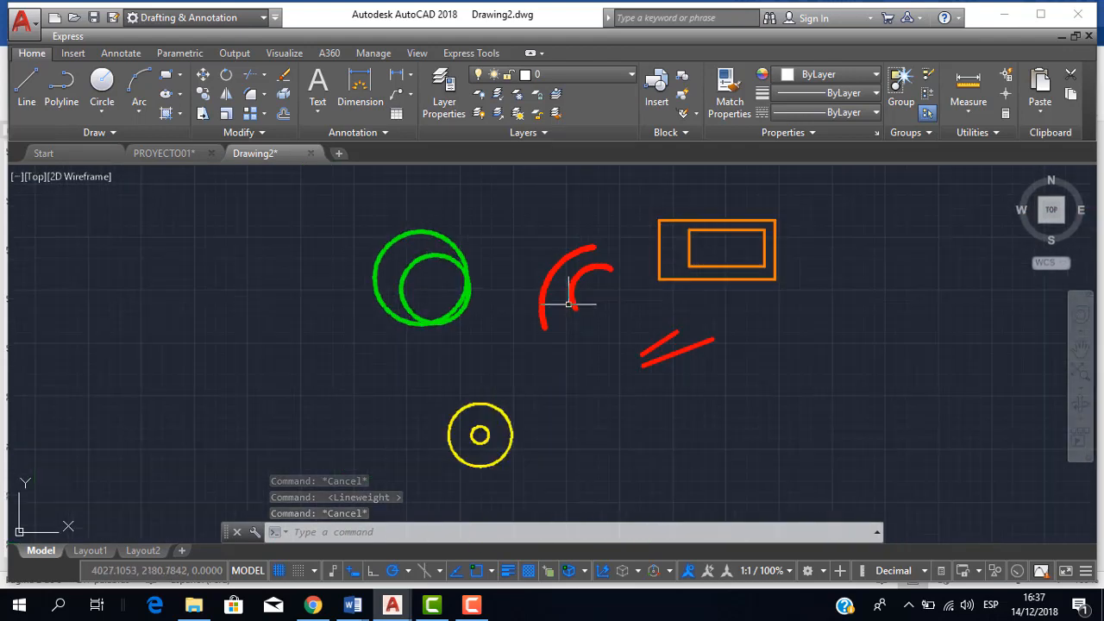
pyautogui.scroll(1, 537, 298)
pyautogui.scroll(-1, 549, 295)
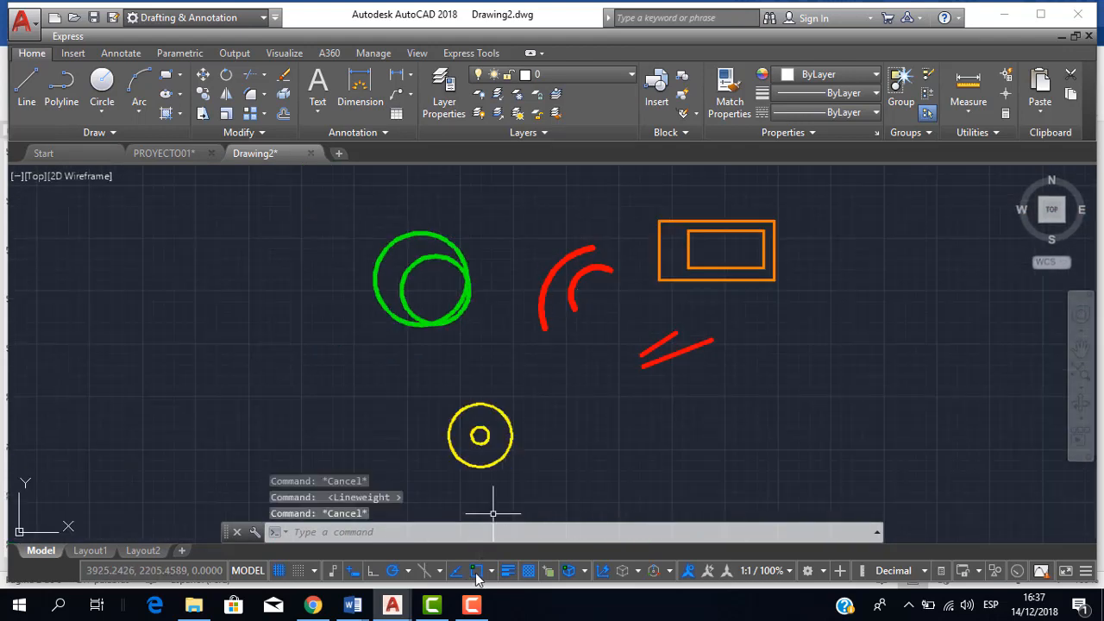
pyautogui.click(507, 573)
# Review the layers' linetypes in the Layer Properties Manager and examine the yellow circles' linetype up close
pyautogui.click(444, 86)
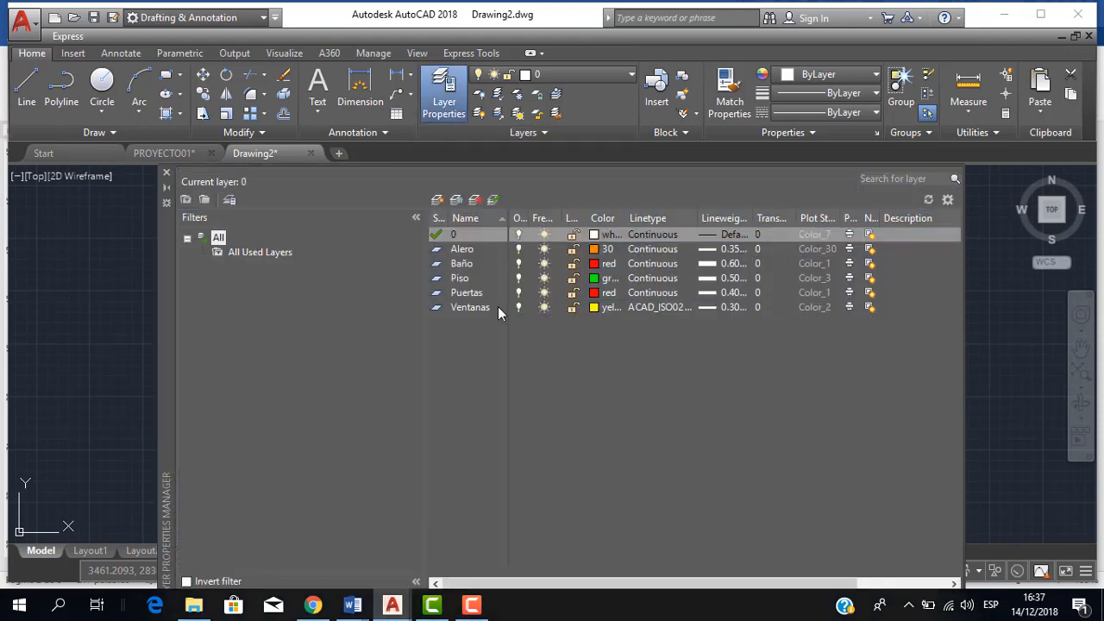
pyautogui.click(164, 172)
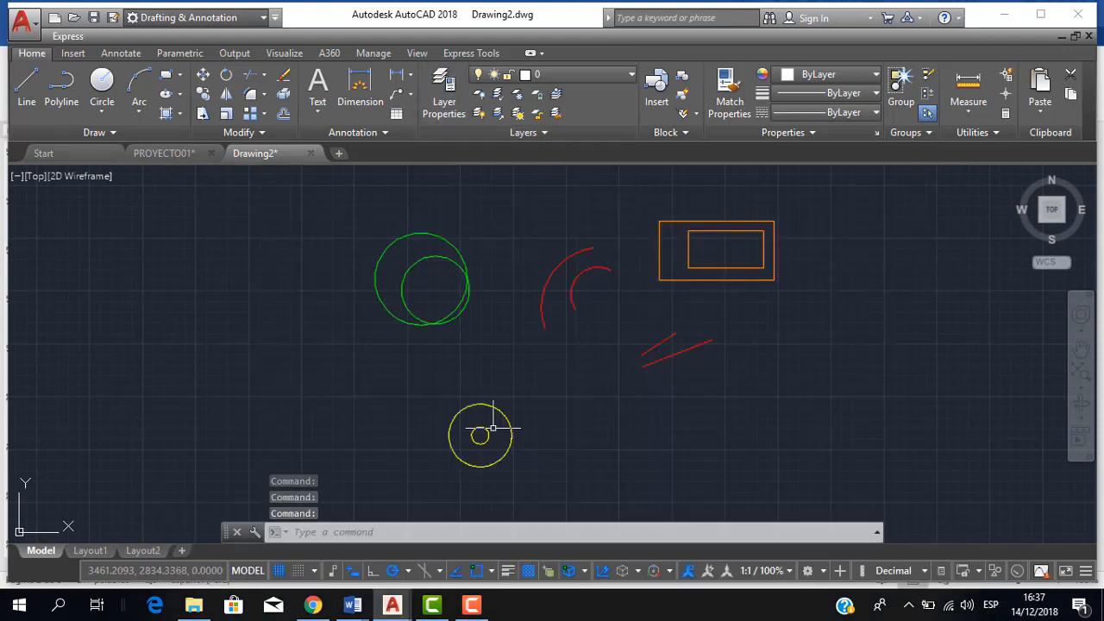
pyautogui.scroll(5, 504, 437)
pyautogui.scroll(2, 500, 406)
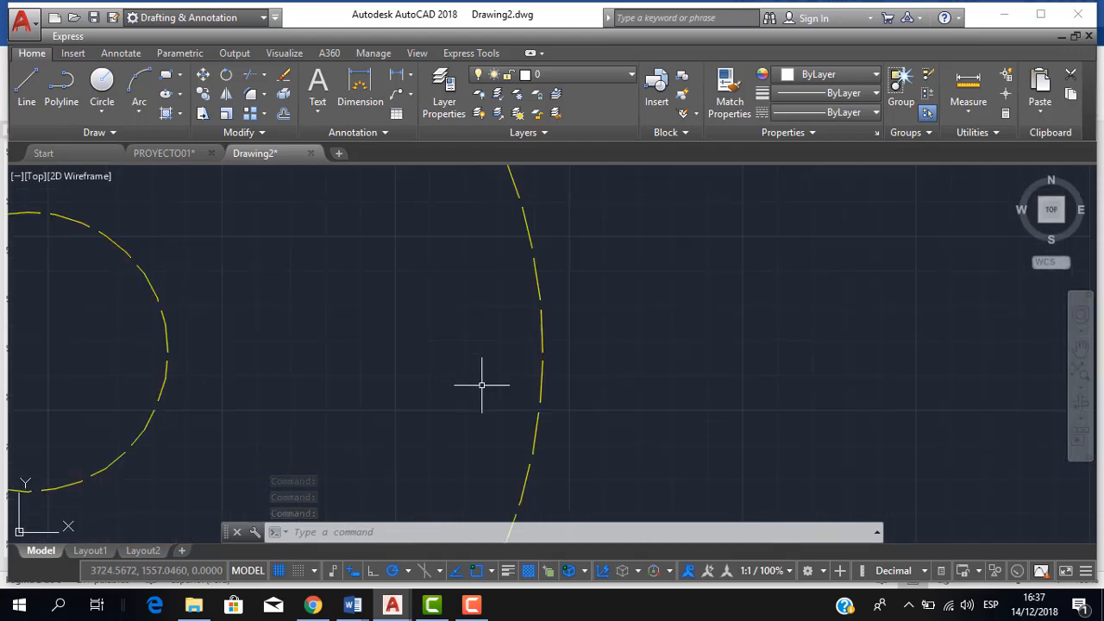
pyautogui.scroll(-8, 483, 382)
pyautogui.scroll(6, 470, 375)
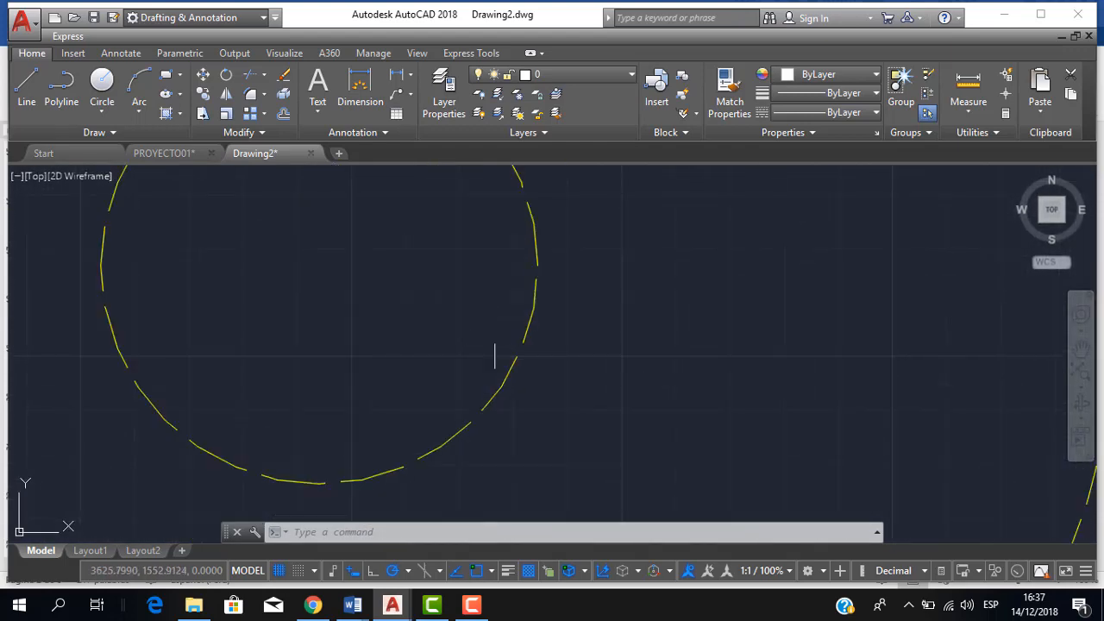
pyautogui.scroll(-10, 495, 357)
pyautogui.moveTo(588, 265); pyautogui.dragTo(539, 322, button='middle')
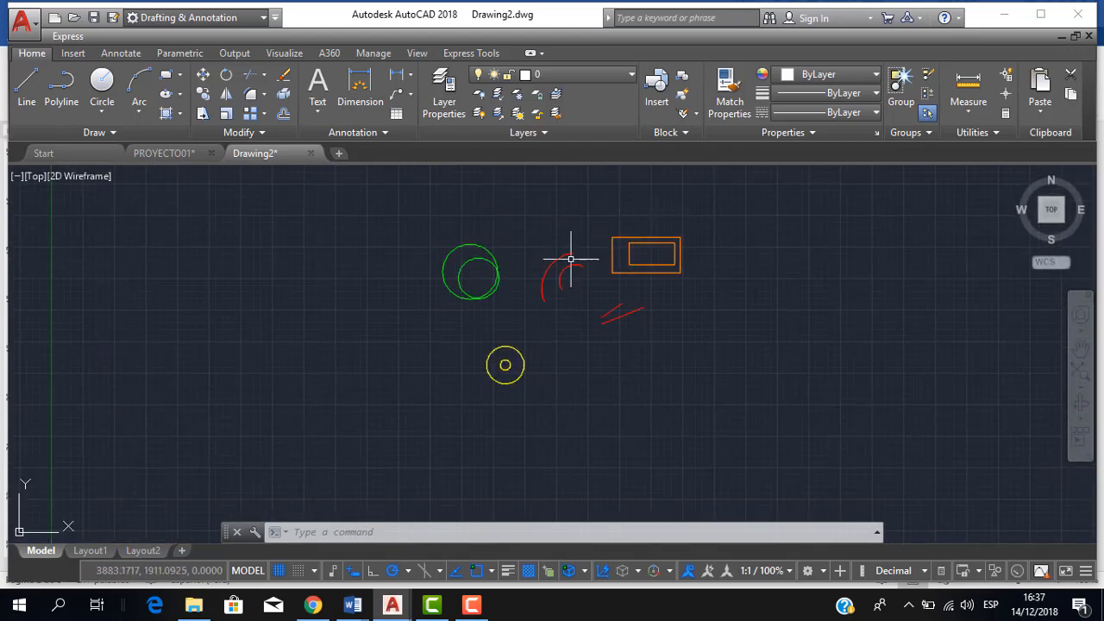
# Examine the list of available layers and compare their colors with the sample shapes
pyautogui.scroll(2, 572, 253)
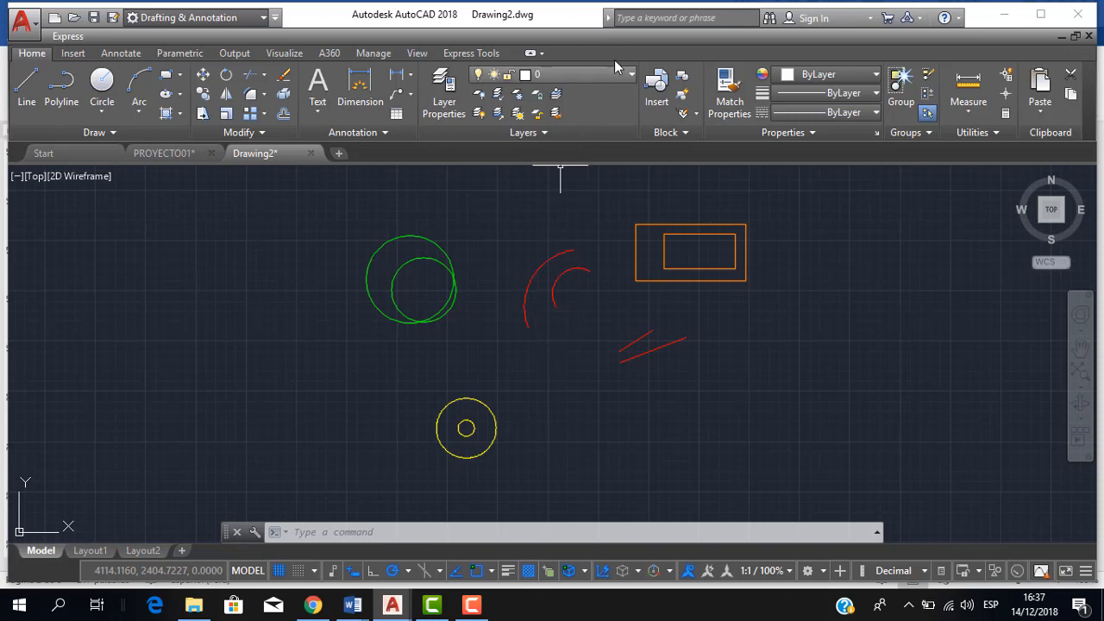
pyautogui.click(597, 76)
pyautogui.click(597, 76)
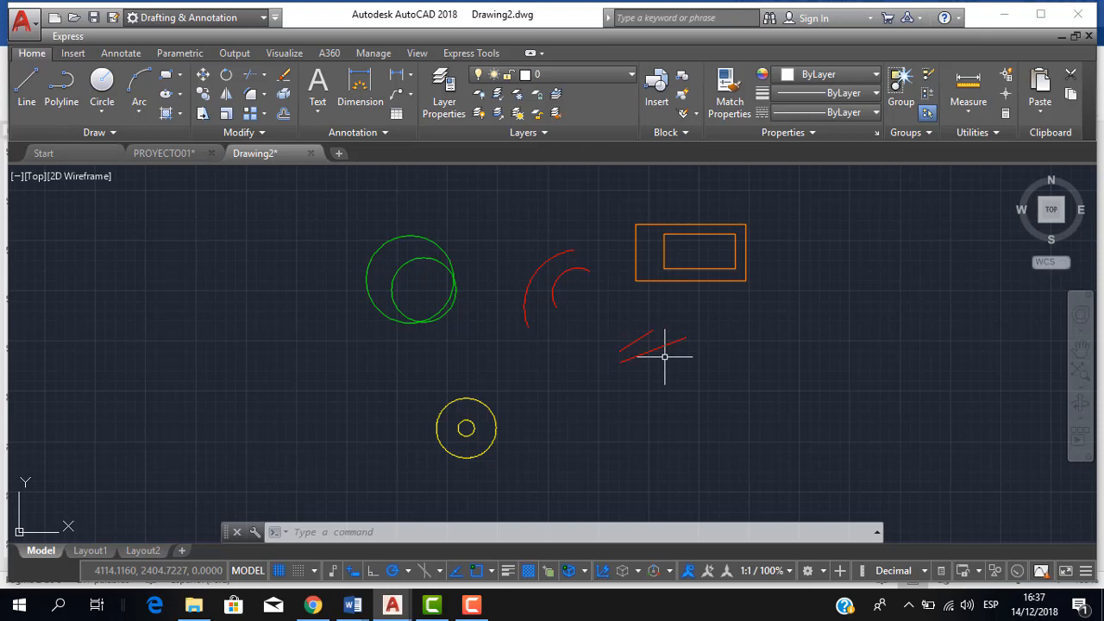
pyautogui.scroll(-2, 715, 310)
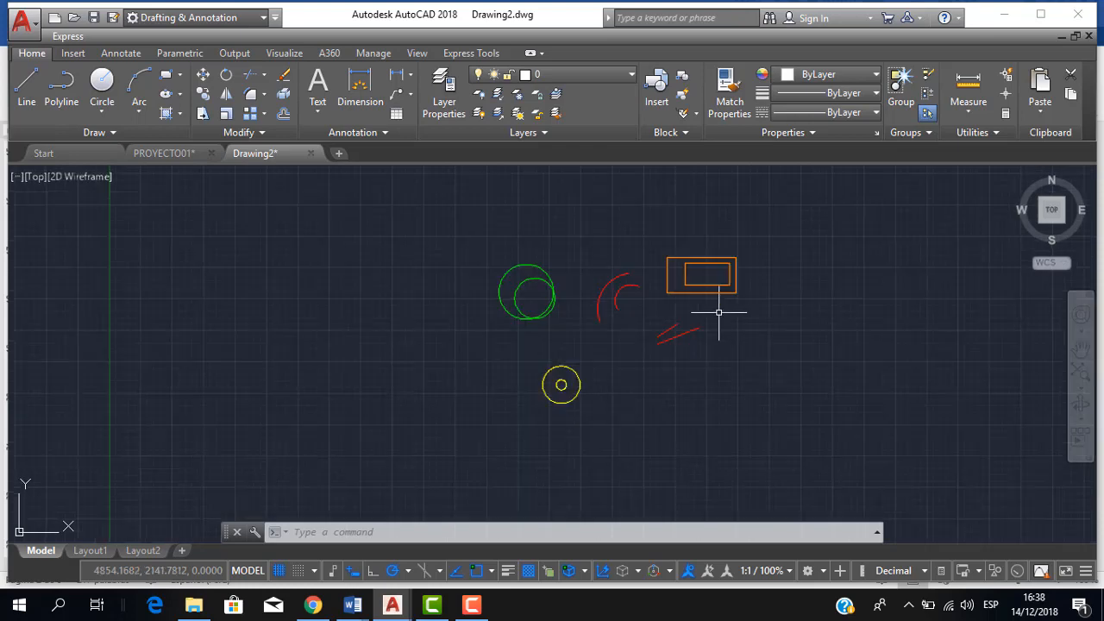
pyautogui.scroll(2, 653, 291)
pyautogui.moveTo(626, 289); pyautogui.dragTo(563, 297, button='middle')
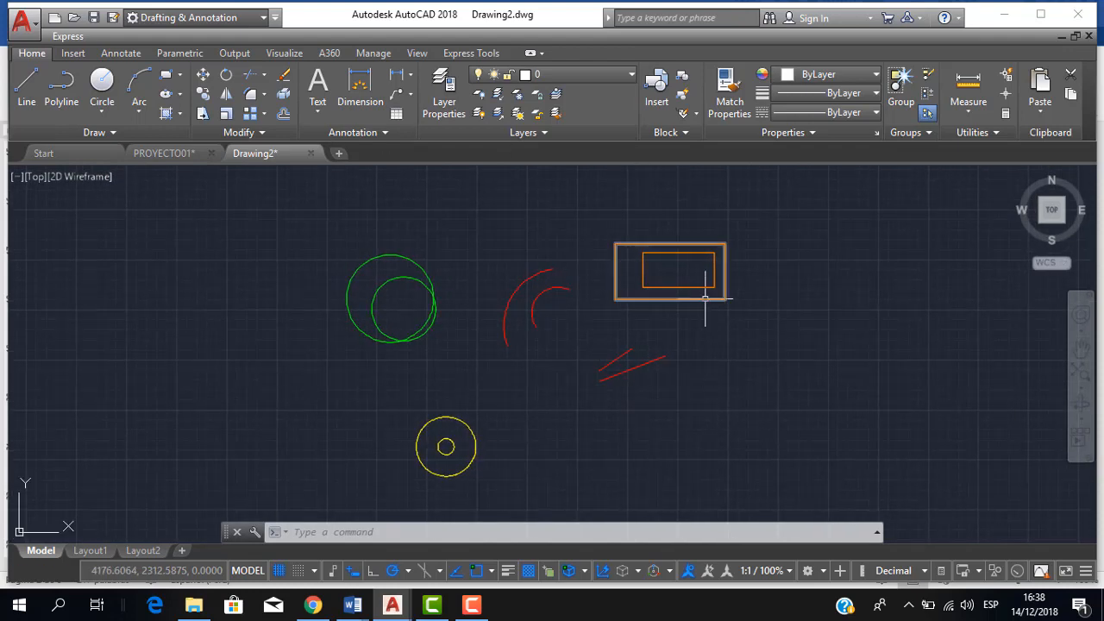
pyautogui.click(614, 76)
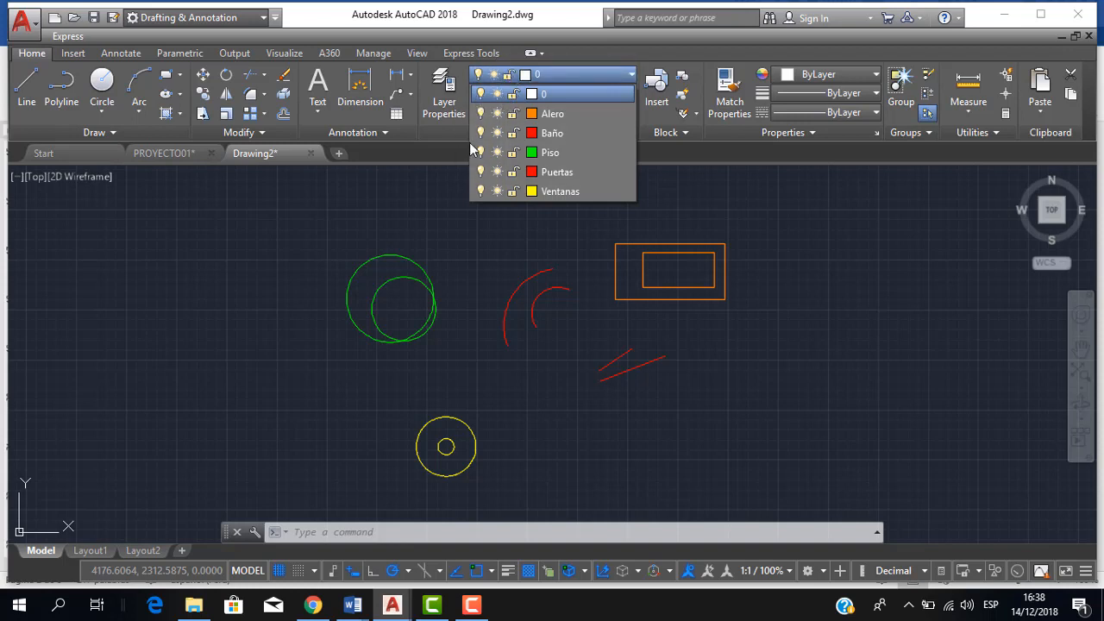
pyautogui.click(610, 361)
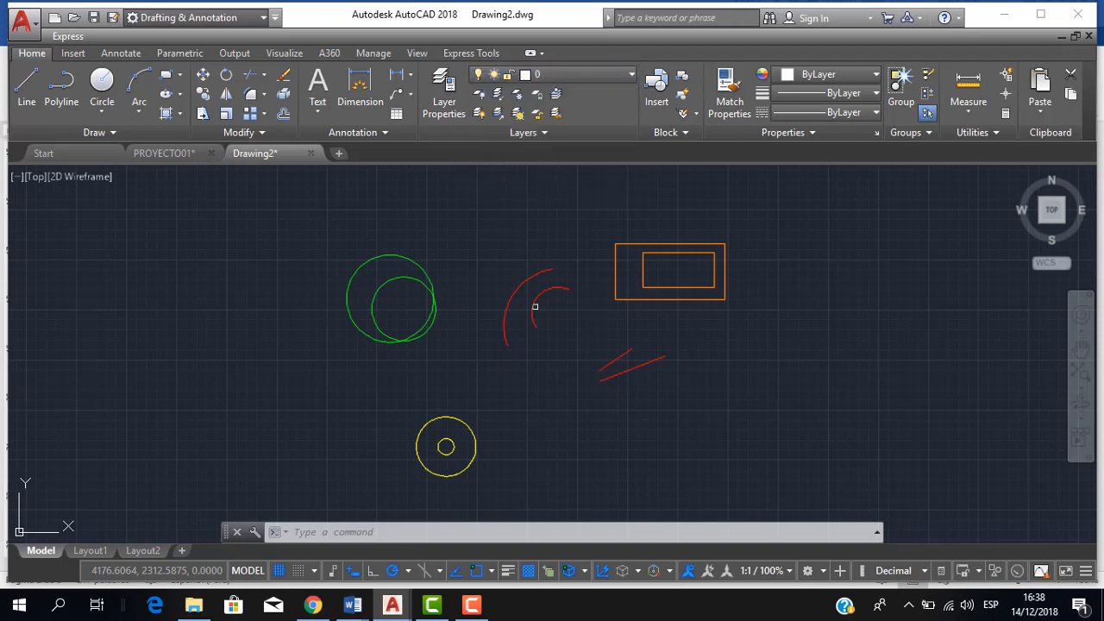
pyautogui.click(597, 77)
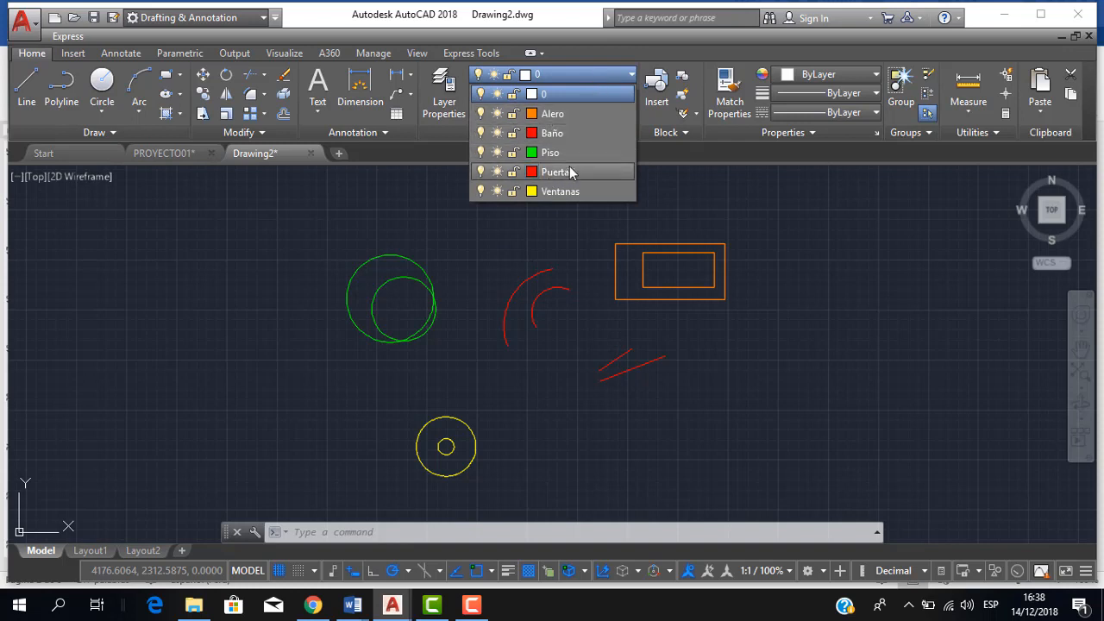
# Turn off the Piso and Ventanas layers in Drawing2
pyautogui.click(481, 153)
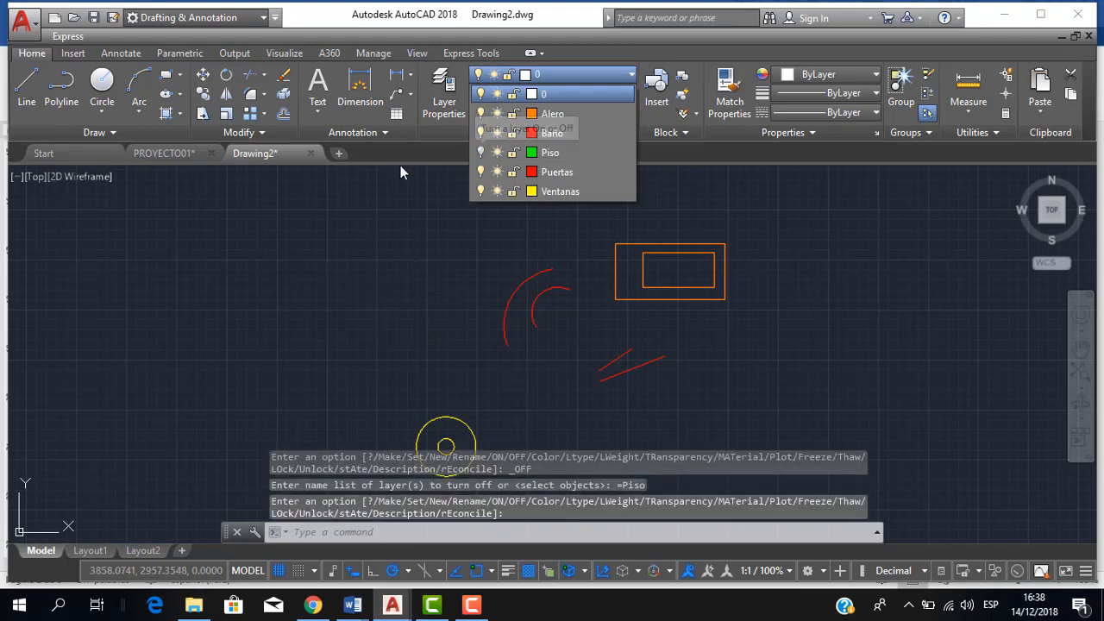
pyautogui.scroll(-2, 420, 248)
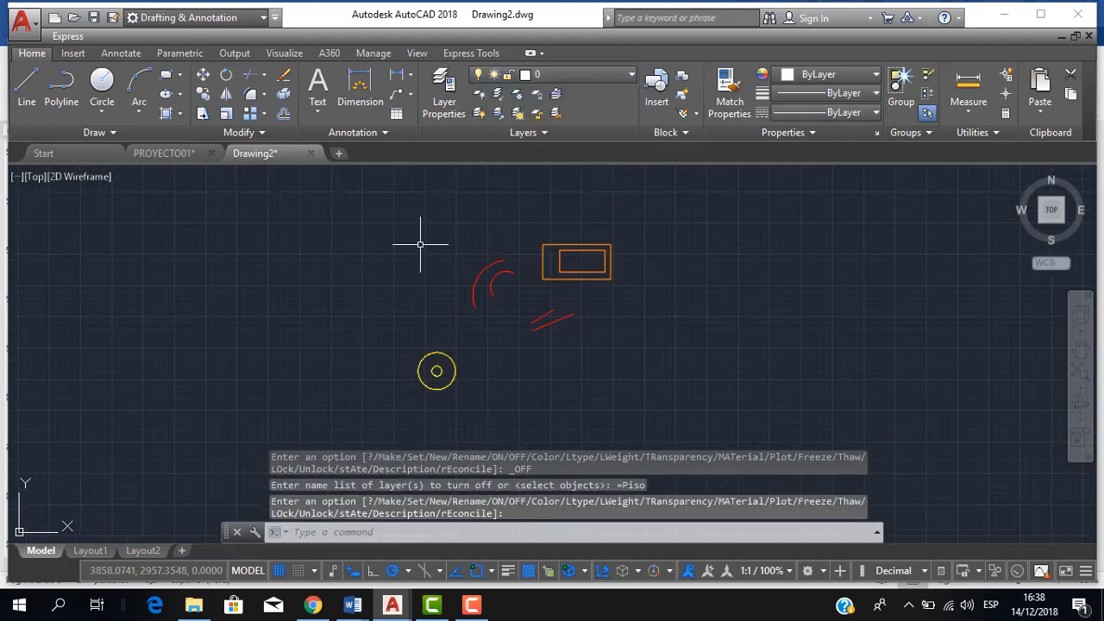
pyautogui.click(419, 242)
pyautogui.click(297, 197)
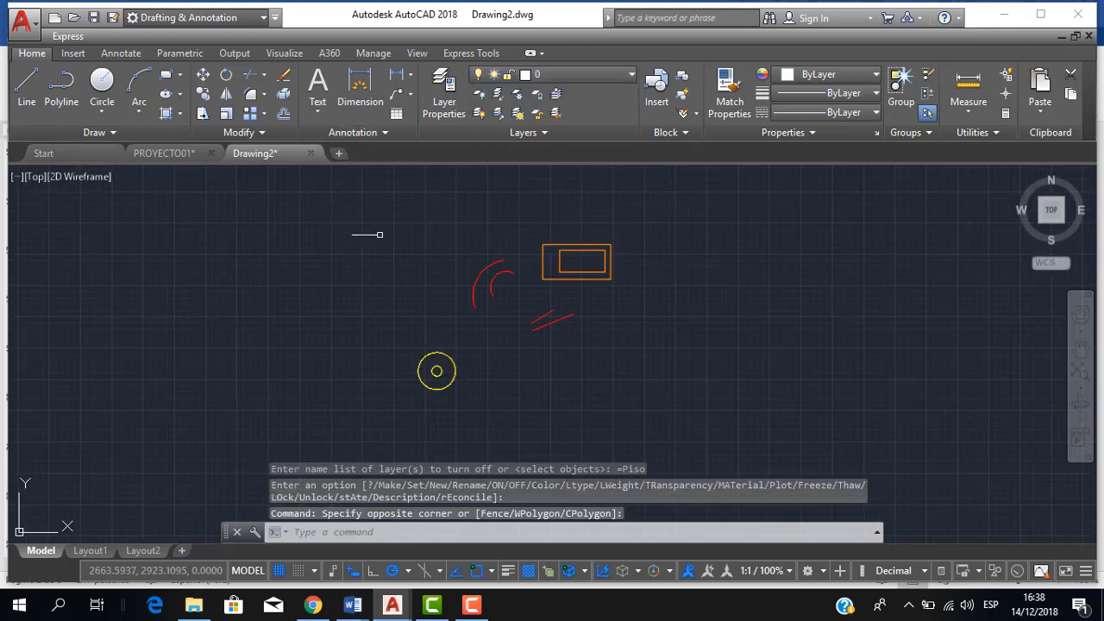
pyautogui.moveTo(476, 247); pyautogui.dragTo(527, 233, button='middle')
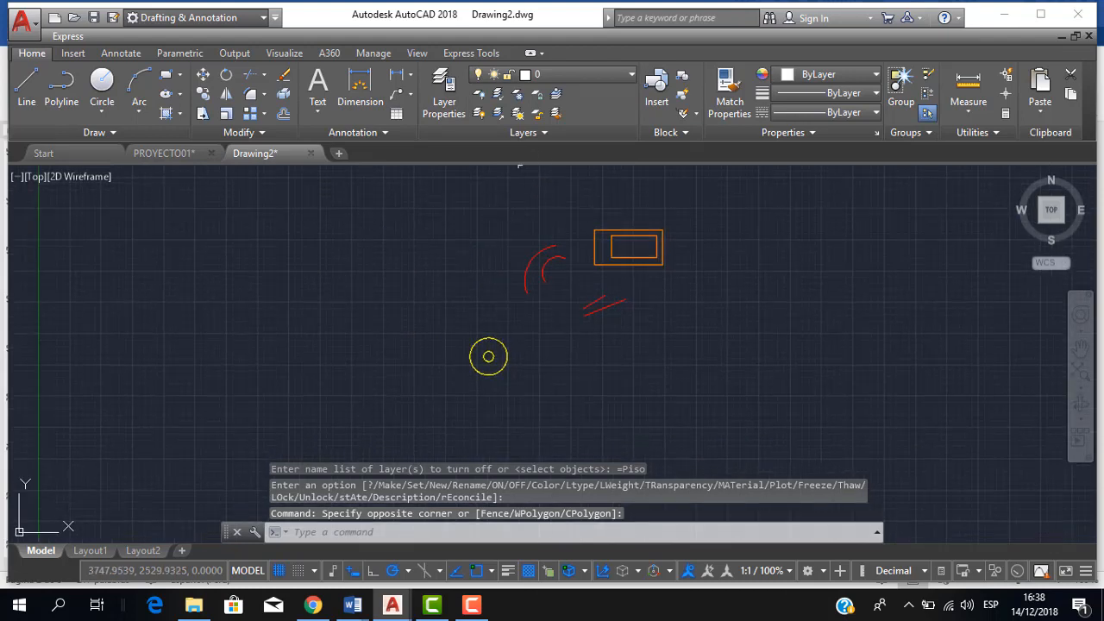
pyautogui.click(598, 73)
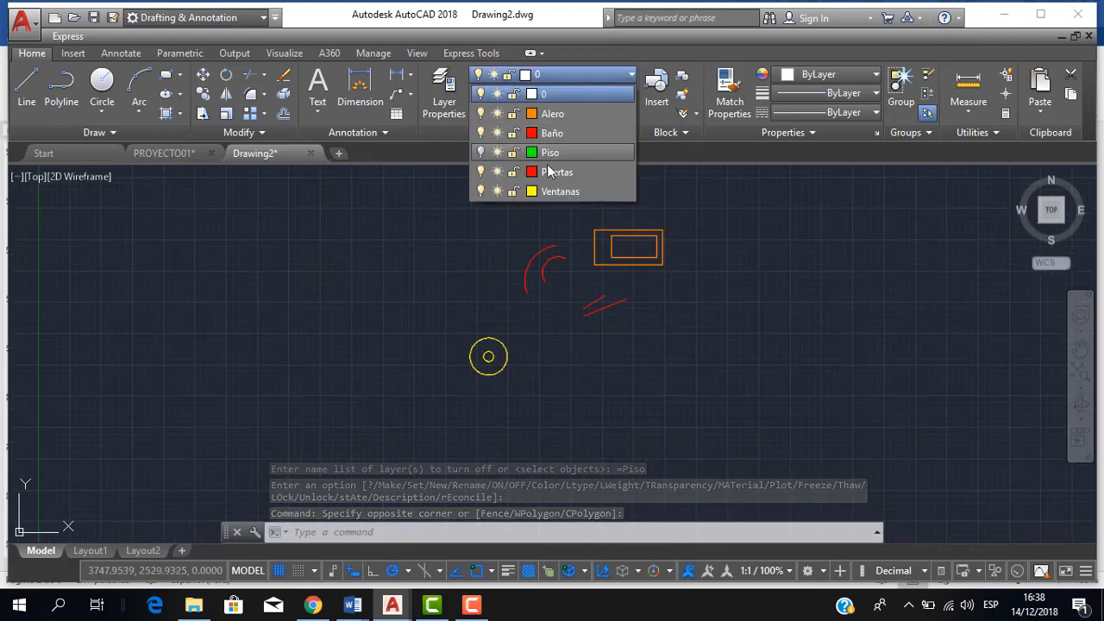
pyautogui.click(480, 191)
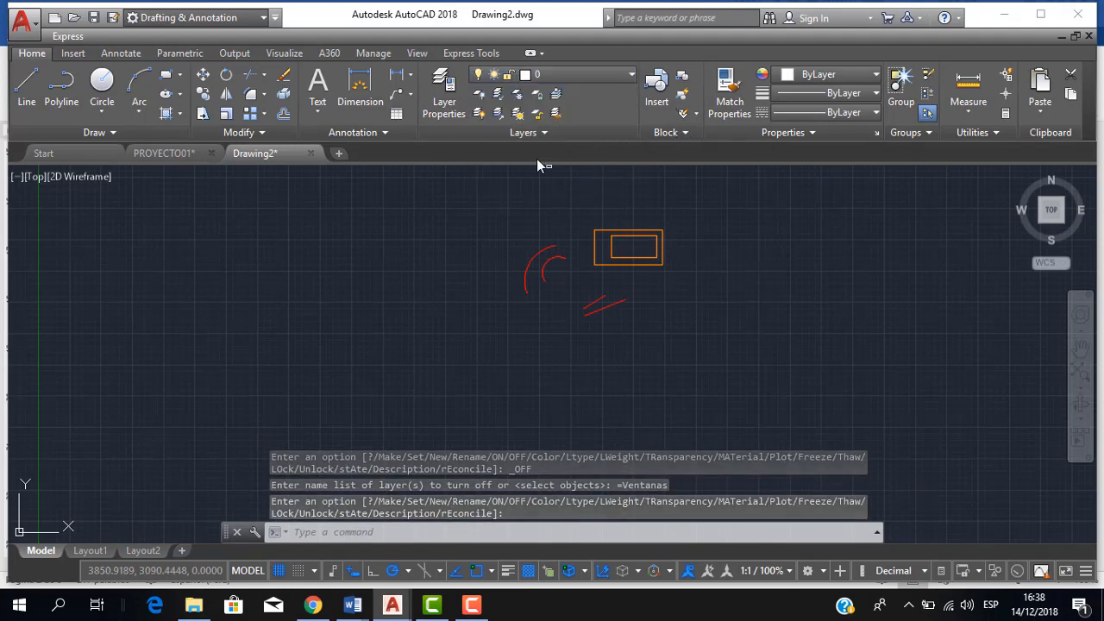
# Freeze the Baño layer and lock the Alero layer
pyautogui.click(577, 75)
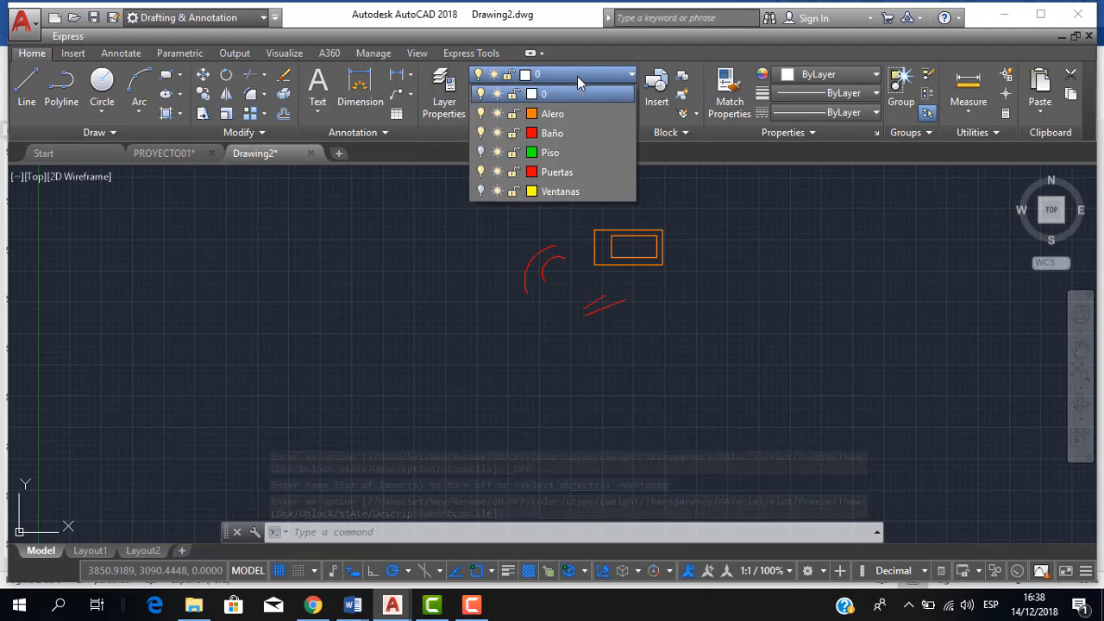
pyautogui.click(497, 134)
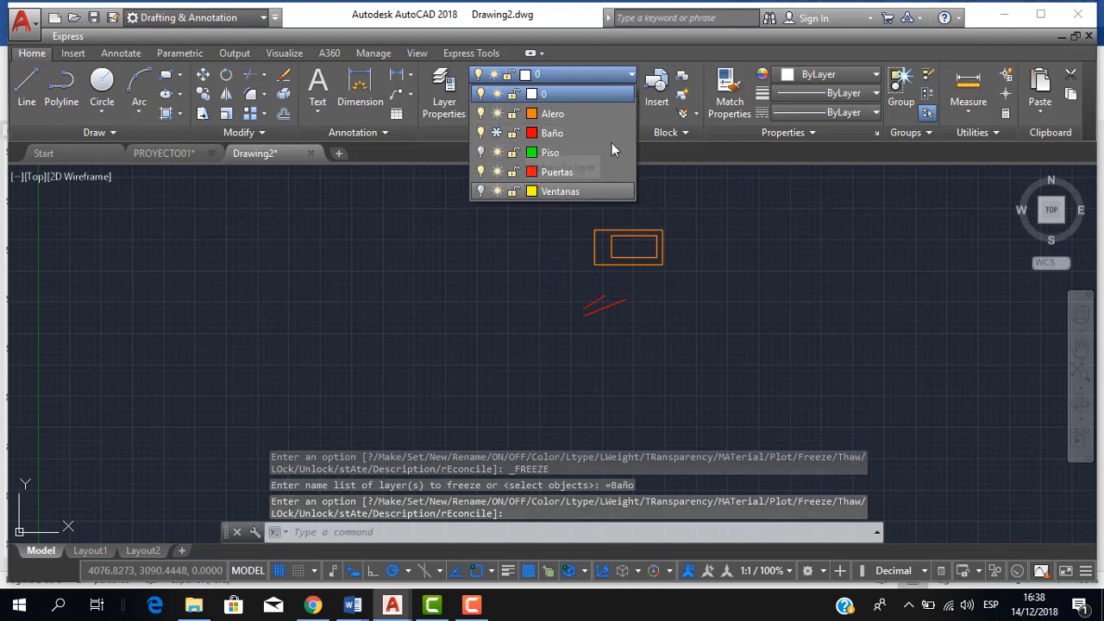
pyautogui.click(513, 114)
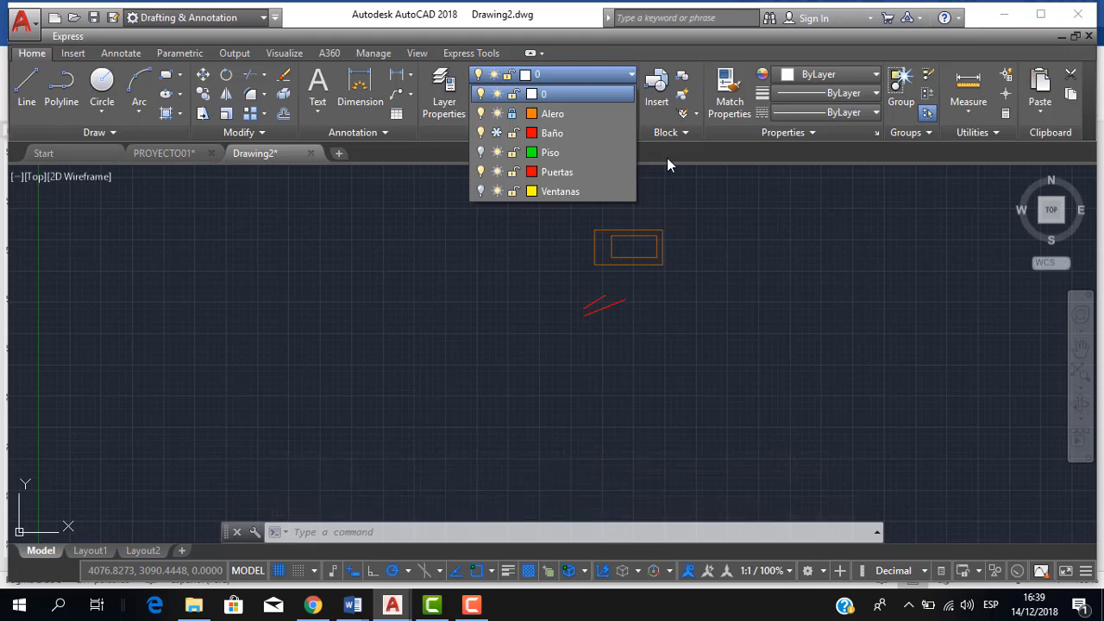
pyautogui.click(677, 278)
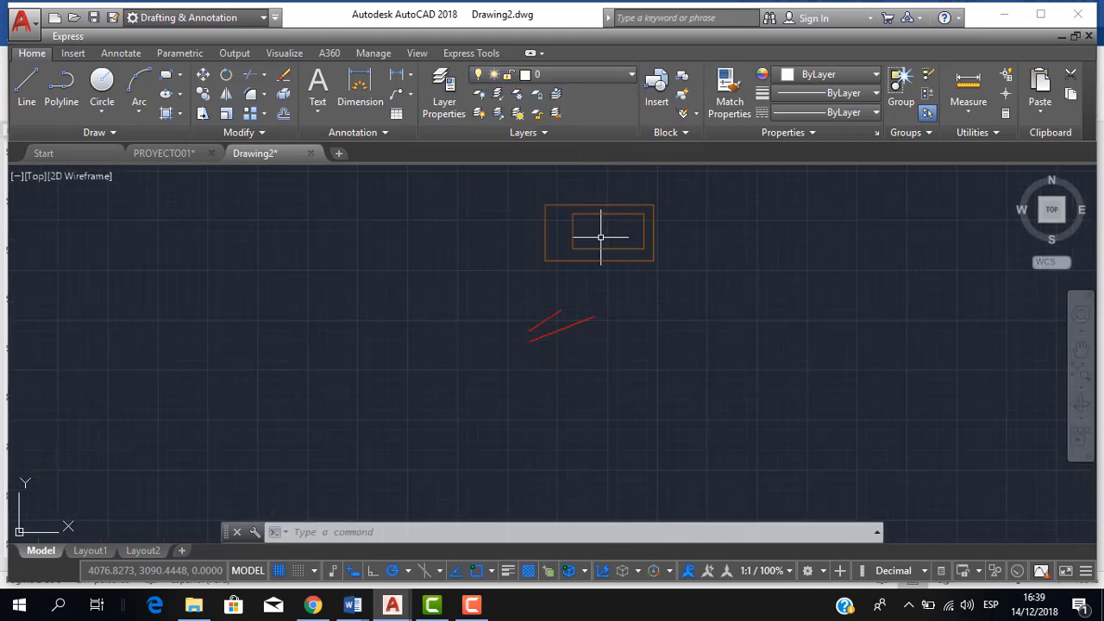
pyautogui.scroll(2, 642, 250)
pyautogui.moveTo(628, 271); pyautogui.dragTo(702, 335, button='middle')
# Freeze the Puertas layer in all viewports and fit the remaining objects in the view
pyautogui.click(617, 77)
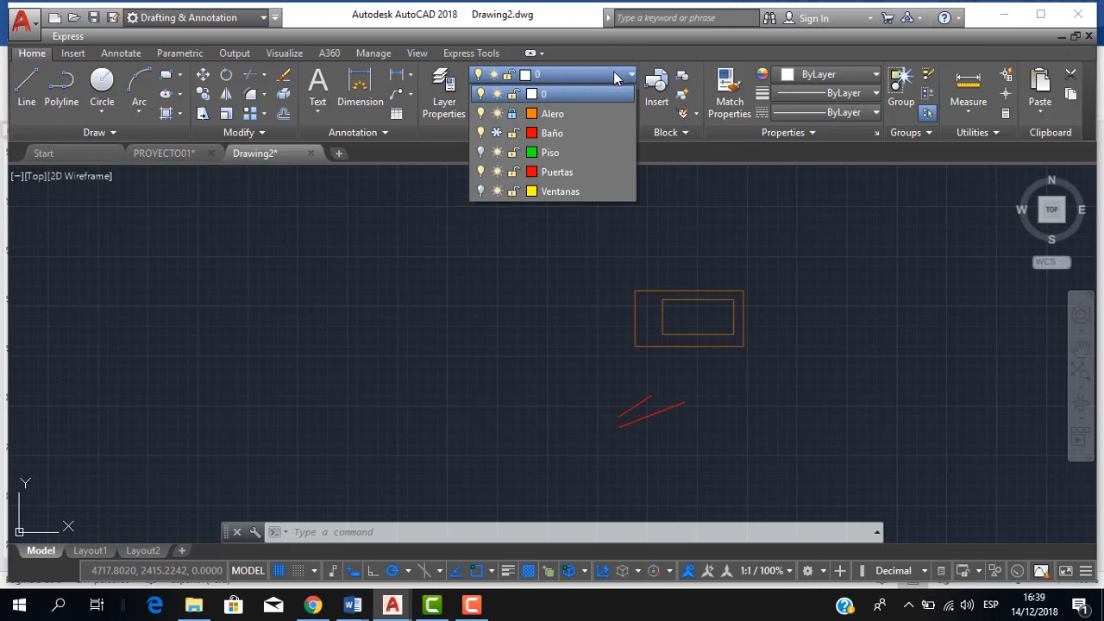
pyautogui.click(497, 133)
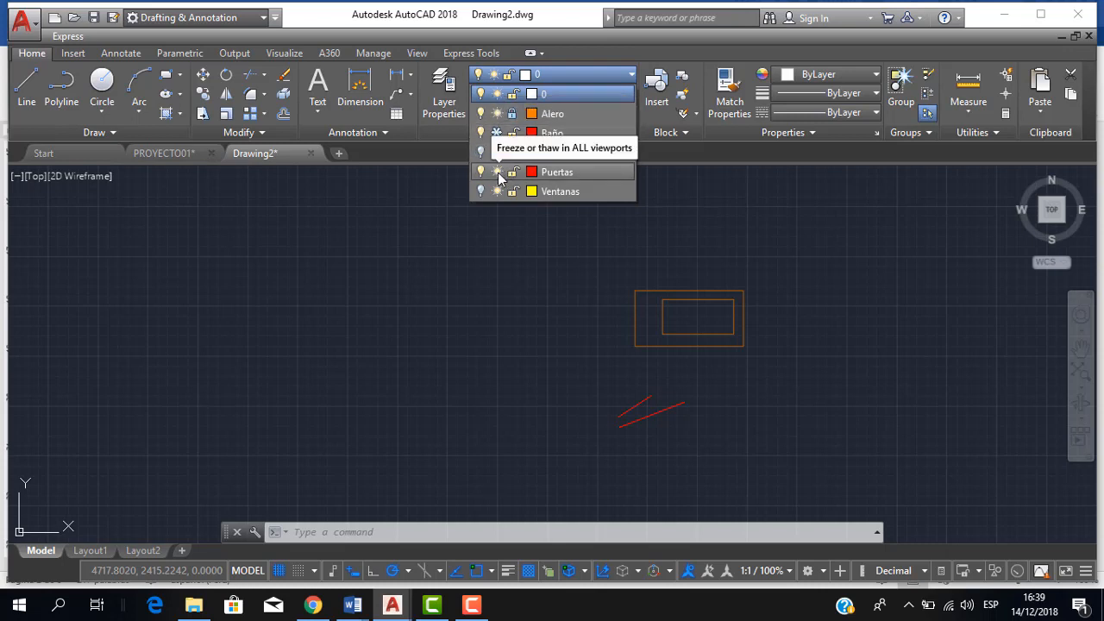
pyautogui.click(497, 172)
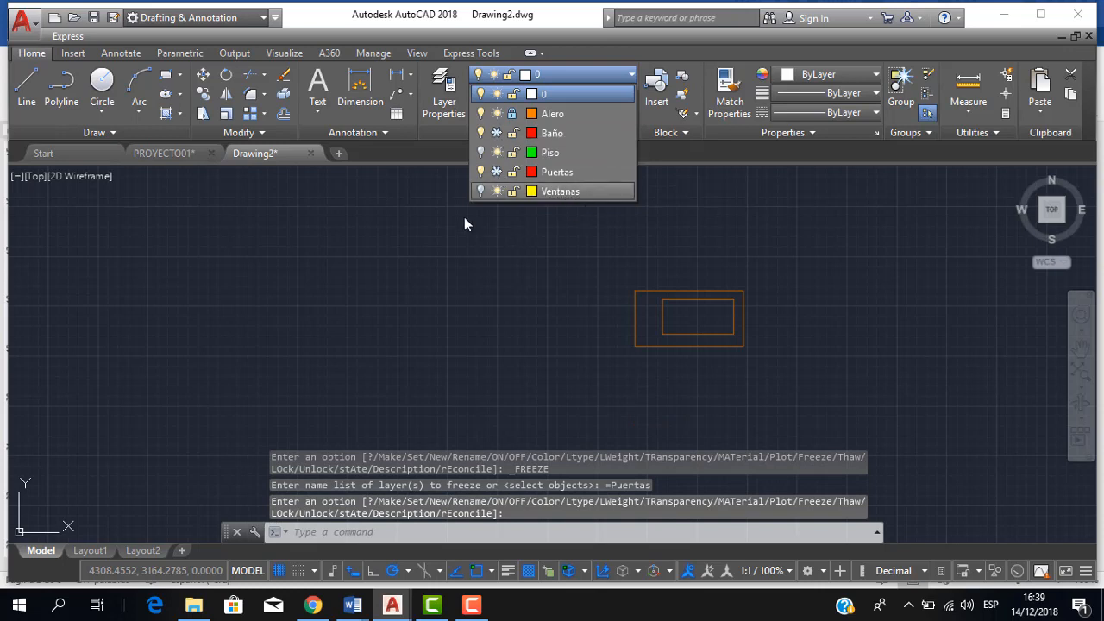
pyautogui.click(1079, 374)
pyautogui.click(1079, 373)
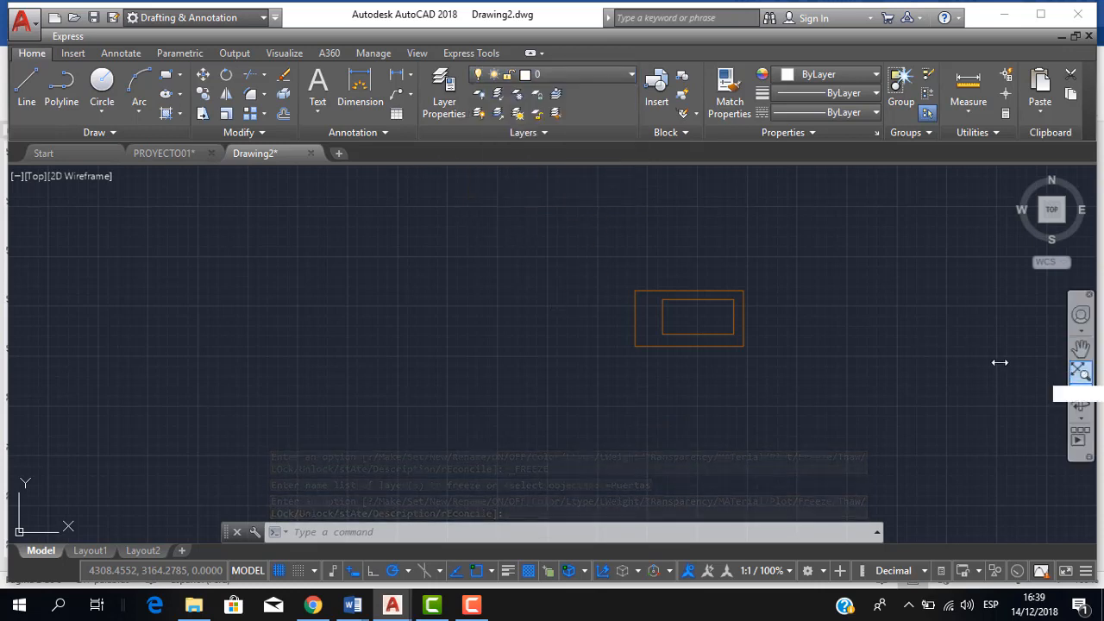
pyautogui.scroll(-2, 542, 309)
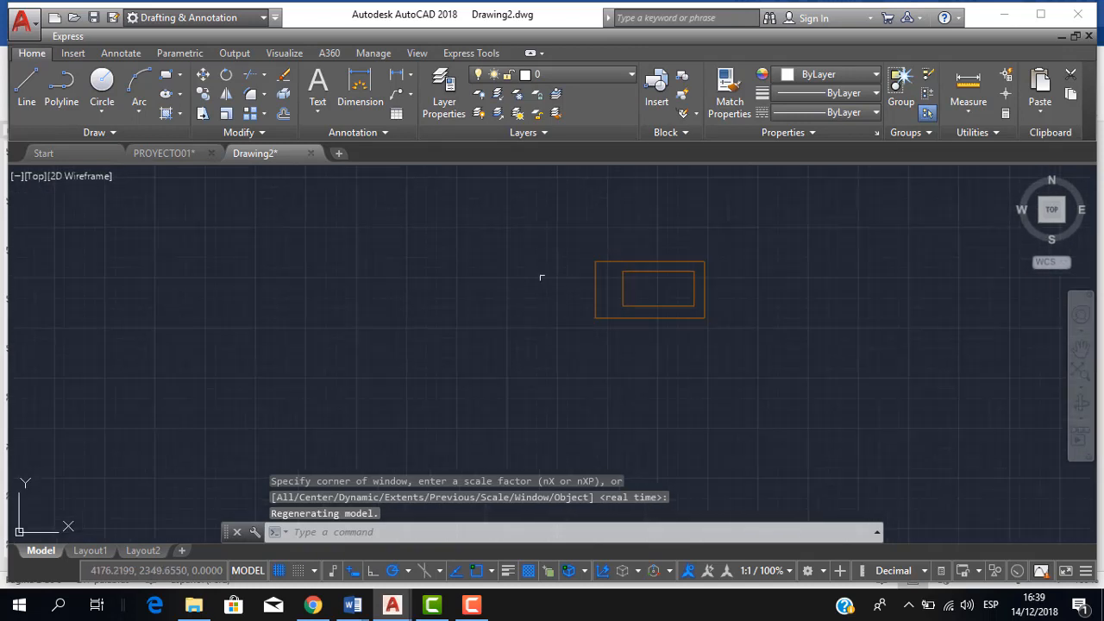
pyautogui.moveTo(542, 277); pyautogui.dragTo(575, 244, button='middle')
pyautogui.click(617, 79)
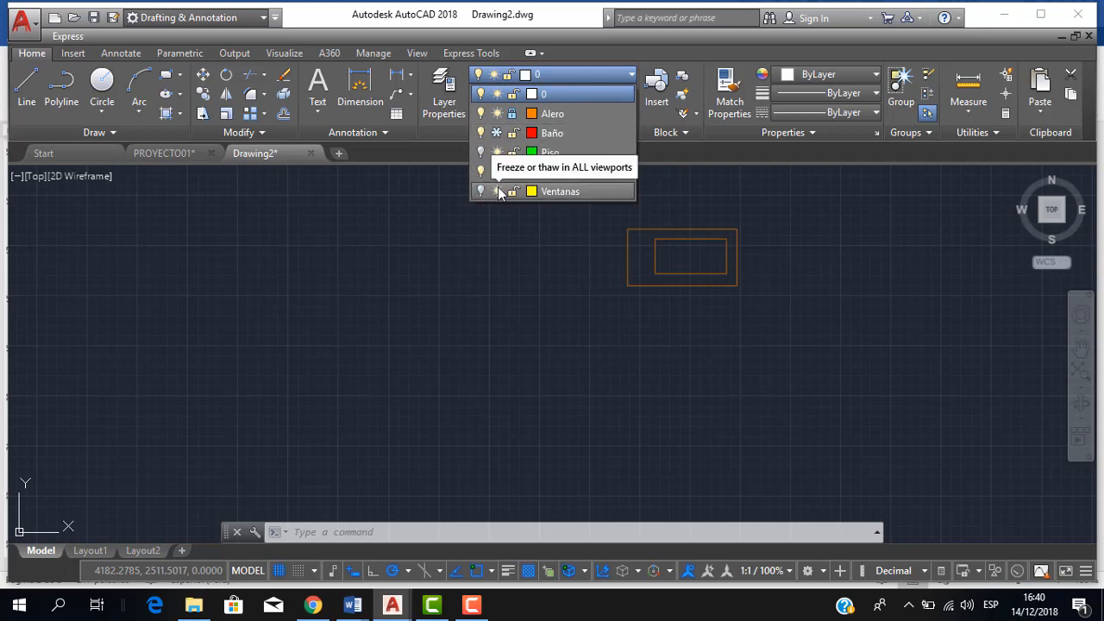
# Switch to the PROYECTO01 drawing and examine the floor plan's exterior and interior walls
pyautogui.click(190, 152)
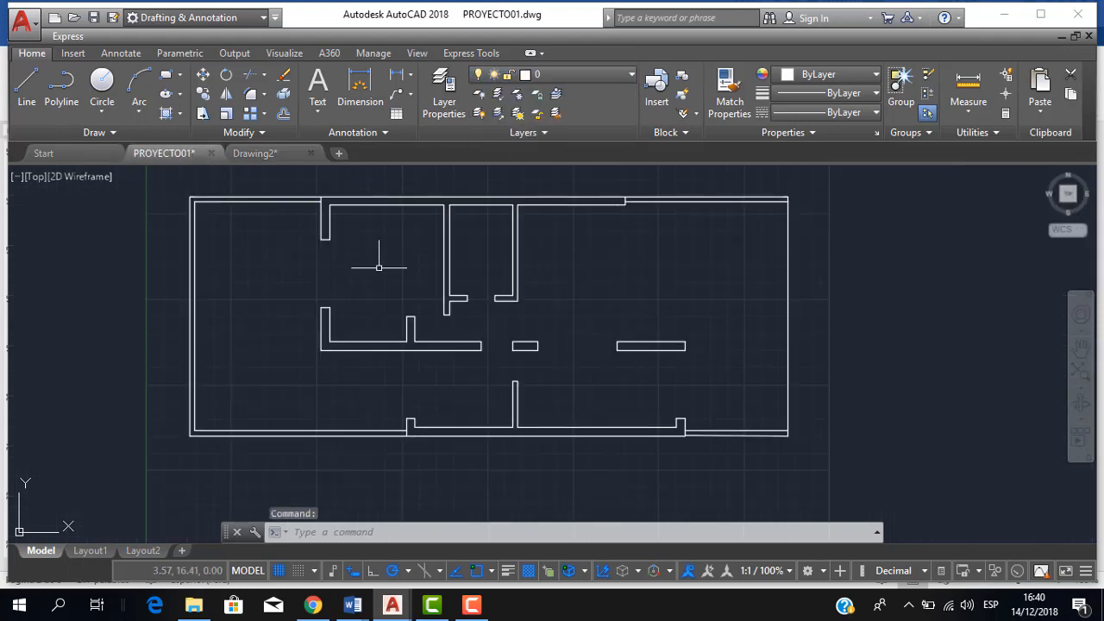
pyautogui.scroll(-2, 379, 268)
pyautogui.moveTo(342, 284); pyautogui.dragTo(518, 306, button='middle')
pyautogui.scroll(2, 443, 284)
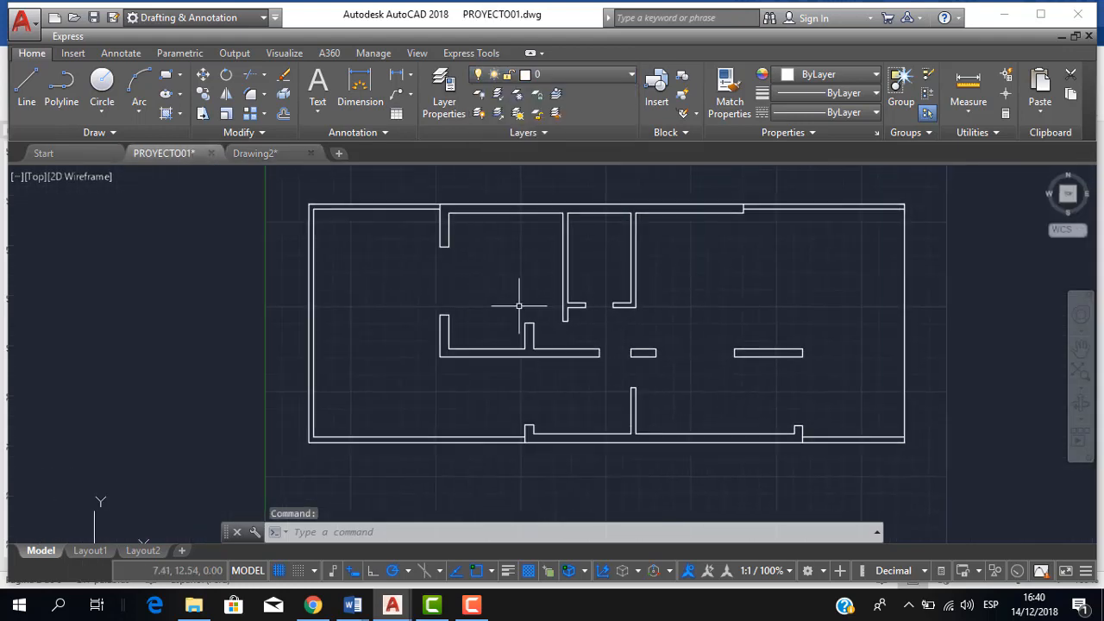
pyautogui.scroll(-2, 519, 306)
pyautogui.scroll(2, 523, 296)
pyautogui.scroll(-1, 524, 295)
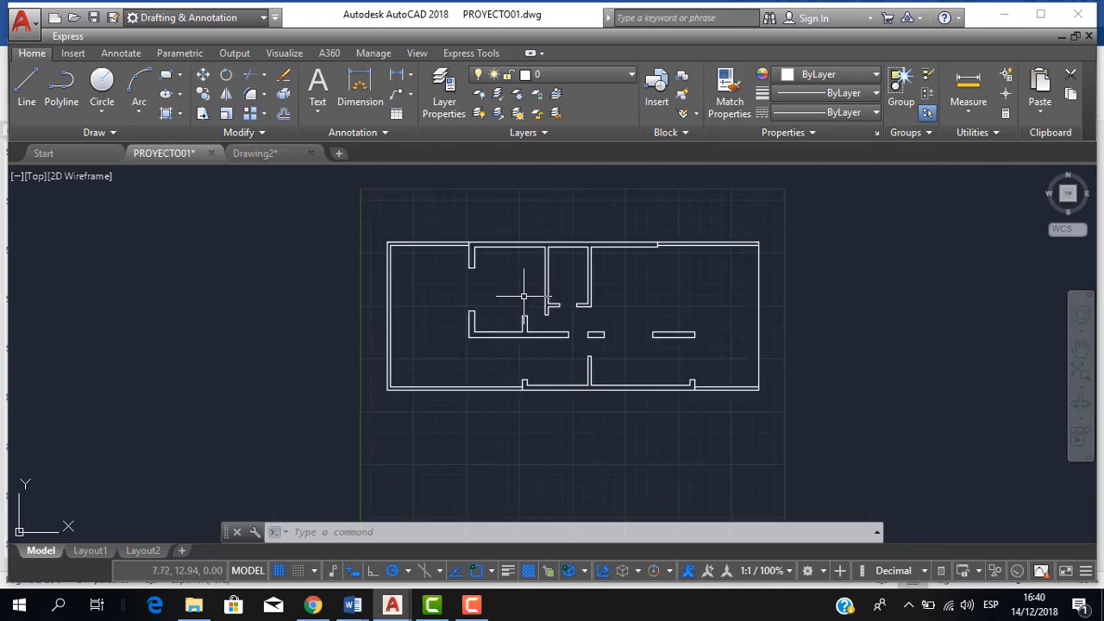
pyautogui.scroll(2, 523, 295)
pyautogui.scroll(-1, 523, 295)
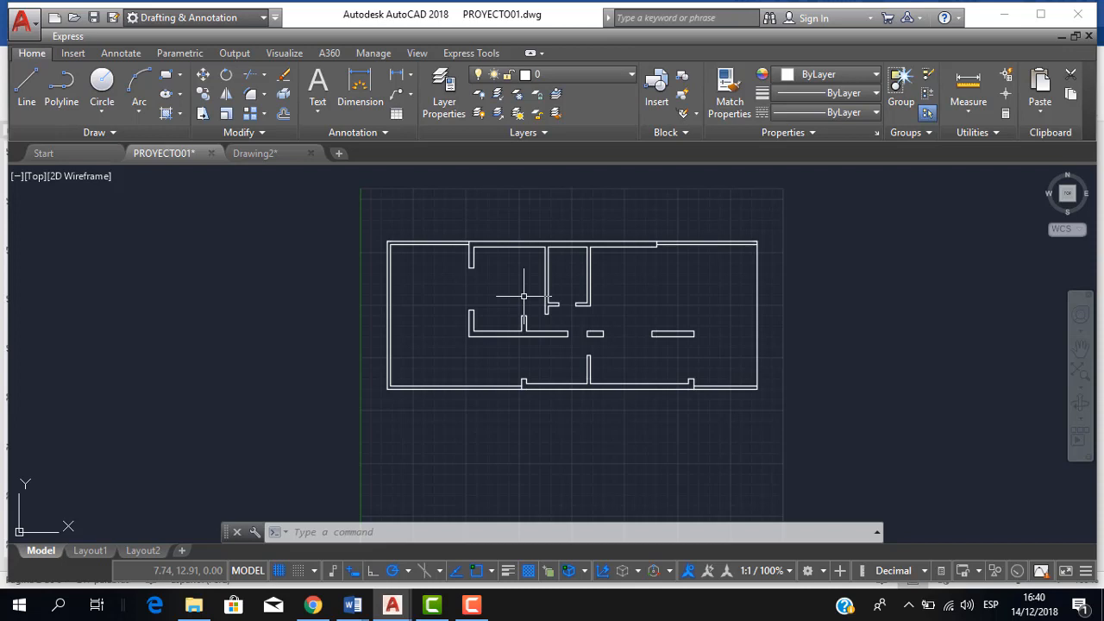
pyautogui.scroll(1, 523, 296)
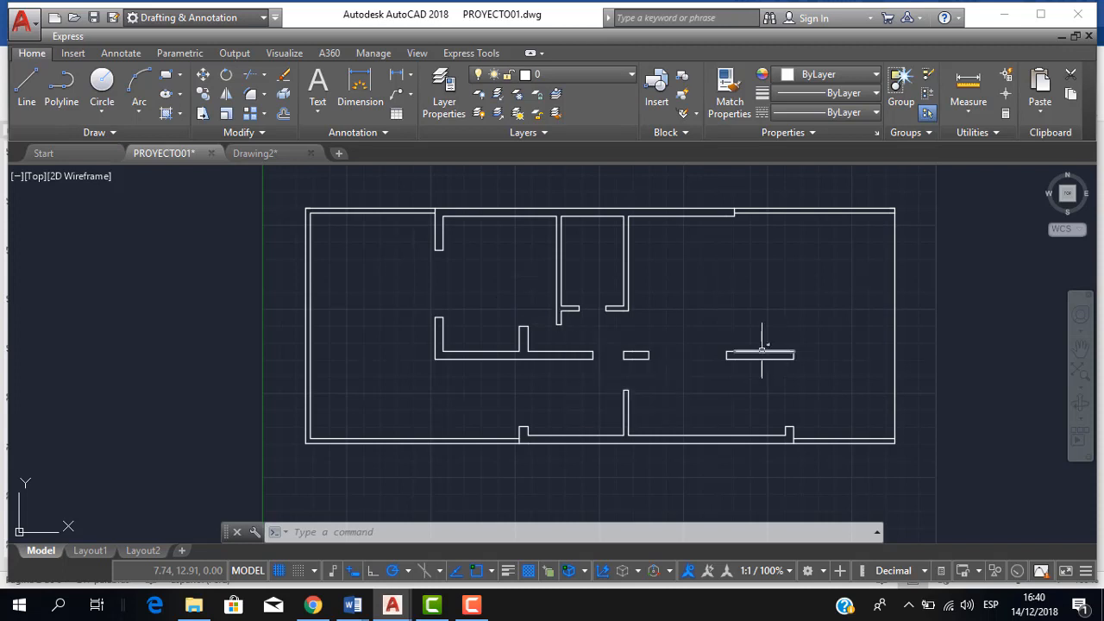
pyautogui.scroll(2, 668, 320)
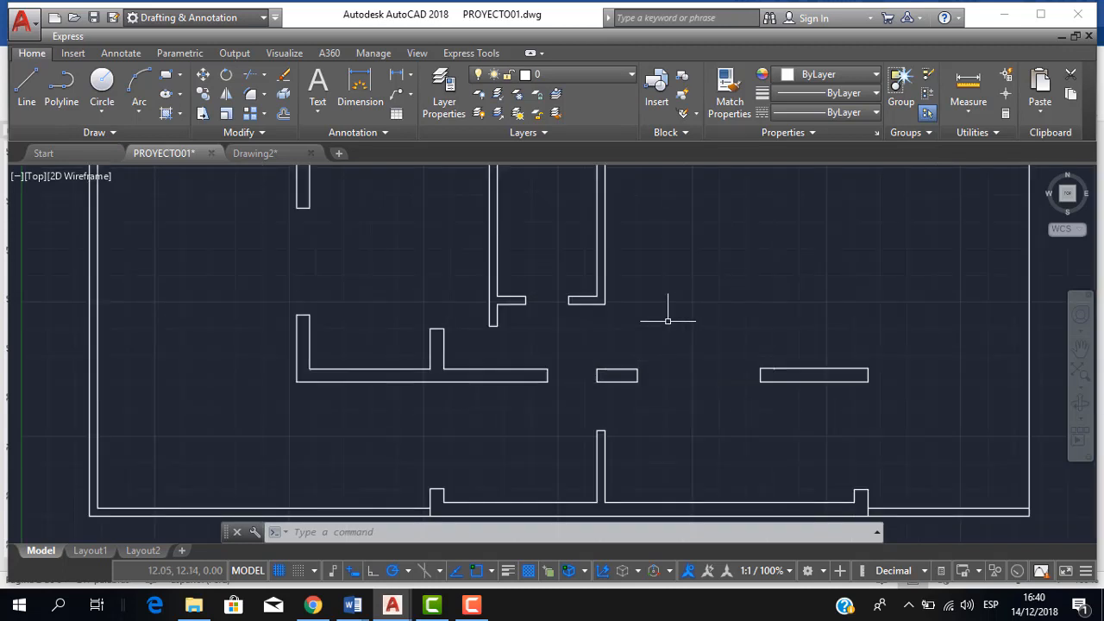
pyautogui.scroll(-2, 668, 321)
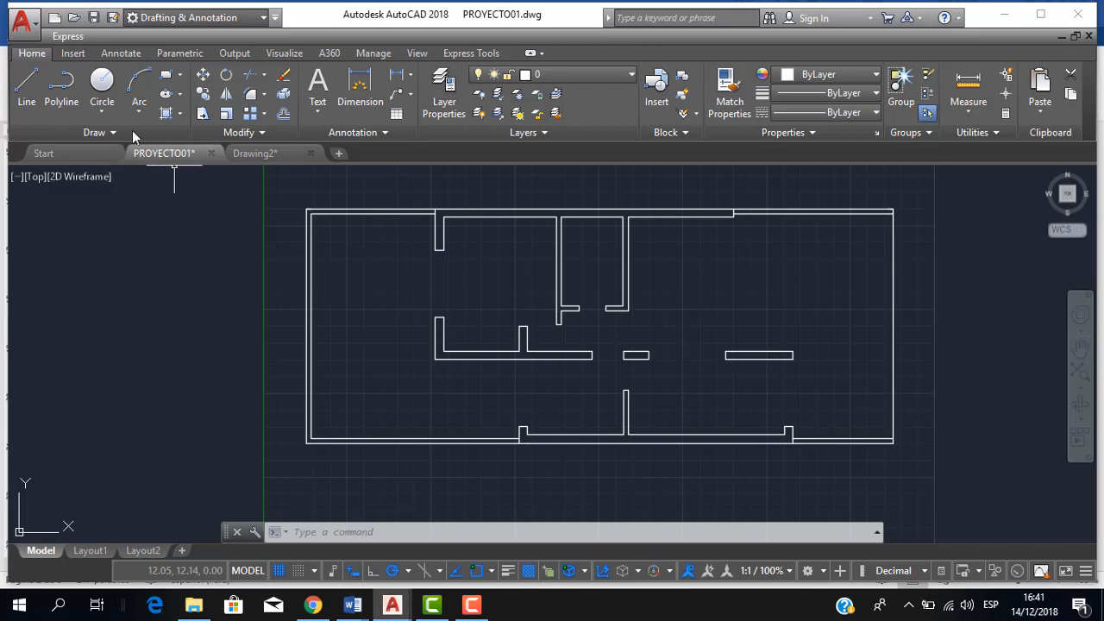
# Switch back to Drawing2 and review the Alero layer's lock setting among the layer states
pyautogui.click(259, 152)
pyautogui.scroll(-2, 708, 243)
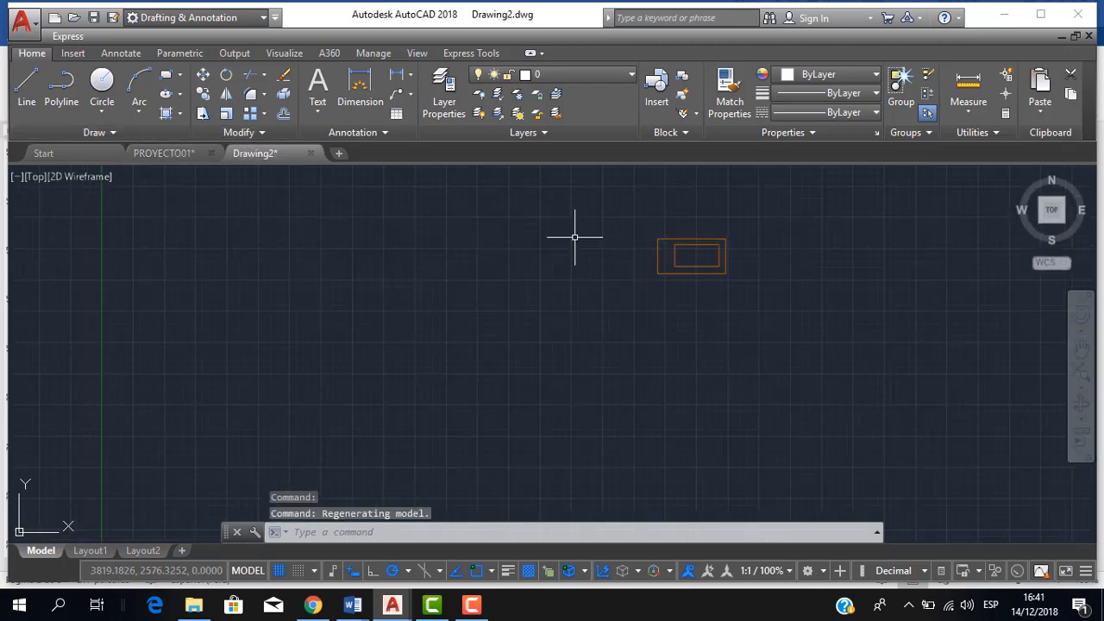
pyautogui.moveTo(577, 234); pyautogui.dragTo(506, 271, button='middle')
pyautogui.click(601, 73)
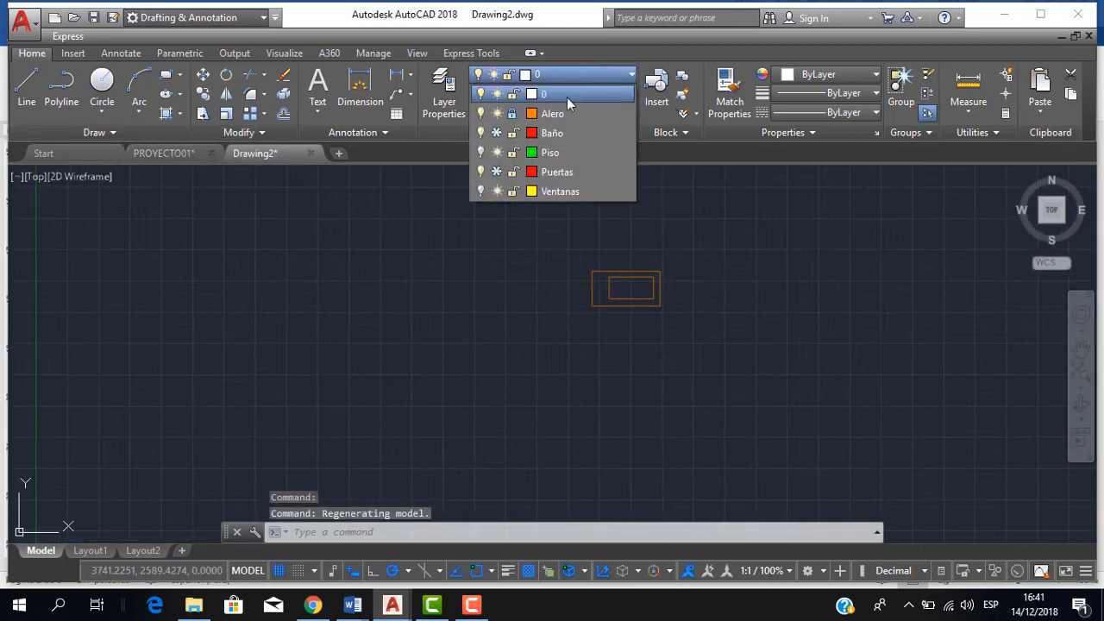
pyautogui.click(513, 115)
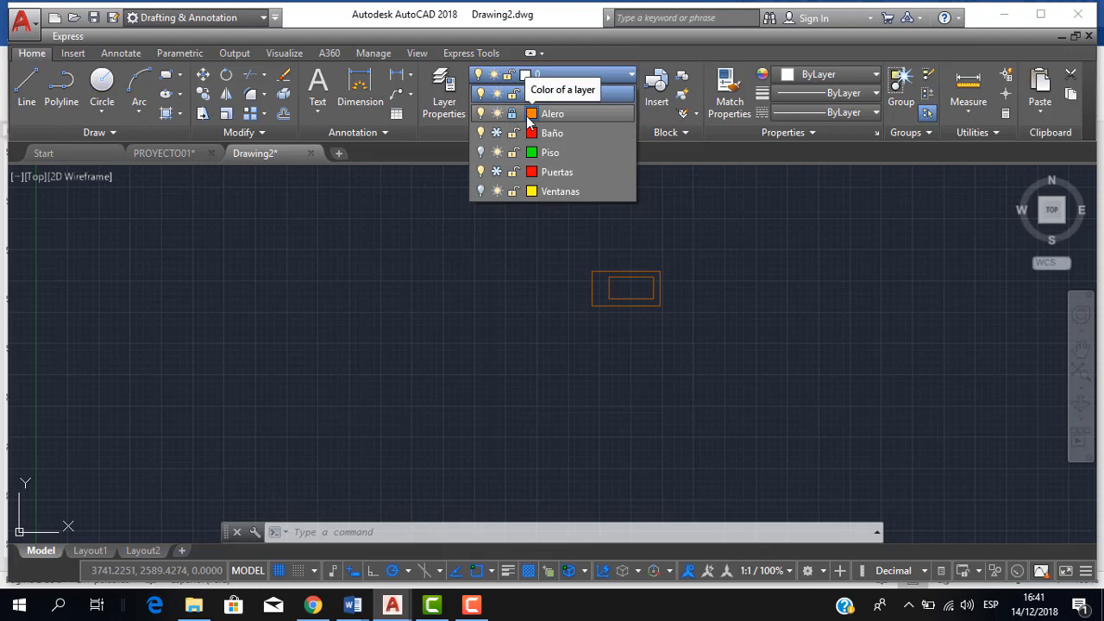
# Try to erase both orange rectangles on the locked Alero layer with one crossing selection
pyautogui.scroll(2, 626, 275)
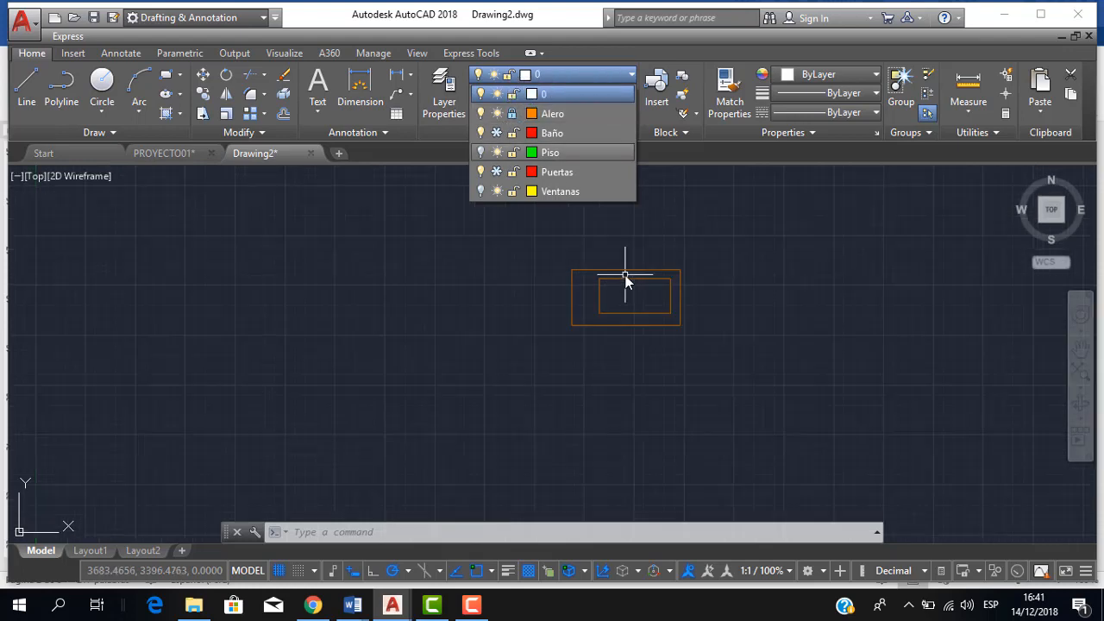
pyautogui.scroll(2, 625, 275)
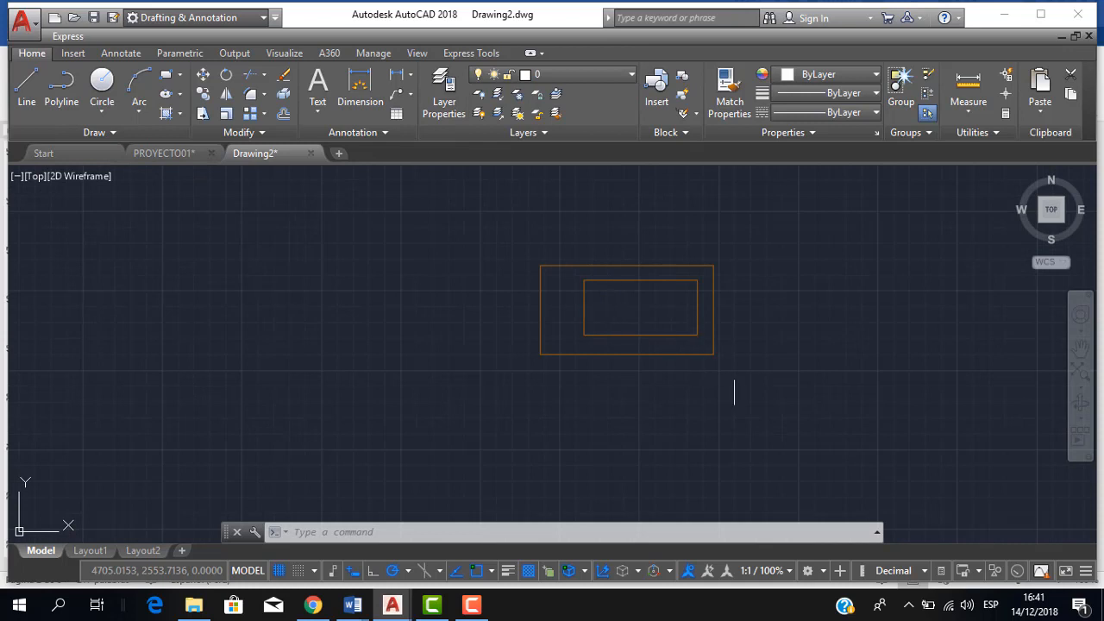
pyautogui.click(797, 409)
pyautogui.click(477, 209)
pyautogui.press('Delete')
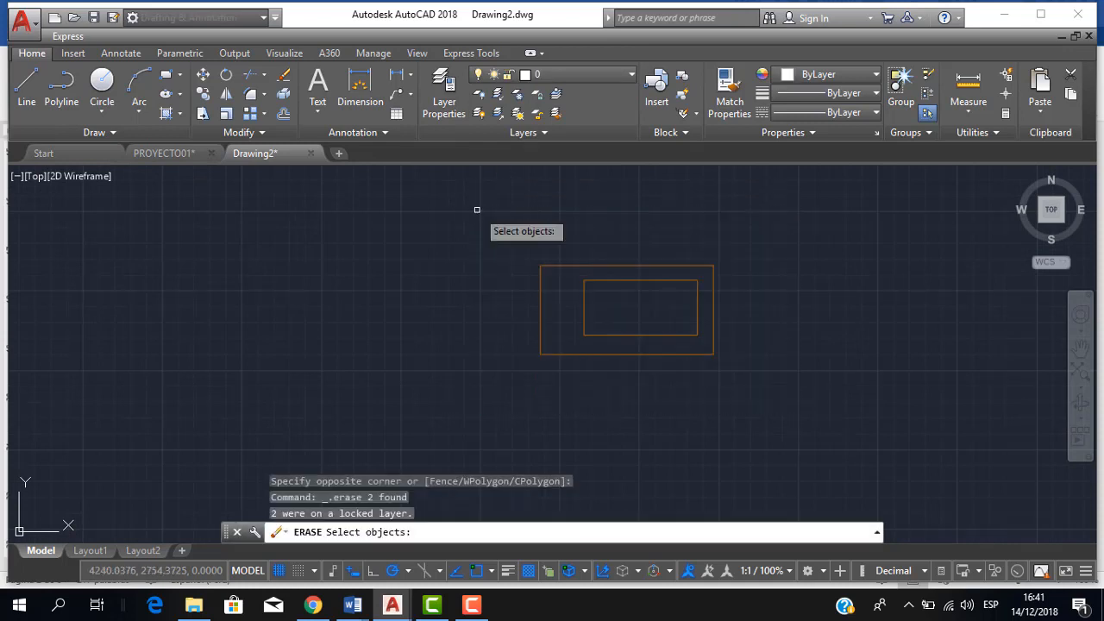
# Try to pick the orange rectangles individually by their edges for erasing, and cancel the Erase command
pyautogui.click(639, 265)
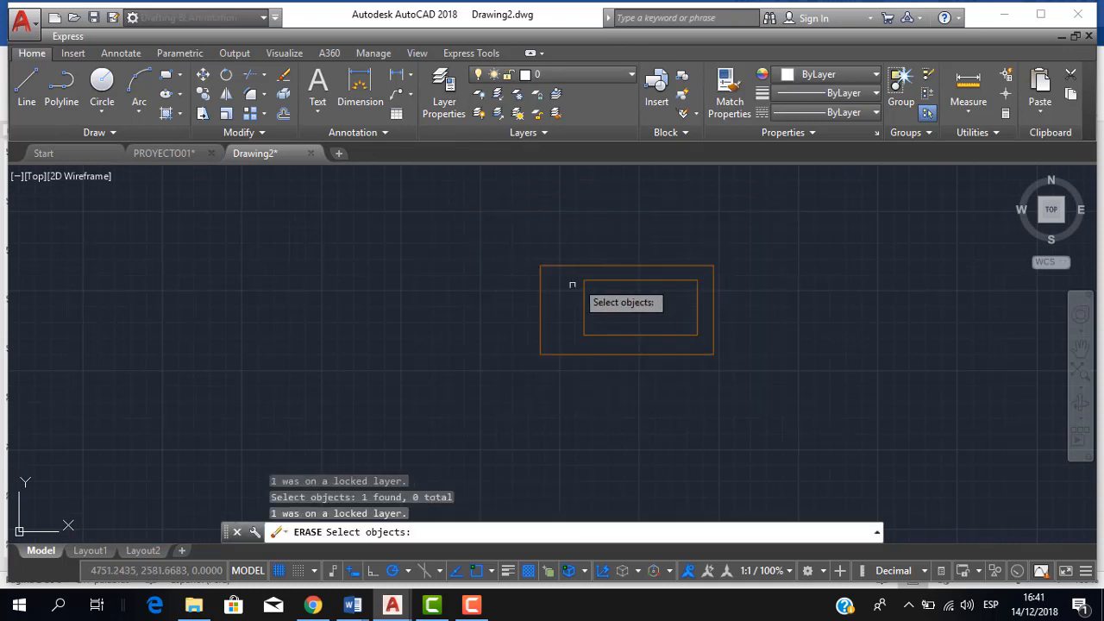
pyautogui.click(547, 345)
pyautogui.click(636, 349)
pyautogui.click(714, 320)
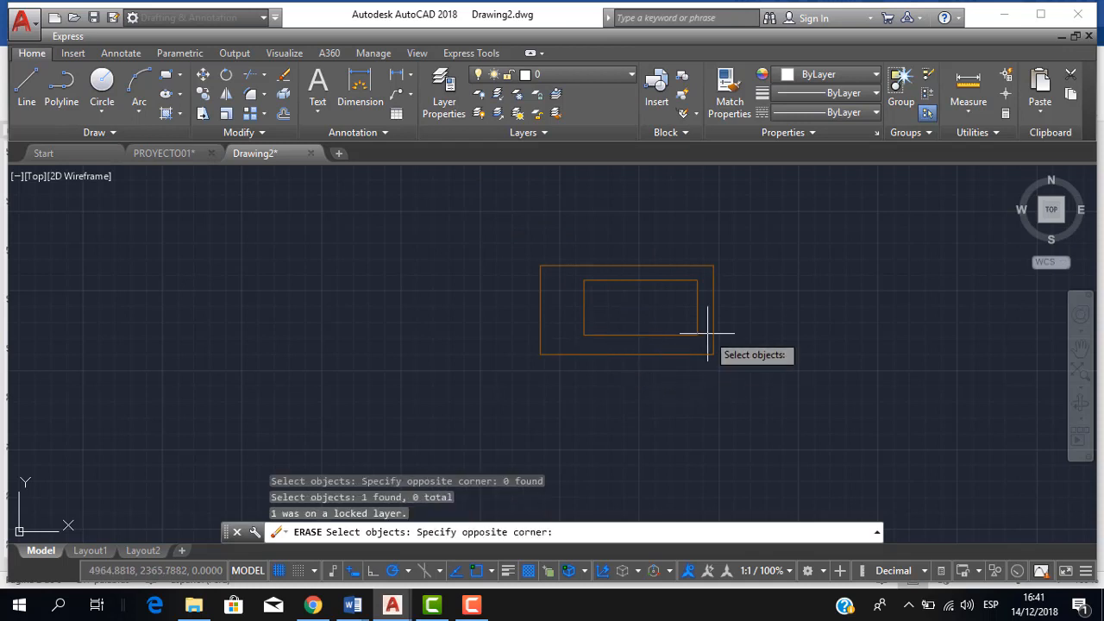
pyautogui.click(718, 317)
pyautogui.click(716, 321)
pyautogui.click(716, 319)
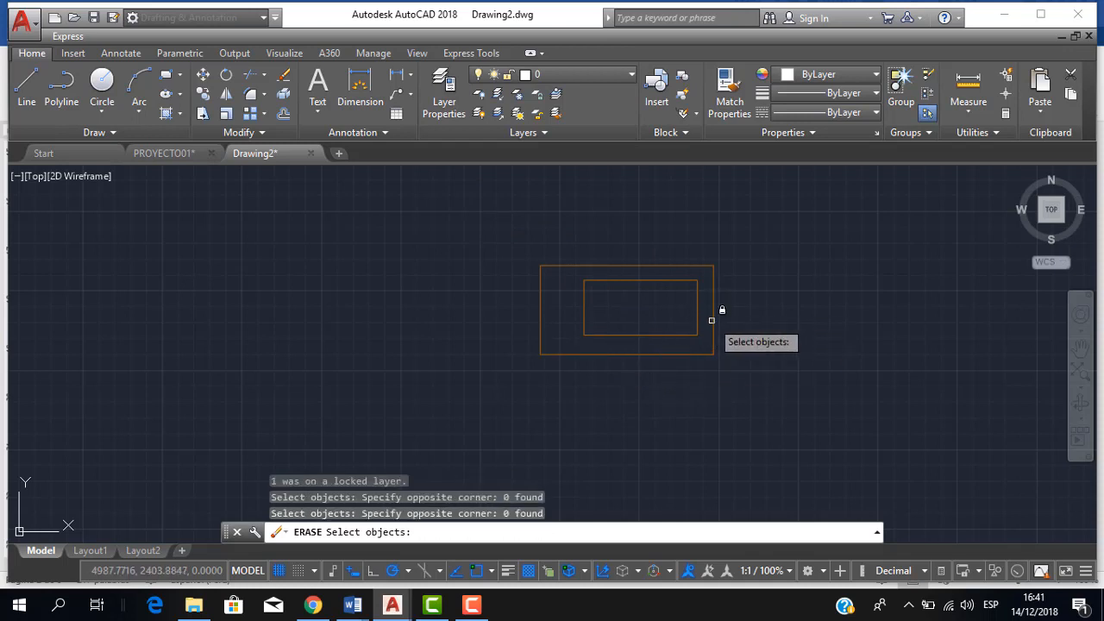
pyautogui.click(714, 320)
pyautogui.click(661, 313)
pyautogui.click(631, 272)
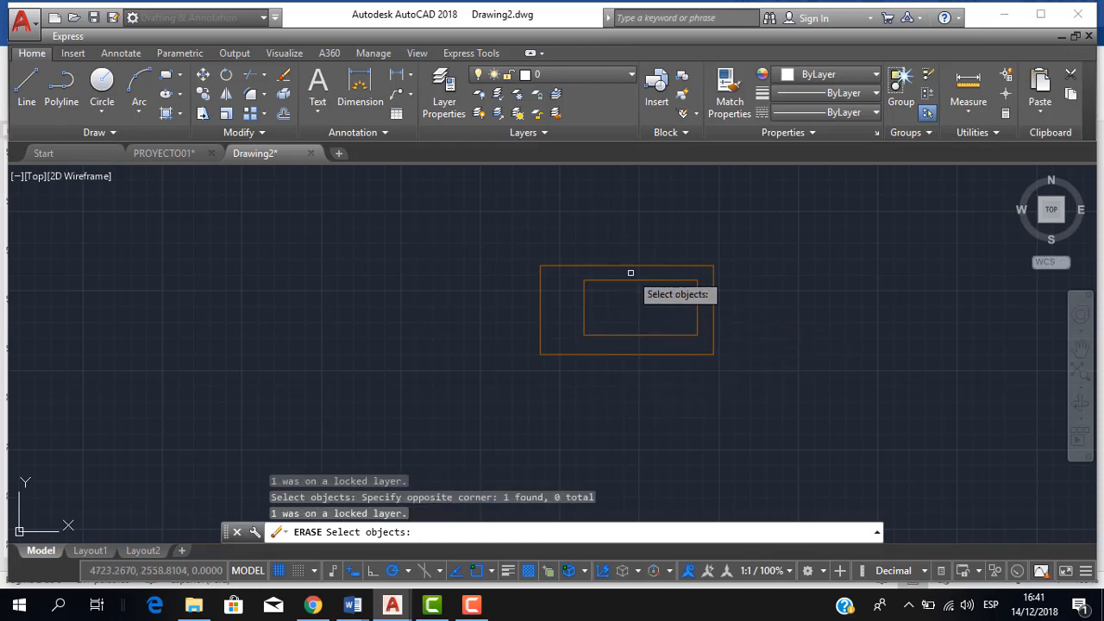
pyautogui.press('Escape')
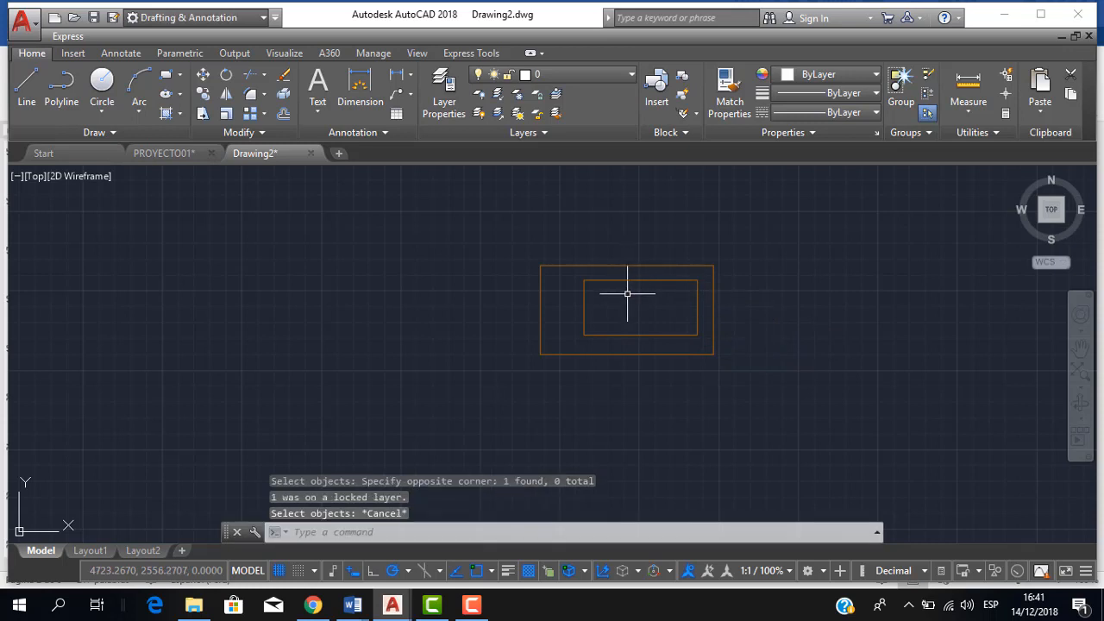
pyautogui.scroll(-1, 629, 289)
pyautogui.scroll(3, 628, 291)
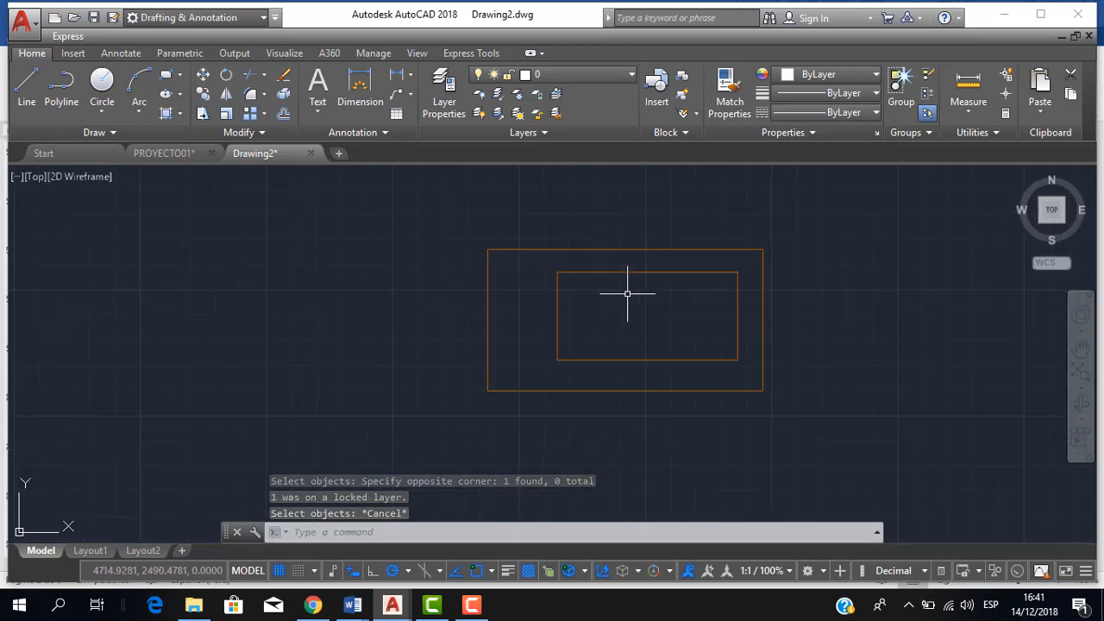
# Thaw the Baño and Puertas layers, unlock Alero, and turn the Piso and Ventanas layers back on
pyautogui.click(589, 74)
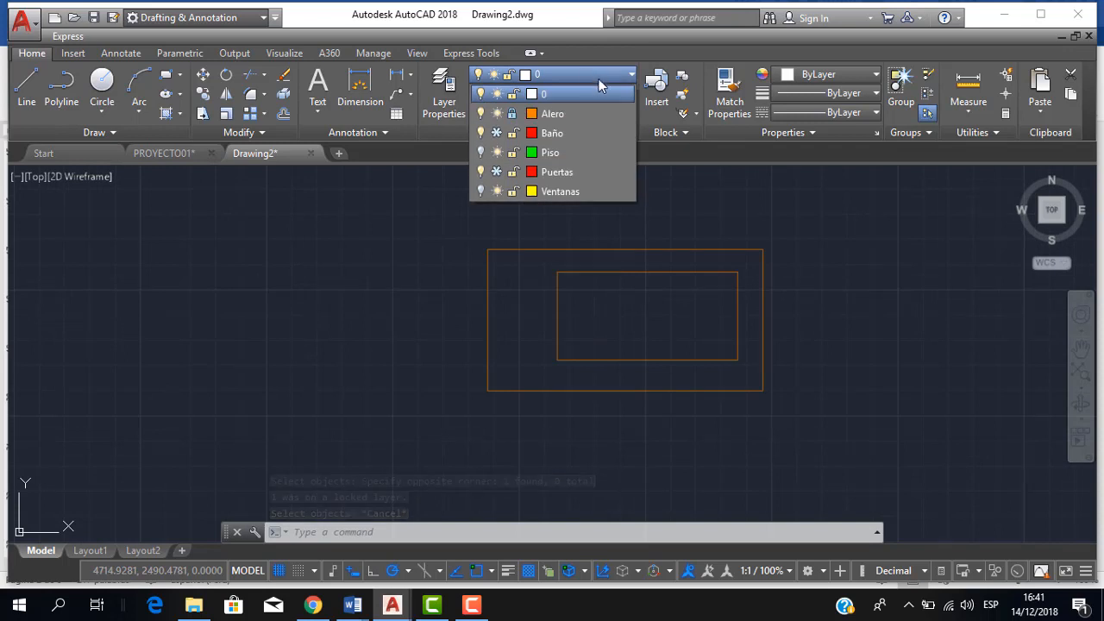
pyautogui.click(496, 133)
pyautogui.click(512, 113)
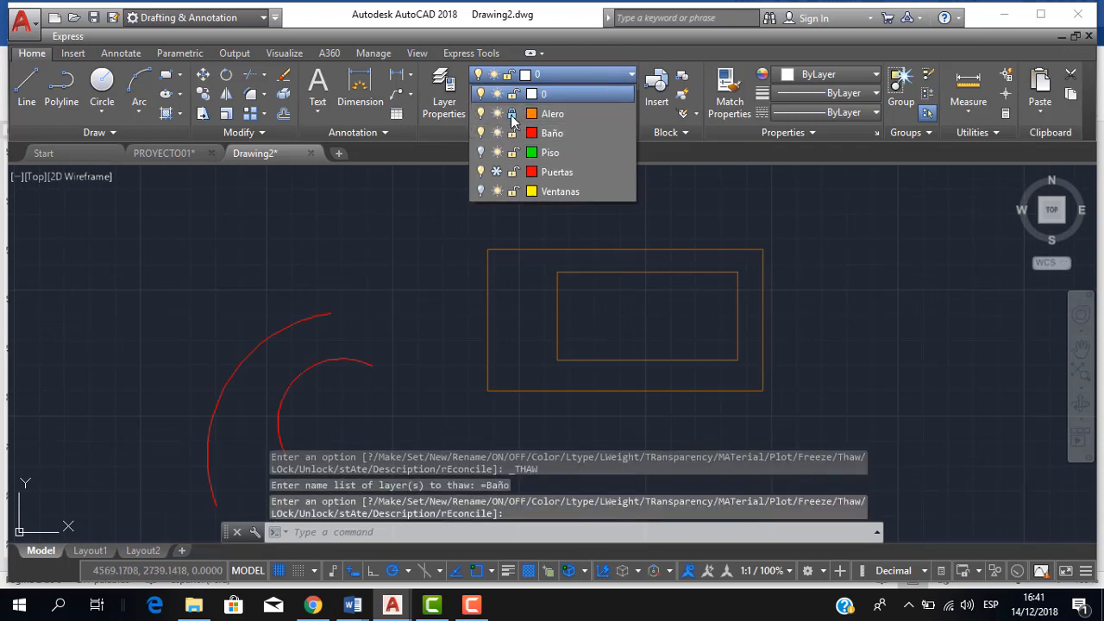
pyautogui.click(481, 152)
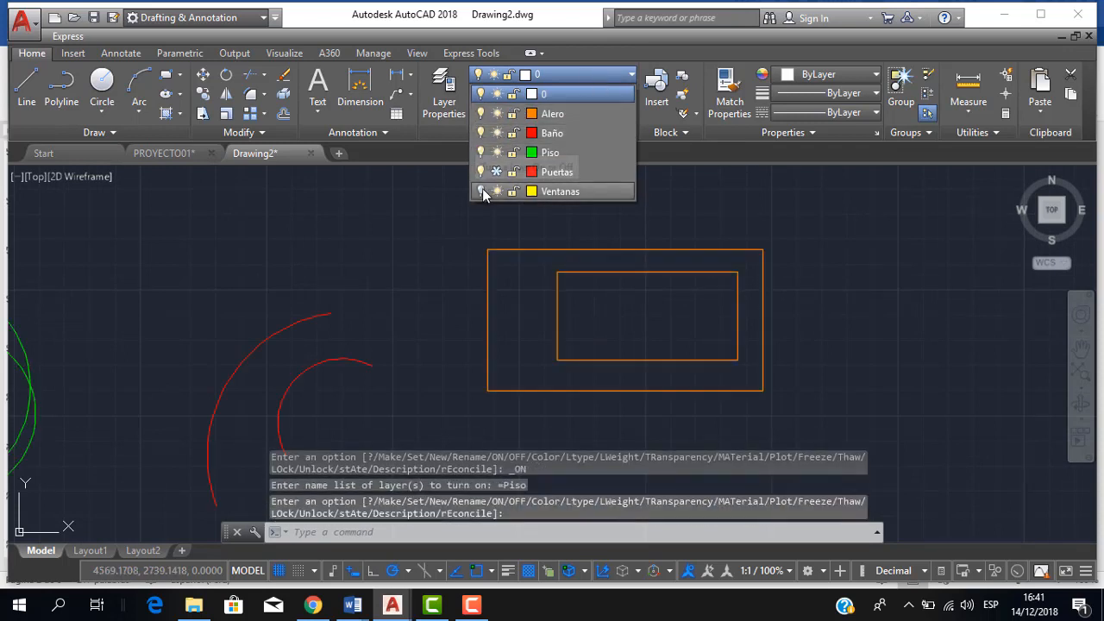
pyautogui.click(482, 192)
pyautogui.click(496, 172)
pyautogui.scroll(-6, 560, 255)
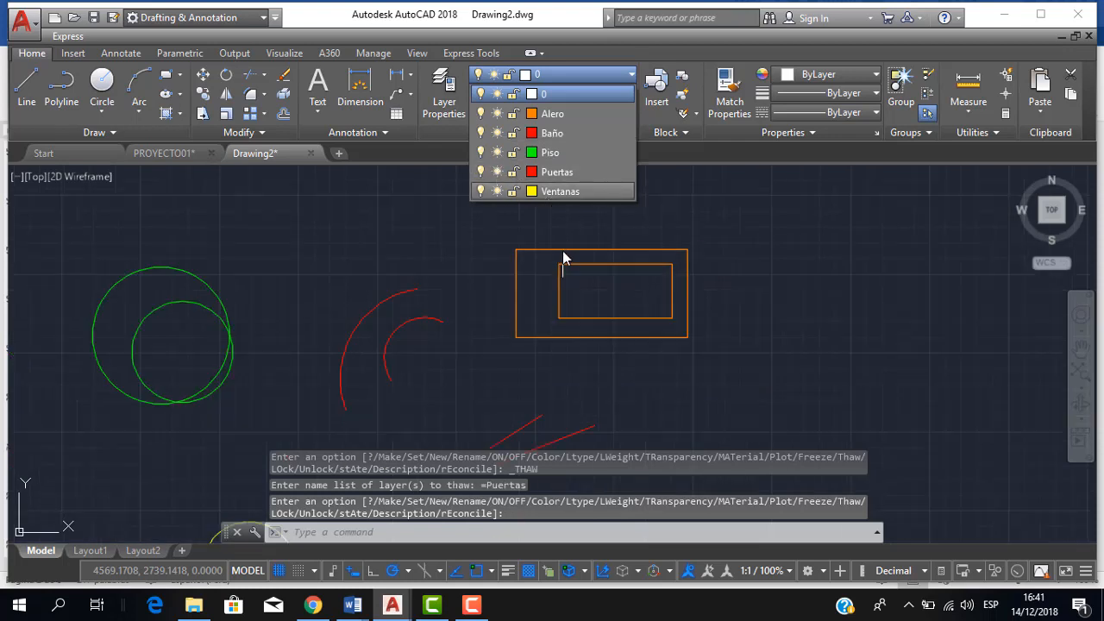
# Make Baño the current layer and draw a rectangle on it, to the right of the orange rectangles
pyautogui.click(578, 75)
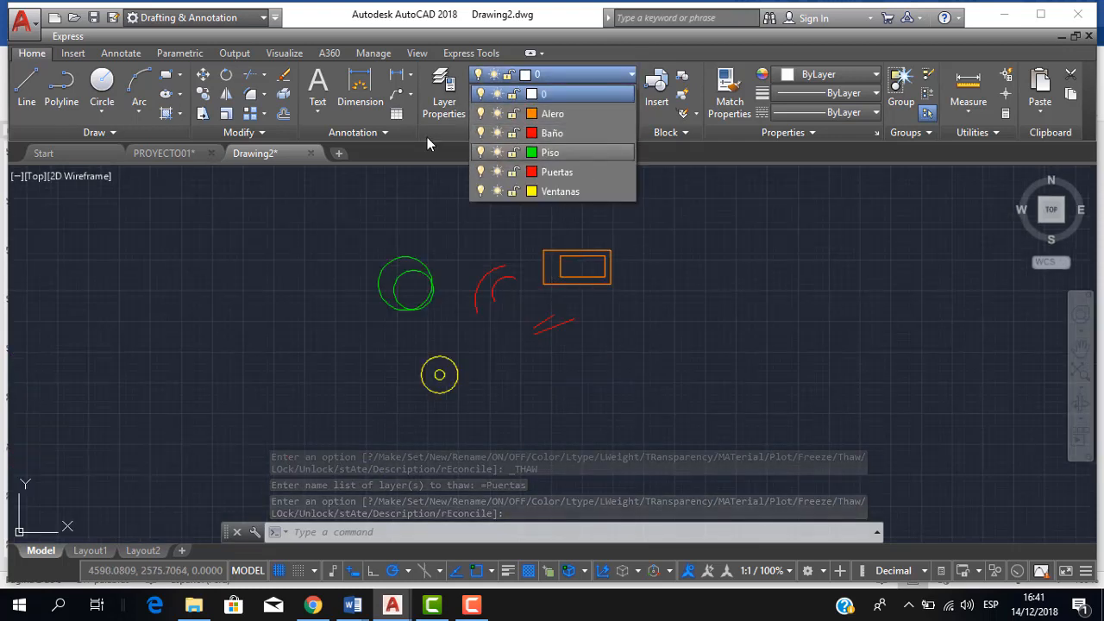
pyautogui.click(584, 136)
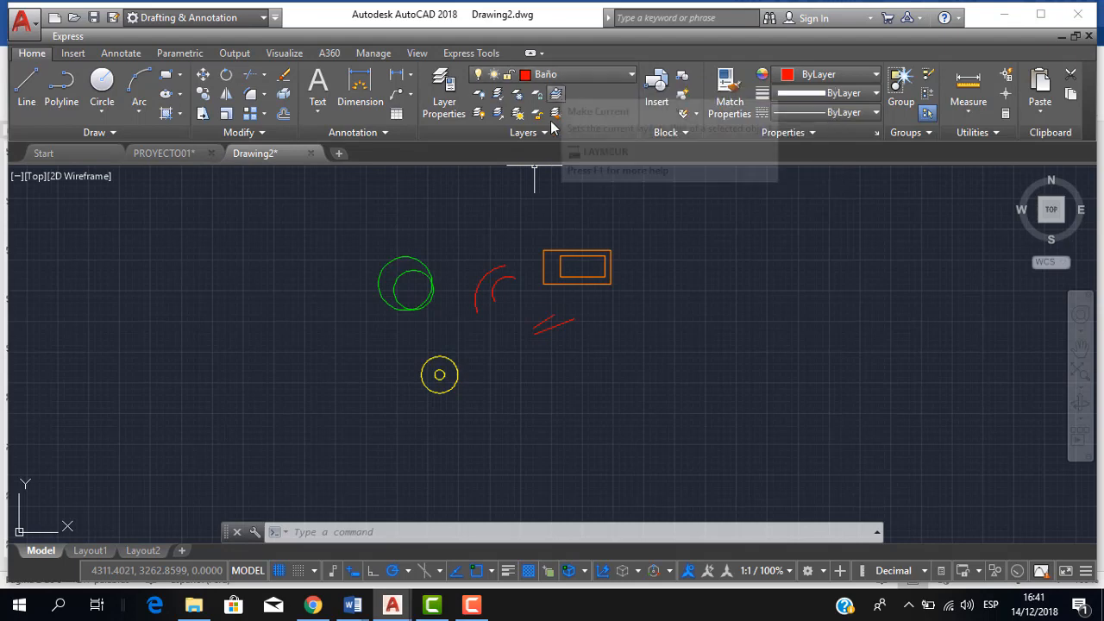
pyautogui.scroll(-2, 536, 237)
pyautogui.scroll(2, 537, 237)
pyautogui.moveTo(497, 266); pyautogui.dragTo(472, 308, button='middle')
pyautogui.scroll(2, 485, 278)
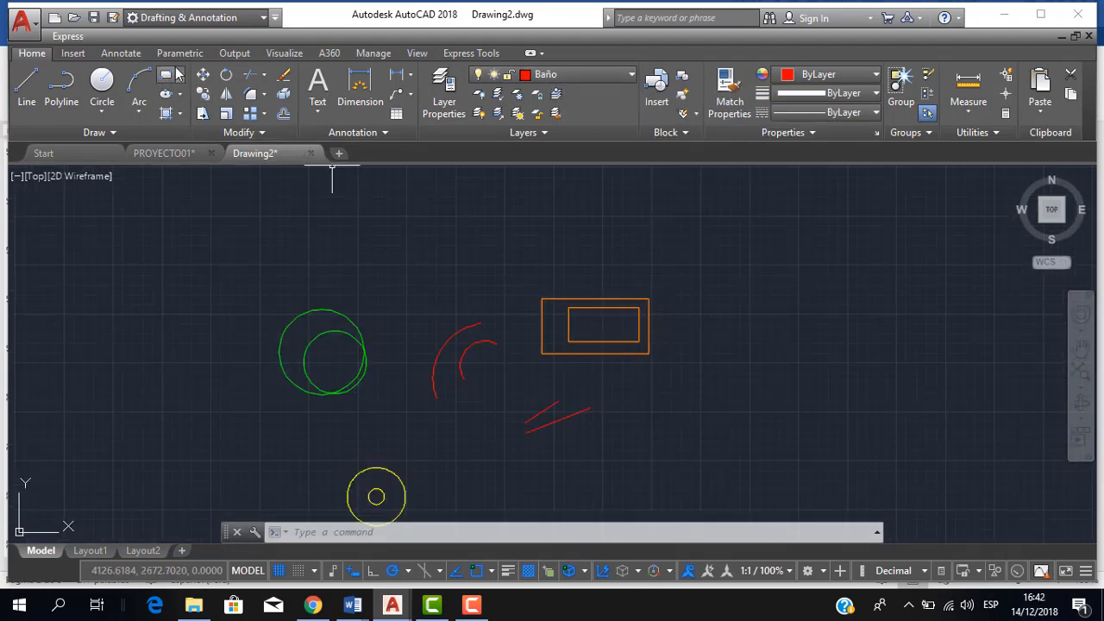
pyautogui.click(170, 79)
pyautogui.click(772, 266)
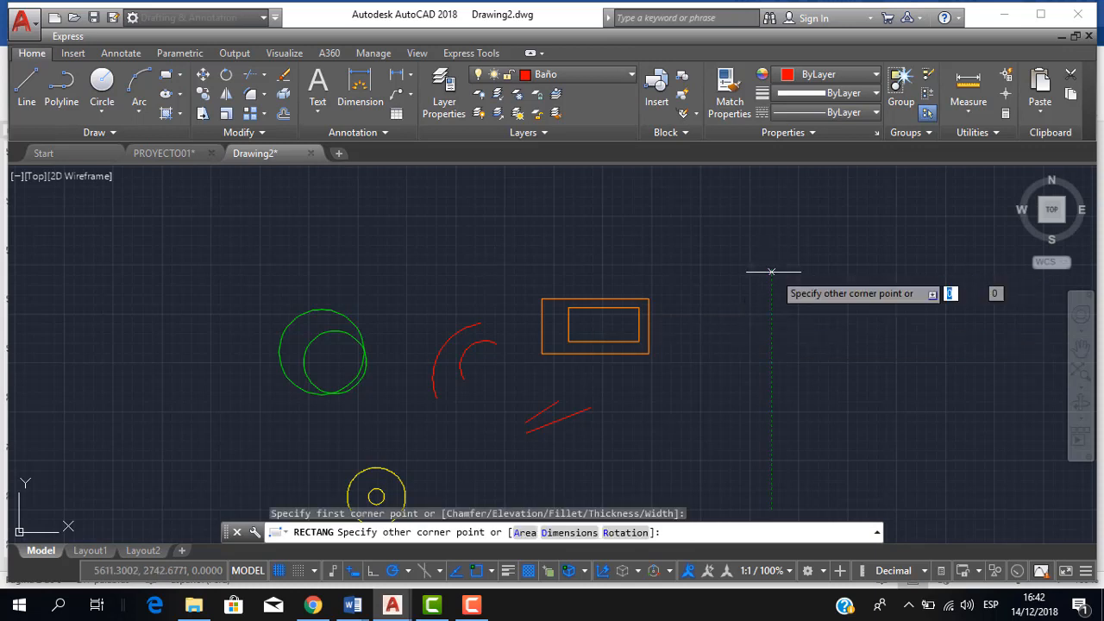
pyautogui.click(910, 353)
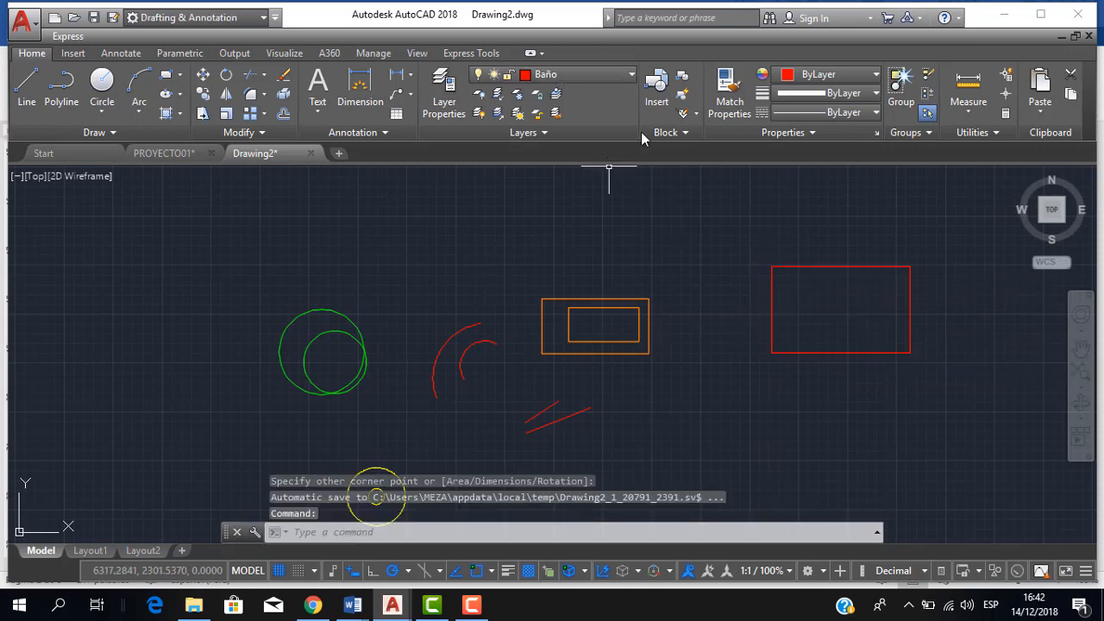
# Make layer 0 current and draw a large circle on it above the green circles
pyautogui.click(606, 77)
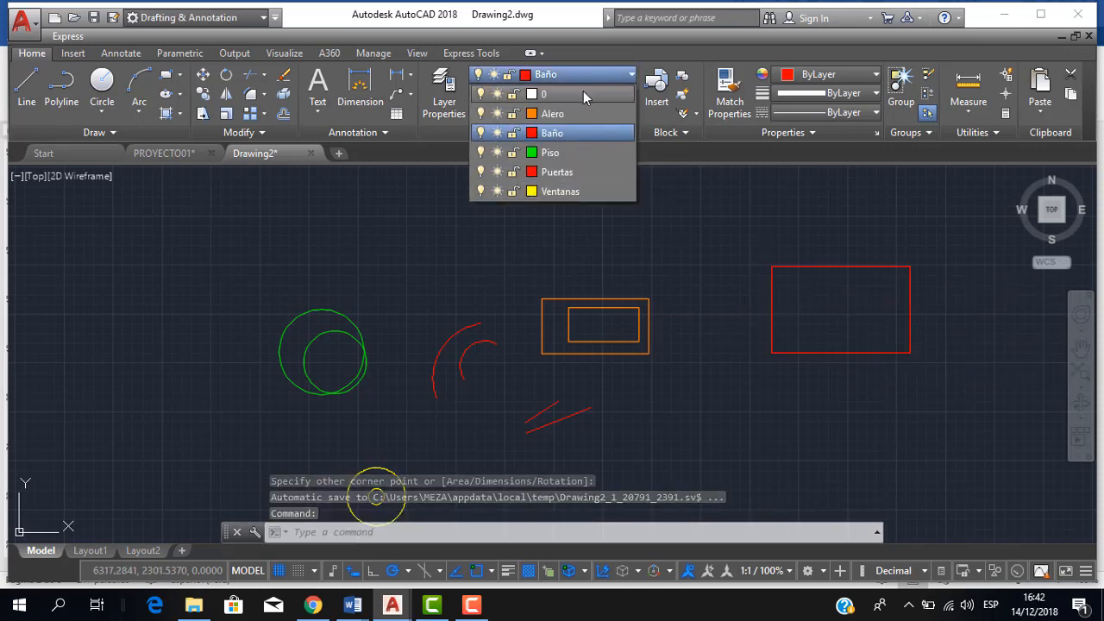
pyautogui.click(582, 90)
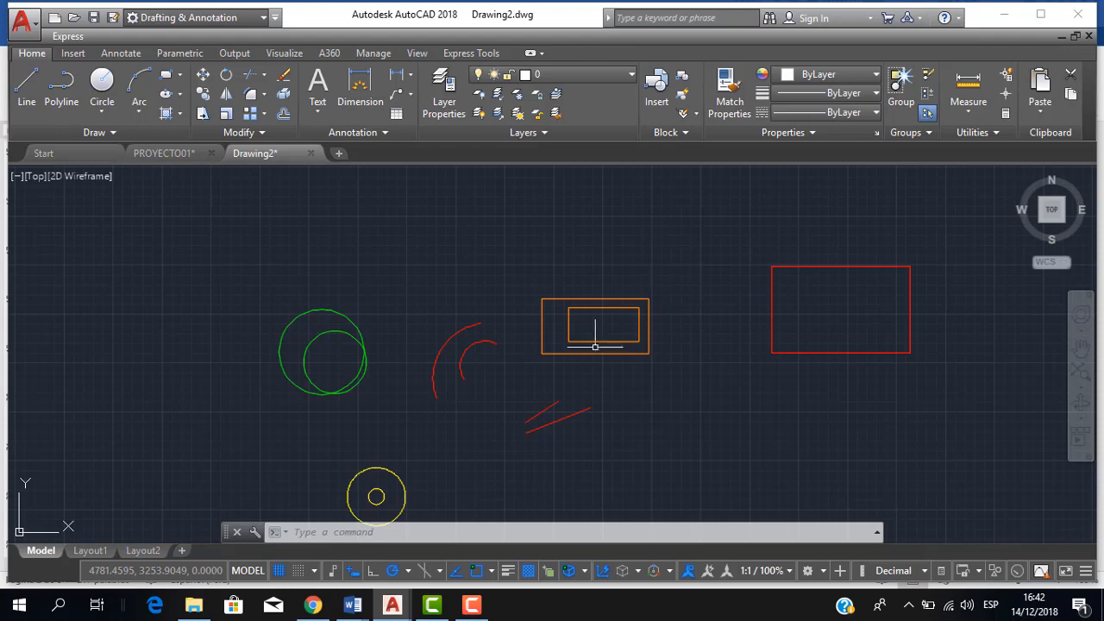
pyautogui.scroll(2, 591, 320)
pyautogui.scroll(-2, 646, 296)
pyautogui.moveTo(594, 337)
pyautogui.mouseDown(button='middle')
pyautogui.moveTo(646, 296)
pyautogui.moveTo(764, 240)
pyautogui.moveTo(623, 313)
pyautogui.mouseUp(button='middle')
pyautogui.scroll(2, 719, 252)
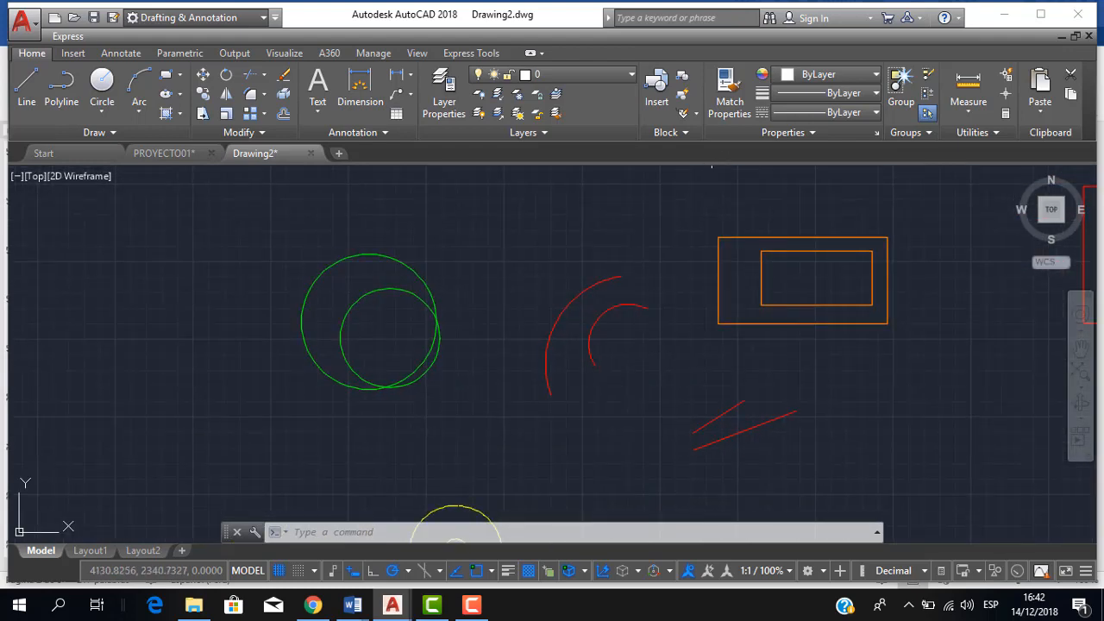
pyautogui.scroll(-2, 509, 291)
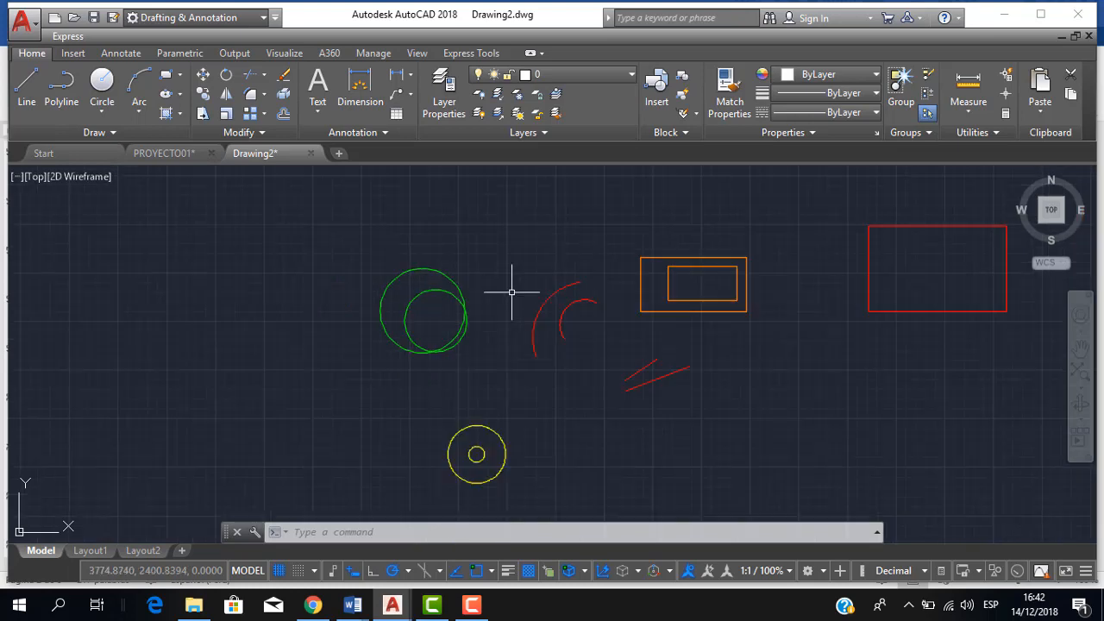
pyautogui.click(101, 80)
pyautogui.click(101, 79)
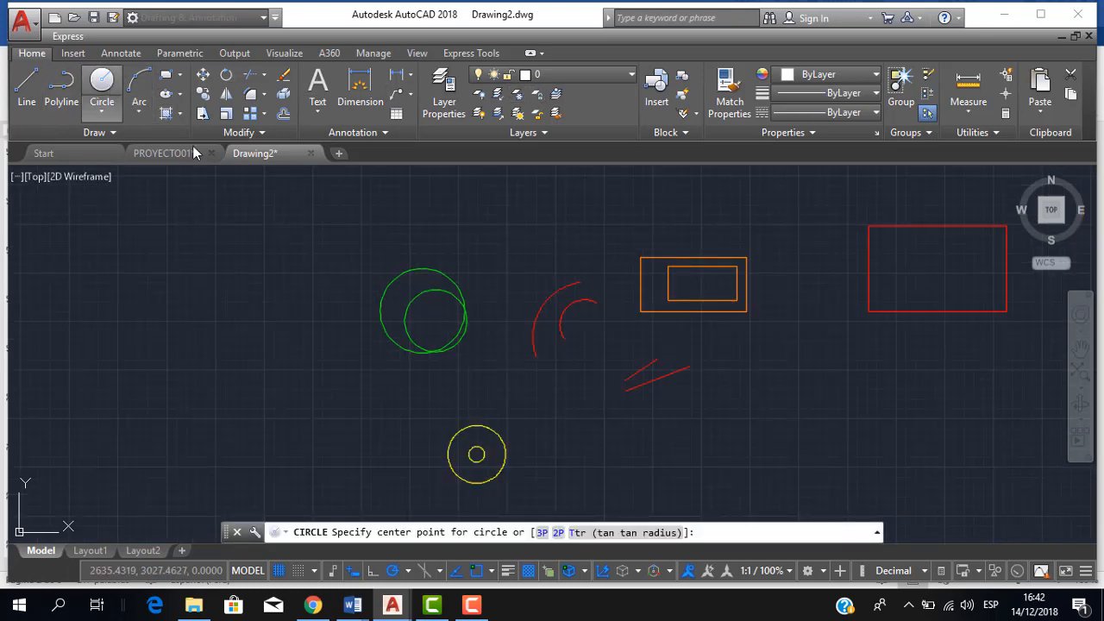
pyautogui.moveTo(431, 321); pyautogui.dragTo(592, 448, button='middle')
pyautogui.click(635, 293)
pyautogui.click(576, 235)
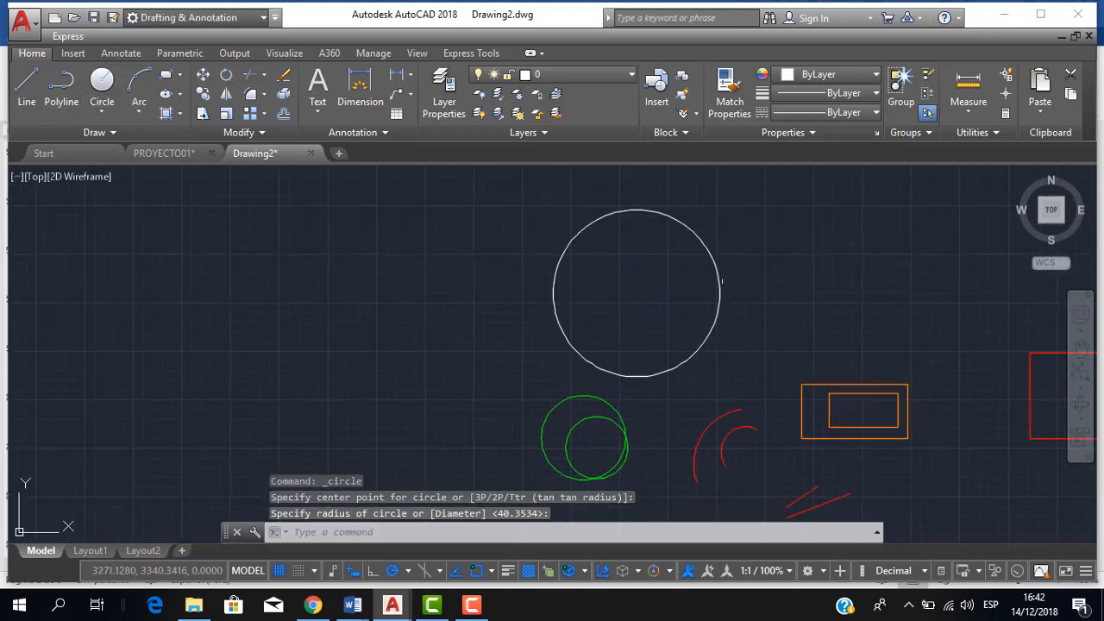
# Move the large white circle to the Alero layer
pyautogui.click(772, 321)
pyautogui.click(655, 262)
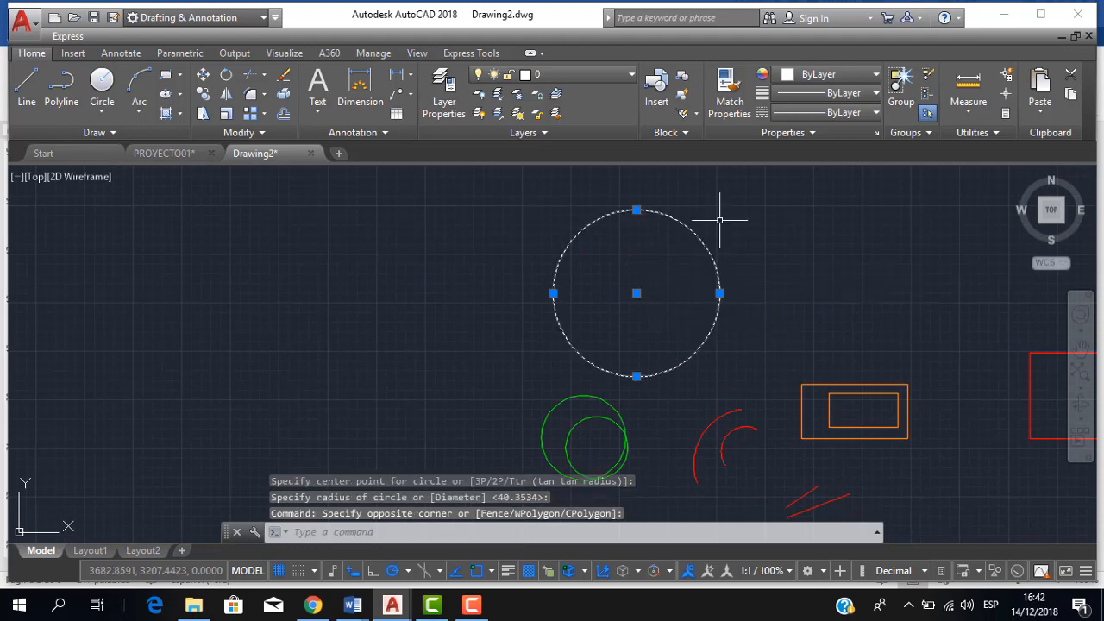
pyautogui.click(627, 80)
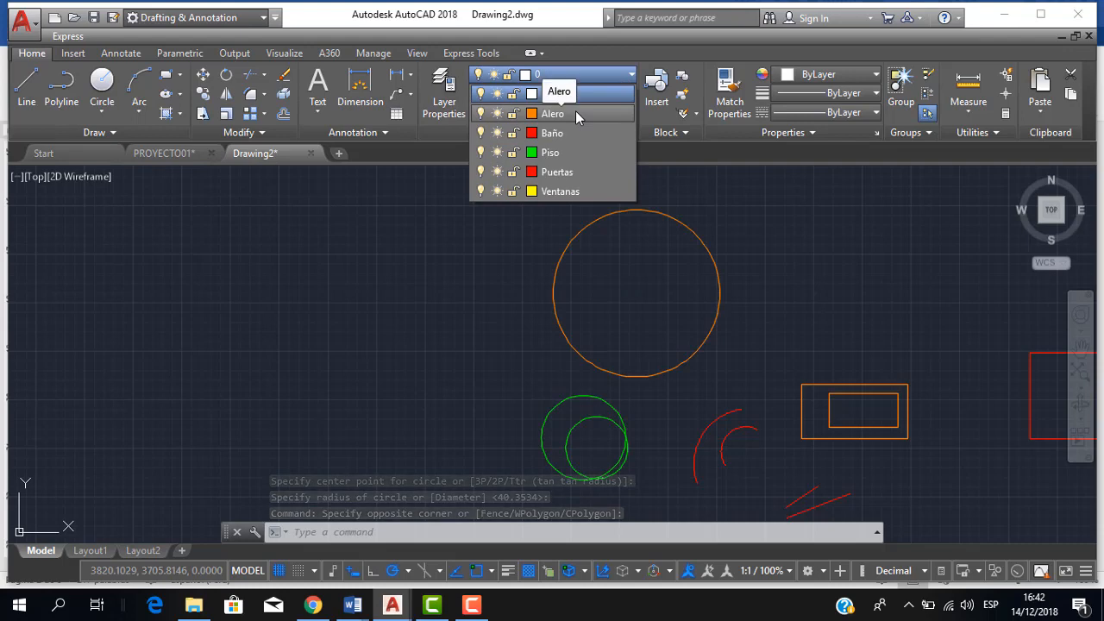
pyautogui.click(576, 110)
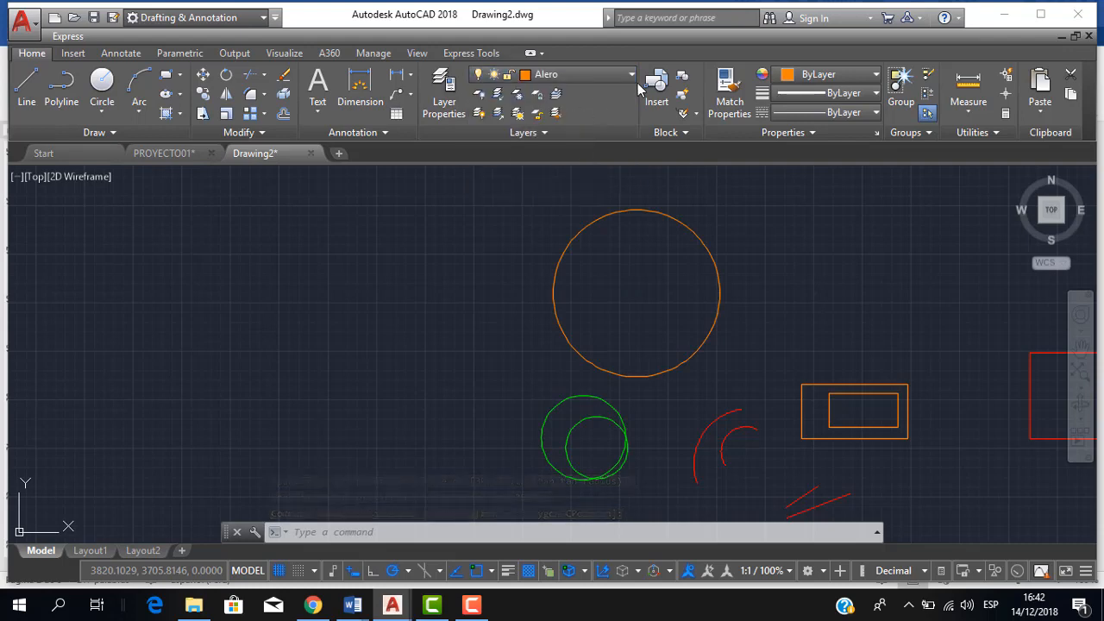
# Override the large circle's object color with Blue and clear the selection
pyautogui.click(858, 76)
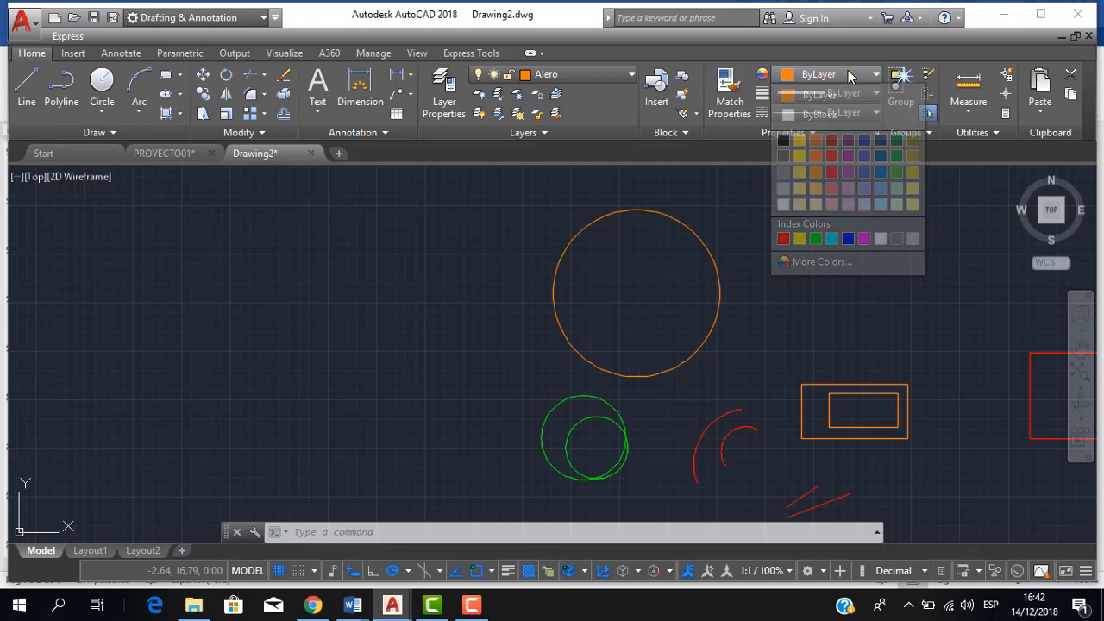
pyautogui.click(850, 74)
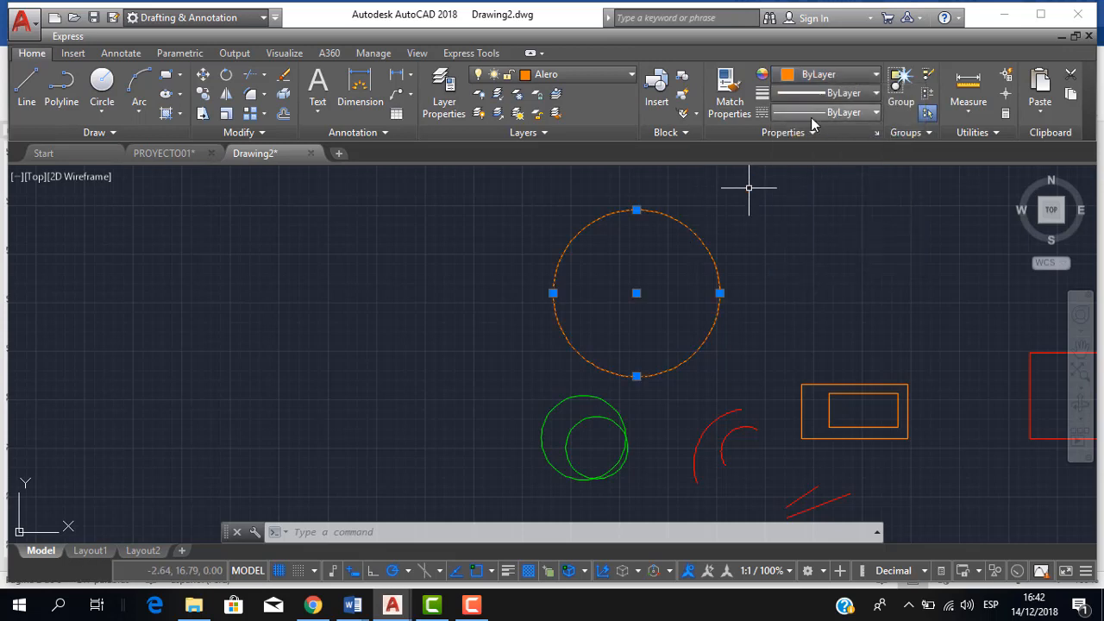
pyautogui.click(845, 76)
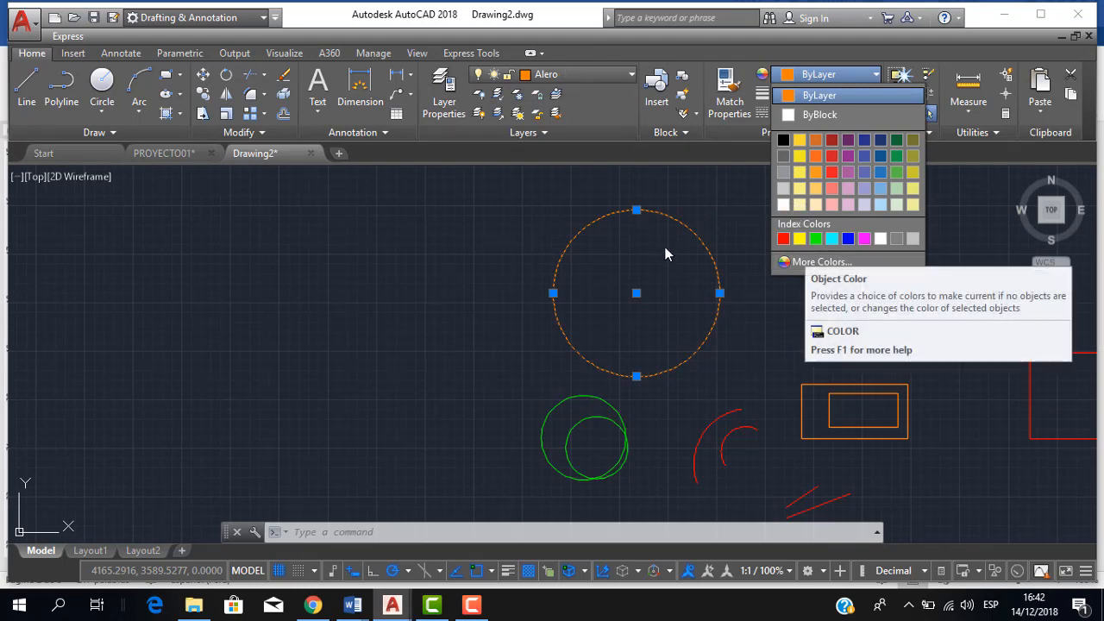
pyautogui.click(847, 238)
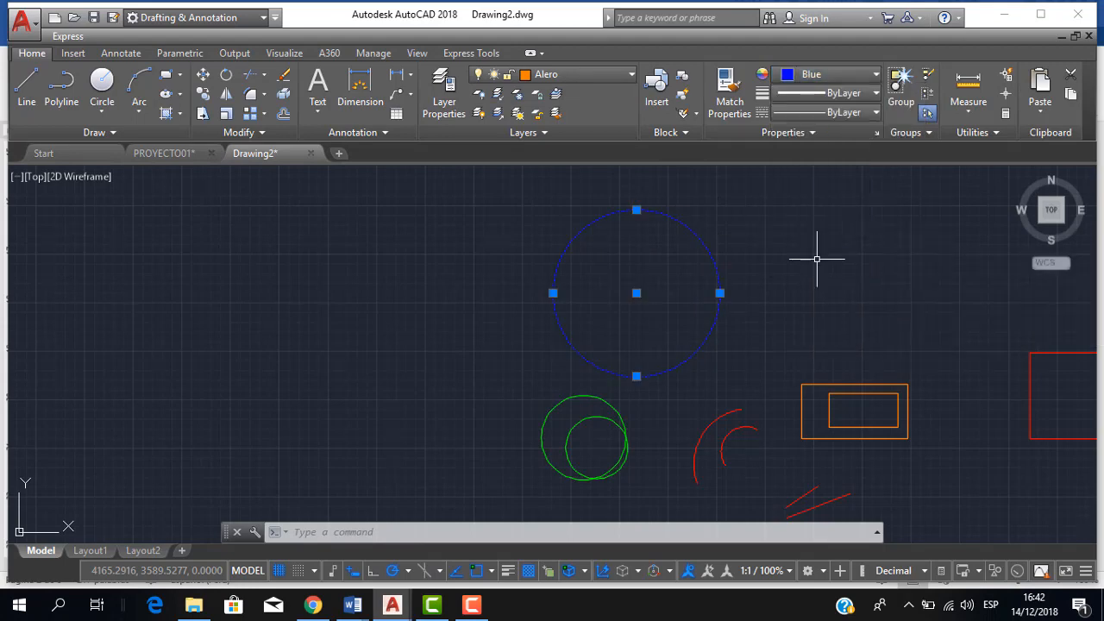
pyautogui.click(814, 259)
pyautogui.click(773, 264)
pyautogui.press('Escape')
# Reselect the large circle, set its object color back to ByLayer, and clear the selection
pyautogui.click(757, 293)
pyautogui.click(702, 244)
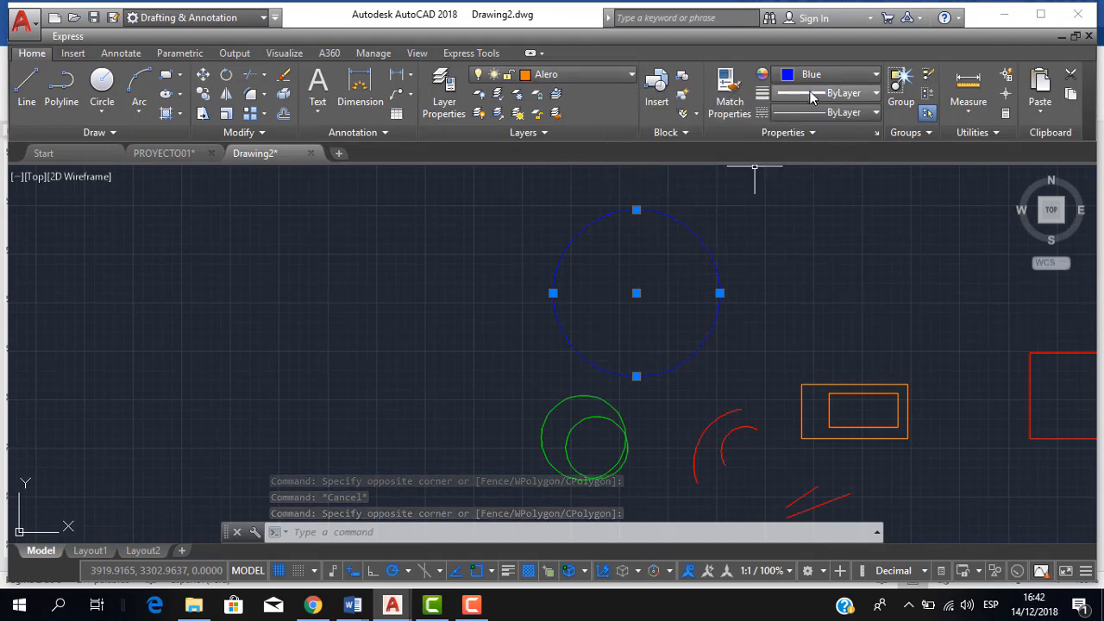
pyautogui.click(842, 74)
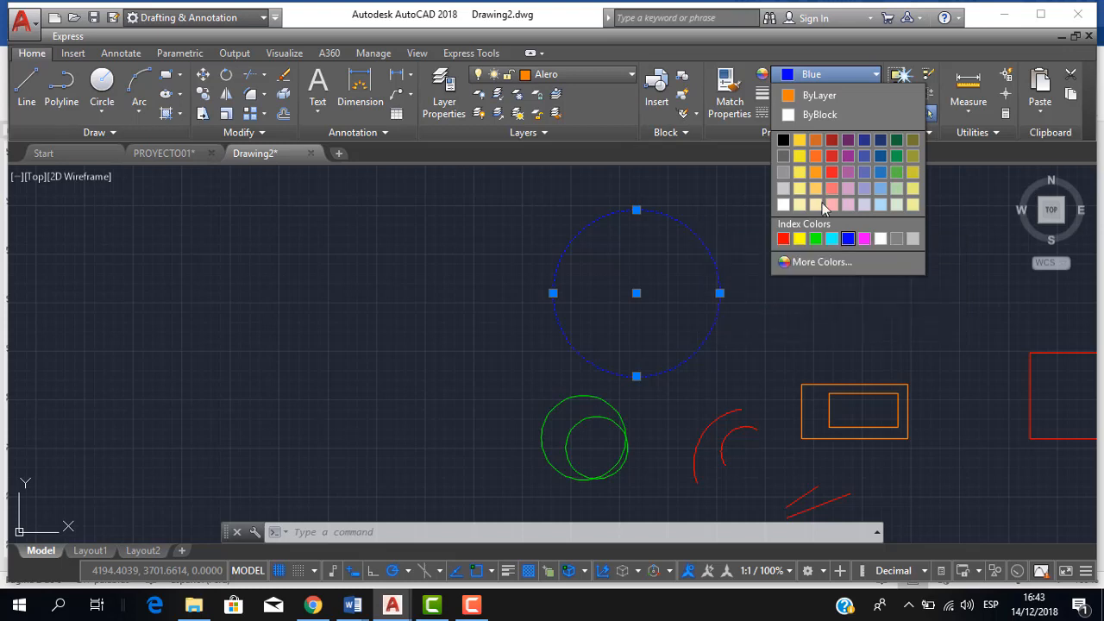
pyautogui.click(850, 236)
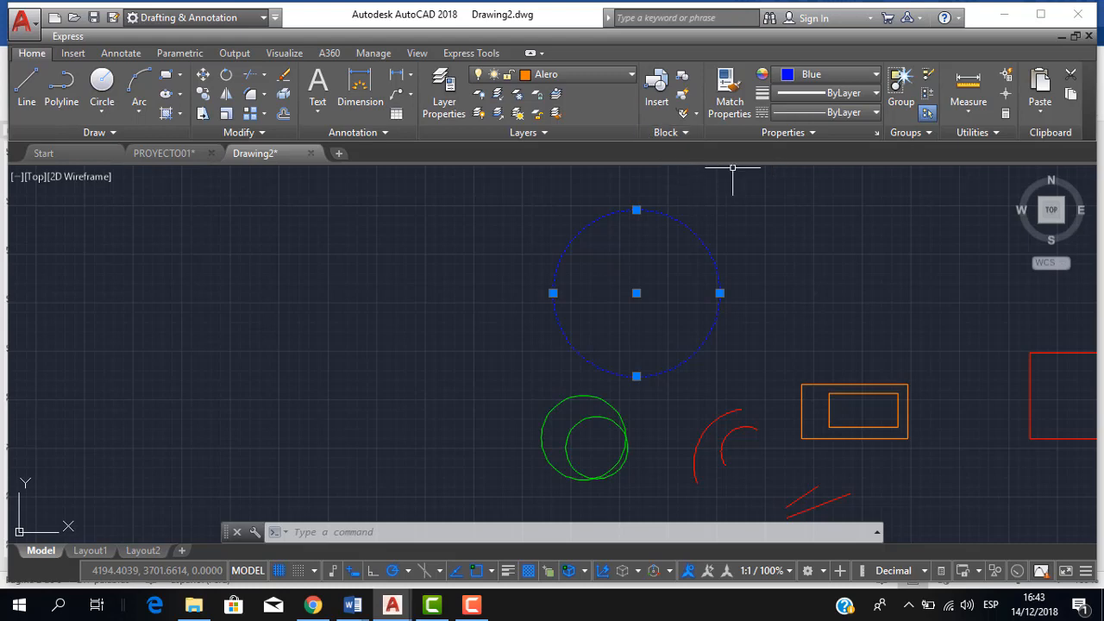
pyautogui.click(826, 75)
pyautogui.click(815, 92)
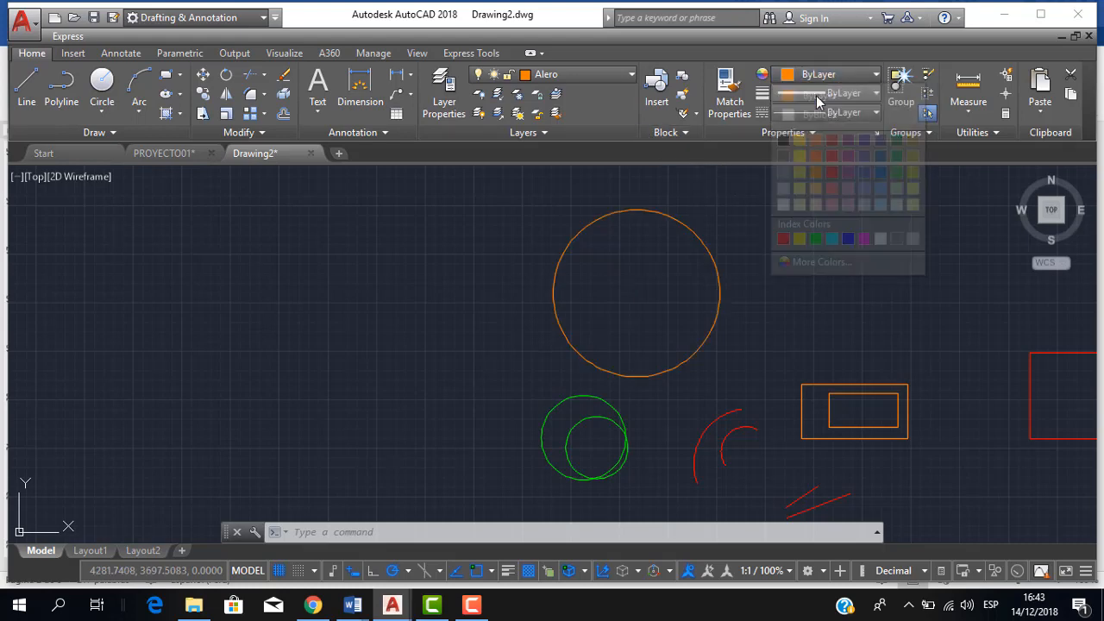
pyautogui.scroll(-2, 698, 243)
pyautogui.click(682, 262)
pyautogui.press('Escape')
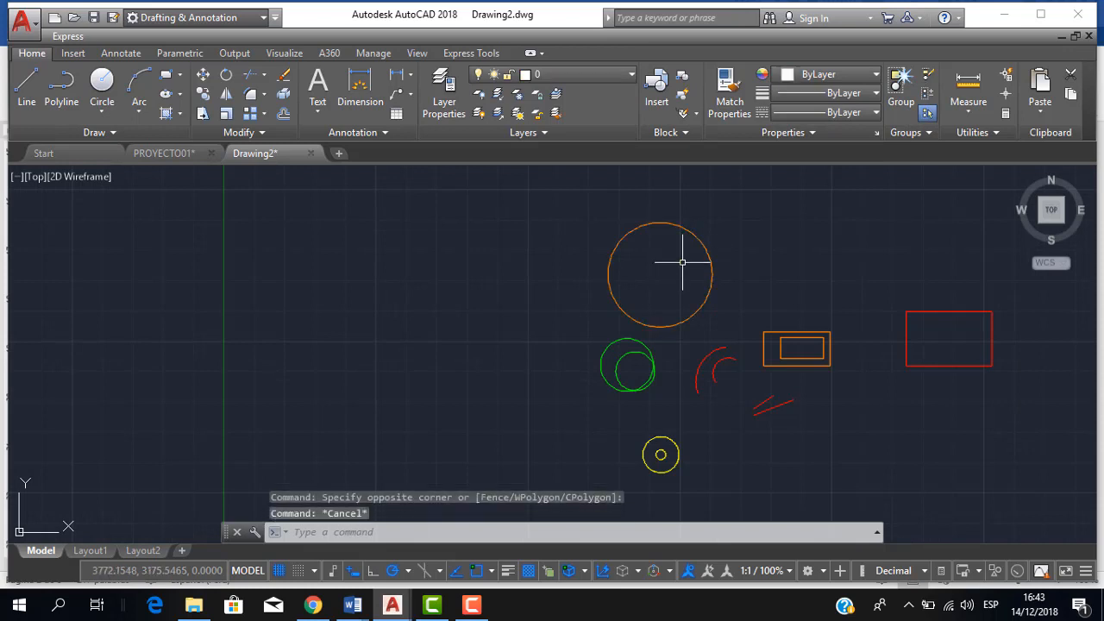
# Select the large circle to check its layer and color properties, and clear the selection
pyautogui.click(774, 291)
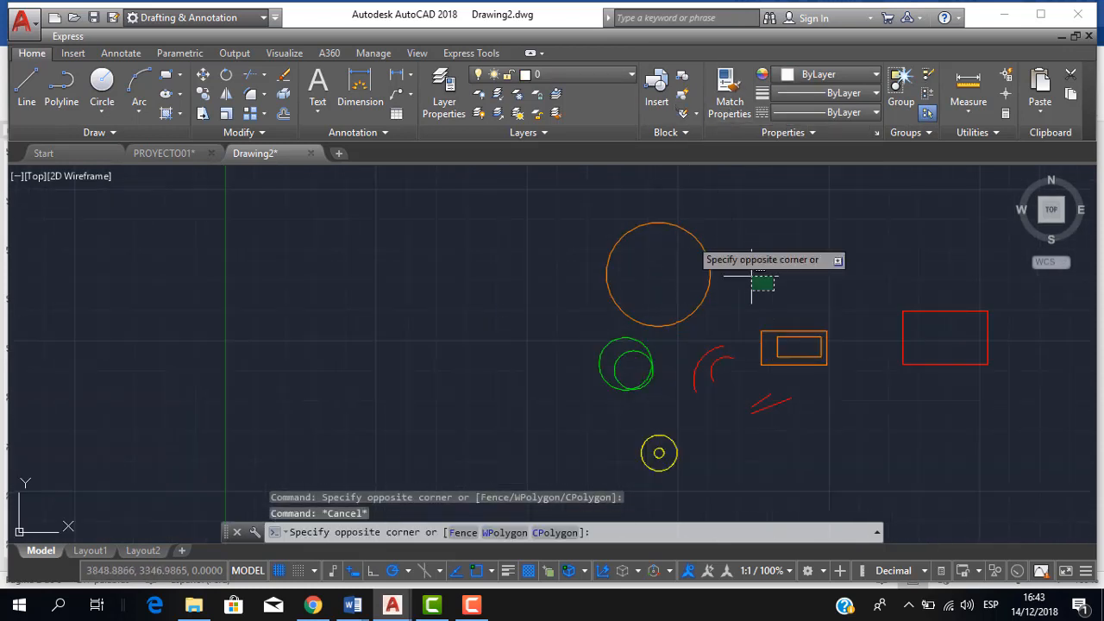
pyautogui.click(682, 246)
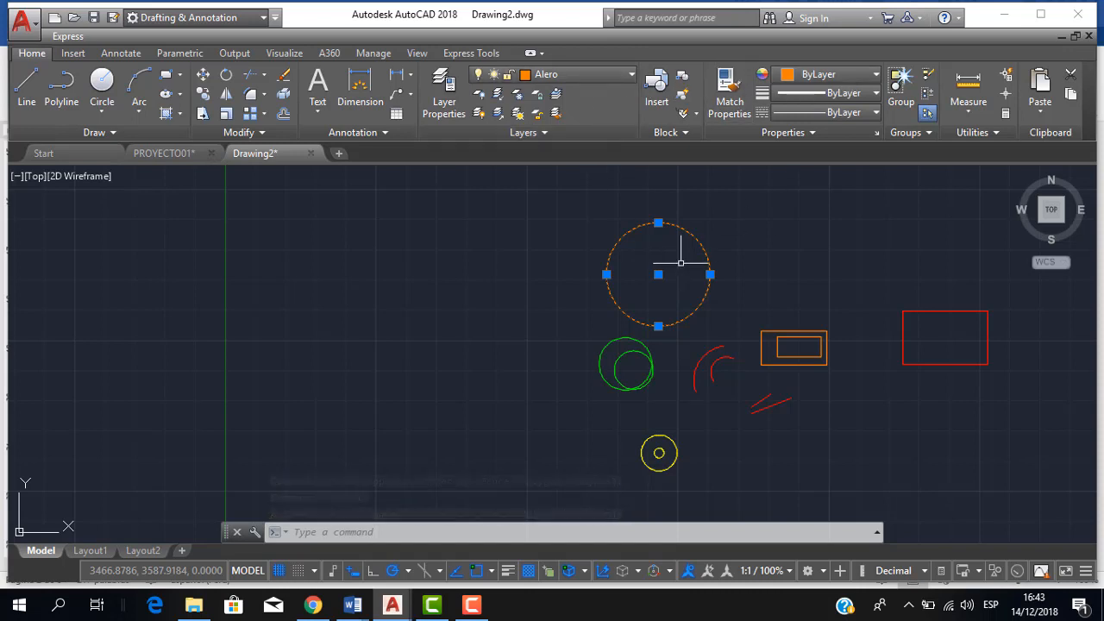
pyautogui.press('Escape')
pyautogui.scroll(-4, 678, 264)
pyautogui.scroll(4, 674, 286)
pyautogui.moveTo(673, 285)
pyautogui.mouseDown(button='middle')
pyautogui.moveTo(509, 289)
pyautogui.moveTo(501, 275)
pyautogui.mouseUp(button='middle')
pyautogui.scroll(-2, 510, 289)
pyautogui.scroll(2, 562, 268)
pyautogui.scroll(2, 547, 250)
pyautogui.scroll(-2, 544, 256)
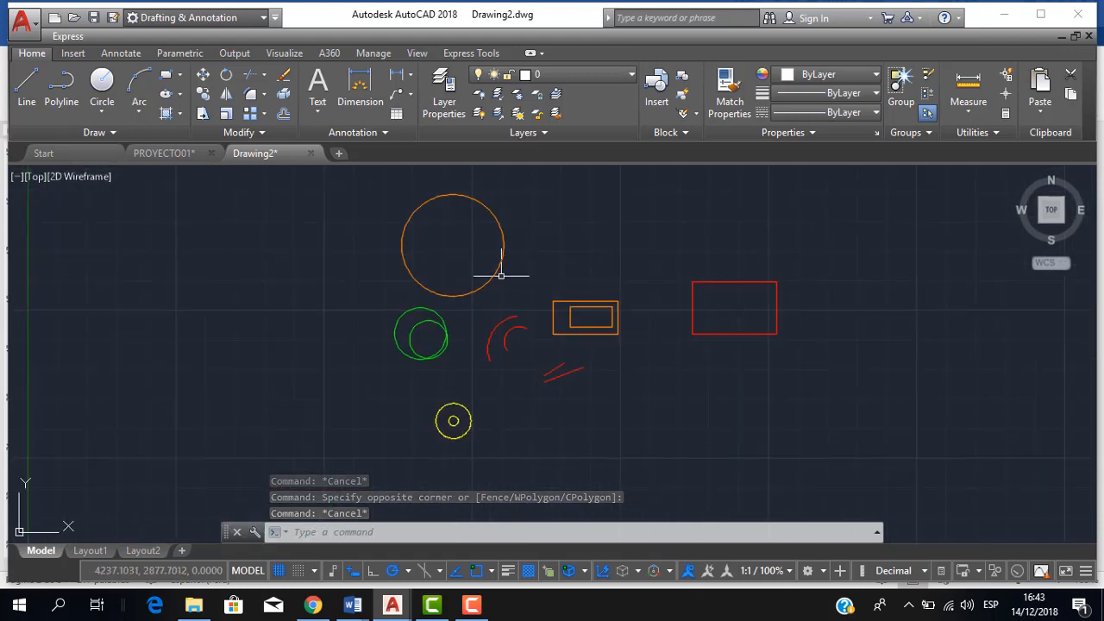
pyautogui.scroll(2, 501, 275)
pyautogui.scroll(-2, 496, 276)
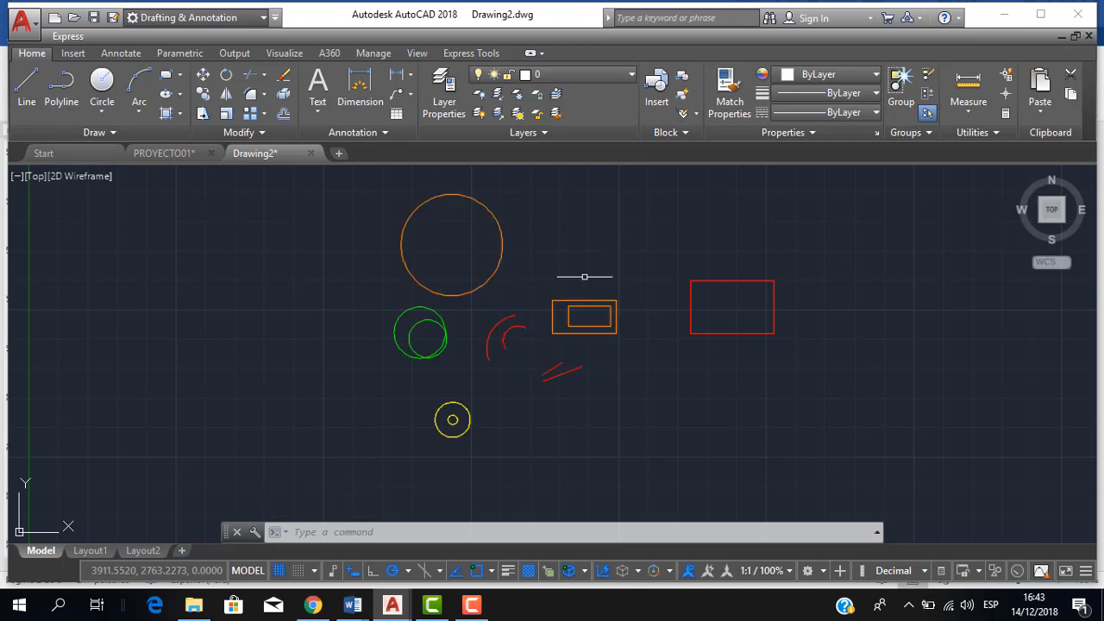
pyautogui.scroll(2, 520, 241)
pyautogui.scroll(-2, 526, 239)
pyautogui.scroll(2, 509, 289)
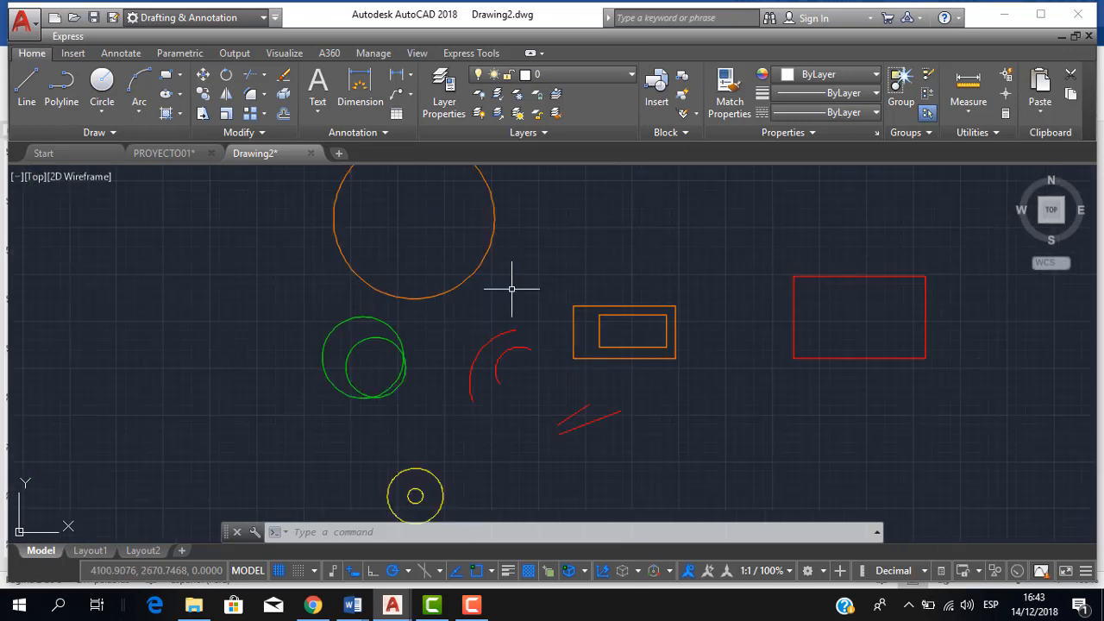
pyautogui.scroll(-2, 509, 290)
pyautogui.moveTo(523, 289)
pyautogui.mouseDown(button='middle')
pyautogui.moveTo(549, 236)
pyautogui.moveTo(493, 335)
pyautogui.mouseUp(button='middle')
pyautogui.scroll(2, 549, 300)
pyautogui.scroll(-2, 546, 299)
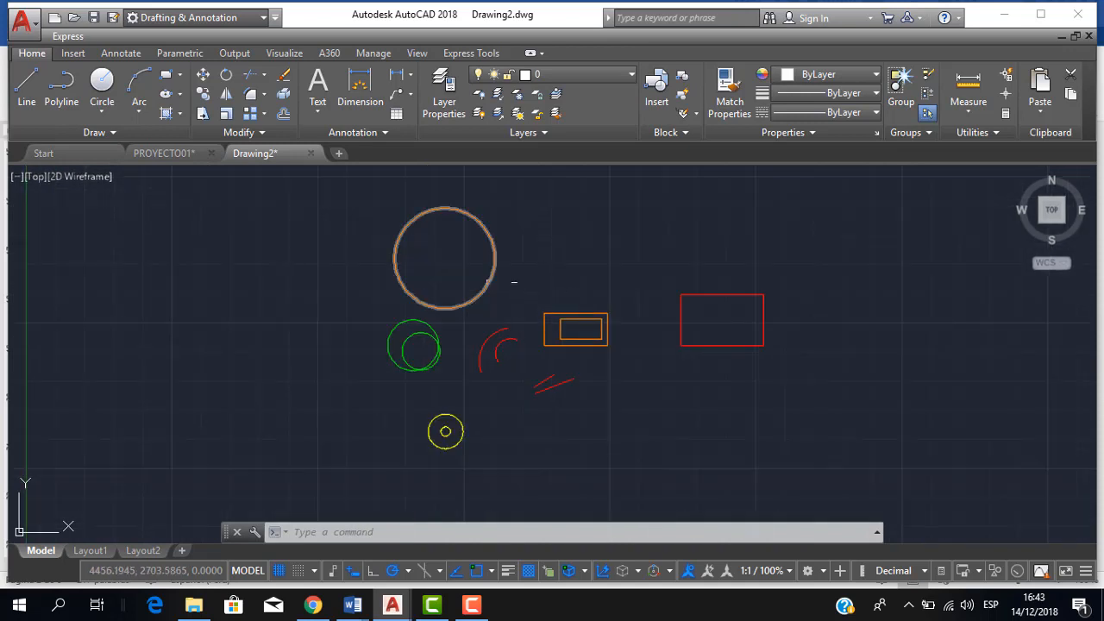
pyautogui.scroll(2, 506, 288)
pyautogui.scroll(-2, 534, 300)
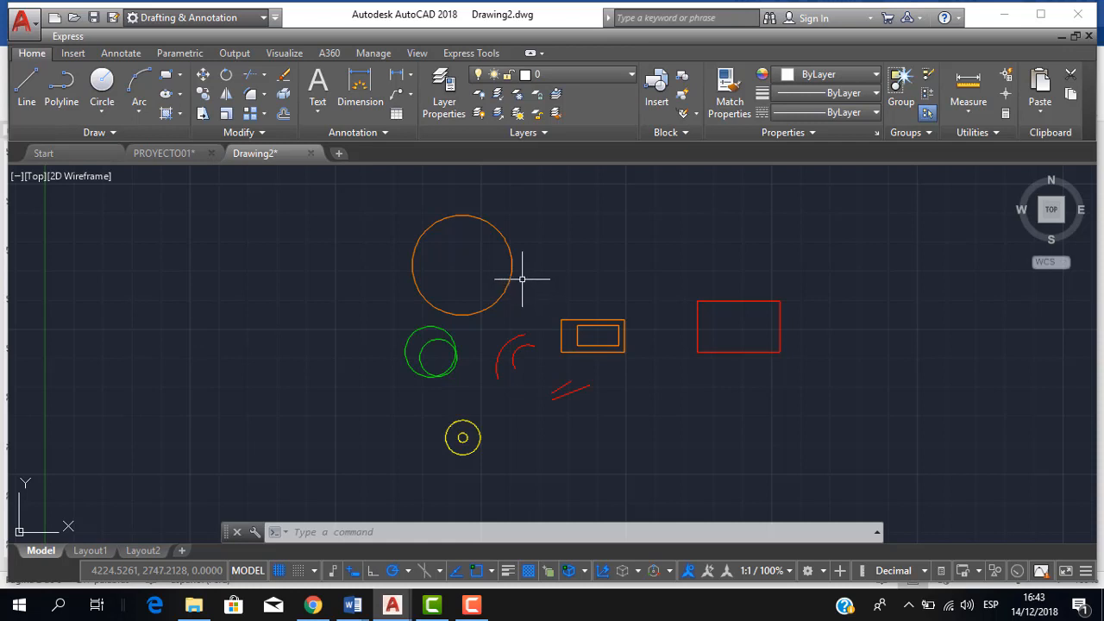
pyautogui.scroll(1, 477, 303)
pyautogui.scroll(-1, 478, 302)
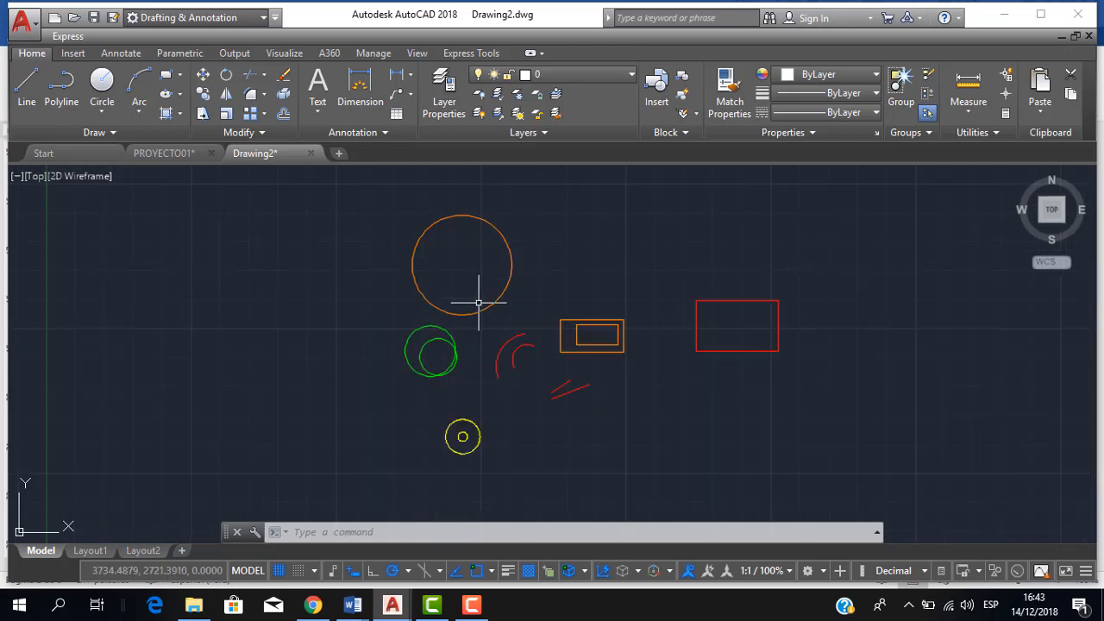
pyautogui.click(587, 74)
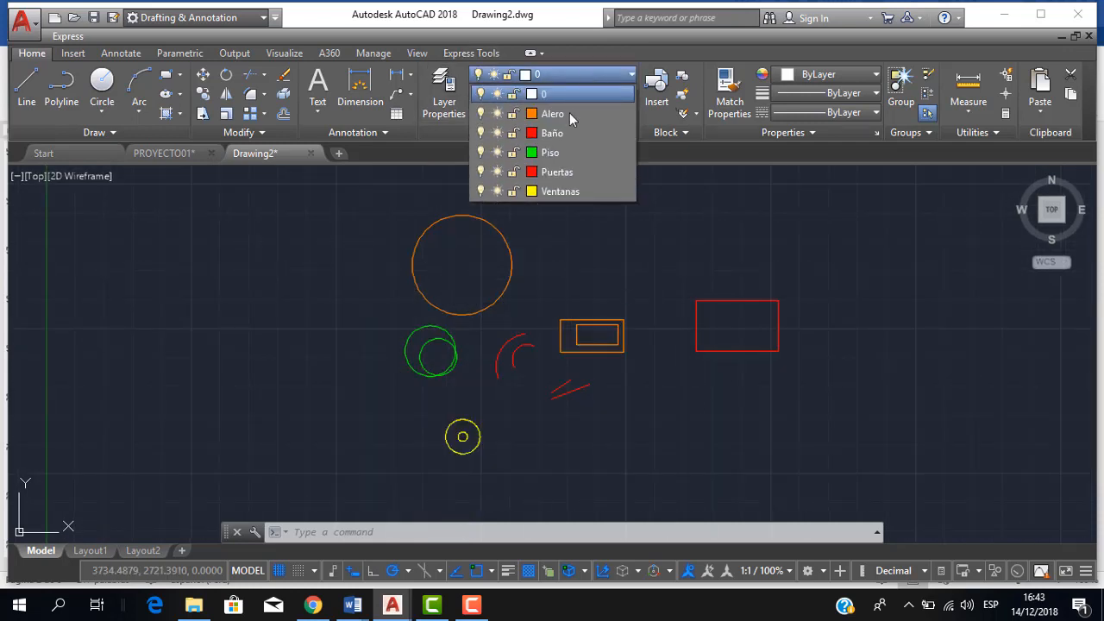
pyautogui.click(667, 473)
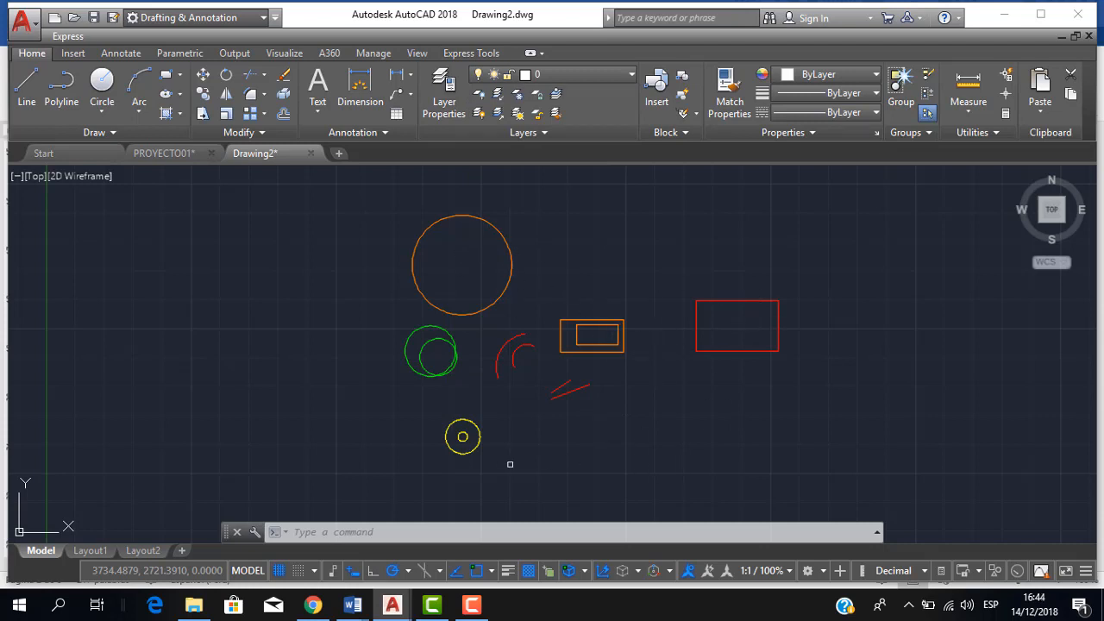
pyautogui.scroll(2, 579, 276)
pyautogui.scroll(-2, 574, 276)
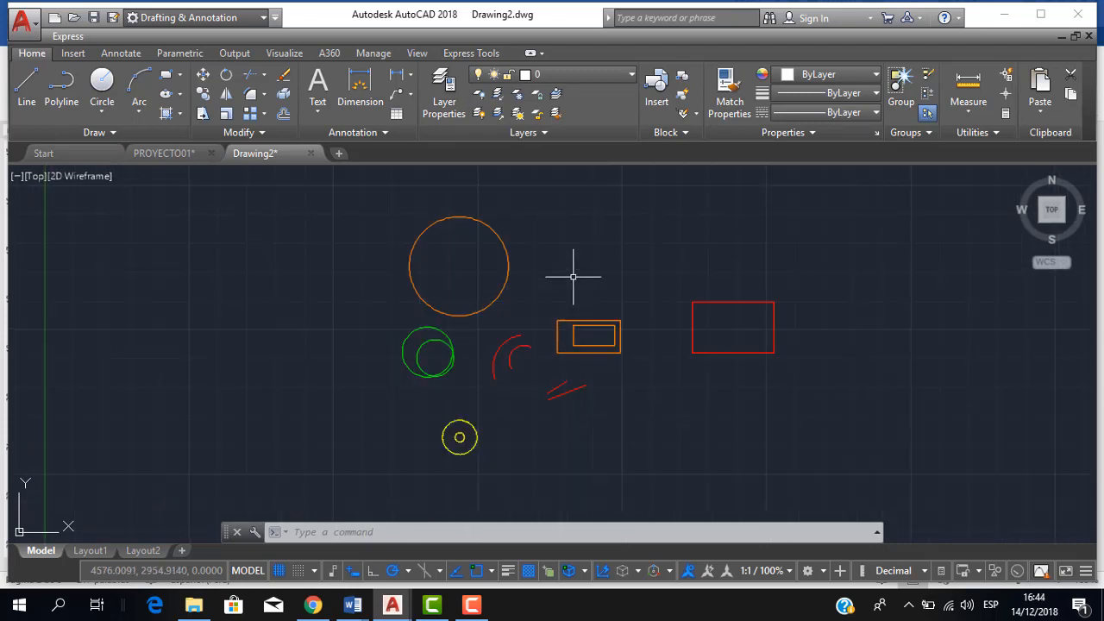
pyautogui.moveTo(574, 276); pyautogui.dragTo(571, 276, button='middle')
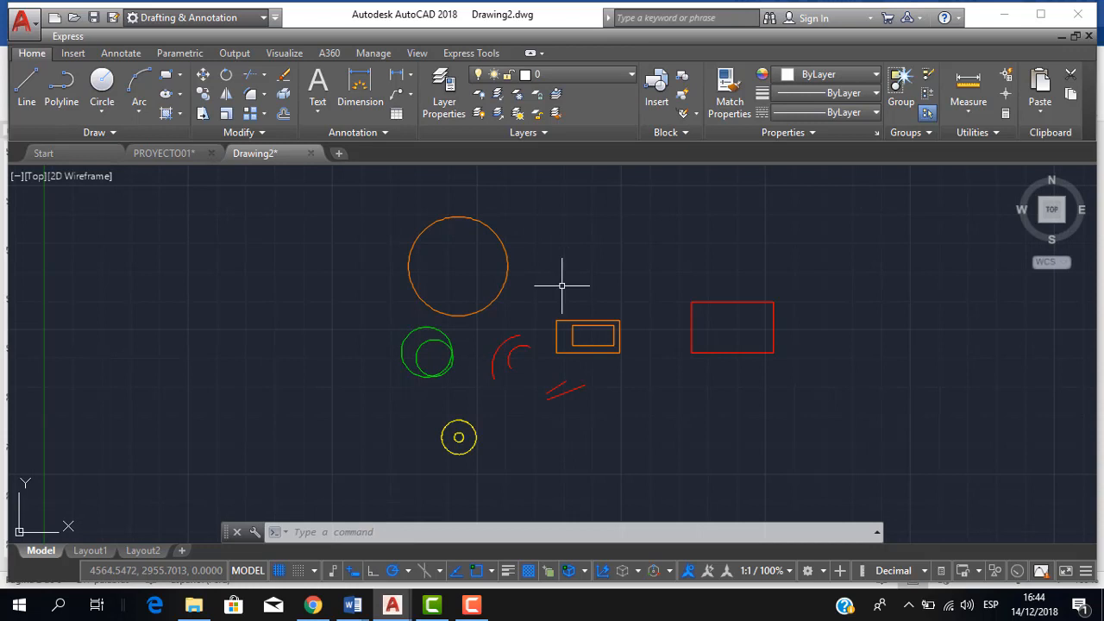
# Try to delete the Alero layer in the Layer Properties Manager while objects are still on it, and close the manager
pyautogui.click(444, 97)
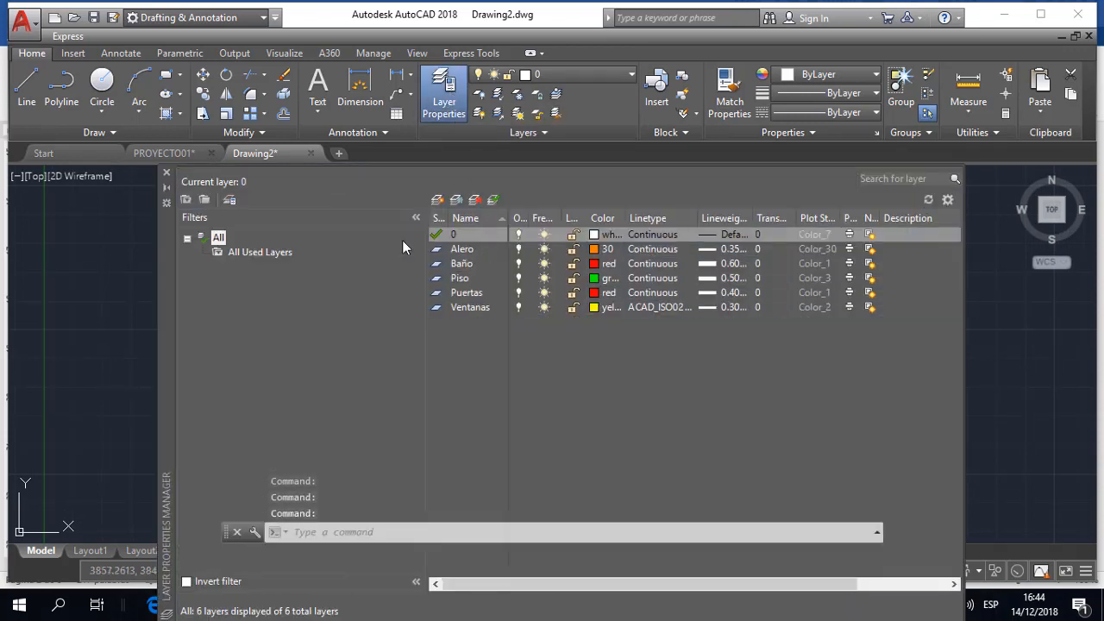
pyautogui.moveTo(171, 317); pyautogui.dragTo(172, 446)
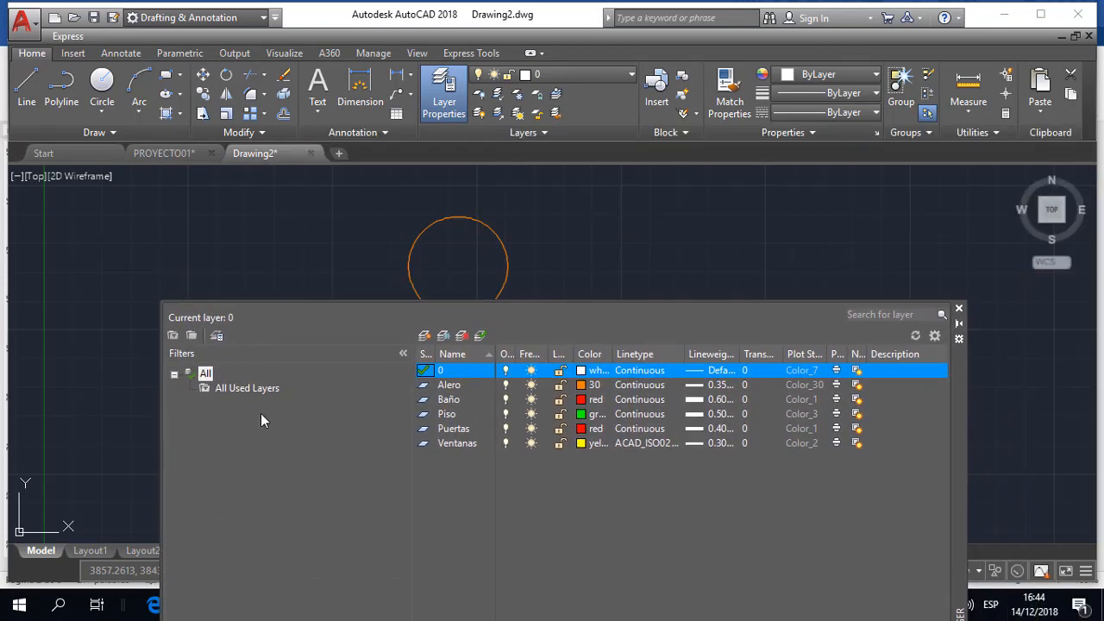
pyautogui.click(464, 387)
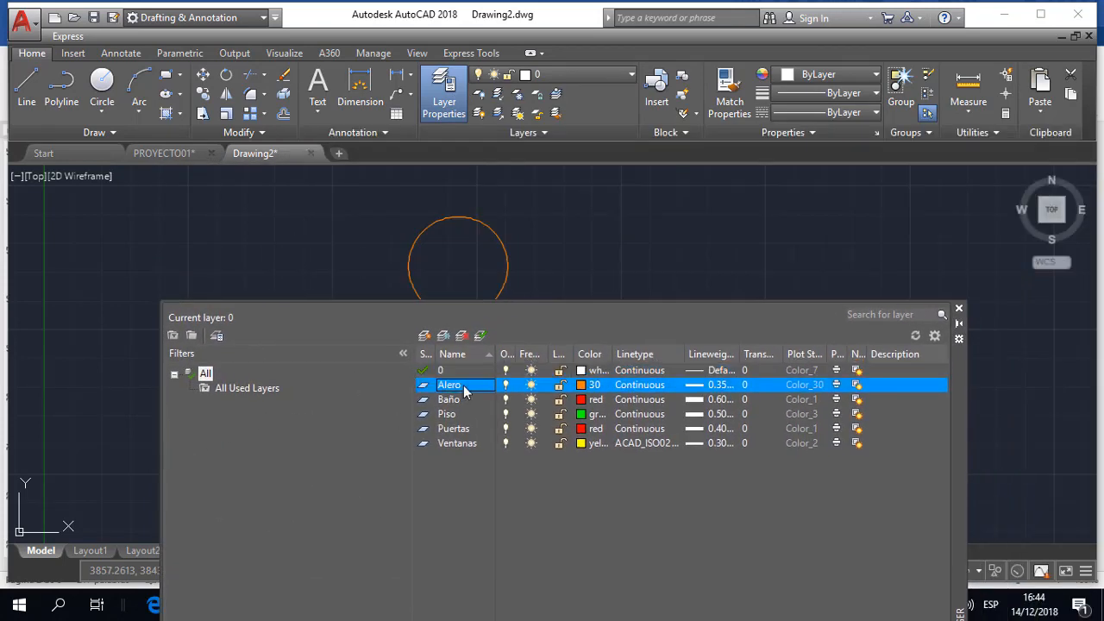
pyautogui.click(463, 335)
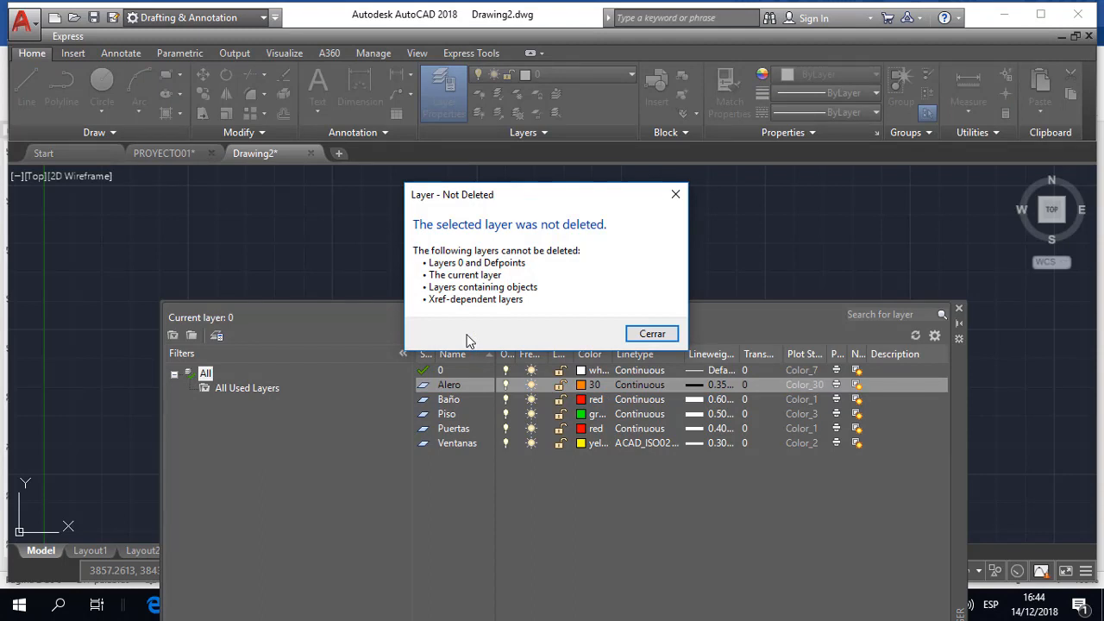
pyautogui.click(674, 195)
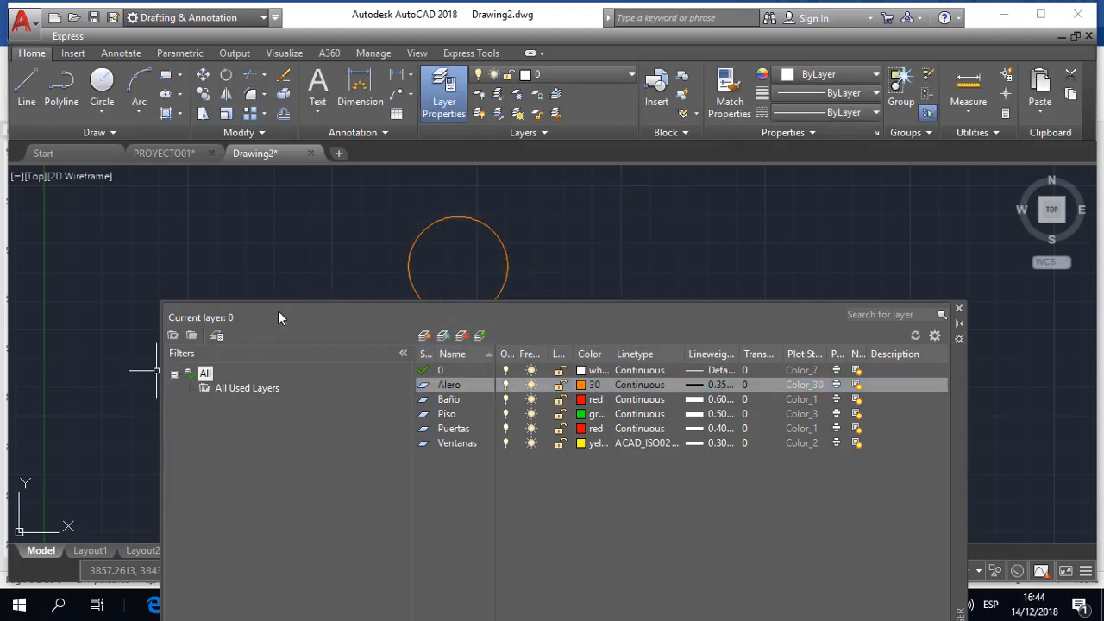
pyautogui.click(958, 308)
# Erase the large orange circle and the two nested orange rectangles on the Alero layer
pyautogui.click(614, 319)
pyautogui.click(405, 214)
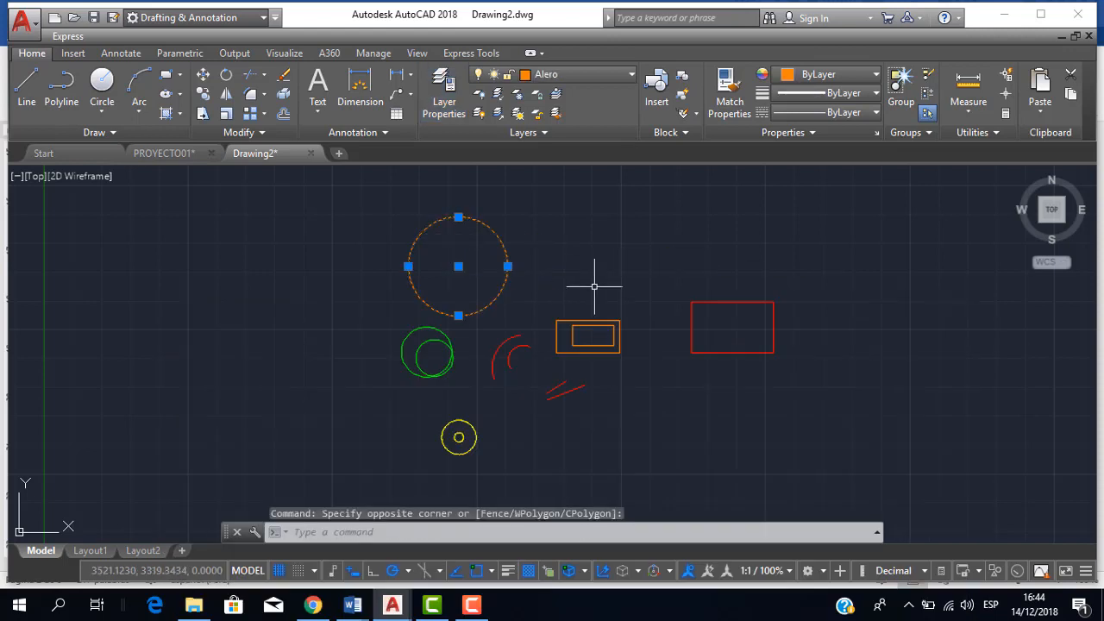
pyautogui.press('Delete')
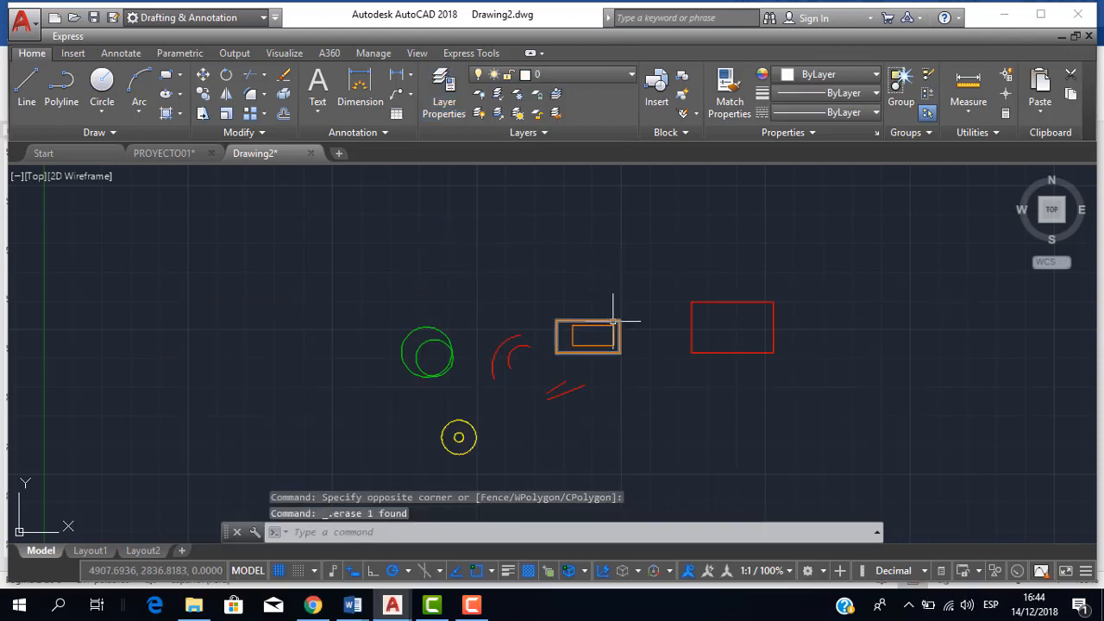
pyautogui.click(614, 321)
pyautogui.press('Escape')
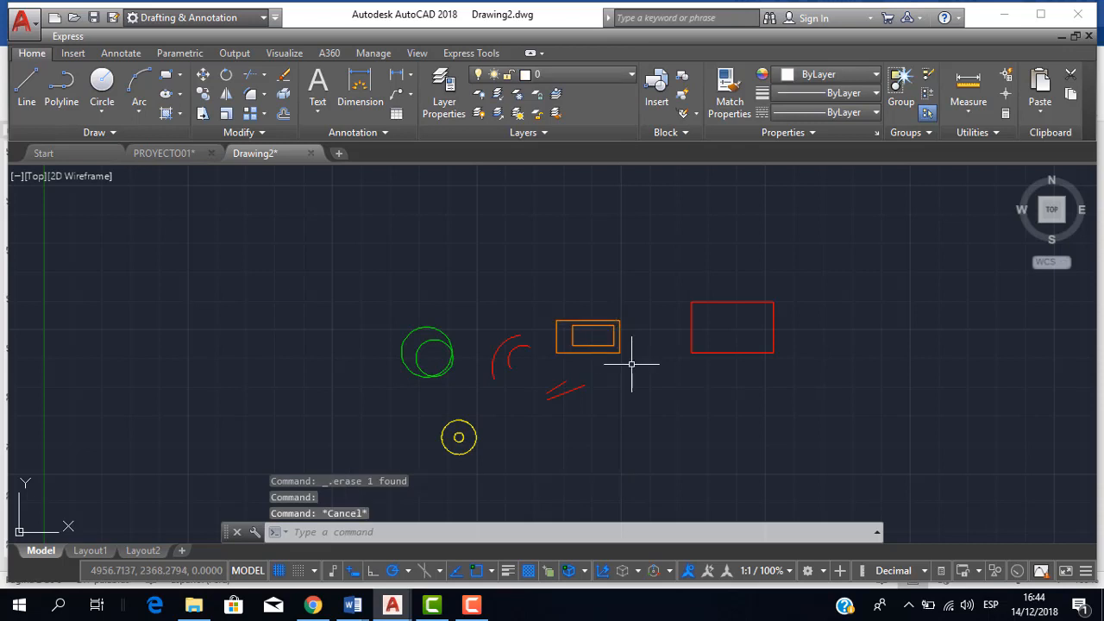
pyautogui.click(631, 365)
pyautogui.click(592, 297)
pyautogui.press('Delete')
pyautogui.scroll(2, 532, 343)
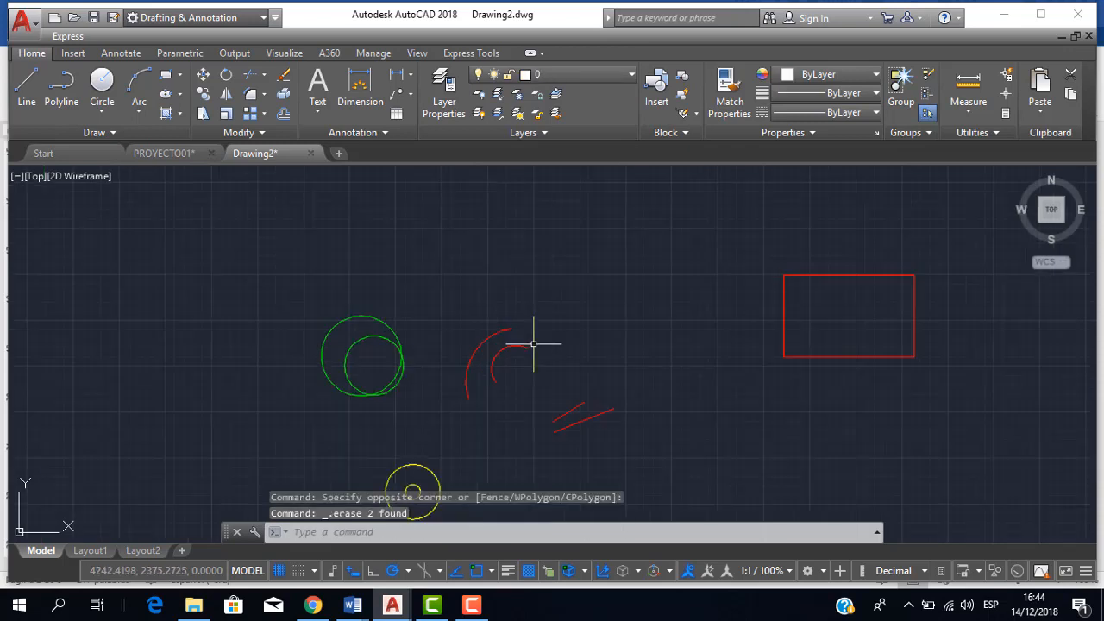
pyautogui.scroll(-2, 530, 345)
pyautogui.moveTo(529, 344); pyautogui.dragTo(554, 312, button='middle')
pyautogui.scroll(2, 540, 303)
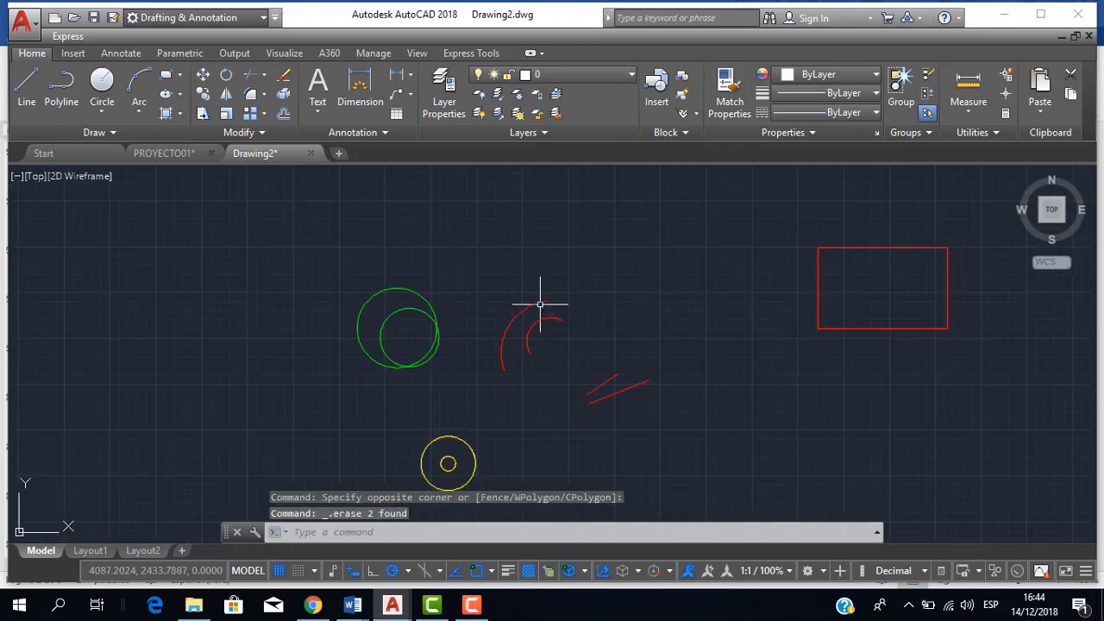
pyautogui.scroll(-2, 540, 304)
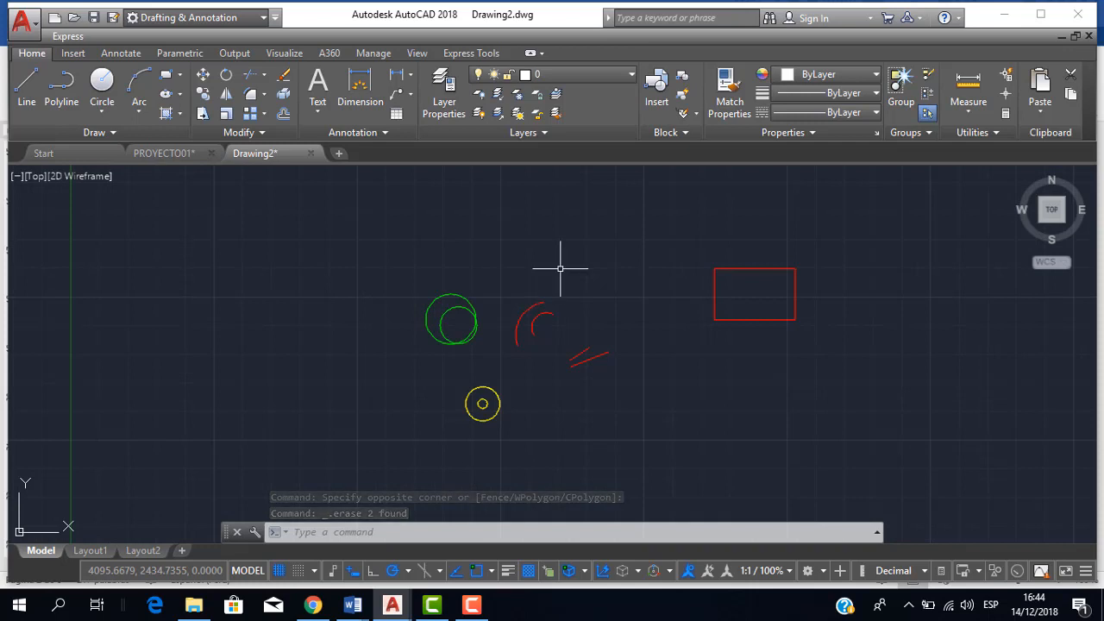
# Undo the erasures of the large circle and the nested rectangles
pyautogui.hotkey('ctrl', 'z')
pyautogui.hotkey('ctrl', 'z')
pyautogui.hotkey('ctrl', 'z')
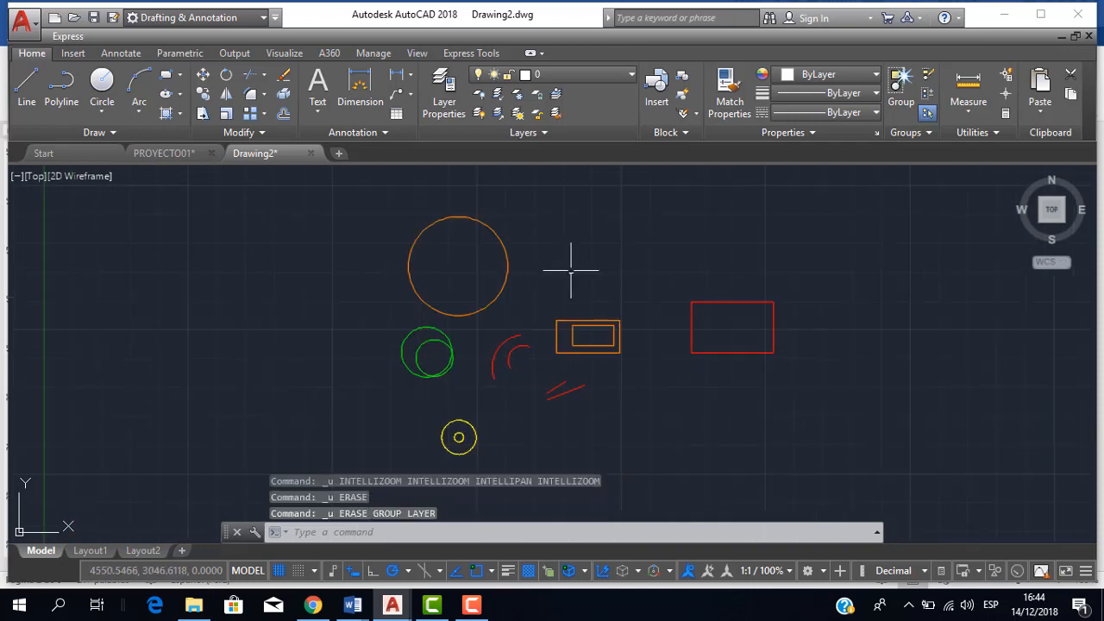
# Move the large orange circle and the two nested rectangles to layer 0 and clear the selection
pyautogui.click(576, 290)
pyautogui.click(505, 220)
pyautogui.click(648, 372)
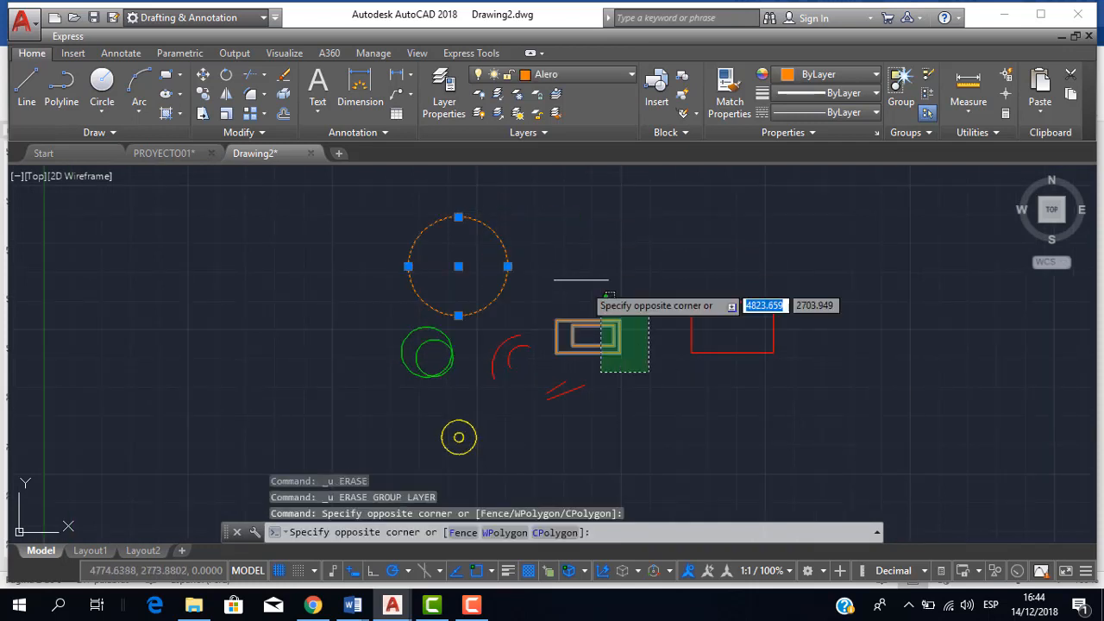
pyautogui.click(608, 296)
pyautogui.click(582, 74)
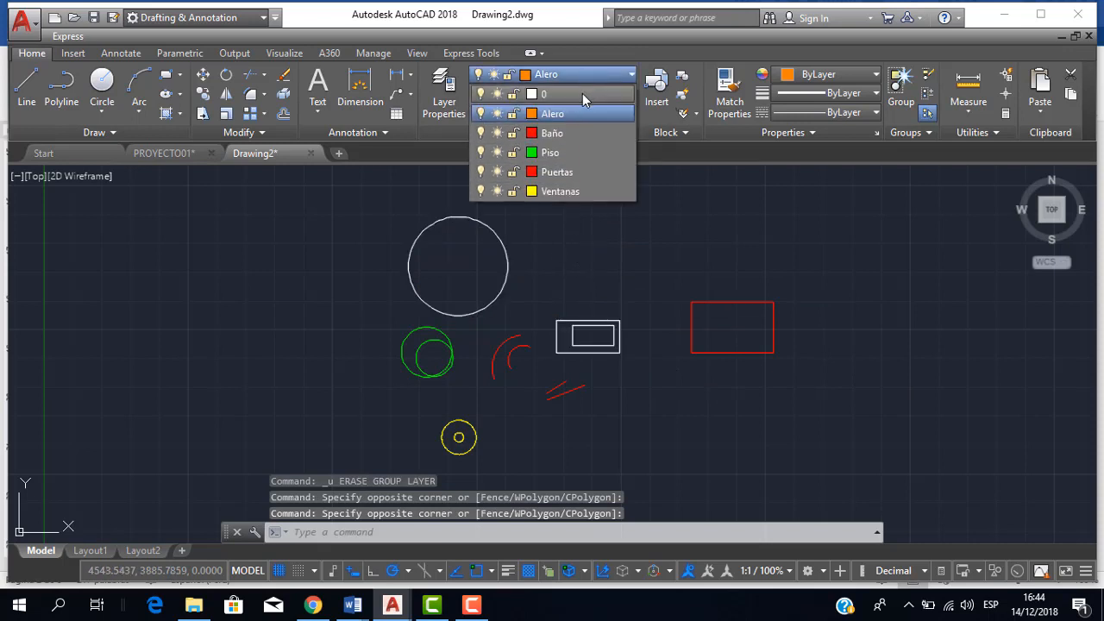
pyautogui.click(582, 93)
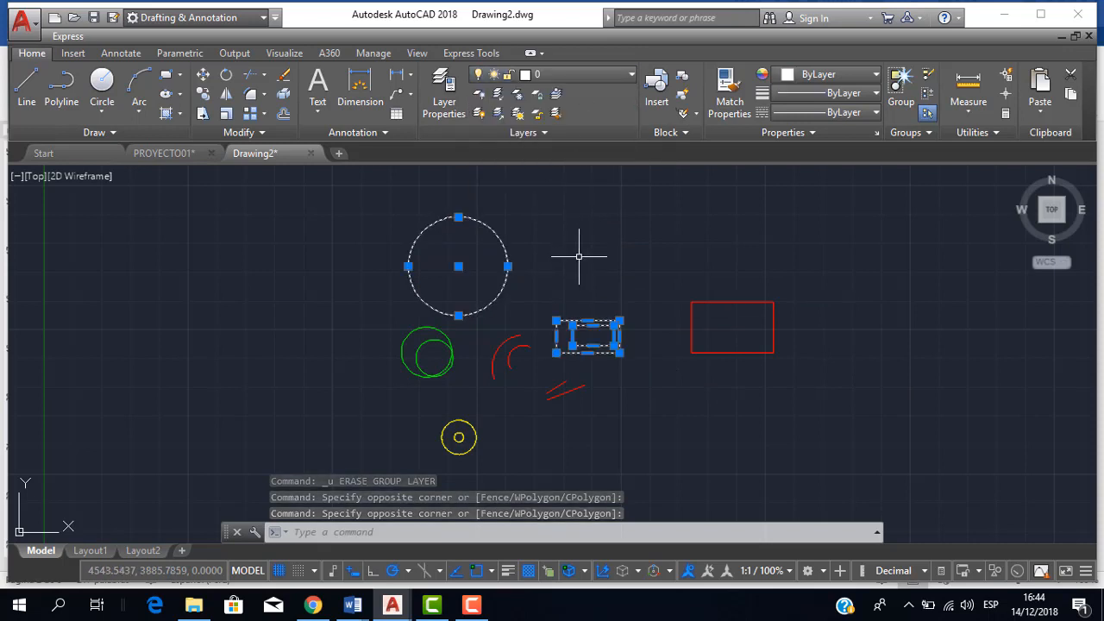
pyautogui.press('Escape')
# Delete the emptied Alero layer in the Layer Properties Manager and close the manager
pyautogui.moveTo(541, 240); pyautogui.dragTo(570, 217, button='middle')
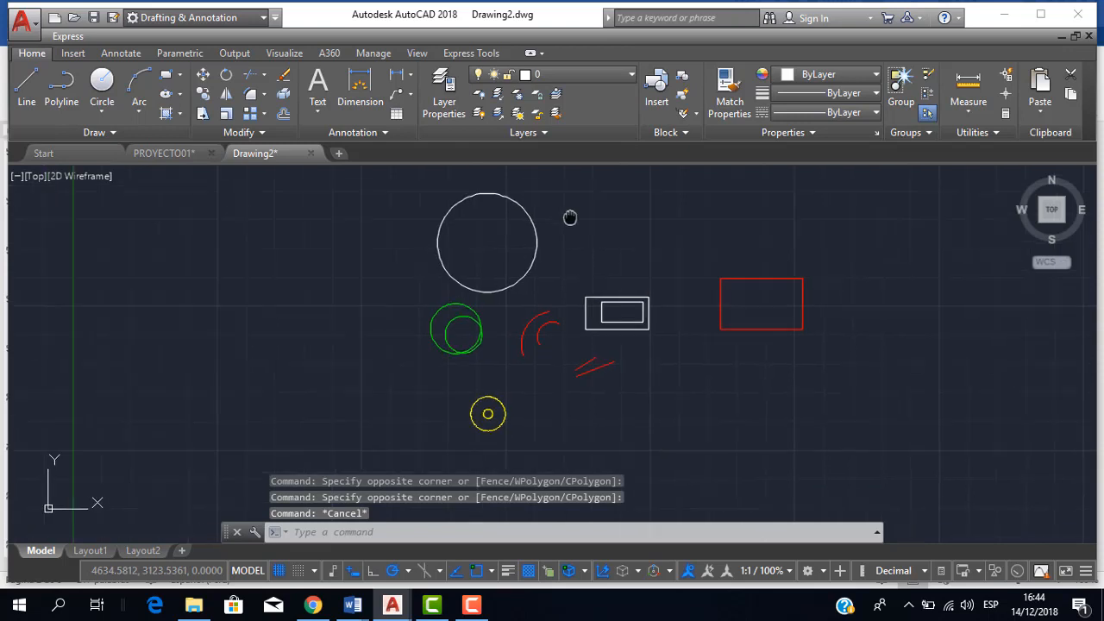
pyautogui.scroll(-2, 560, 244)
pyautogui.scroll(2, 561, 244)
pyautogui.scroll(-2, 558, 248)
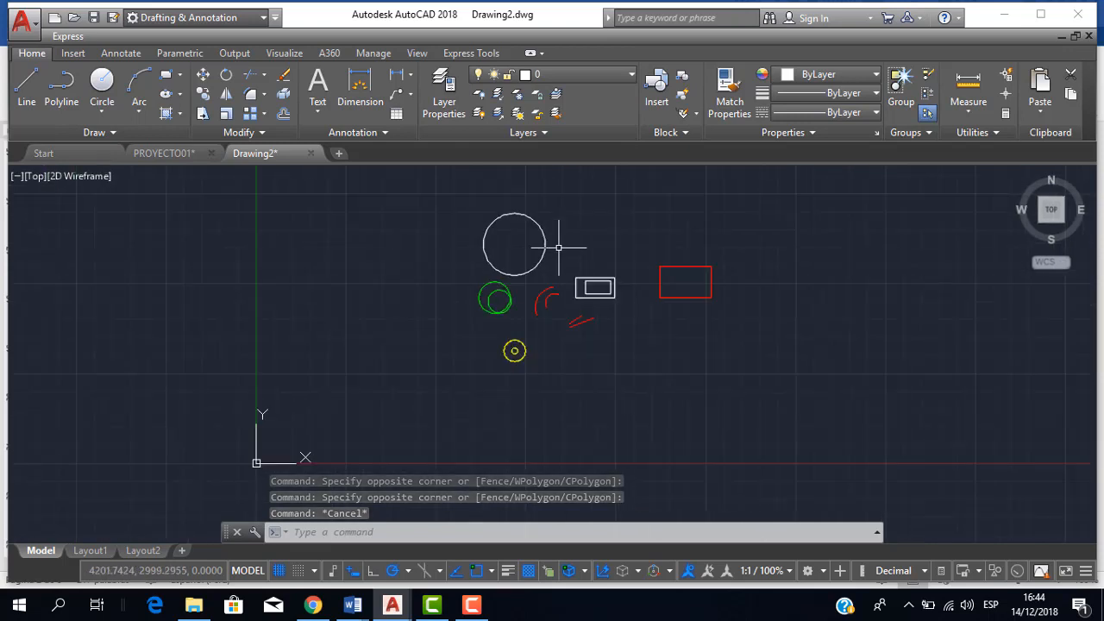
pyautogui.scroll(2, 558, 247)
pyautogui.click(448, 84)
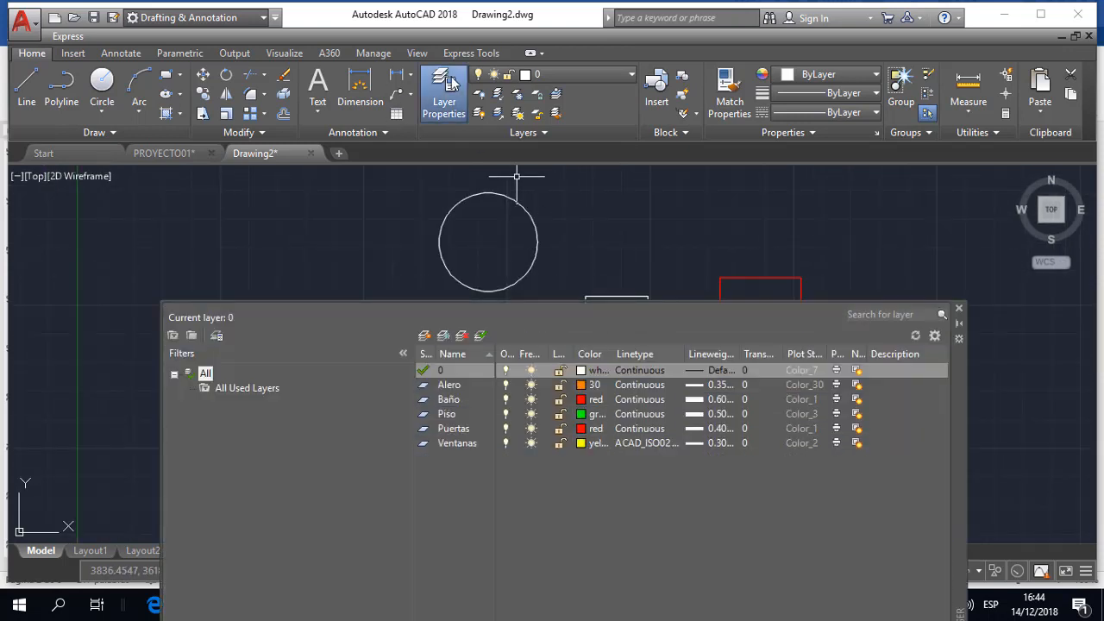
pyautogui.click(452, 385)
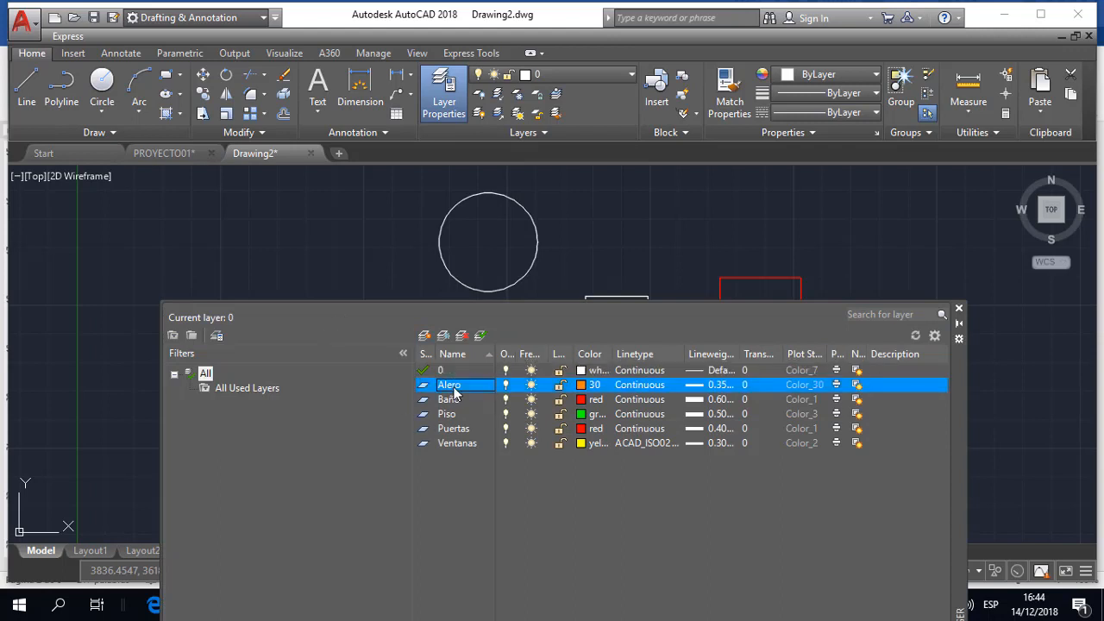
pyautogui.click(462, 337)
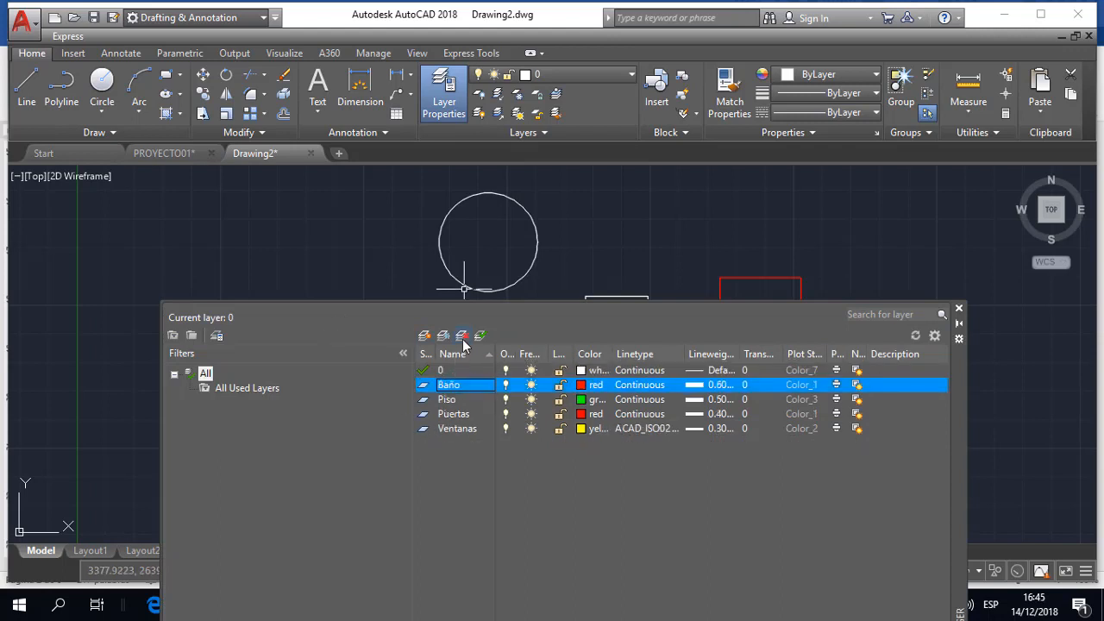
pyautogui.click(454, 430)
pyautogui.click(452, 415)
pyautogui.click(450, 387)
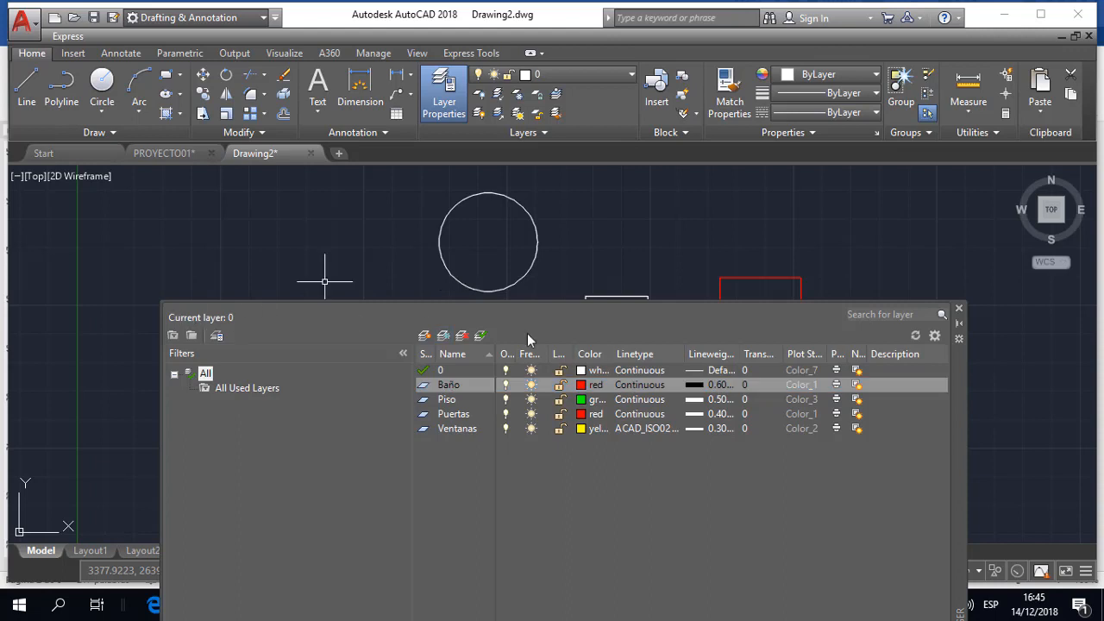
pyautogui.click(958, 308)
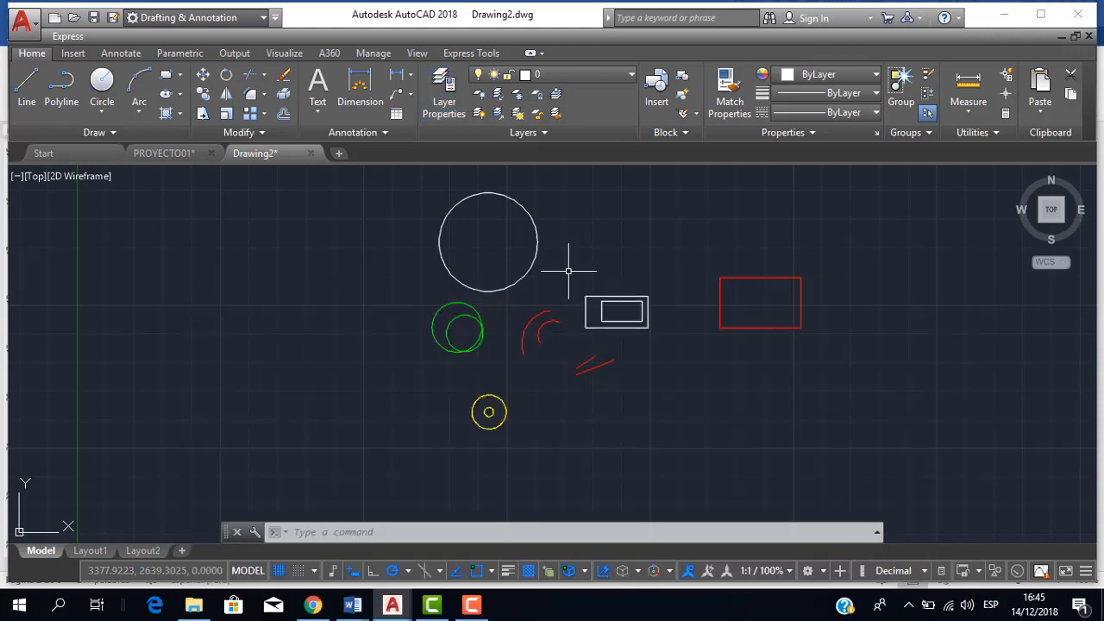
# Review the remaining Baño, Piso, Puertas and Ventanas layers in the Layer Properties Manager, and close it
pyautogui.scroll(2, 629, 319)
pyautogui.scroll(-2, 629, 320)
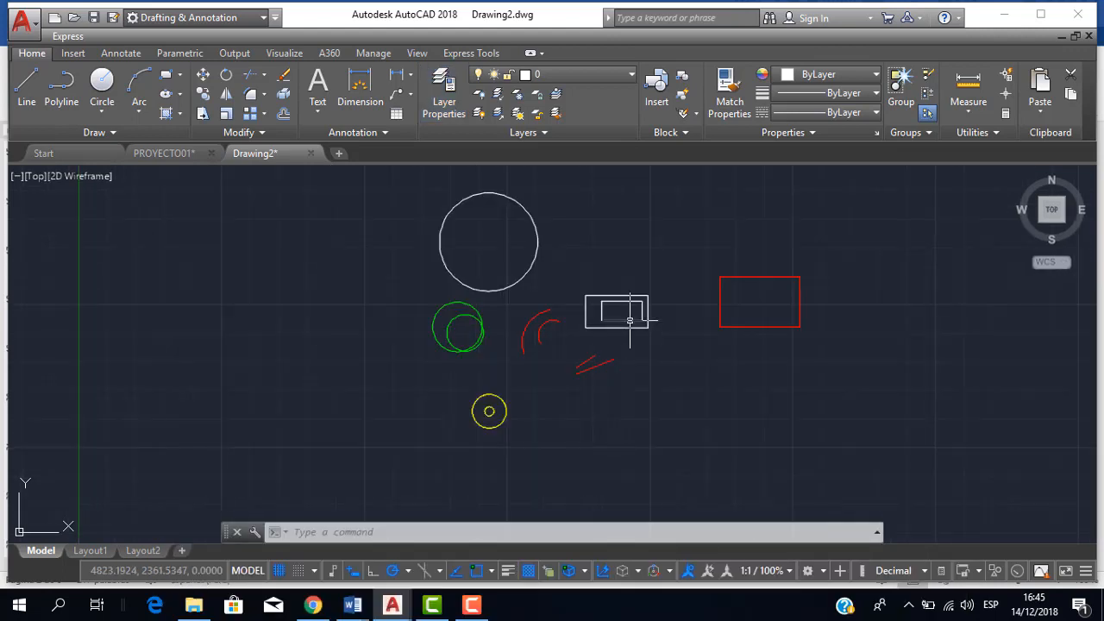
pyautogui.click(444, 91)
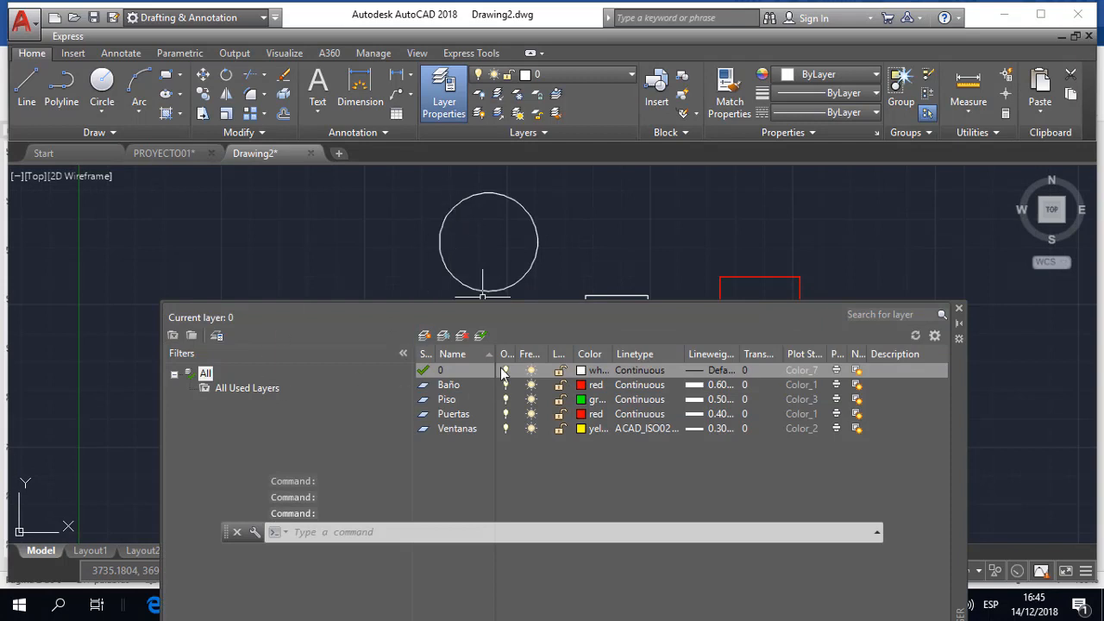
pyautogui.click(449, 387)
pyautogui.click(451, 400)
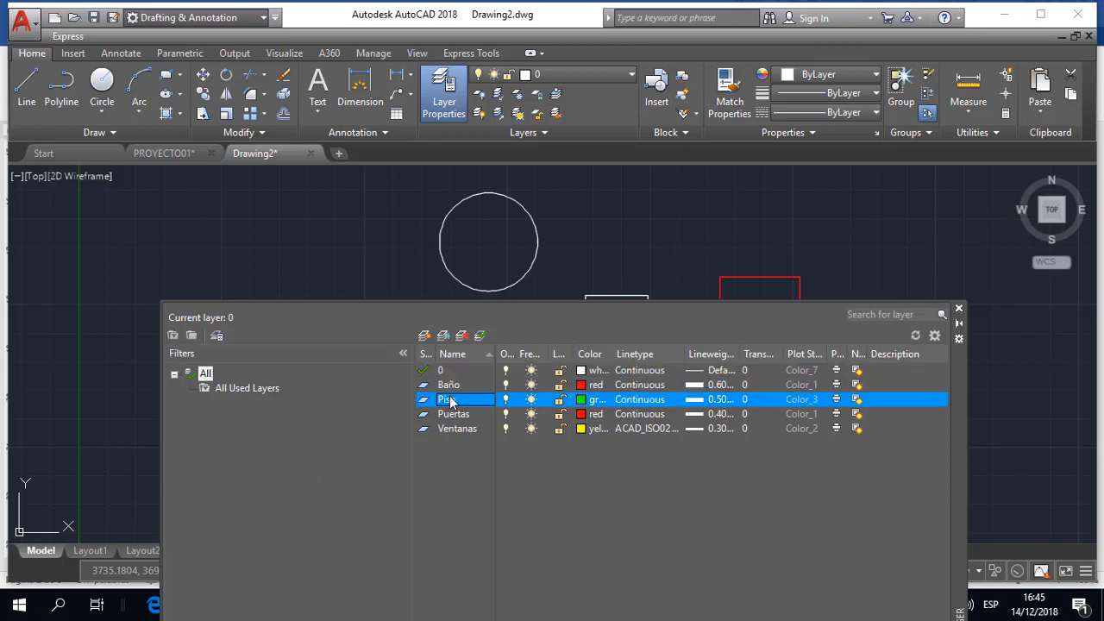
pyautogui.click(454, 418)
pyautogui.click(457, 431)
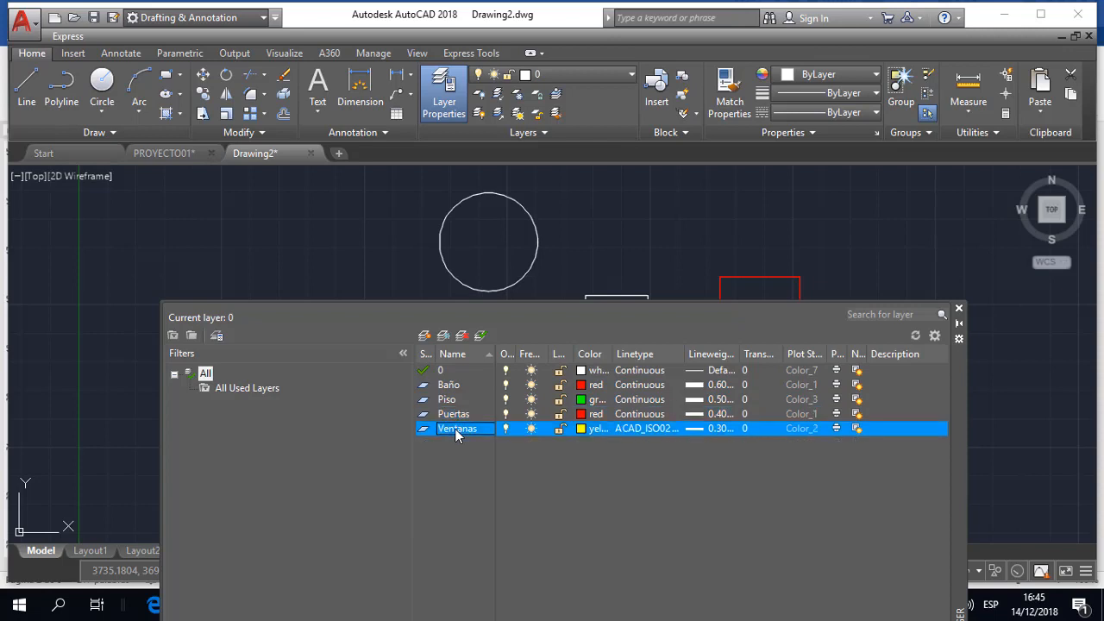
pyautogui.click(961, 313)
# Close the Drawing2 practice drawing without saving its changes and return to the PROYECTO01 floor plan
pyautogui.scroll(-2, 485, 259)
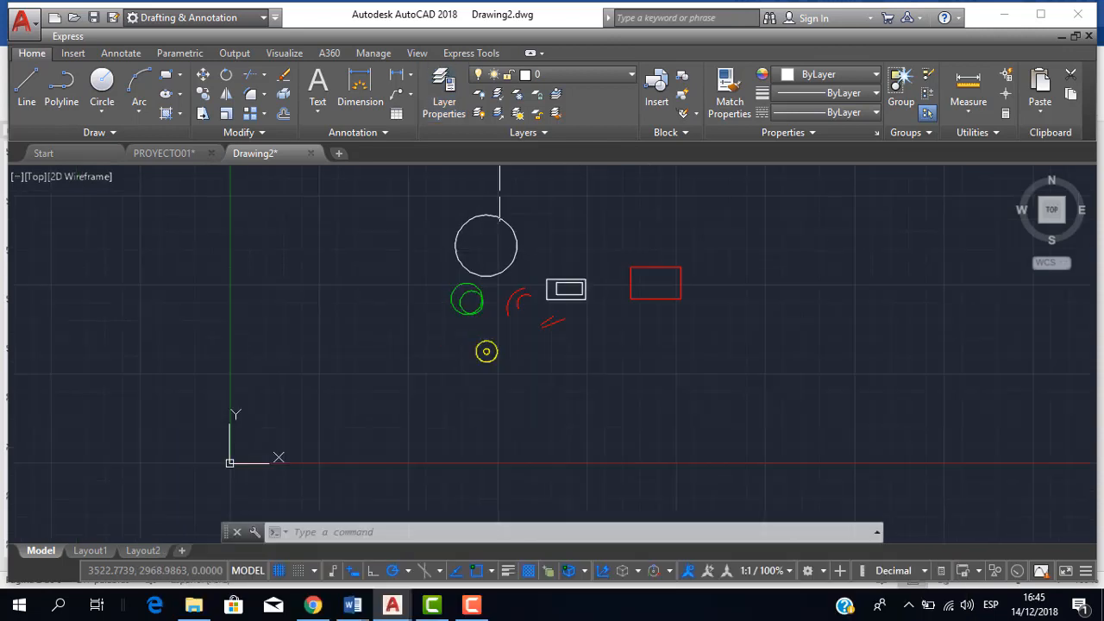
pyautogui.scroll(2, 507, 212)
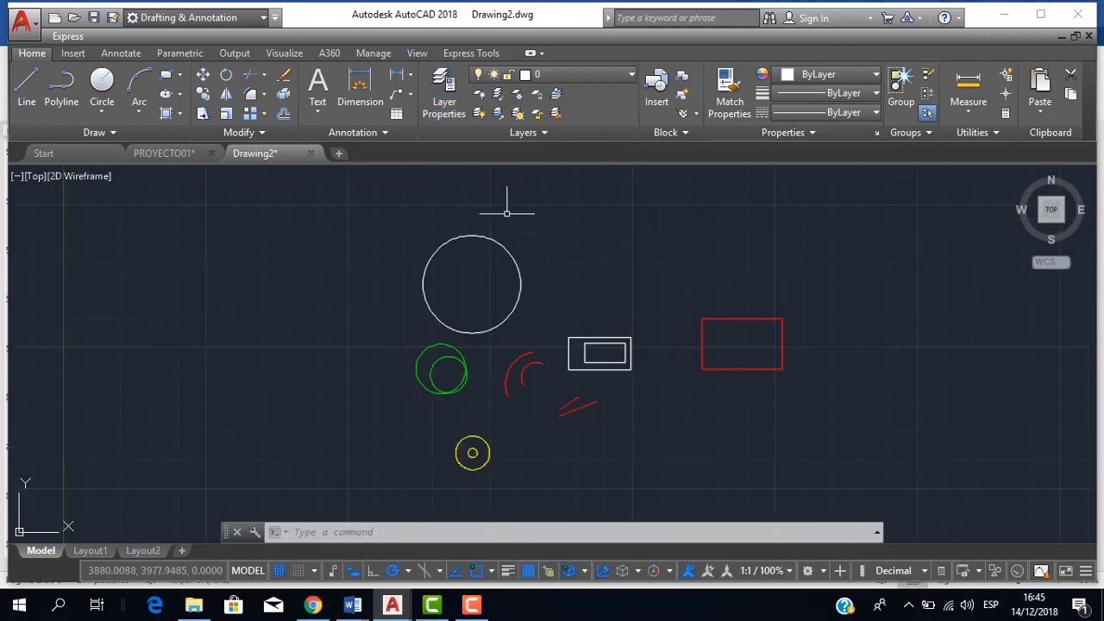
pyautogui.click(311, 152)
pyautogui.click(553, 334)
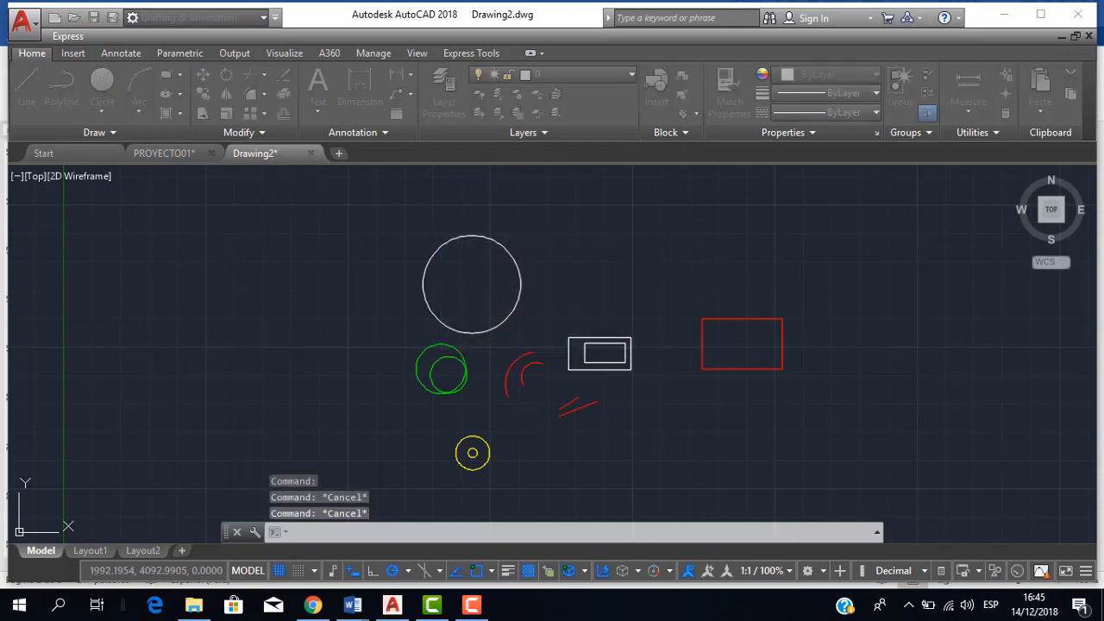
pyautogui.scroll(-2, 540, 300)
pyautogui.scroll(2, 567, 309)
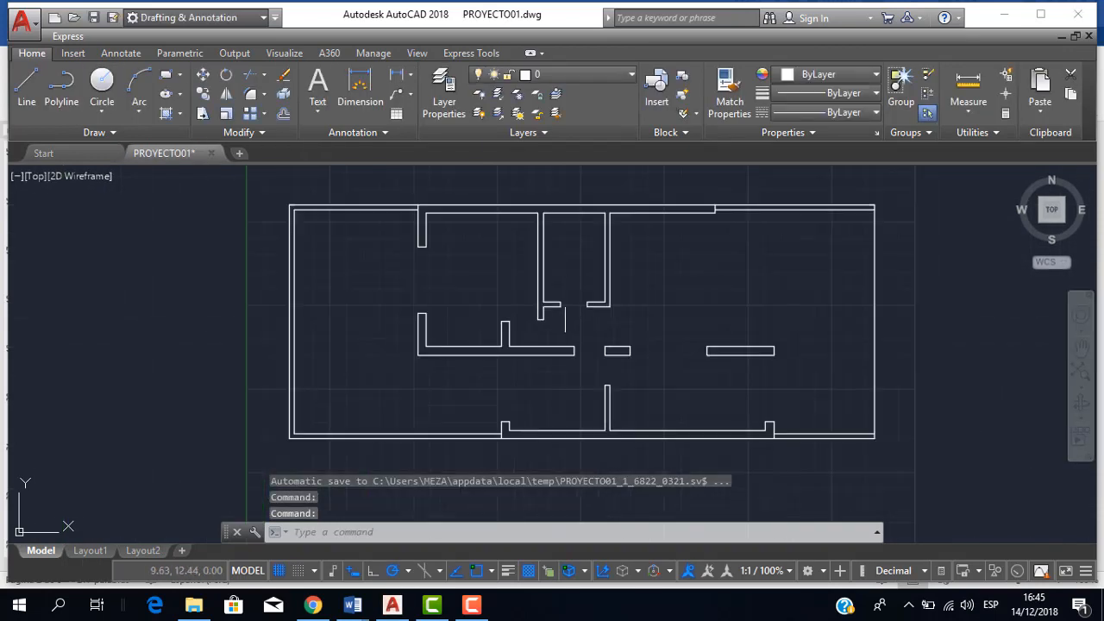
pyautogui.moveTo(566, 307); pyautogui.dragTo(470, 299, button='middle')
pyautogui.scroll(-1, 465, 304)
pyautogui.scroll(1, 468, 306)
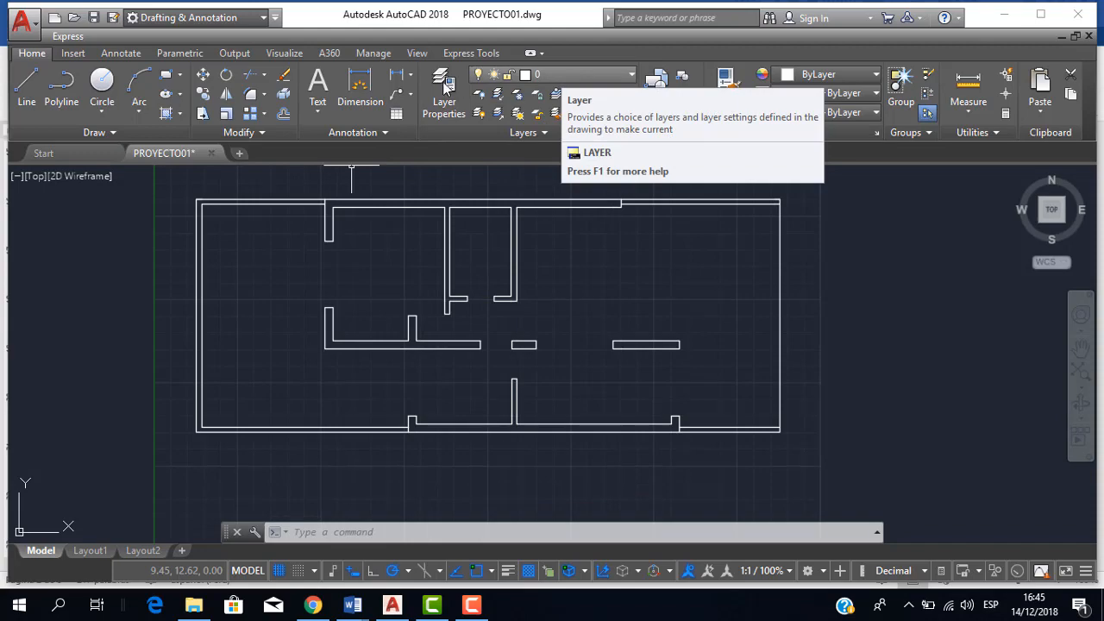
# Switch to the PROYECTO AUTOCAD document in Word and examine the table of layer names, colors, linetypes and lineweights
pyautogui.moveTo(352, 606)
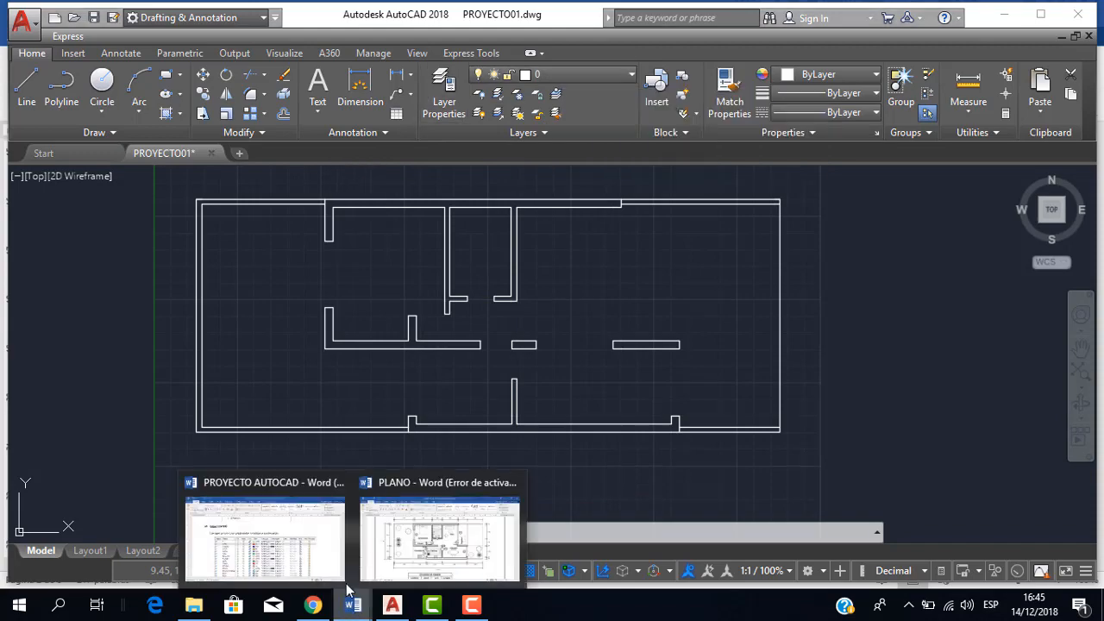
pyautogui.click(321, 548)
pyautogui.scroll(-3, 442, 366)
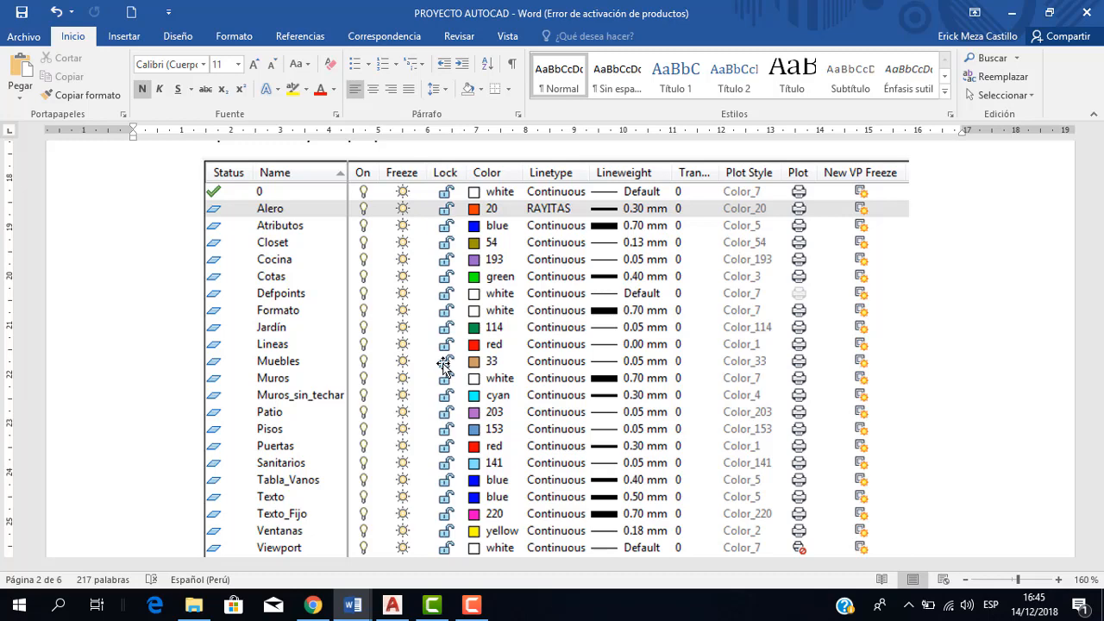
pyautogui.scroll(-1, 444, 296)
pyautogui.scroll(1, 435, 298)
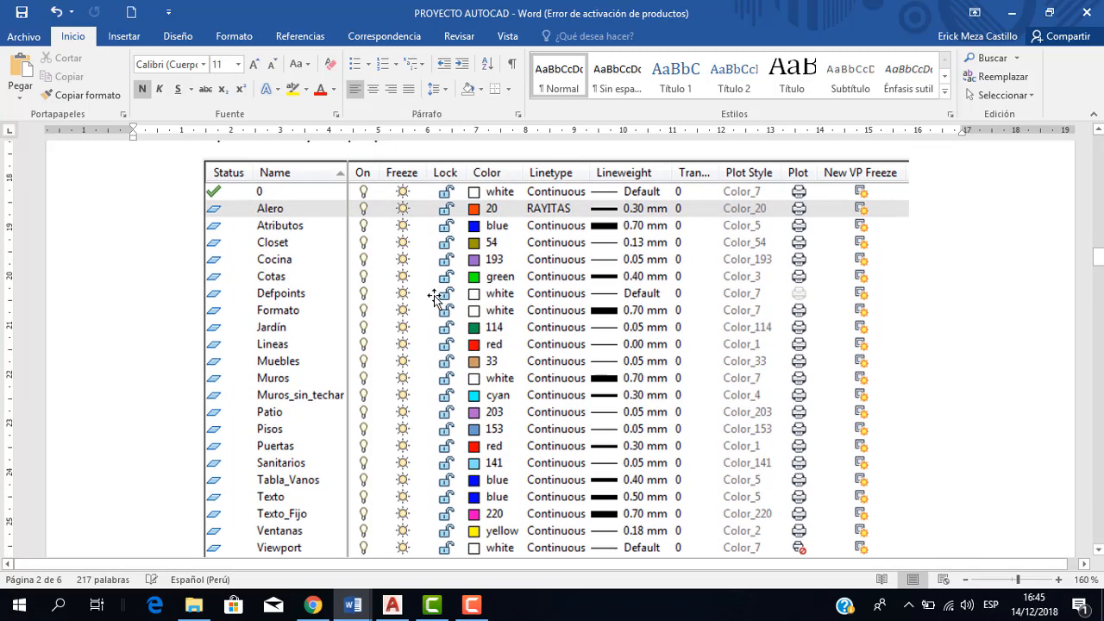
pyautogui.scroll(1, 435, 298)
pyautogui.scroll(-1, 435, 298)
# Return to the PROYECTO01 drawing in AutoCAD and create a new layer named Alero in the Layer Properties Manager
pyautogui.click(392, 605)
pyautogui.scroll(2, 592, 353)
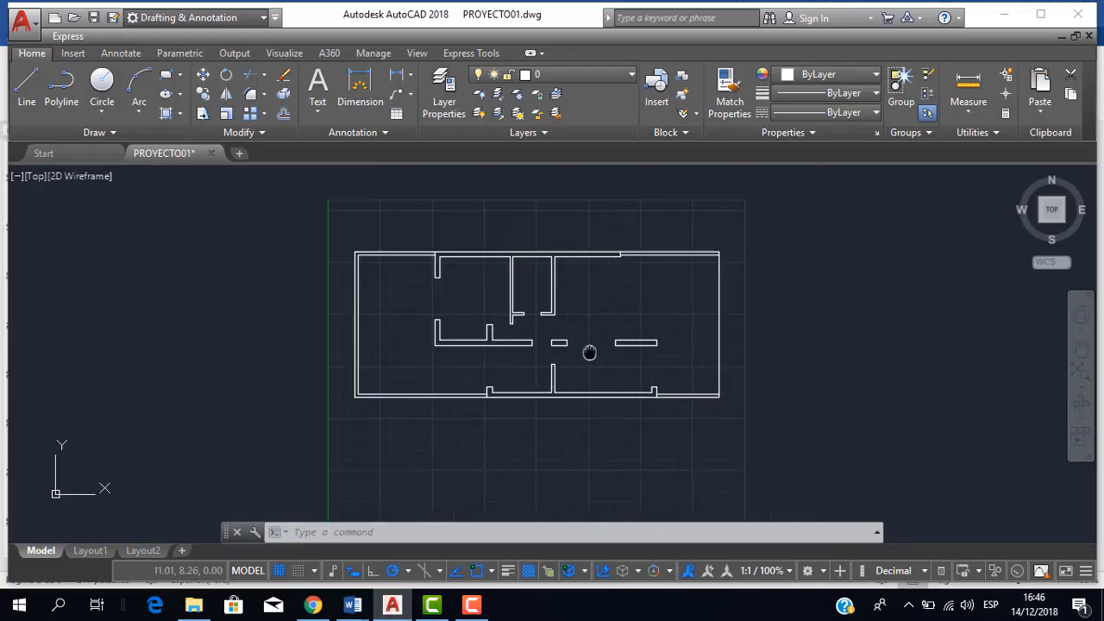
pyautogui.scroll(-2, 573, 332)
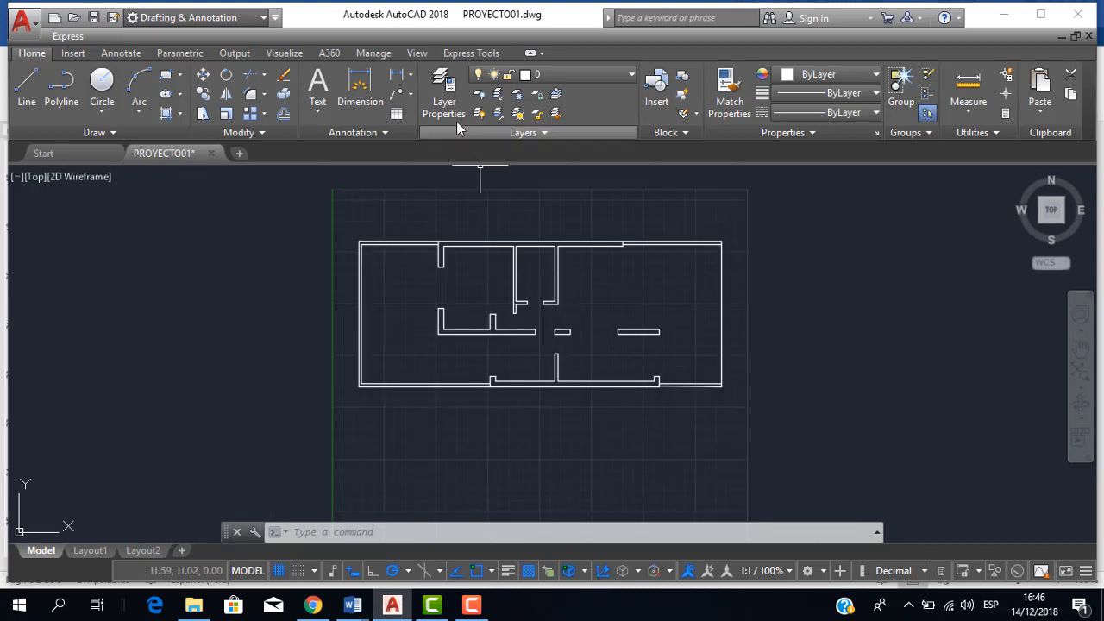
pyautogui.click(444, 94)
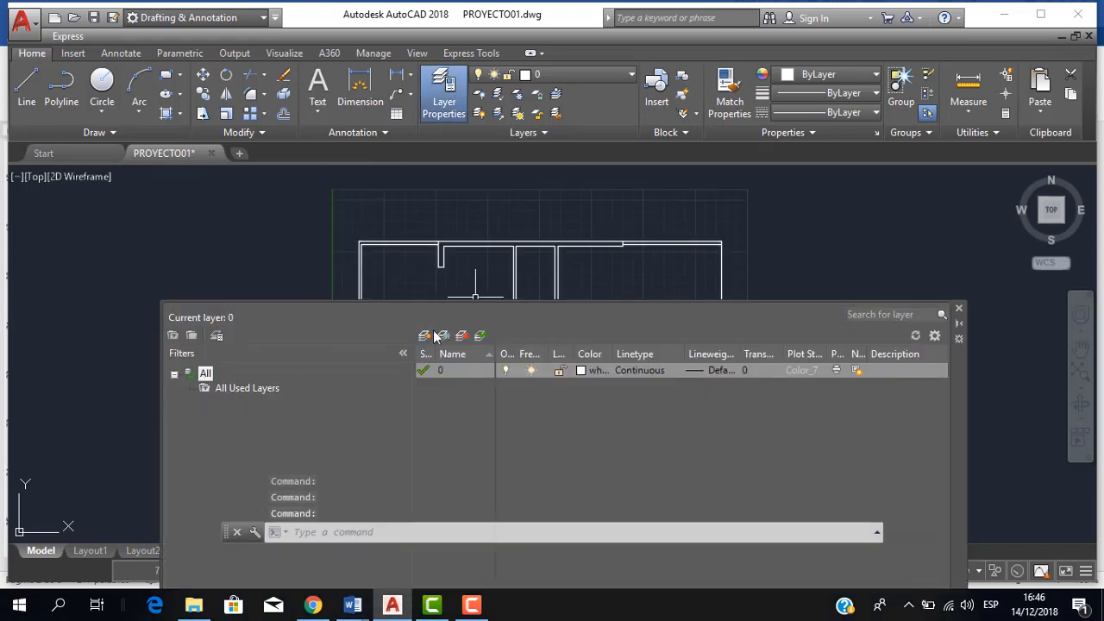
pyautogui.click(425, 335)
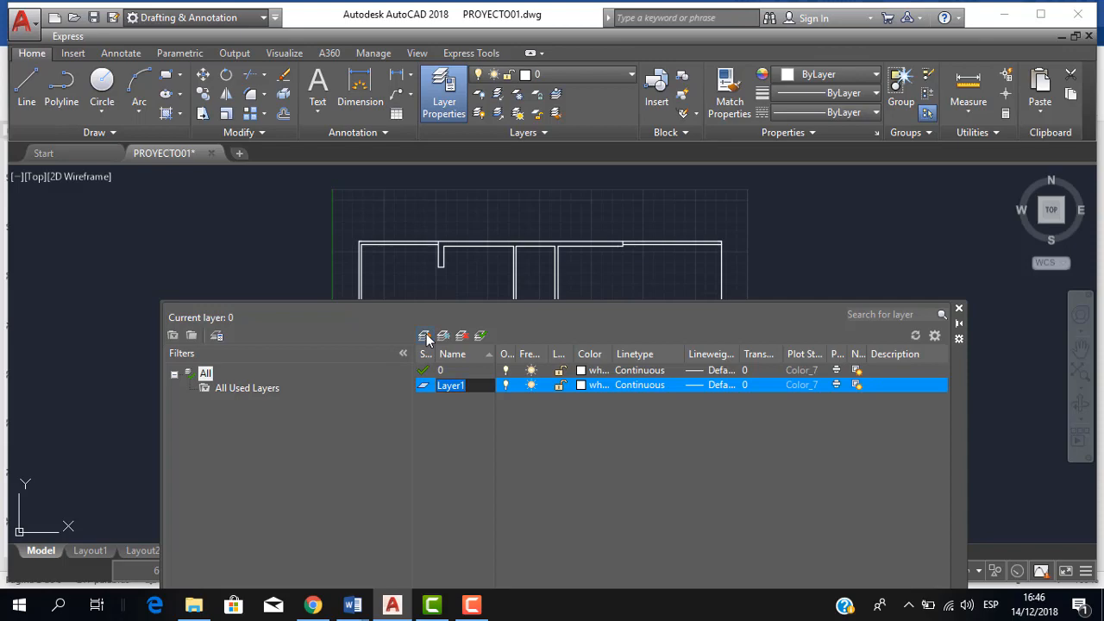
pyautogui.write('Alero')
# Consult the Alero row of the layer table in Word, and set the Alero layer's color to 20 in AutoCAD
pyautogui.moveTo(352, 606)
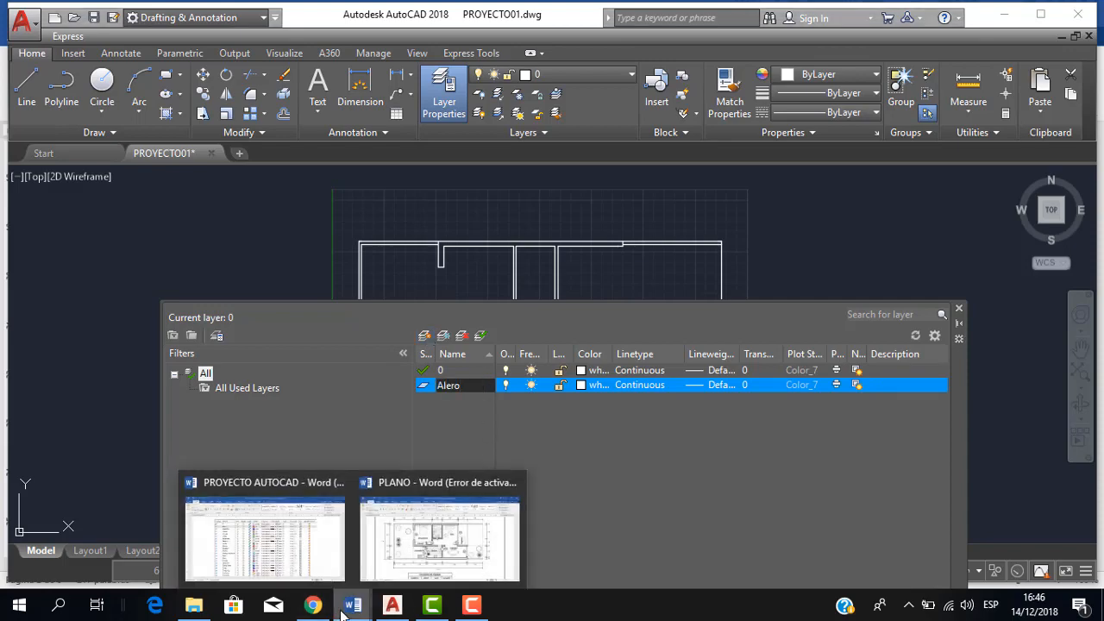
pyautogui.click(332, 518)
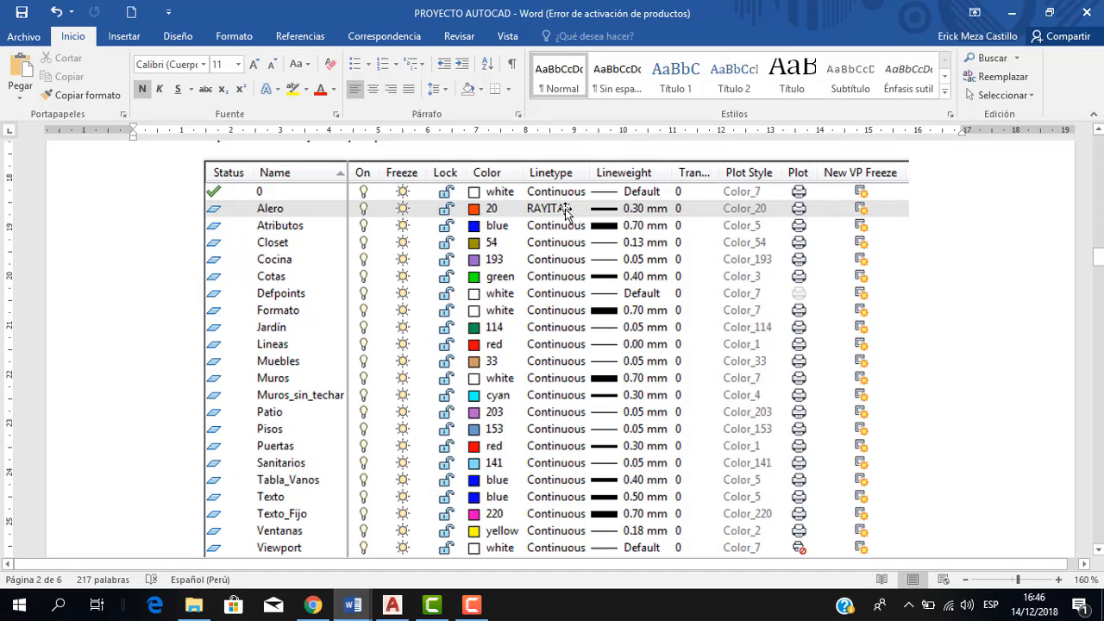
pyautogui.click(393, 606)
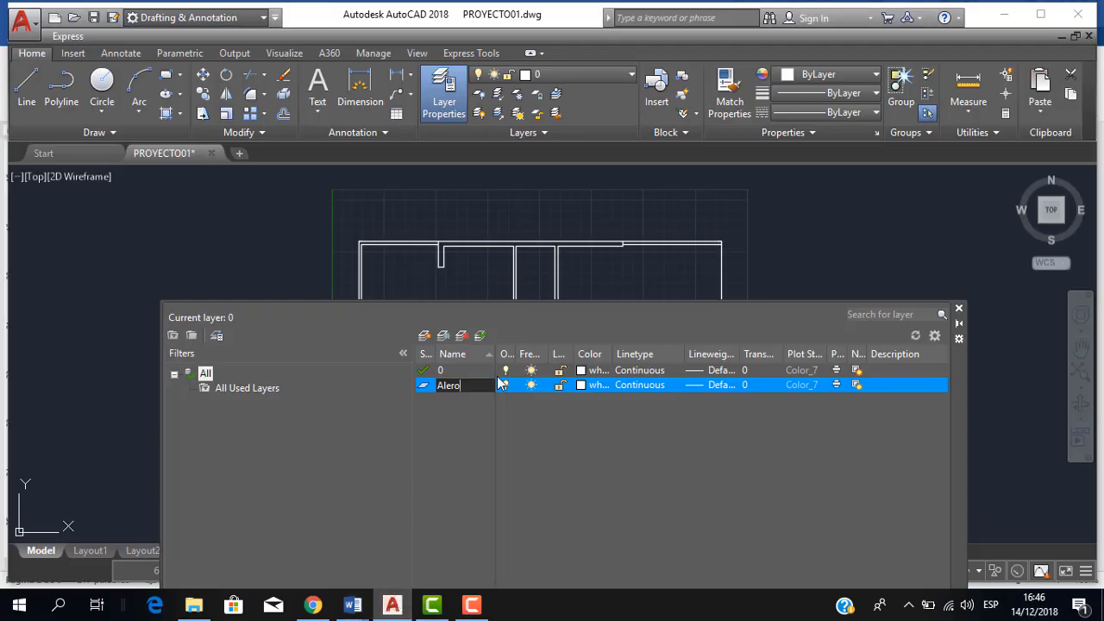
pyautogui.click(585, 386)
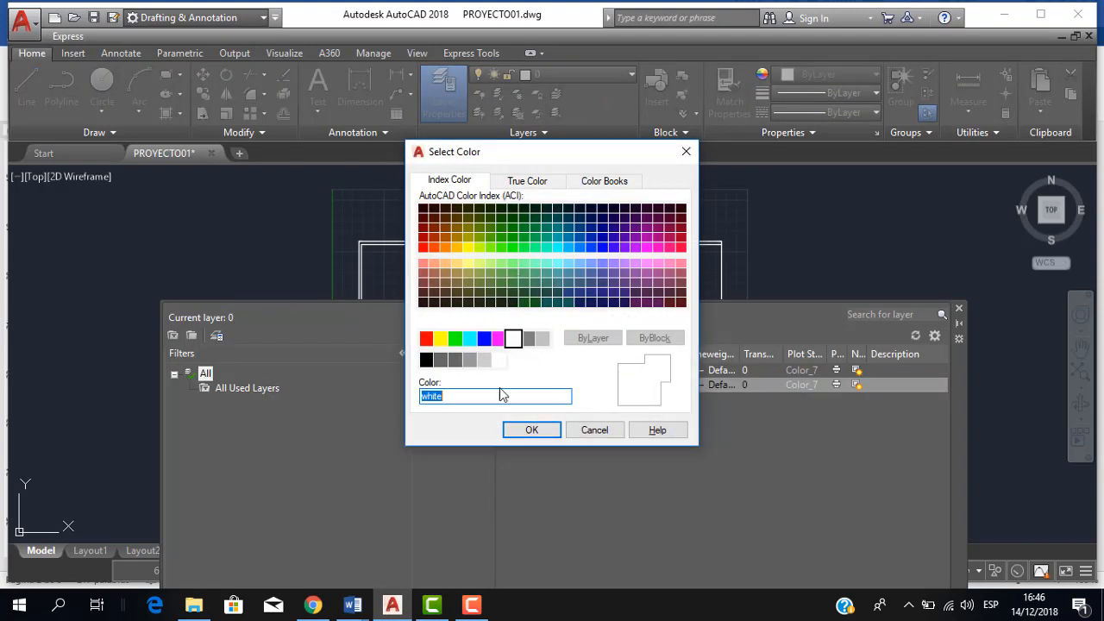
pyautogui.write('20')
pyautogui.click(531, 430)
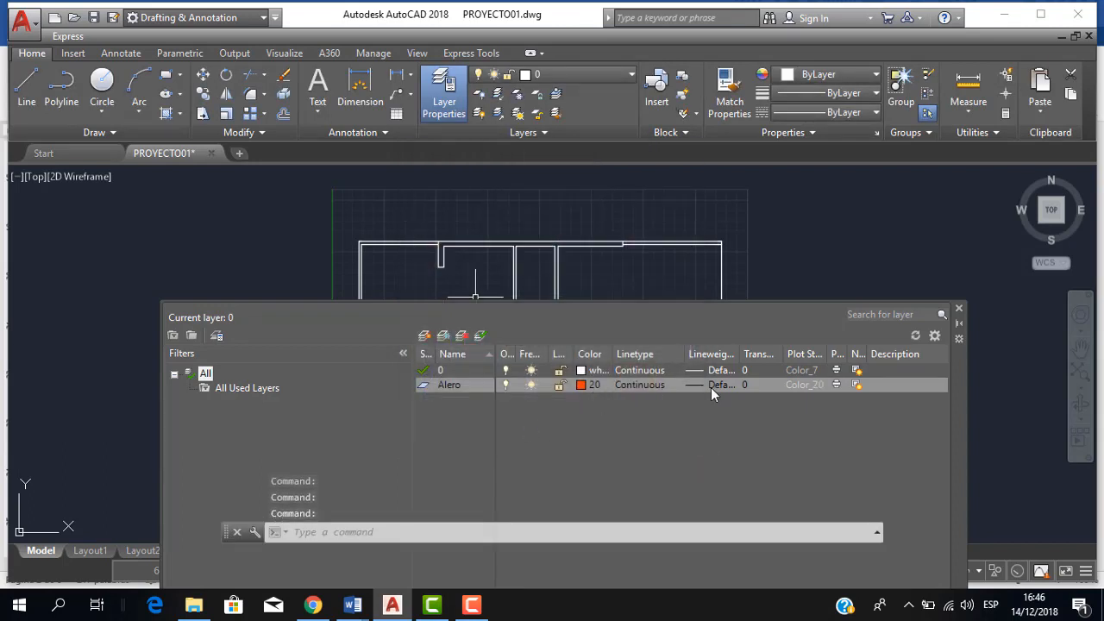
# Check Alero's lineweight in the Word table, set the layer's lineweight to 0.30 mm in AutoCAD, and close the layer manager
pyautogui.moveTo(352, 605)
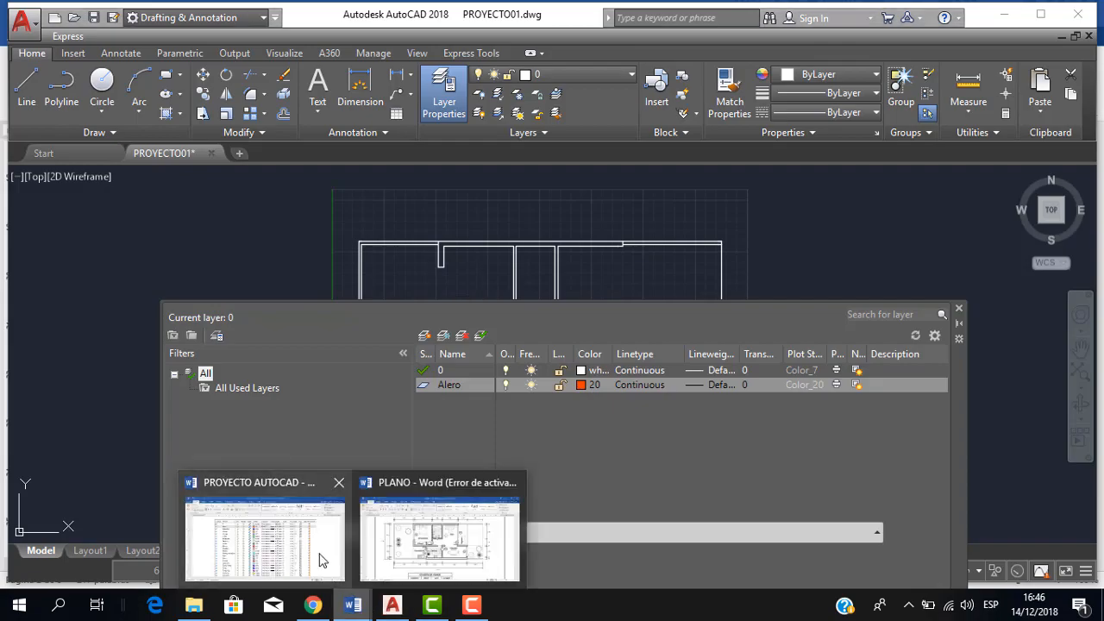
pyautogui.click(321, 561)
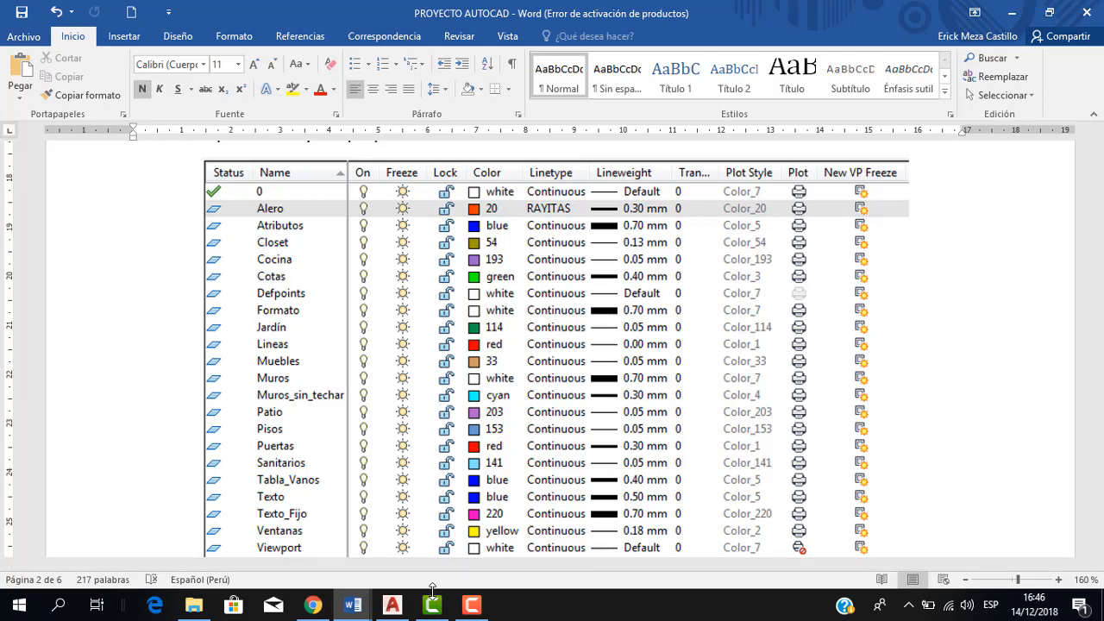
pyautogui.click(393, 604)
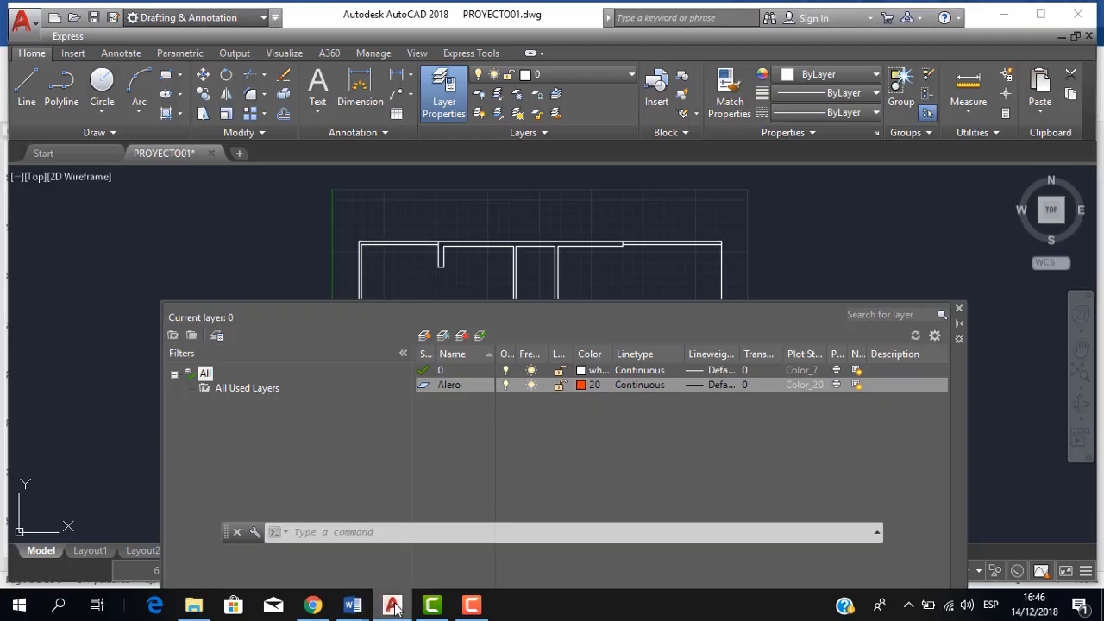
pyautogui.click(718, 385)
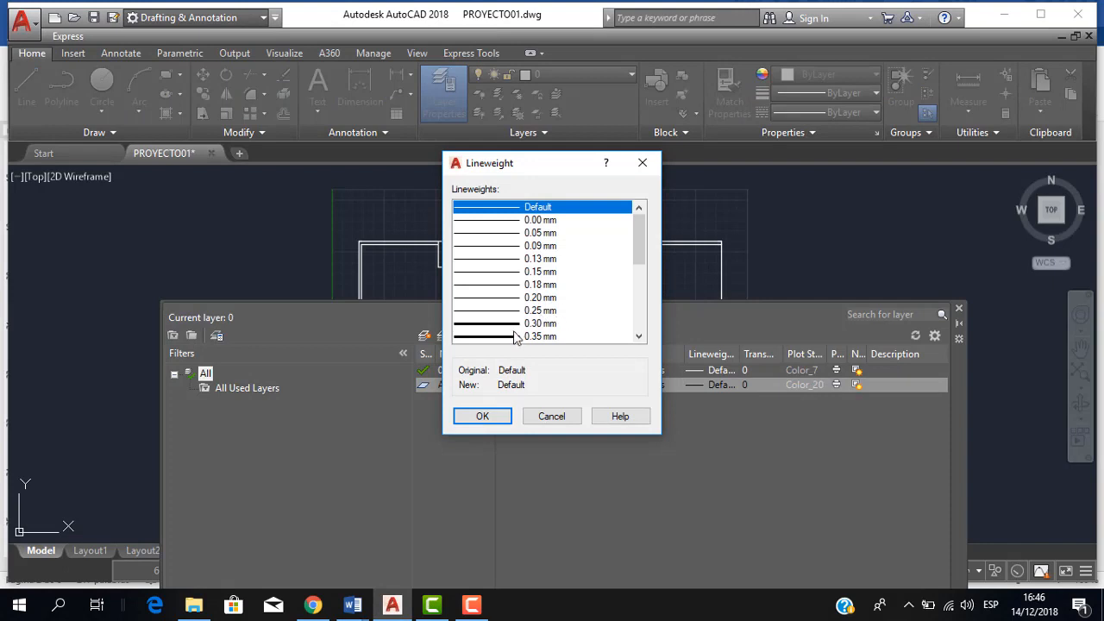
pyautogui.click(514, 326)
pyautogui.click(490, 417)
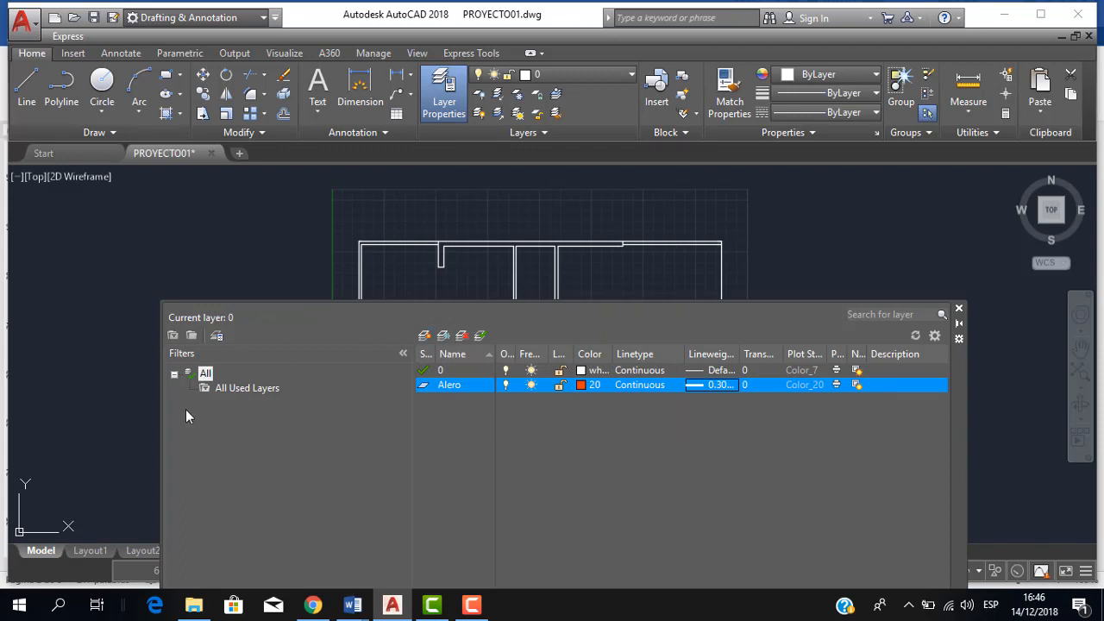
pyautogui.click(958, 308)
# Start creating a linetype named RAYITAS with the -LINETYPE command, storing it in the LINEAS2018 linetype file
pyautogui.scroll(3, 579, 305)
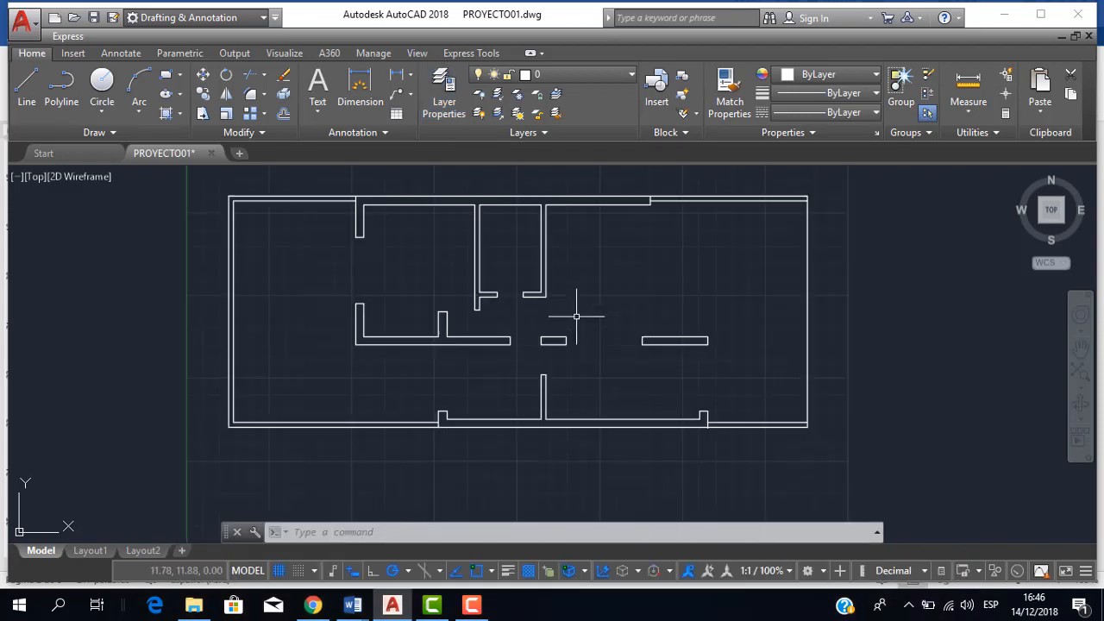
pyautogui.moveTo(579, 305)
pyautogui.mouseDown(button='middle')
pyautogui.moveTo(571, 316)
pyautogui.moveTo(585, 289)
pyautogui.moveTo(546, 335)
pyautogui.mouseUp(button='middle')
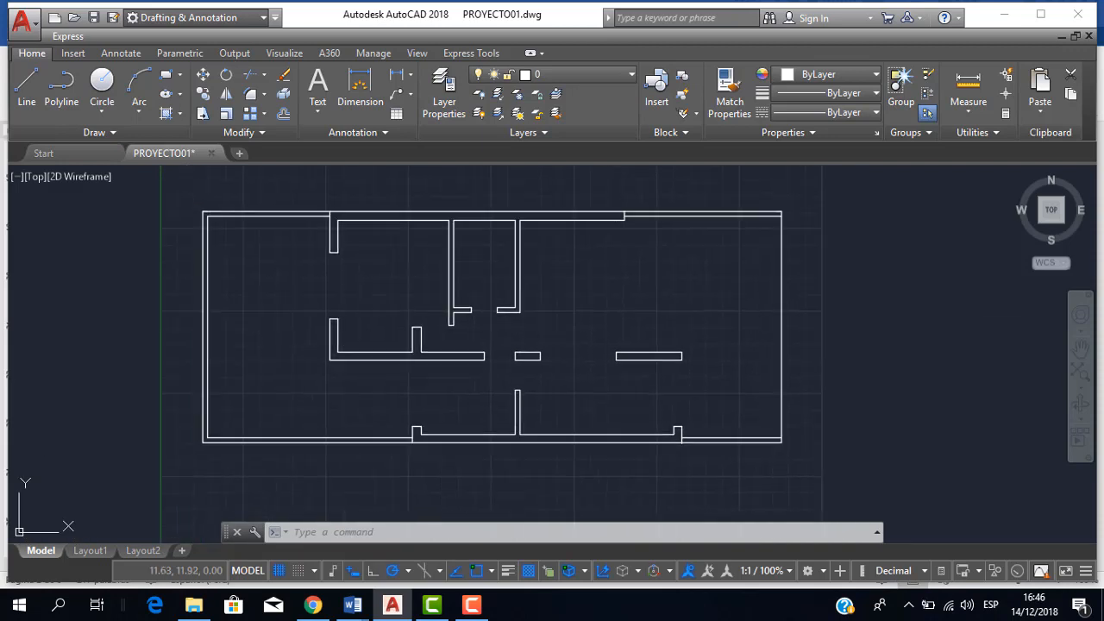
pyautogui.write('-LINETYPE')
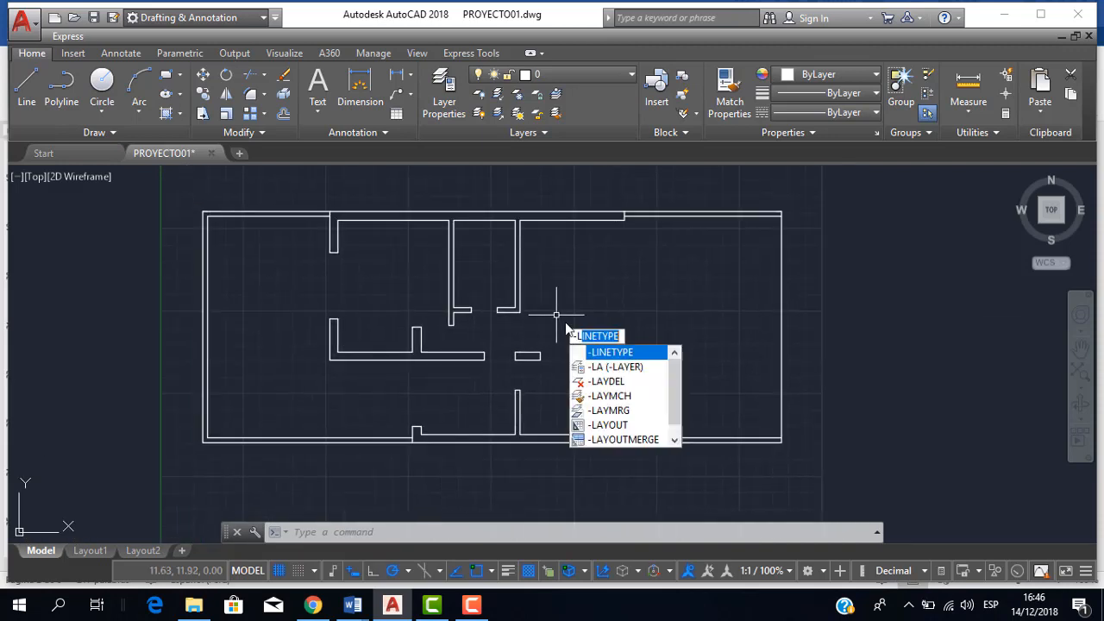
pyautogui.click(610, 353)
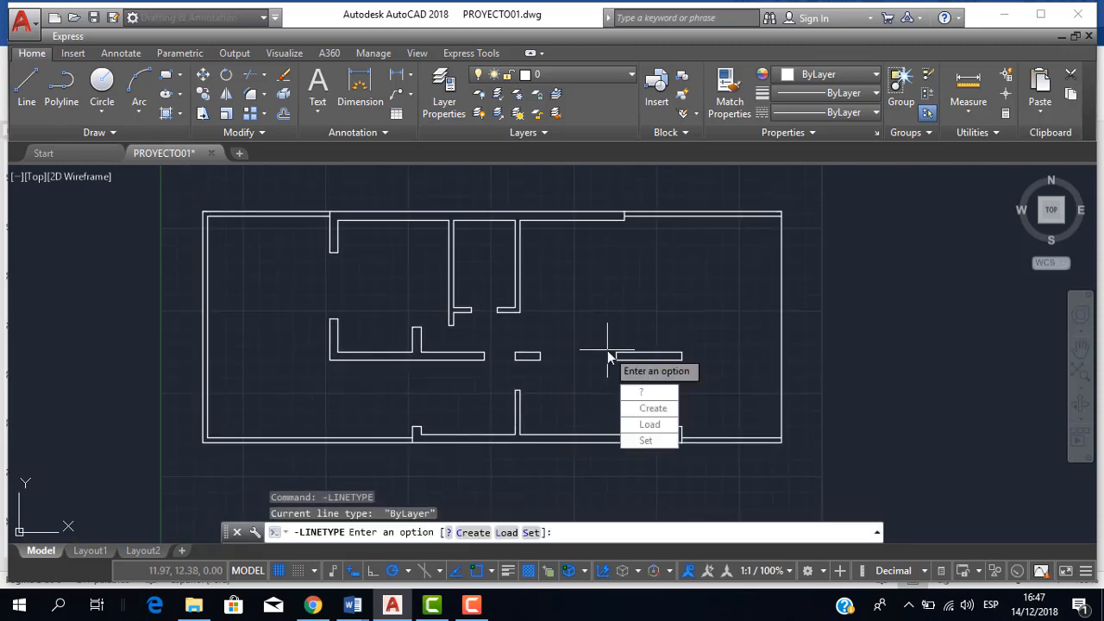
pyautogui.click(638, 408)
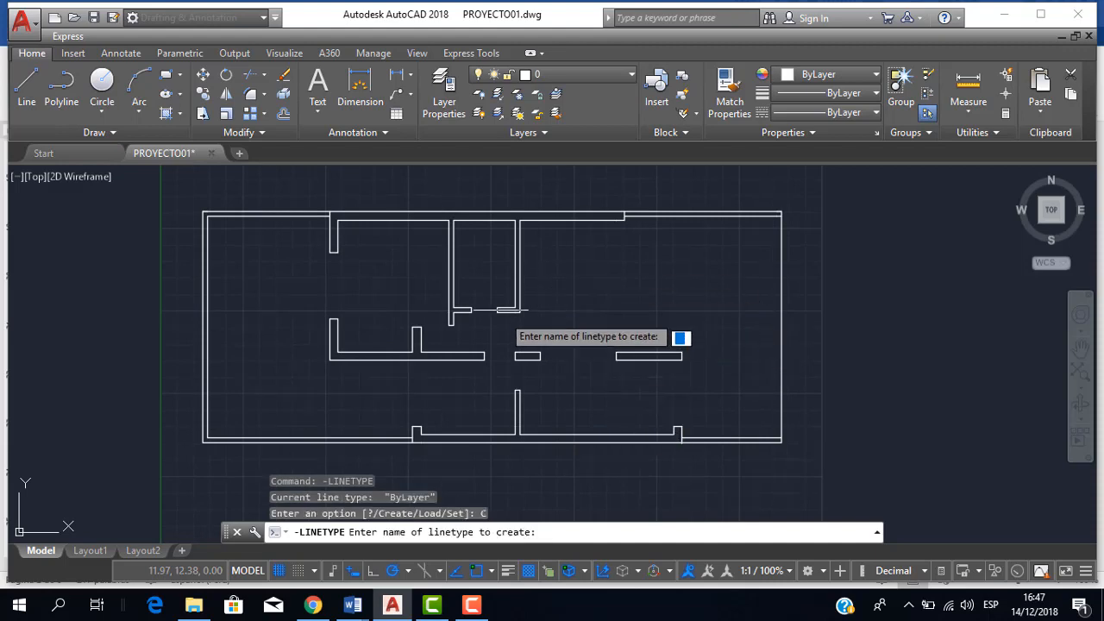
pyautogui.write('RAY')
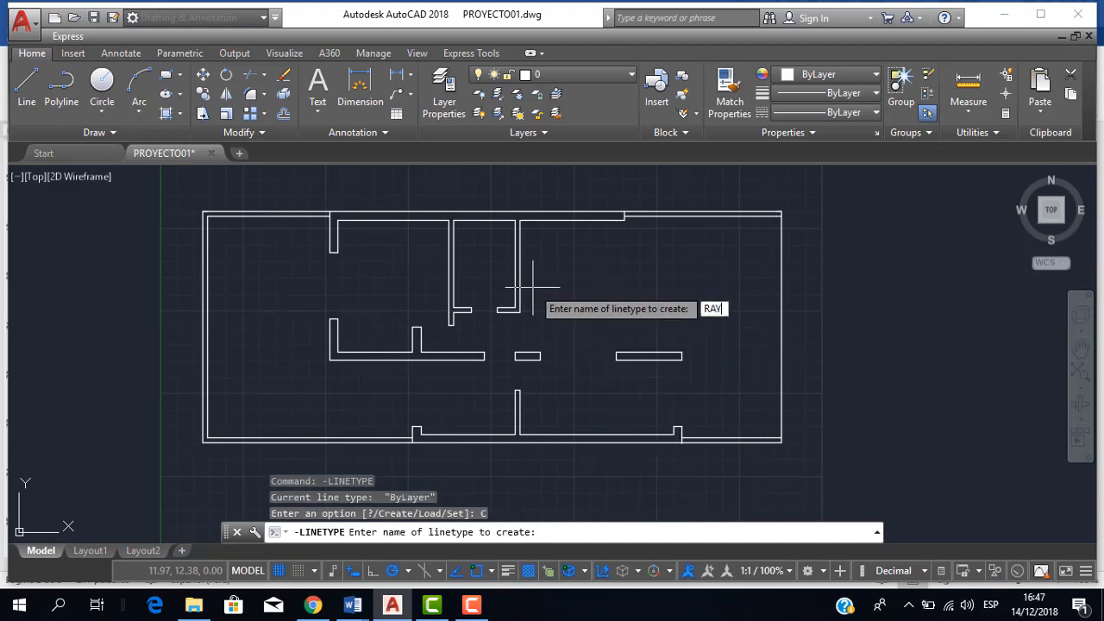
pyautogui.write('ITAS')
pyautogui.press('Return')
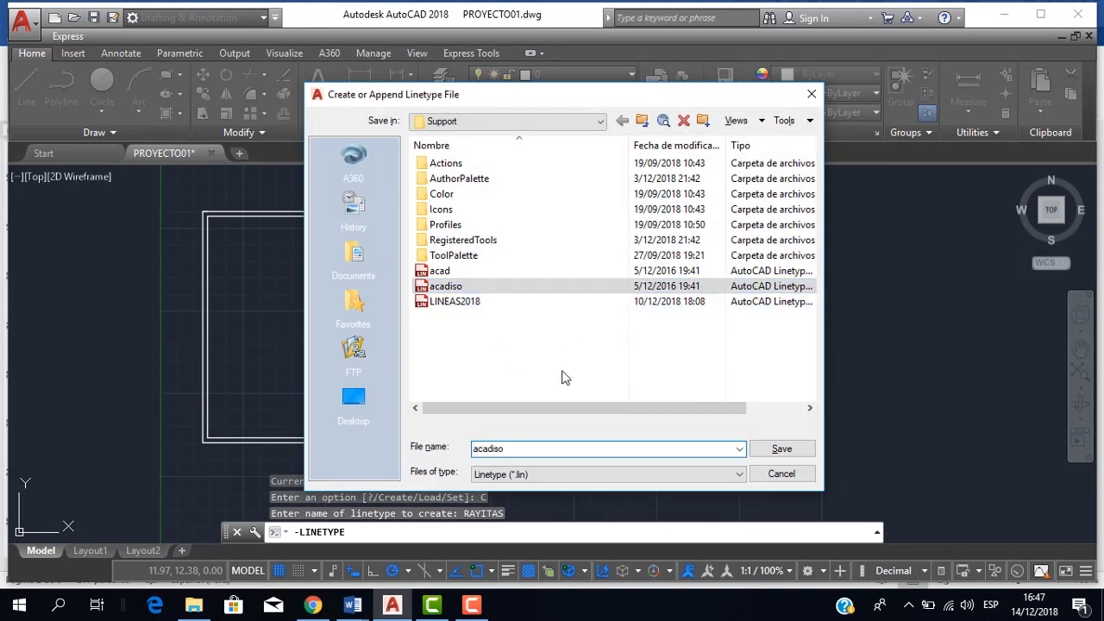
pyautogui.click(491, 305)
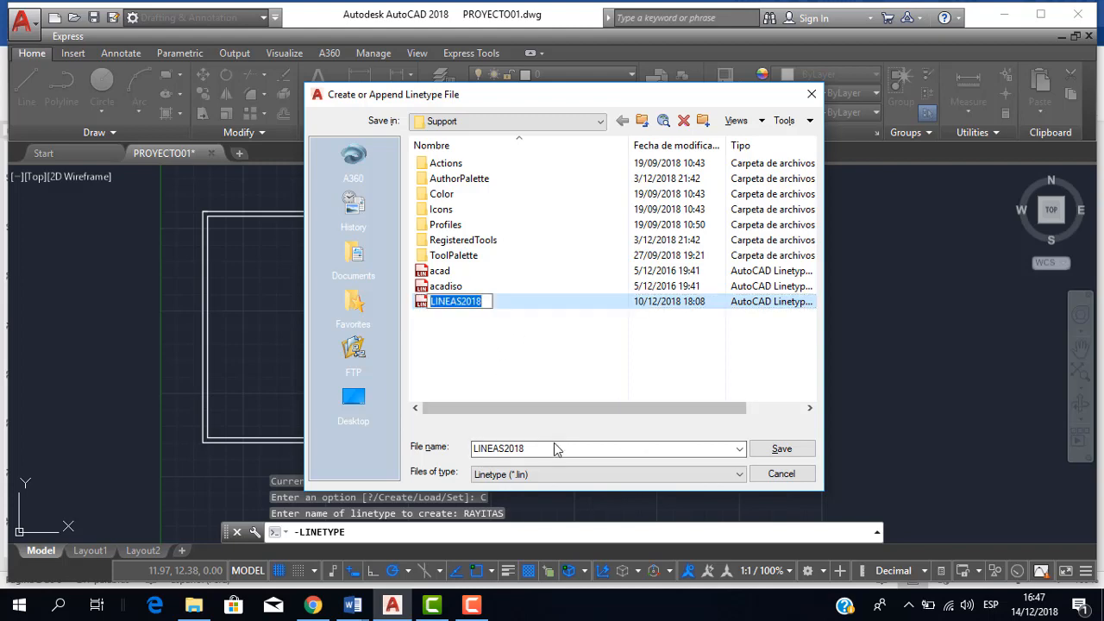
pyautogui.click(765, 450)
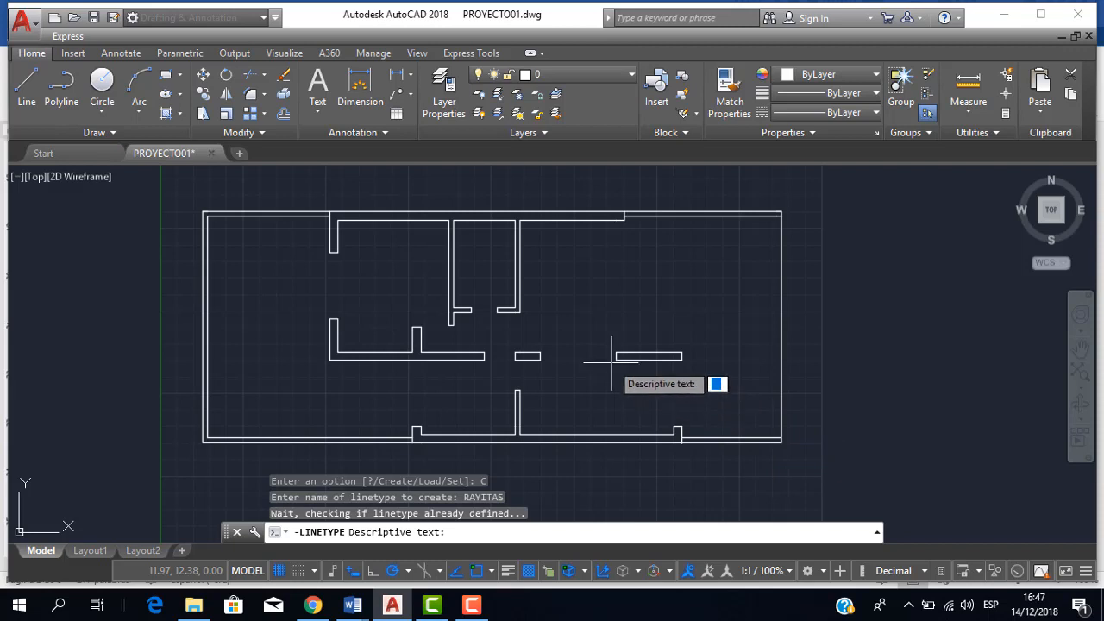
# Give the RAYITAS linetype the description NUEVAS LINEAS and define its pattern as A,6,-3
pyautogui.write('NUEVAS L')
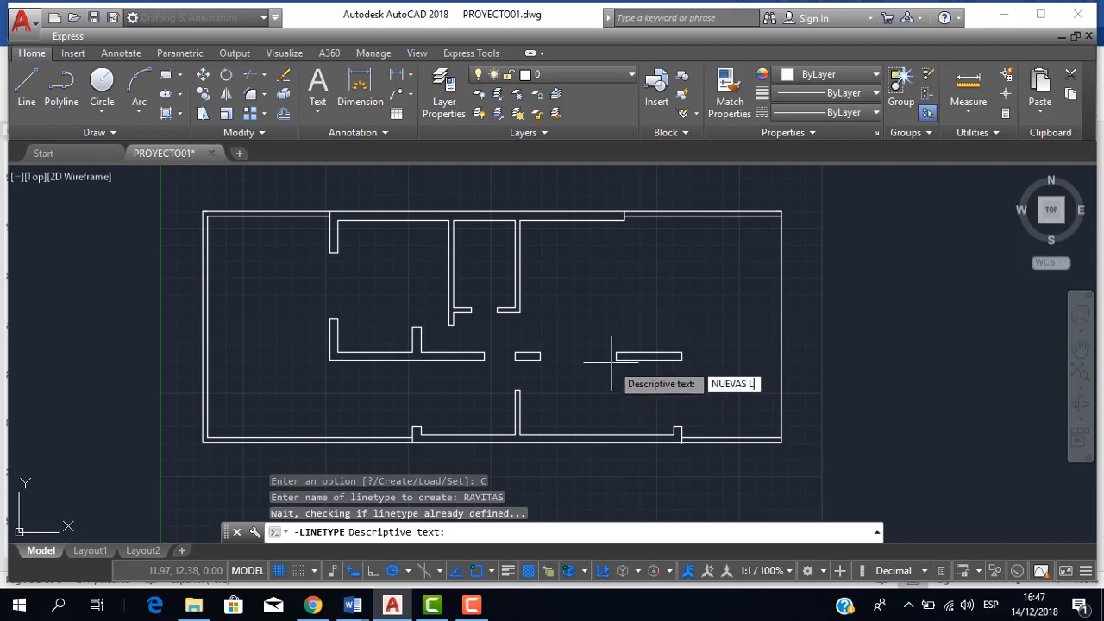
pyautogui.write('INEAS')
pyautogui.press('Return')
pyautogui.write('A,')
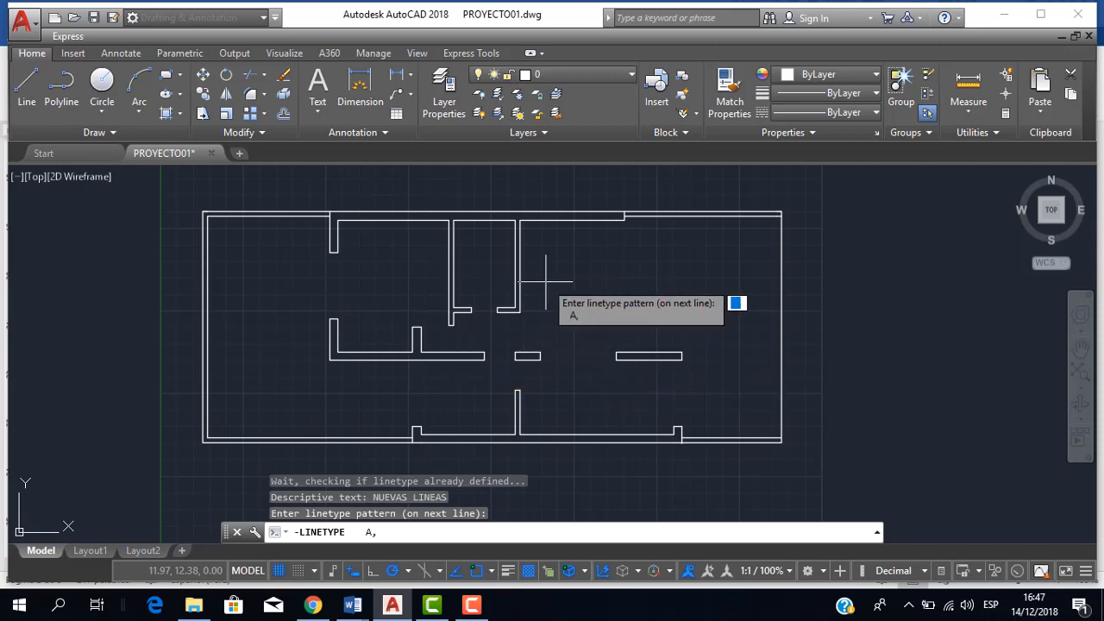
pyautogui.write('6,-3')
pyautogui.press('Return')
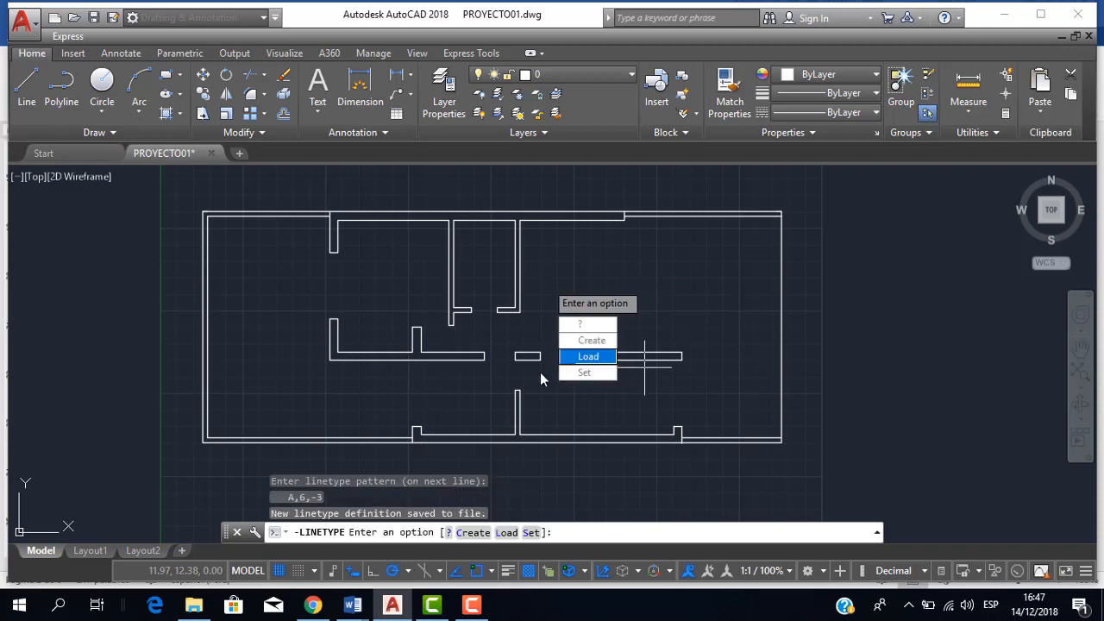
# Load the RAYITAS linetype from the LINEAS2018 file, end the command, and check the list of available linetypes
pyautogui.click(587, 362)
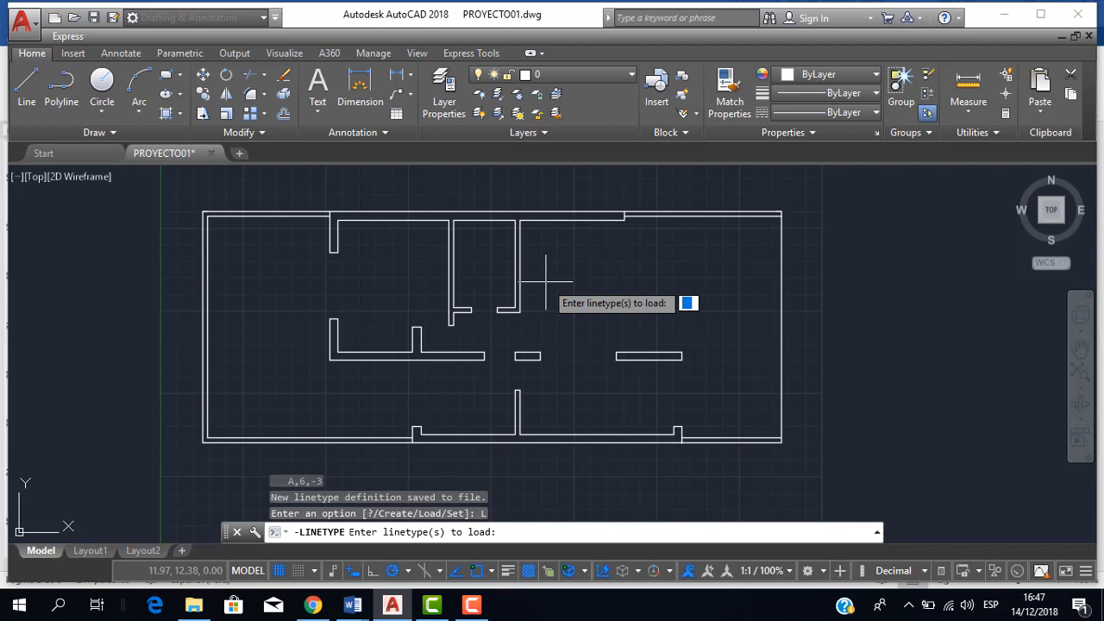
pyautogui.write('RAYITAS')
pyautogui.press('Return')
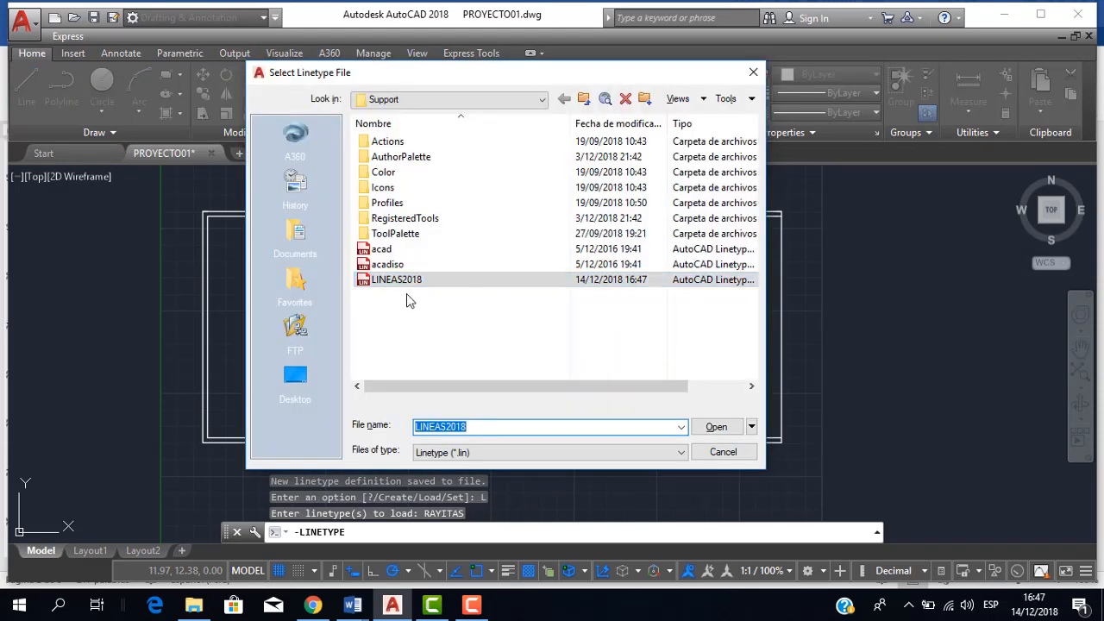
pyautogui.click(436, 281)
pyautogui.doubleClick(437, 285)
pyautogui.press('Escape')
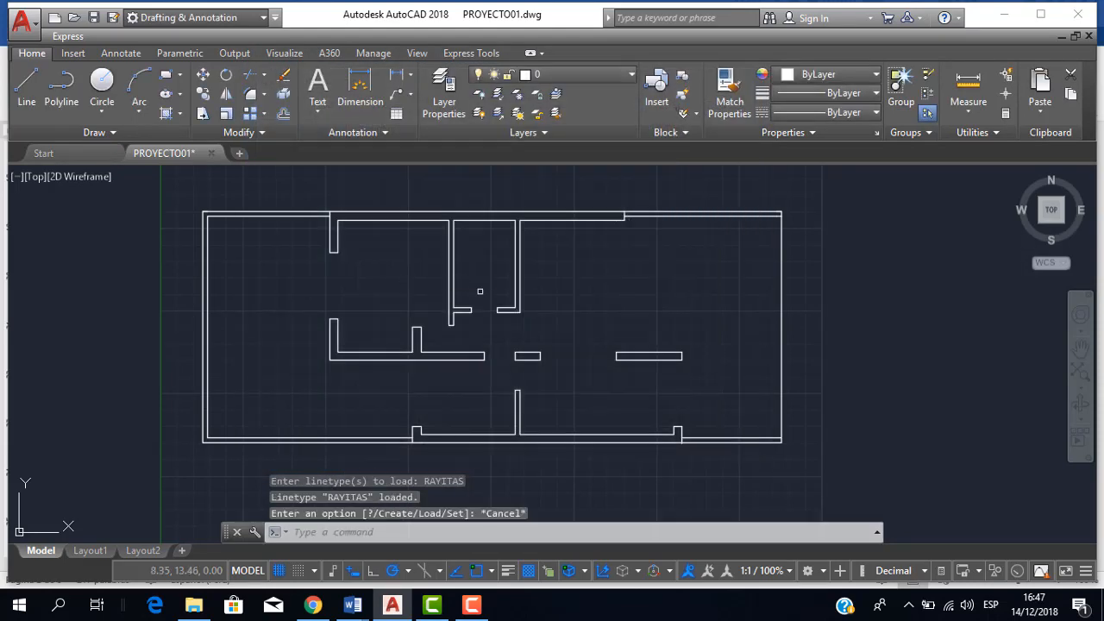
pyautogui.click(821, 112)
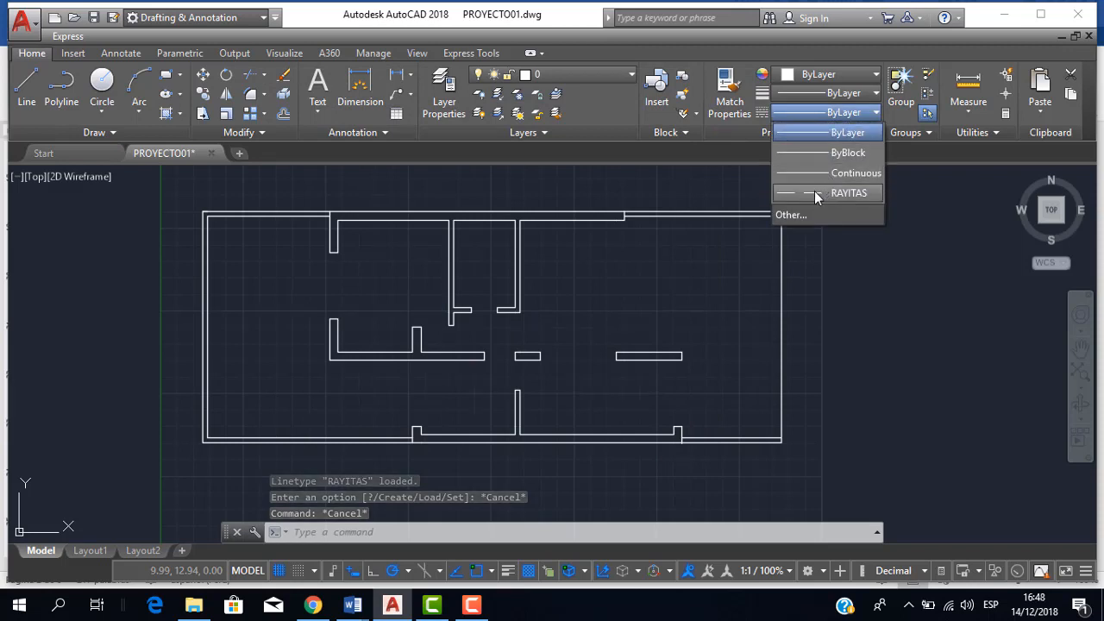
pyautogui.press('Escape')
# Assign the RAYITAS linetype to the Alero layer in the layer manager
pyautogui.click(454, 104)
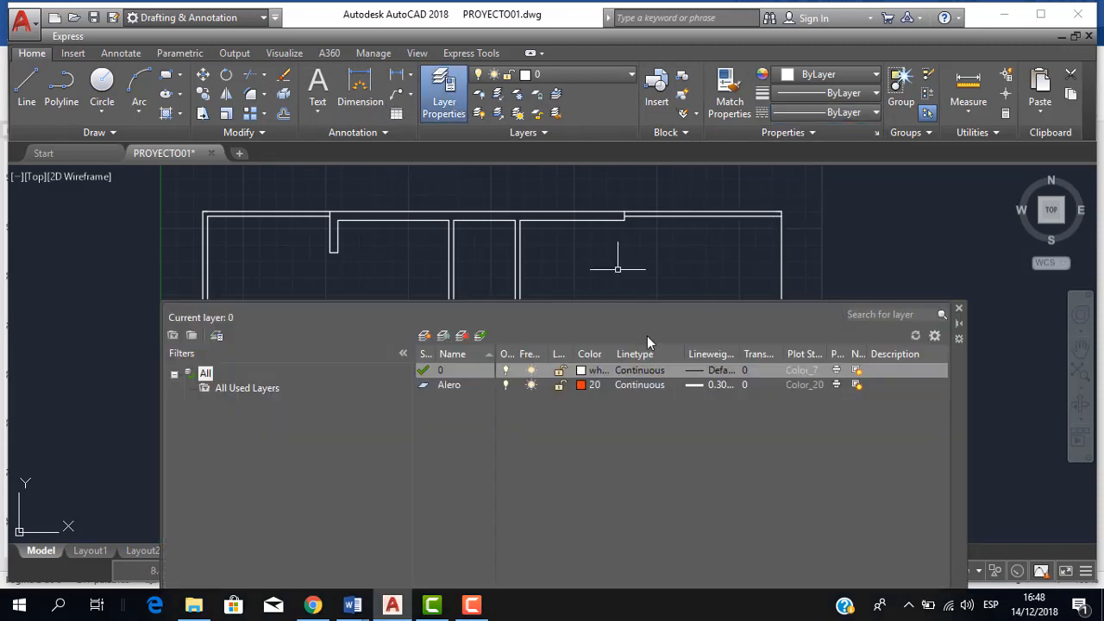
pyautogui.click(640, 385)
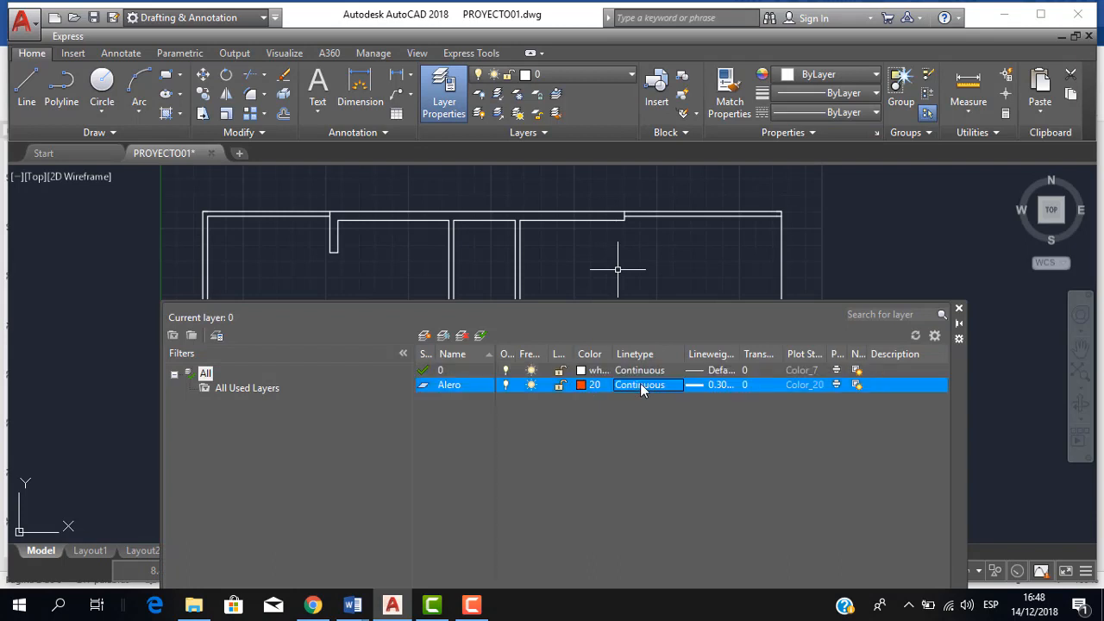
pyautogui.click(342, 270)
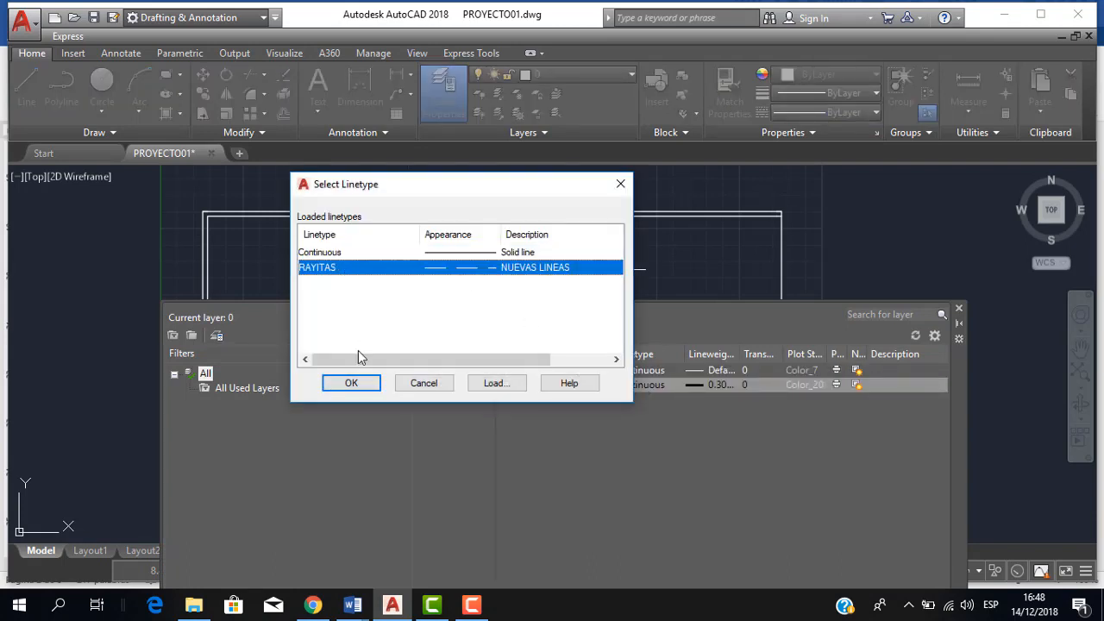
pyautogui.click(354, 382)
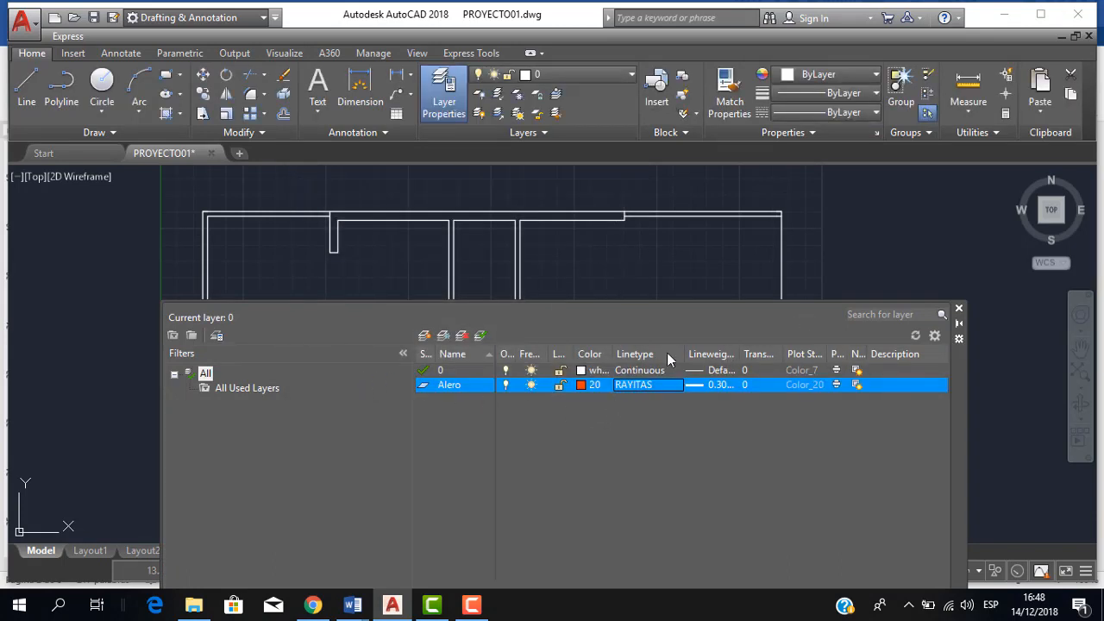
pyautogui.moveTo(955, 412); pyautogui.dragTo(957, 383)
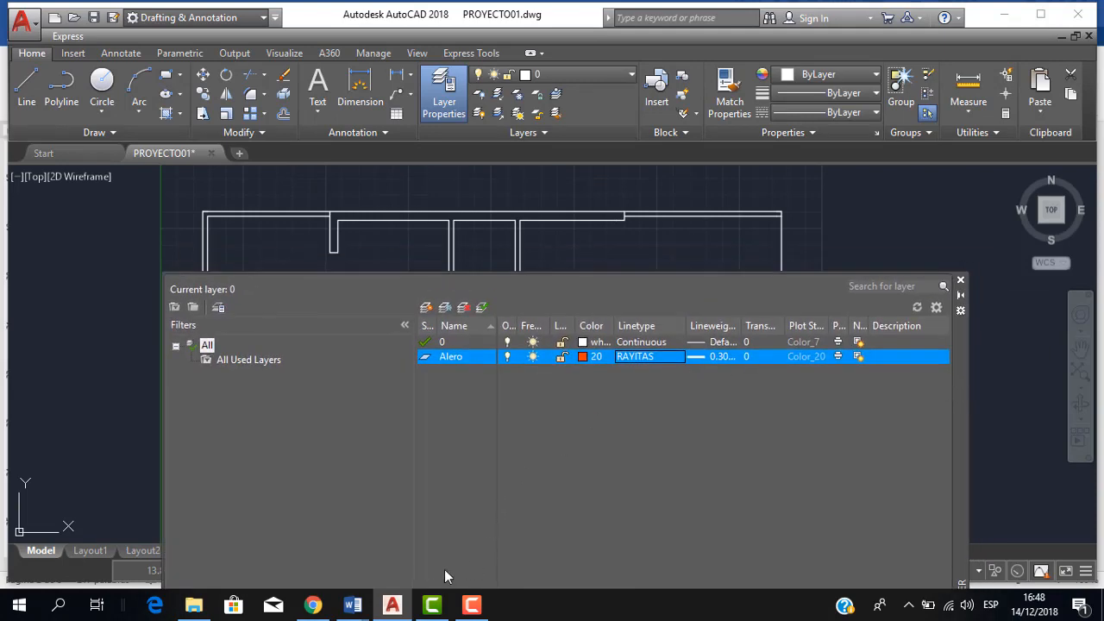
# Switch to the Word document and examine the names, colors, linetypes and lineweights in the layer table, then return to AutoCAD
pyautogui.moveTo(353, 605)
pyautogui.click(323, 550)
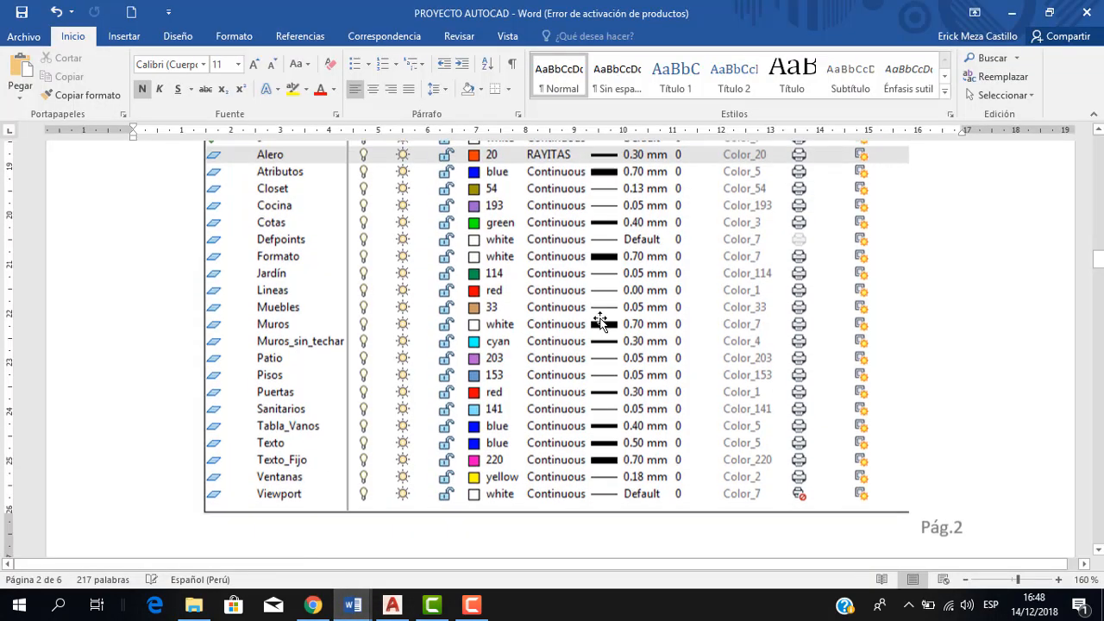
pyautogui.scroll(1, 602, 321)
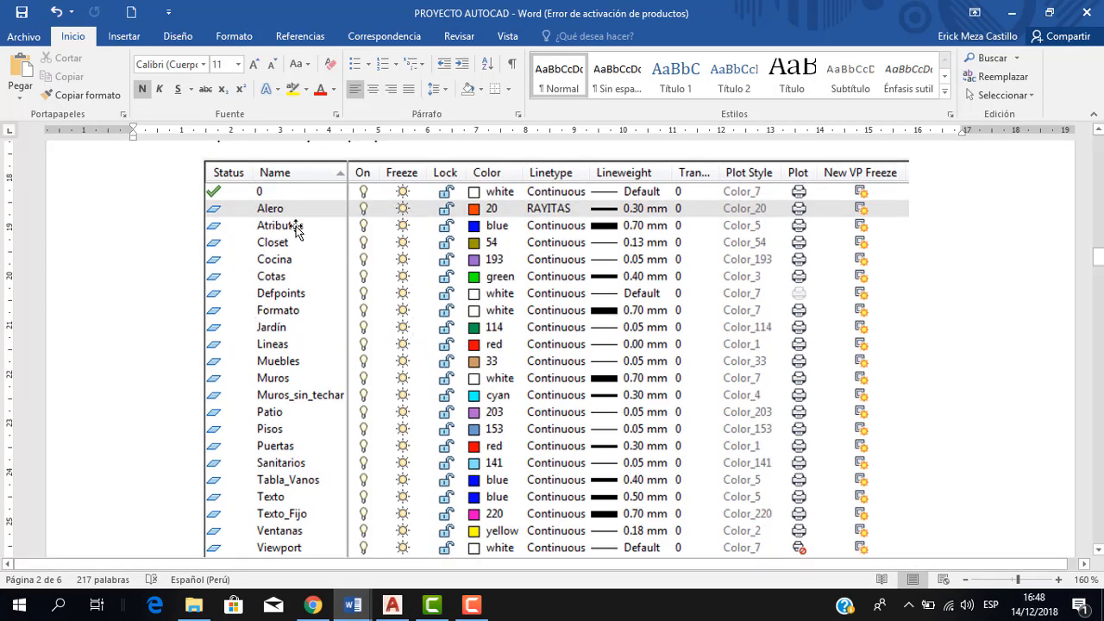
pyautogui.scroll(-1, 480, 500)
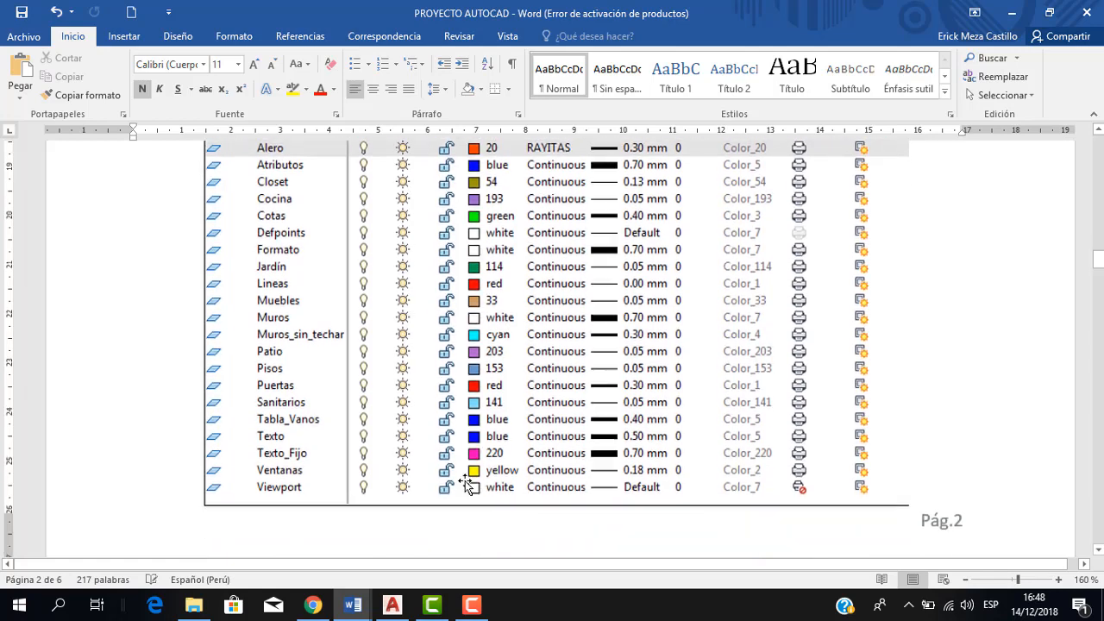
pyautogui.scroll(1, 383, 451)
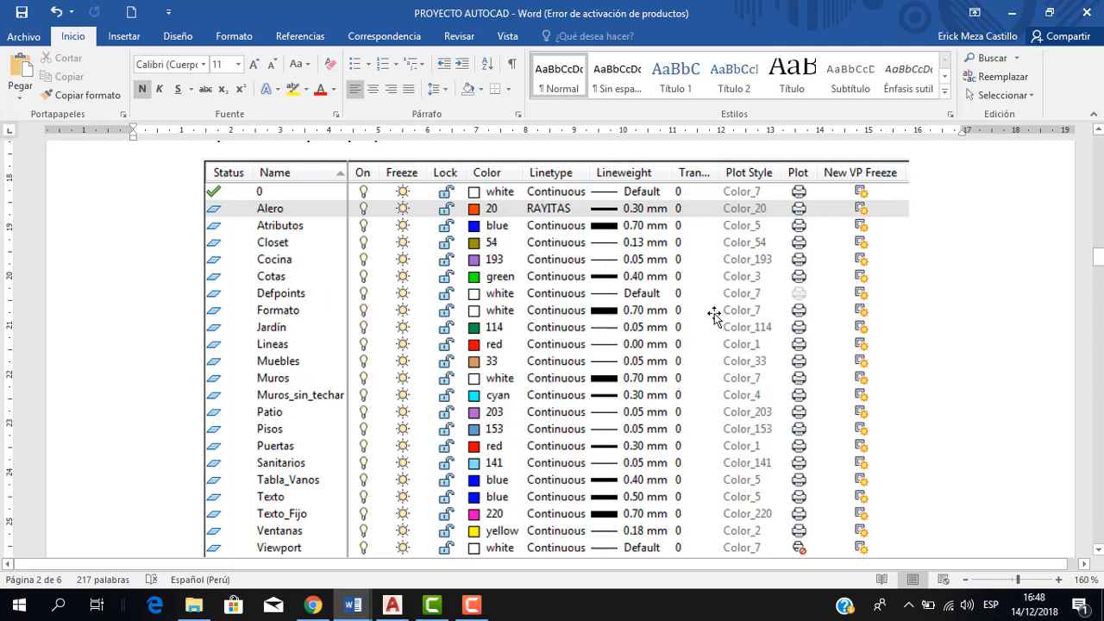
pyautogui.scroll(-1, 751, 457)
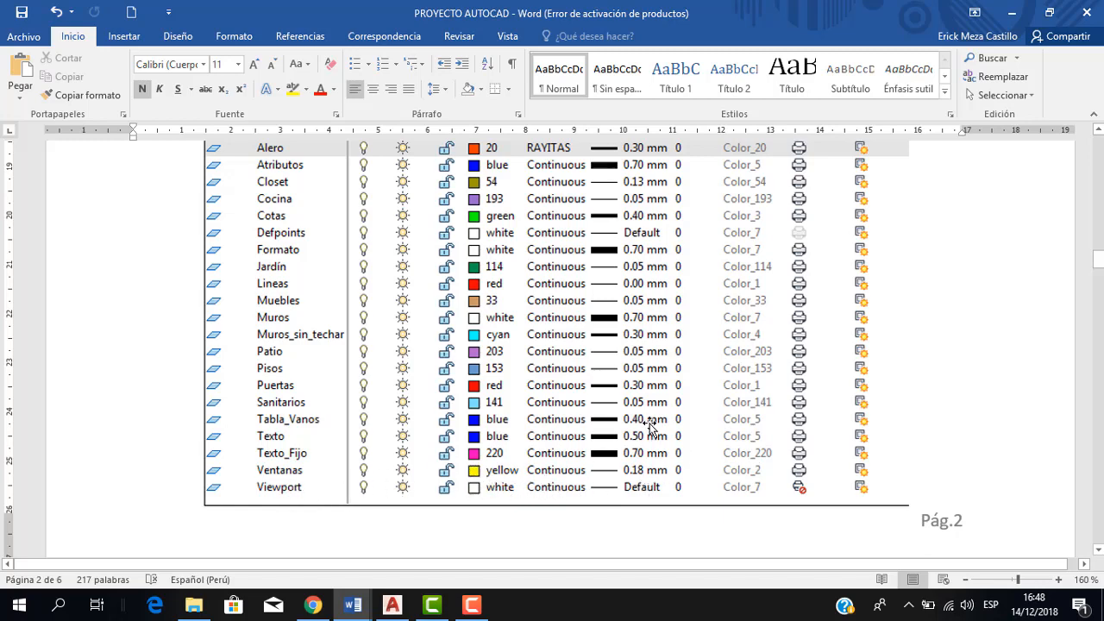
pyautogui.scroll(1, 294, 249)
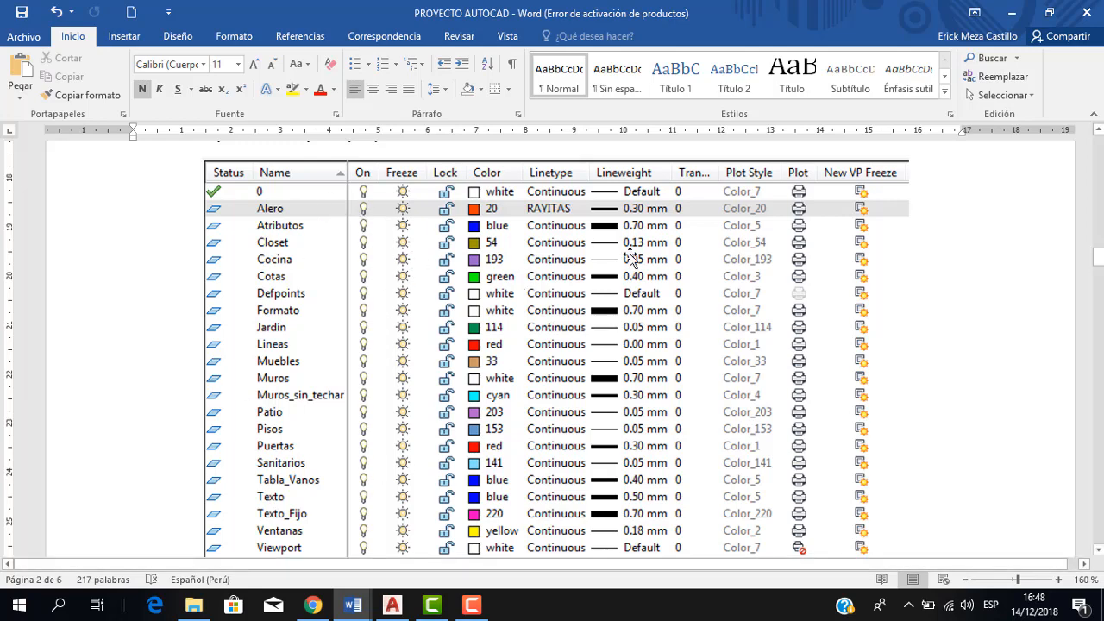
pyautogui.click(1011, 13)
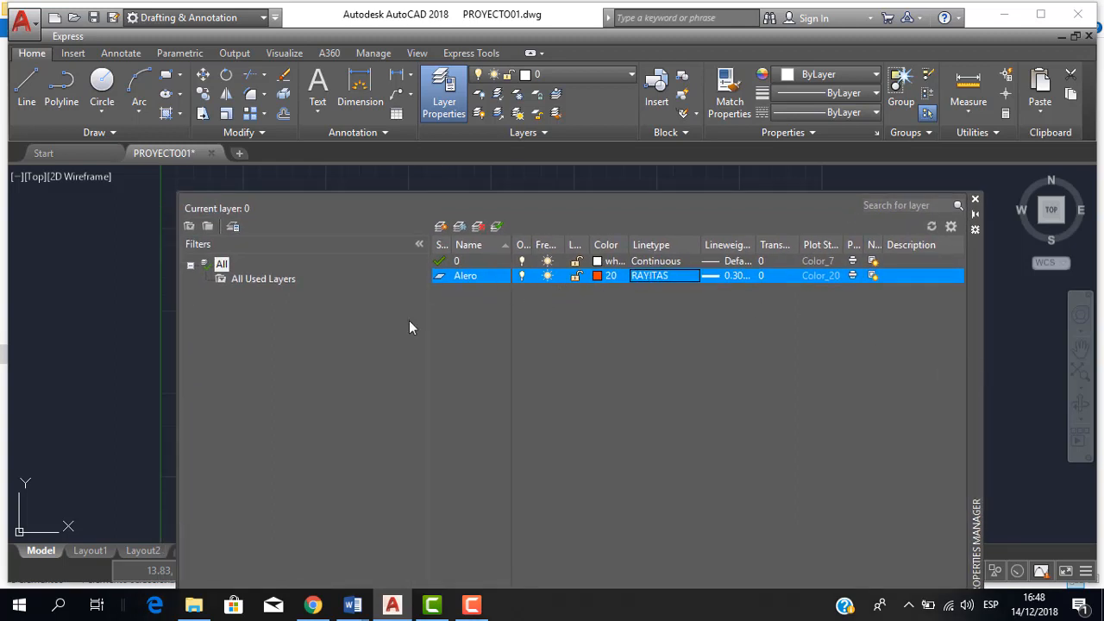
pyautogui.moveTo(355, 606)
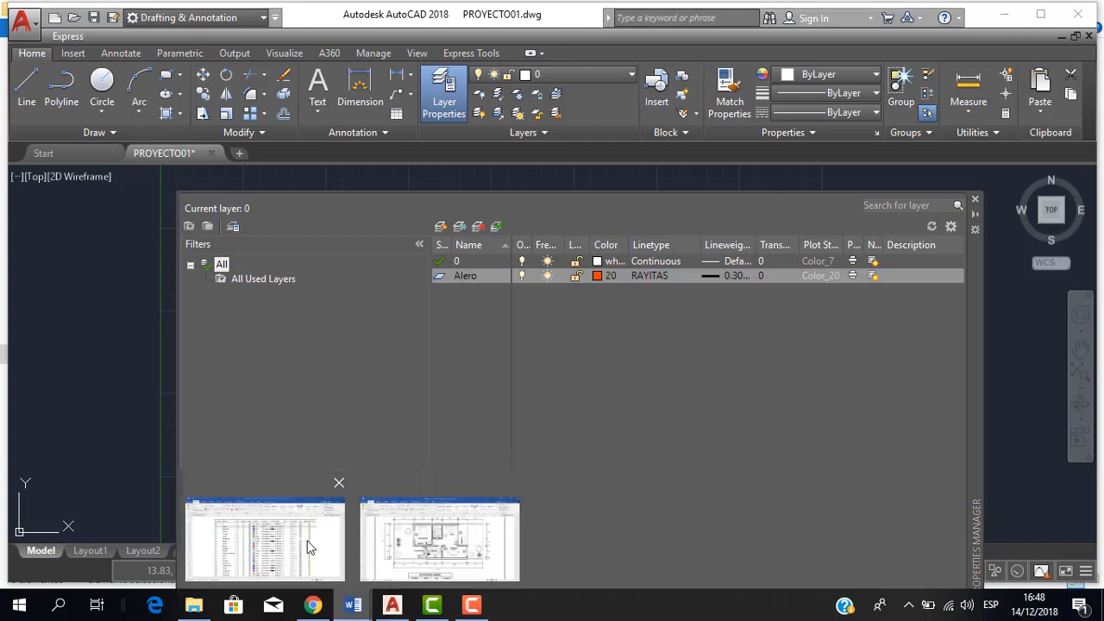
pyautogui.click(312, 545)
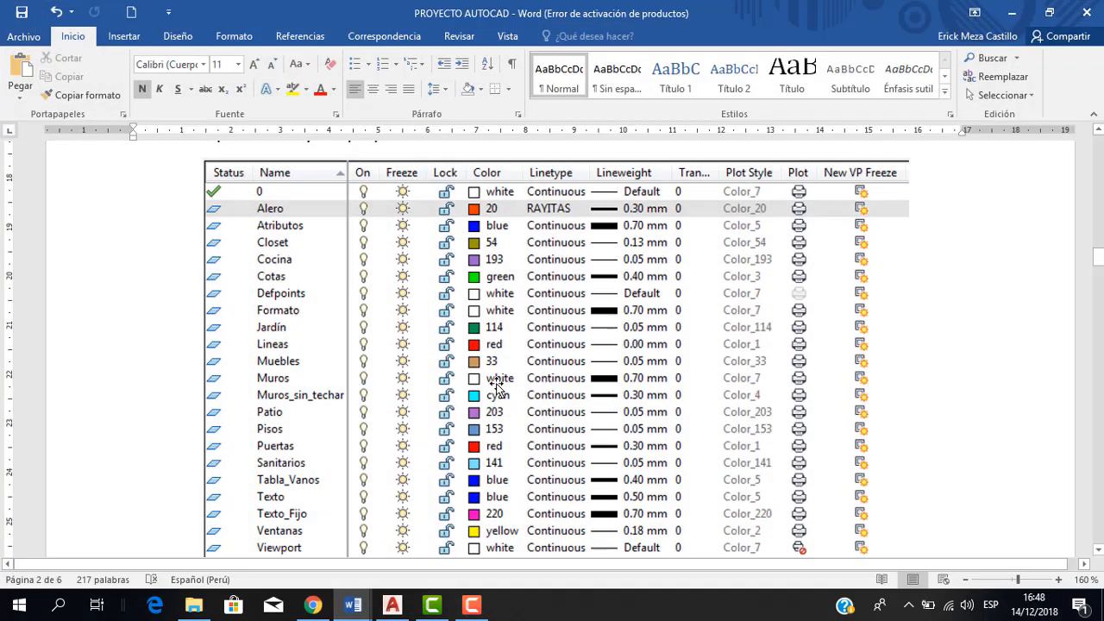
pyautogui.click(354, 607)
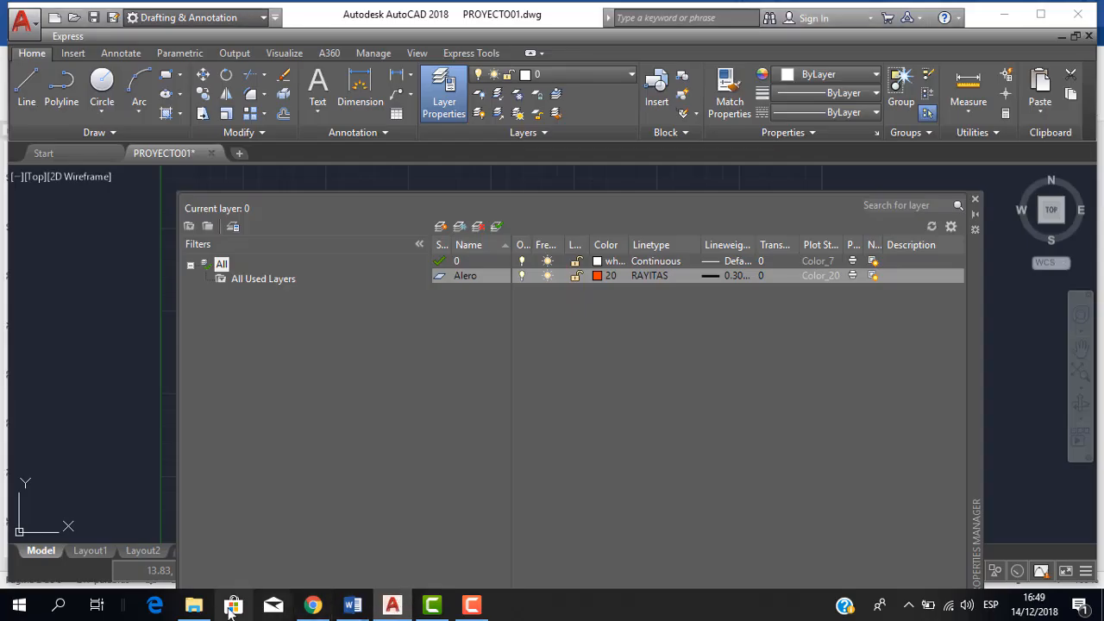
# Open the PROYECTO FINAL drawing from the PROYECTO AUTOCAD folder and close the layer manager to view its complete floor plan
pyautogui.click(194, 605)
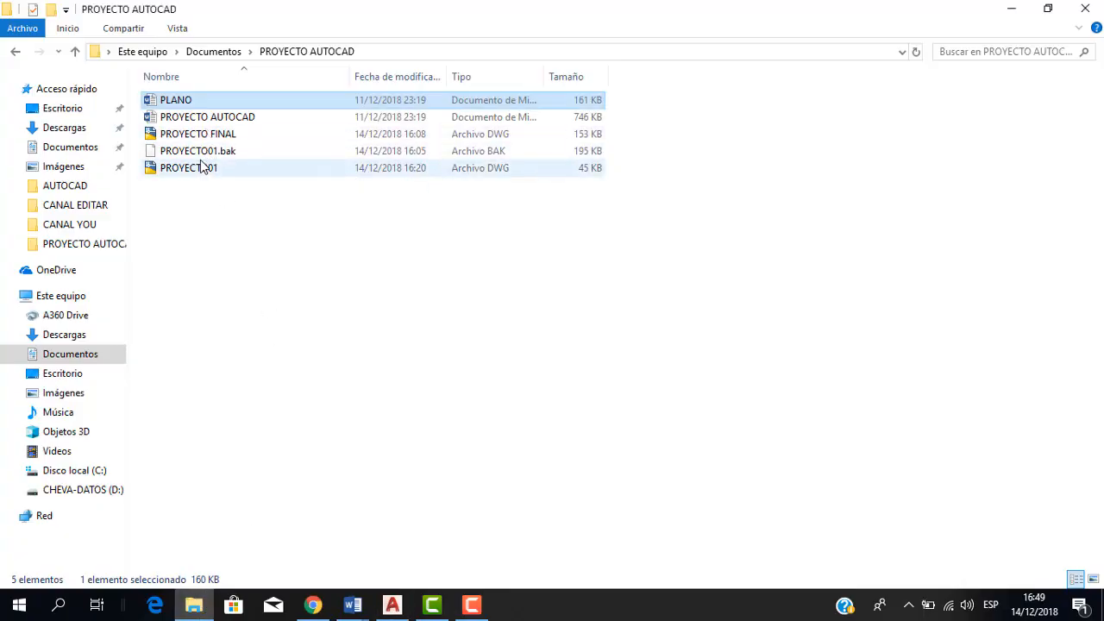
pyautogui.hotkey('alt', 'Tab')
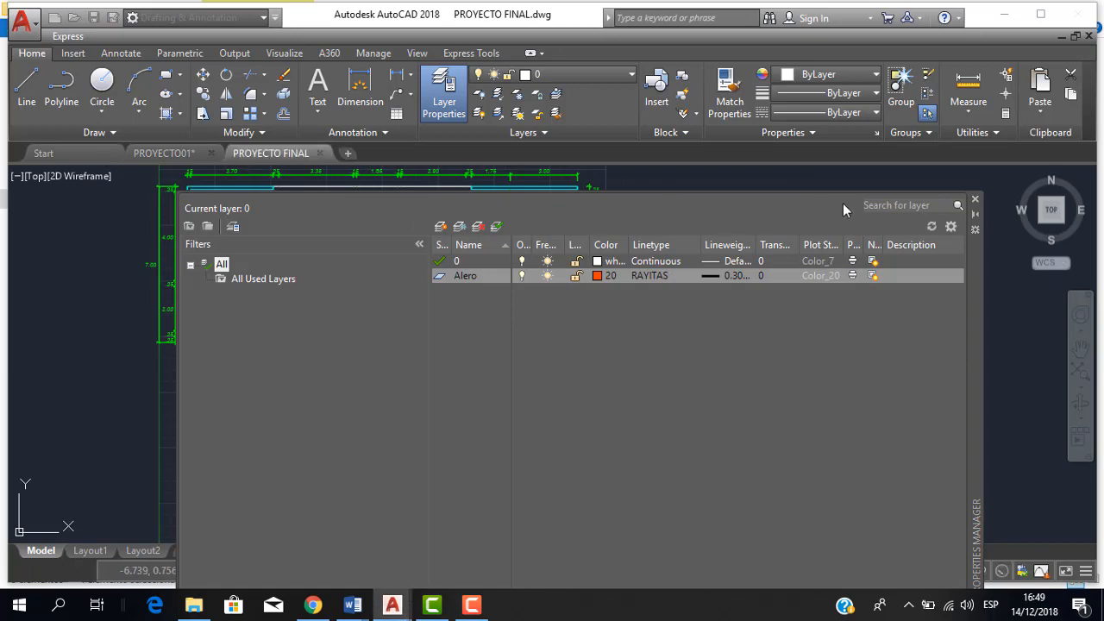
pyautogui.click(976, 202)
pyautogui.scroll(-3, 531, 272)
pyautogui.scroll(4, 531, 272)
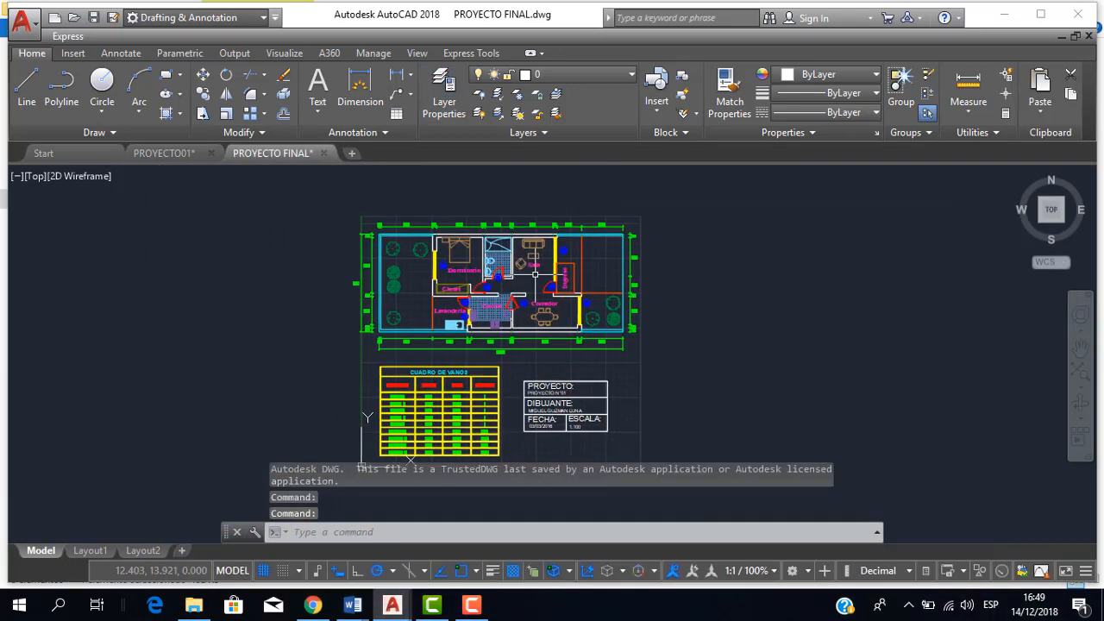
pyautogui.scroll(4, 532, 273)
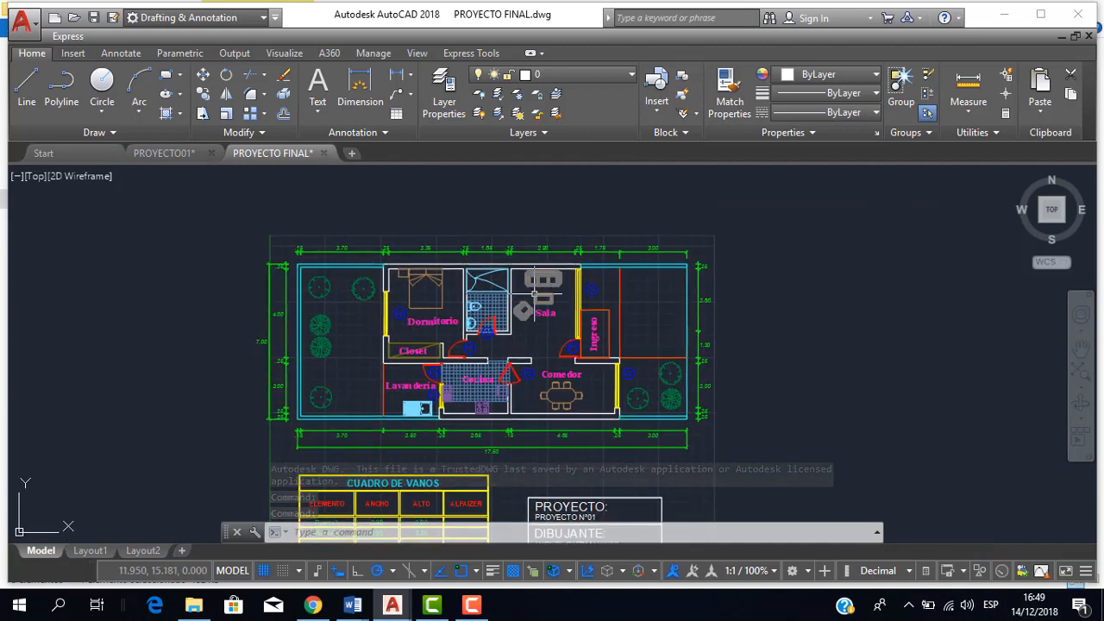
pyautogui.moveTo(516, 278); pyautogui.dragTo(565, 248, button='middle')
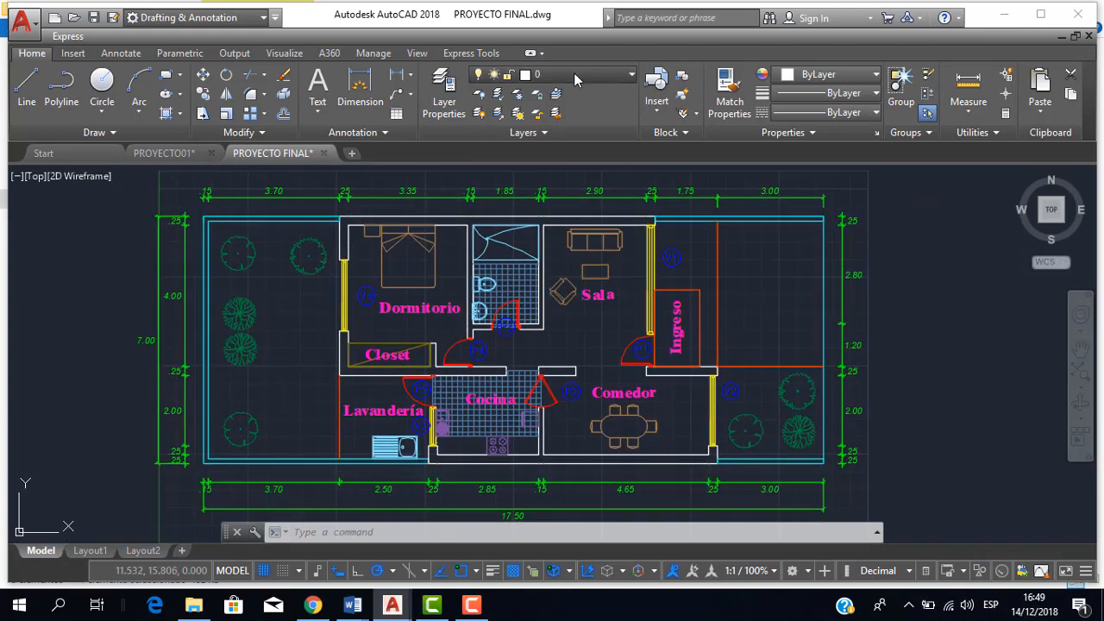
# Turn off the Alero, Atributos, Closet, Cocina, Cotas, Defpoints, Formato, Jardín and Muebles layers in PROYECTO FINAL
pyautogui.click(518, 74)
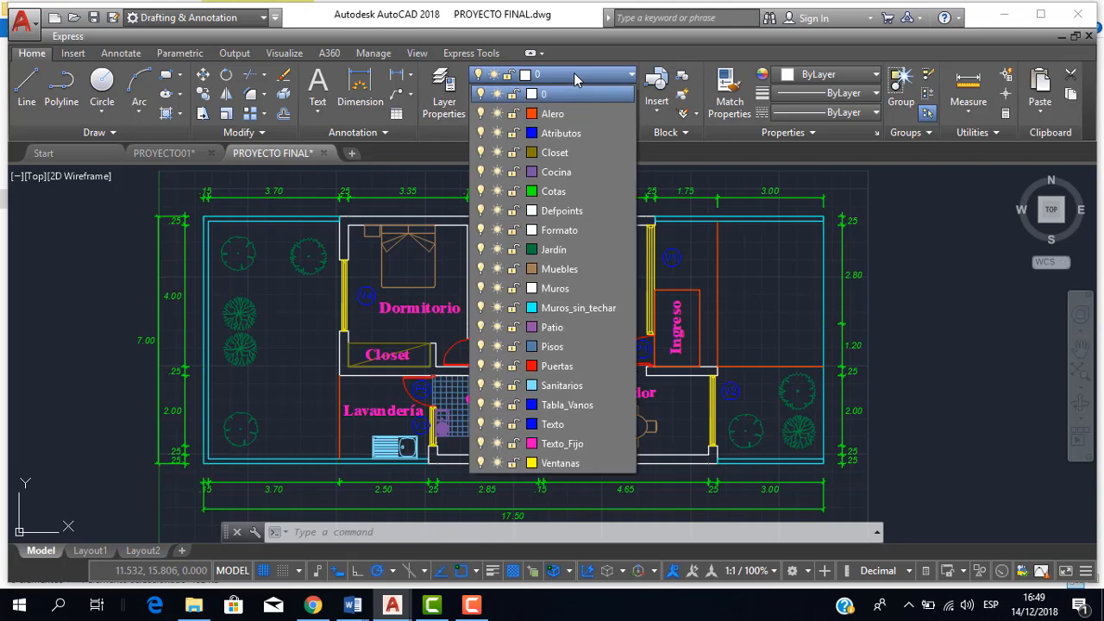
pyautogui.click(481, 133)
pyautogui.click(481, 152)
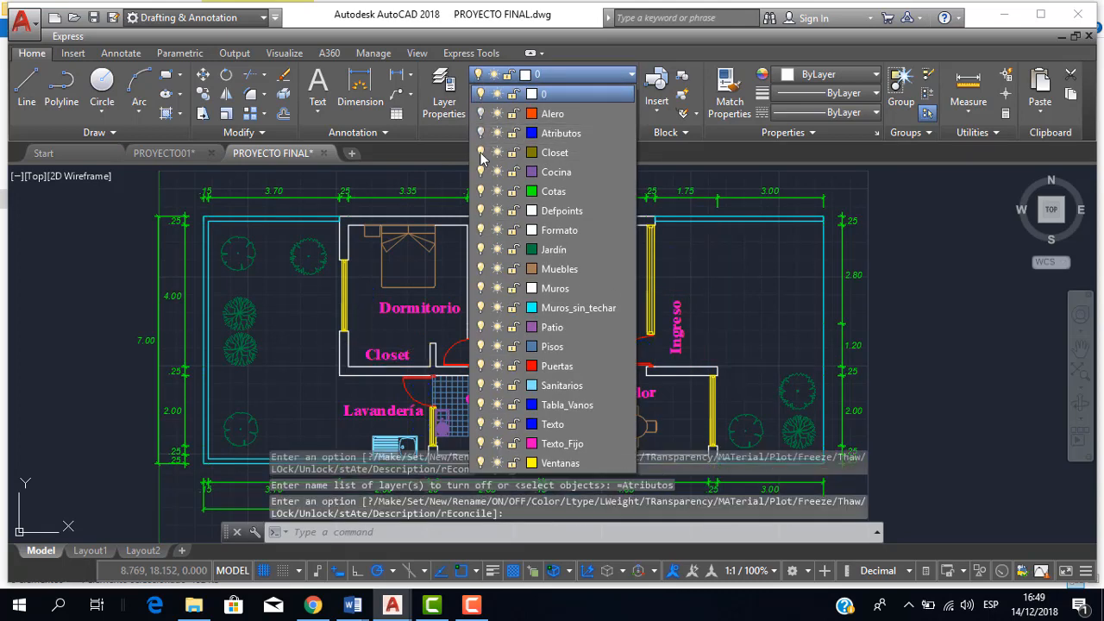
pyautogui.click(480, 171)
pyautogui.click(481, 191)
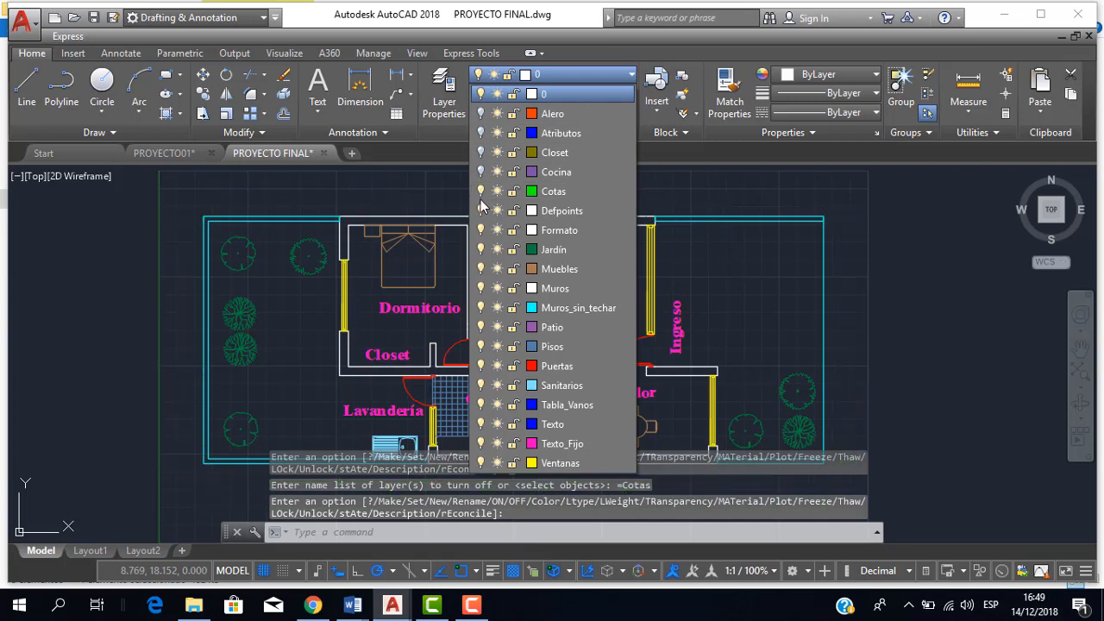
pyautogui.click(480, 210)
pyautogui.click(481, 230)
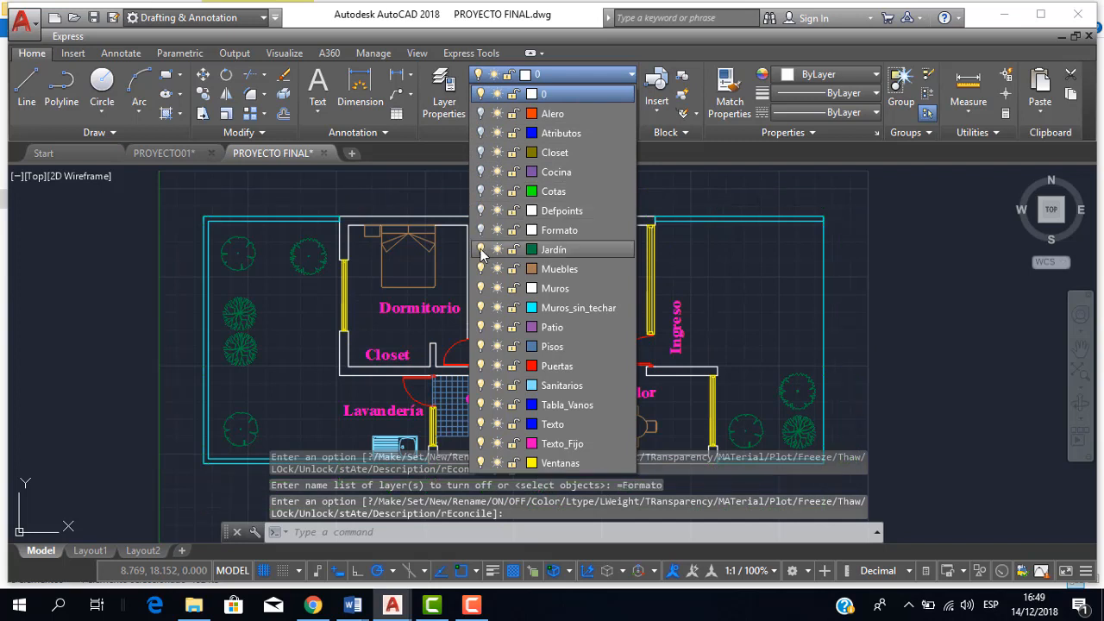
pyautogui.click(480, 249)
pyautogui.click(480, 269)
# Turn off the Patio, Pisos, Puertas, Sanitarios, Tabla_Vanos, Texto, Texto_Fijo and Ventanas layers
pyautogui.click(481, 288)
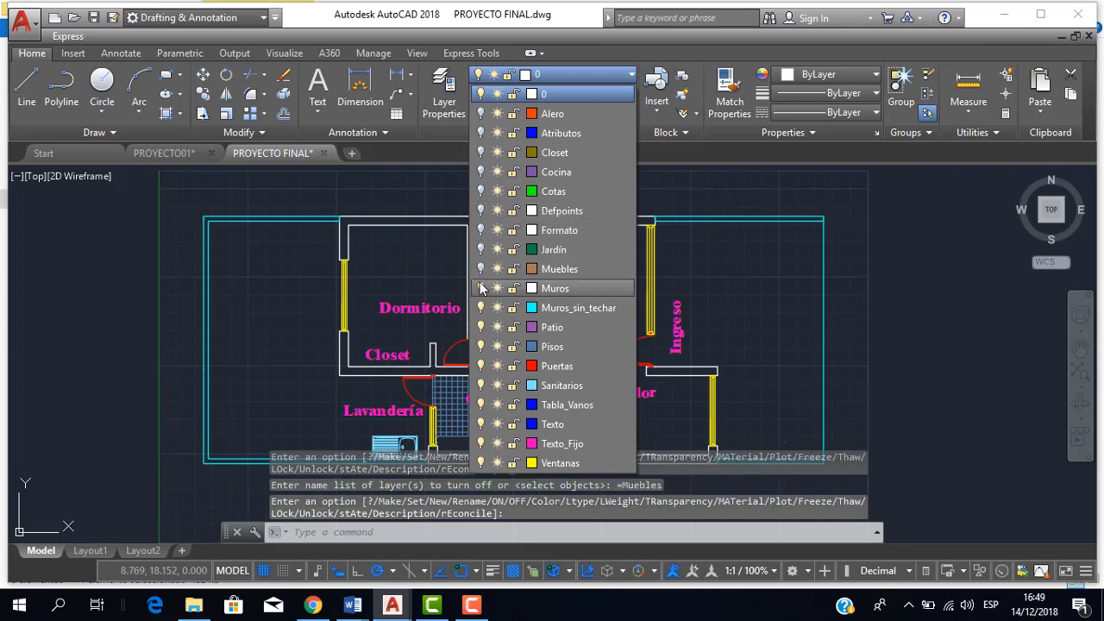
pyautogui.click(480, 307)
pyautogui.click(480, 327)
pyautogui.click(480, 346)
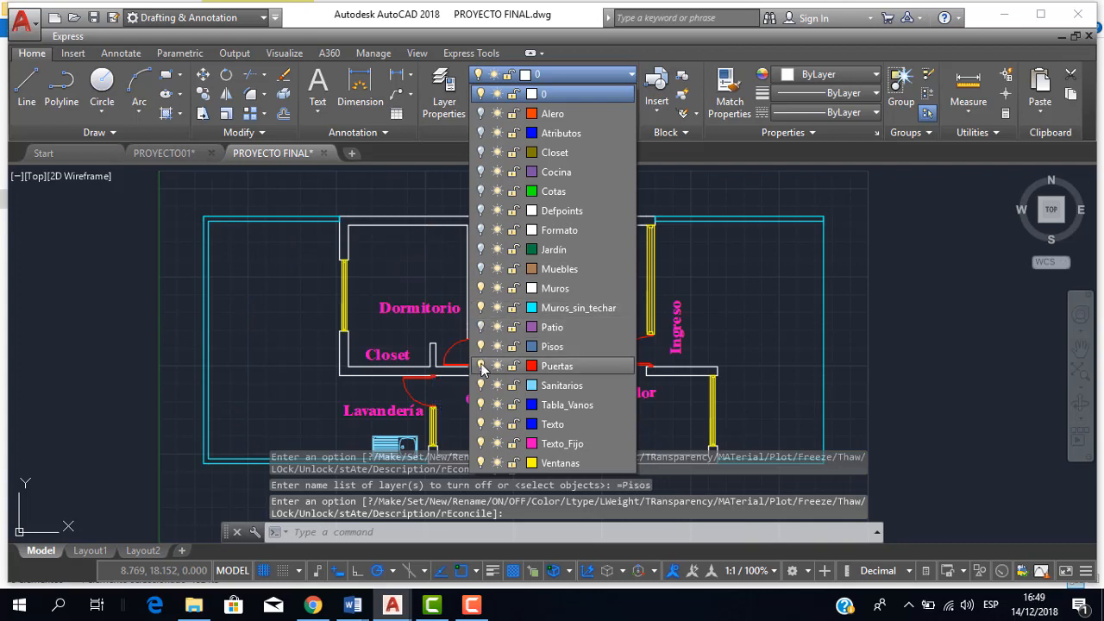
pyautogui.click(480, 365)
pyautogui.click(481, 386)
pyautogui.click(480, 405)
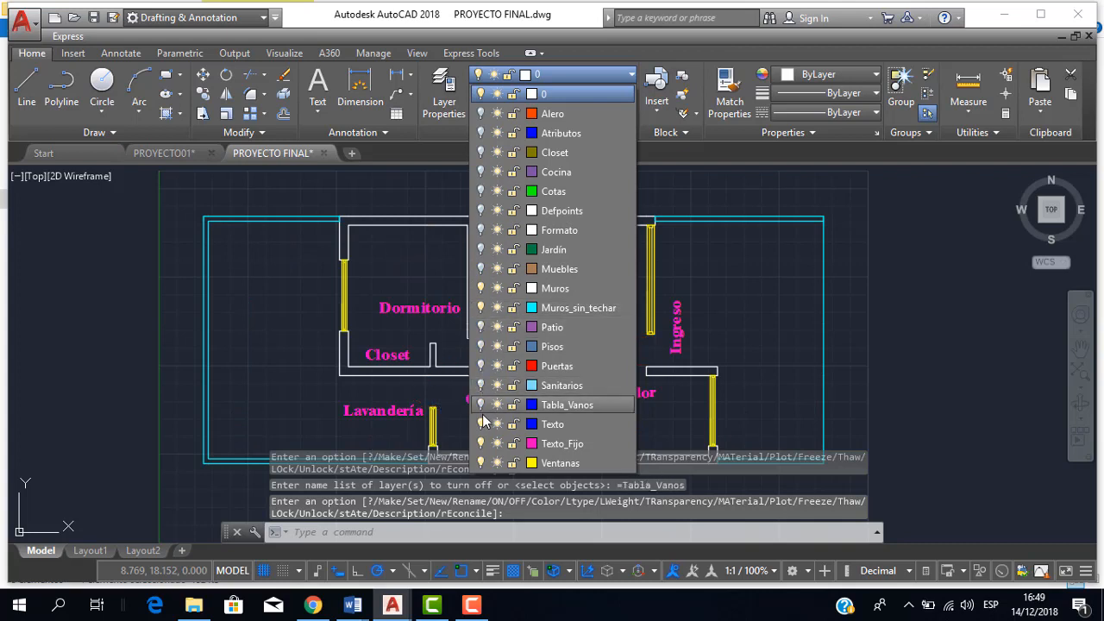
pyautogui.click(556, 74)
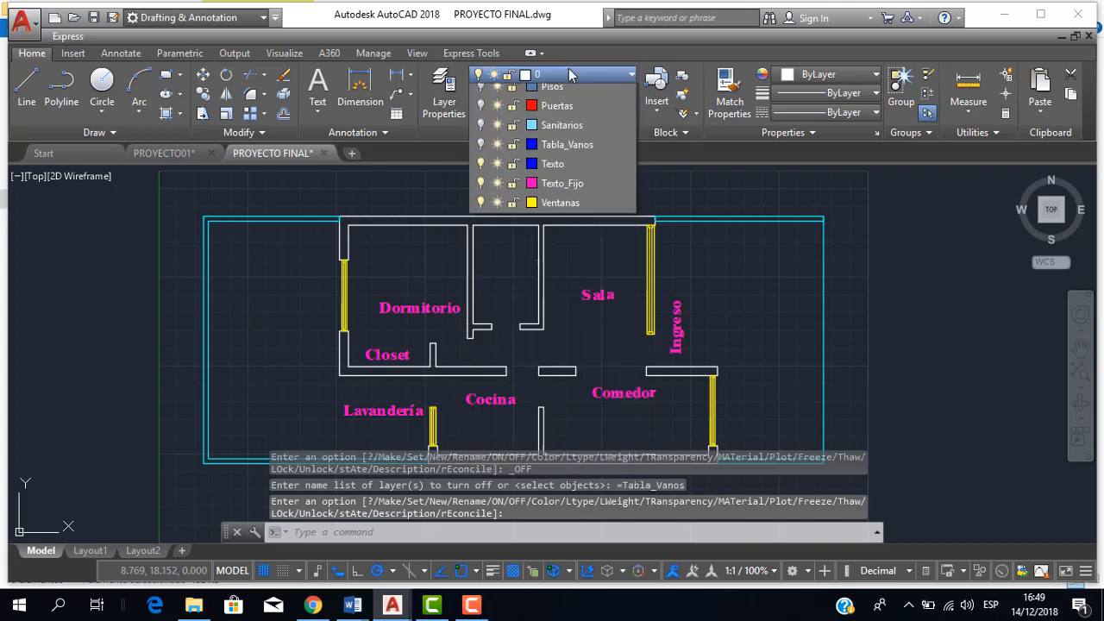
pyautogui.click(480, 423)
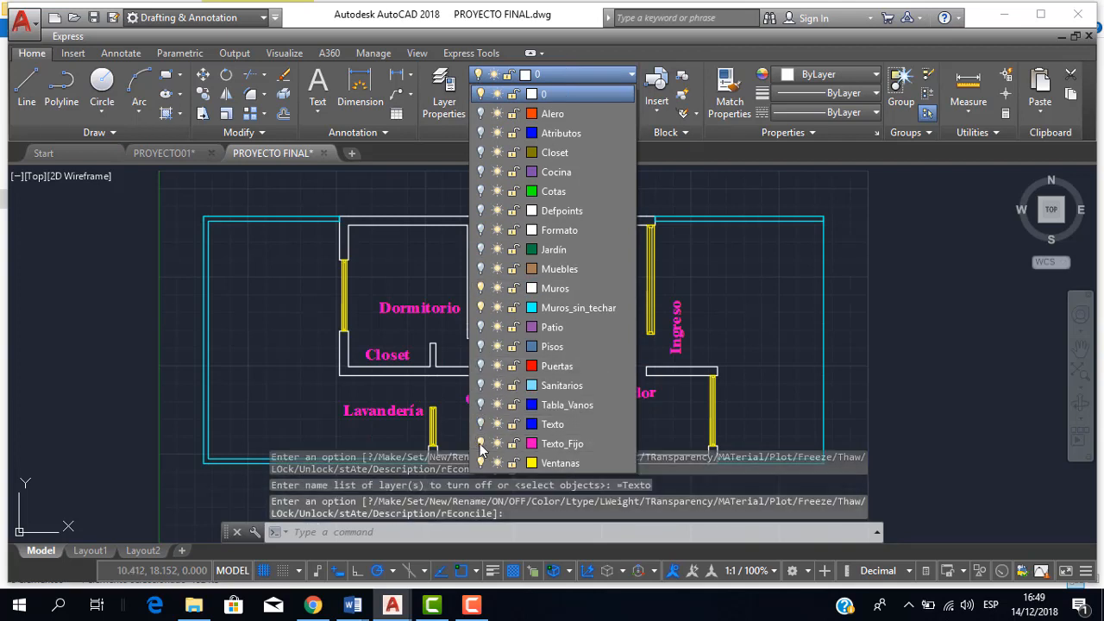
pyautogui.click(480, 443)
pyautogui.click(481, 463)
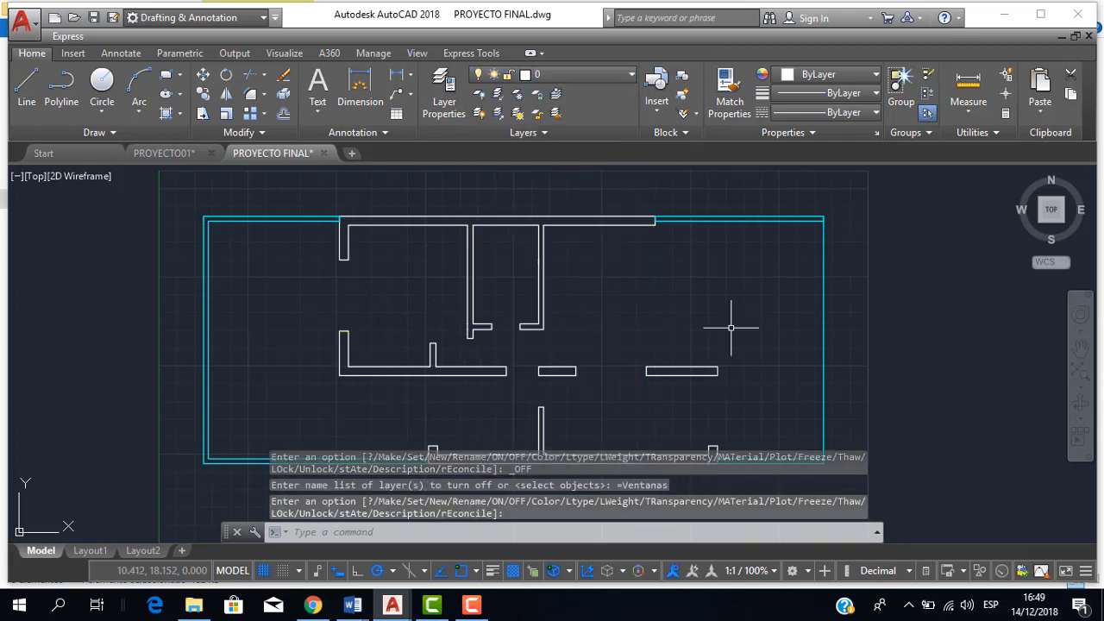
# Turn on lineweight display and compare the line thickness of the white walls with that of the cyan perimeter walls
pyautogui.scroll(-2, 707, 259)
pyautogui.moveTo(715, 227); pyautogui.dragTo(702, 266, button='middle')
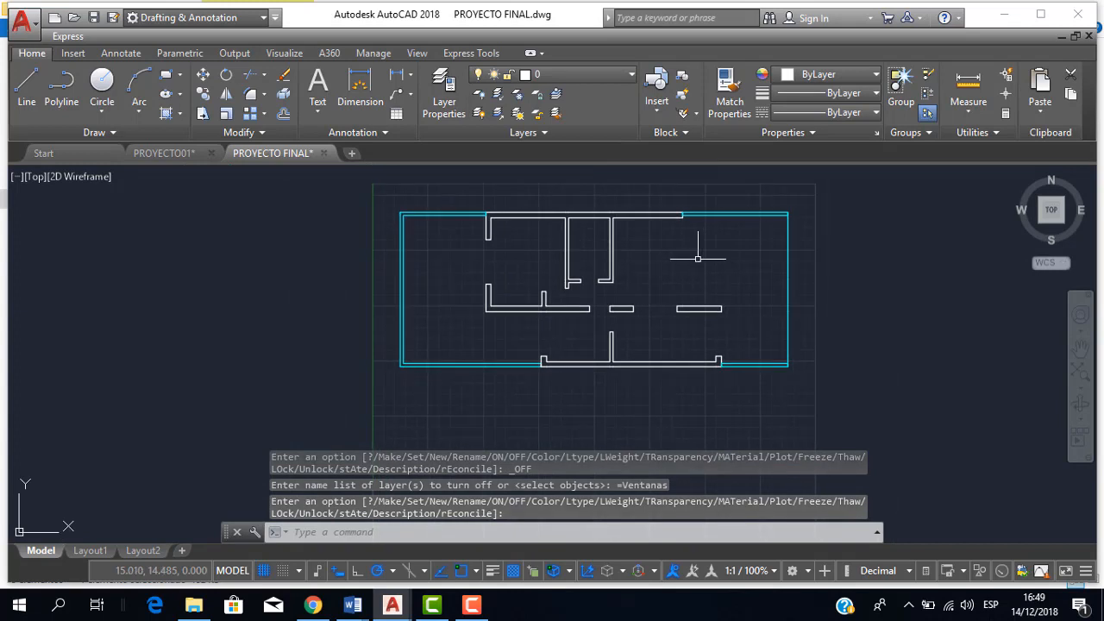
pyautogui.click(493, 571)
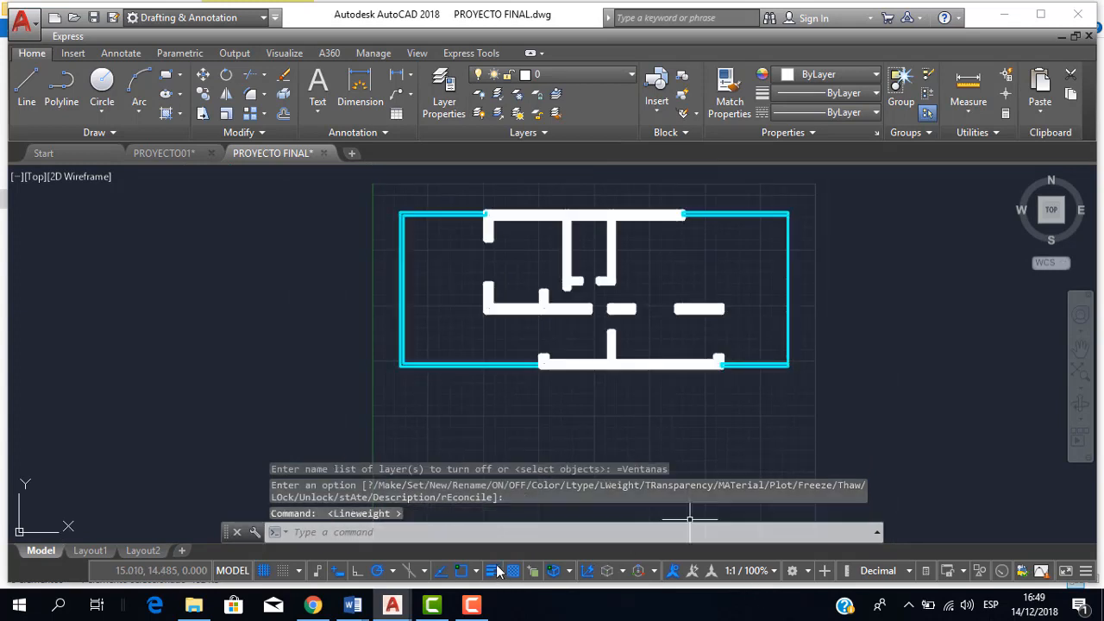
pyautogui.scroll(3, 645, 297)
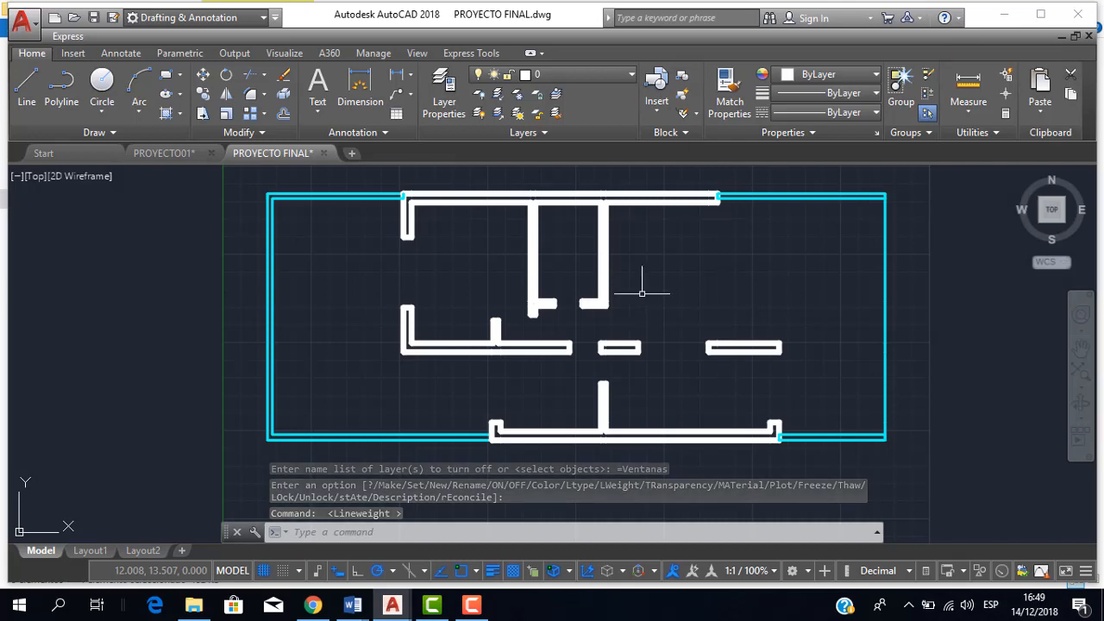
pyautogui.moveTo(621, 303); pyautogui.dragTo(613, 300, button='middle')
pyautogui.moveTo(611, 248); pyautogui.dragTo(605, 259, button='middle')
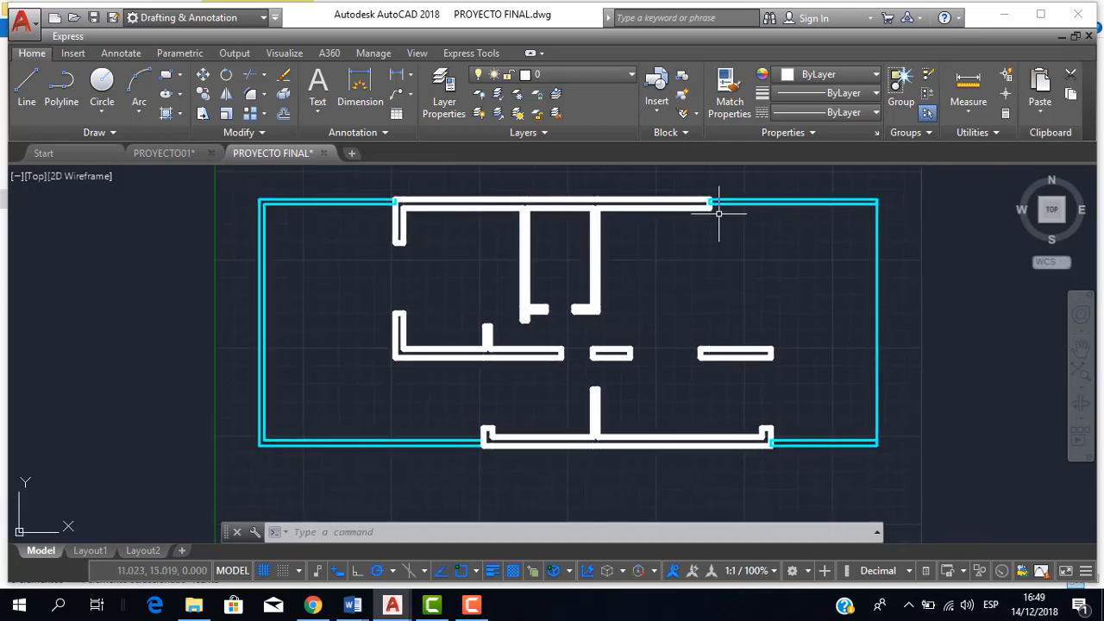
pyautogui.click(607, 75)
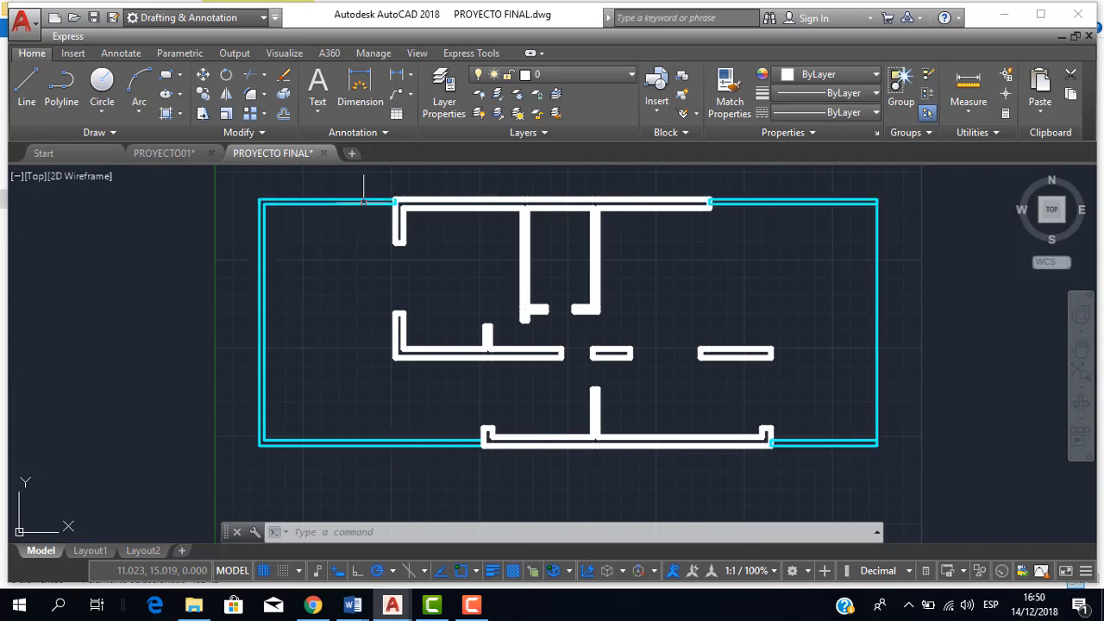
# Review the layer list, inspect the layer of the cyan perimeter wall east of the white walls' upper run, and clear the selection
pyautogui.click(599, 76)
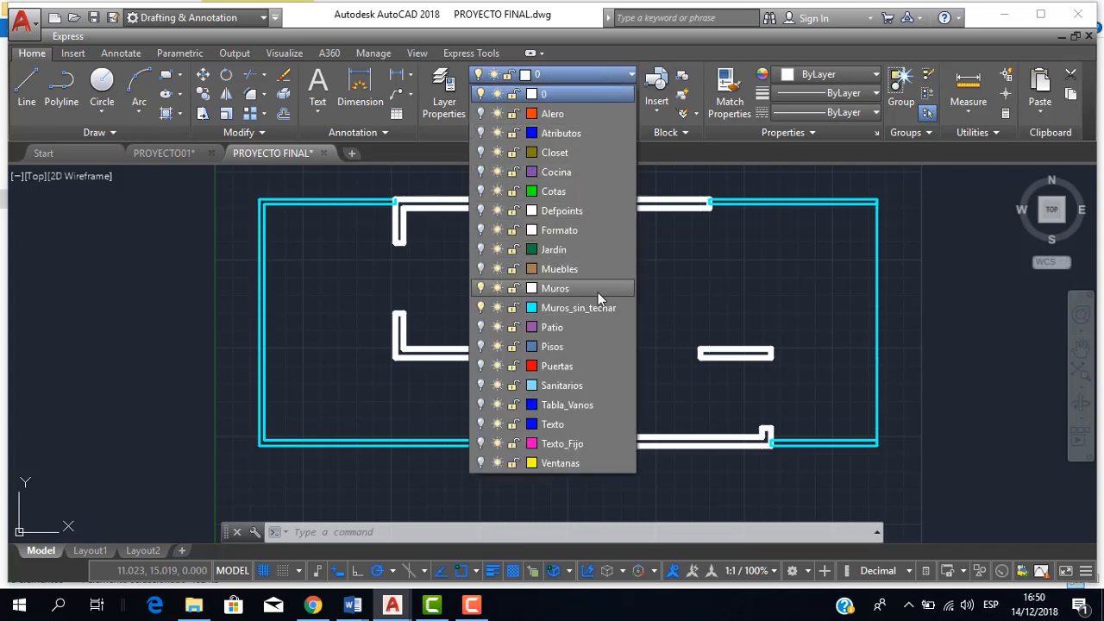
pyautogui.click(700, 284)
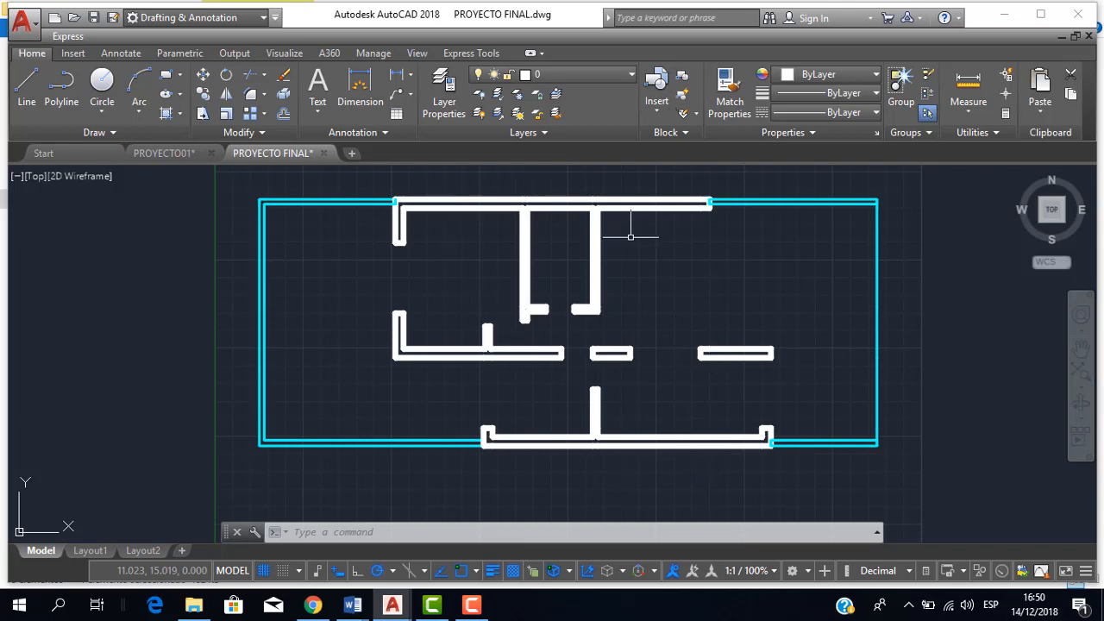
pyautogui.click(797, 216)
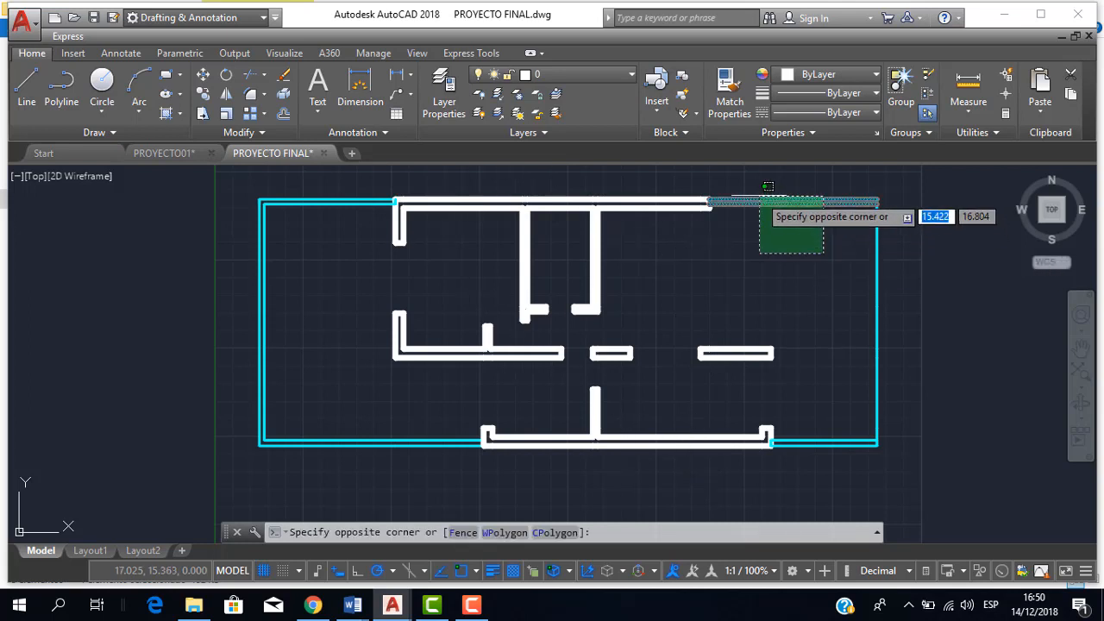
pyautogui.click(708, 197)
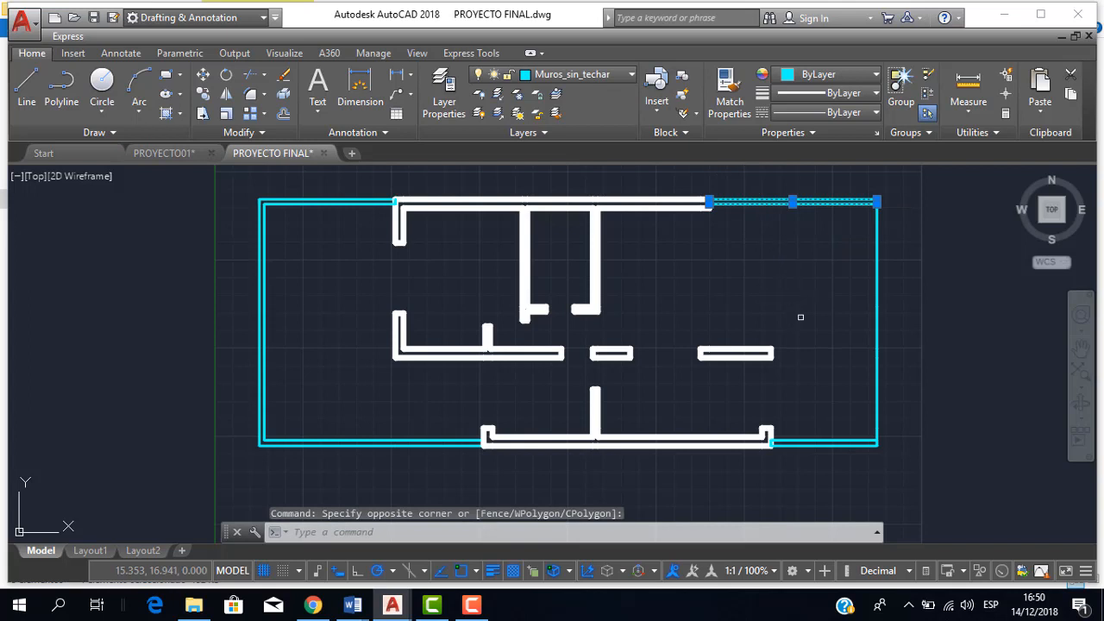
pyautogui.click(924, 445)
pyautogui.click(824, 374)
pyautogui.press('Escape')
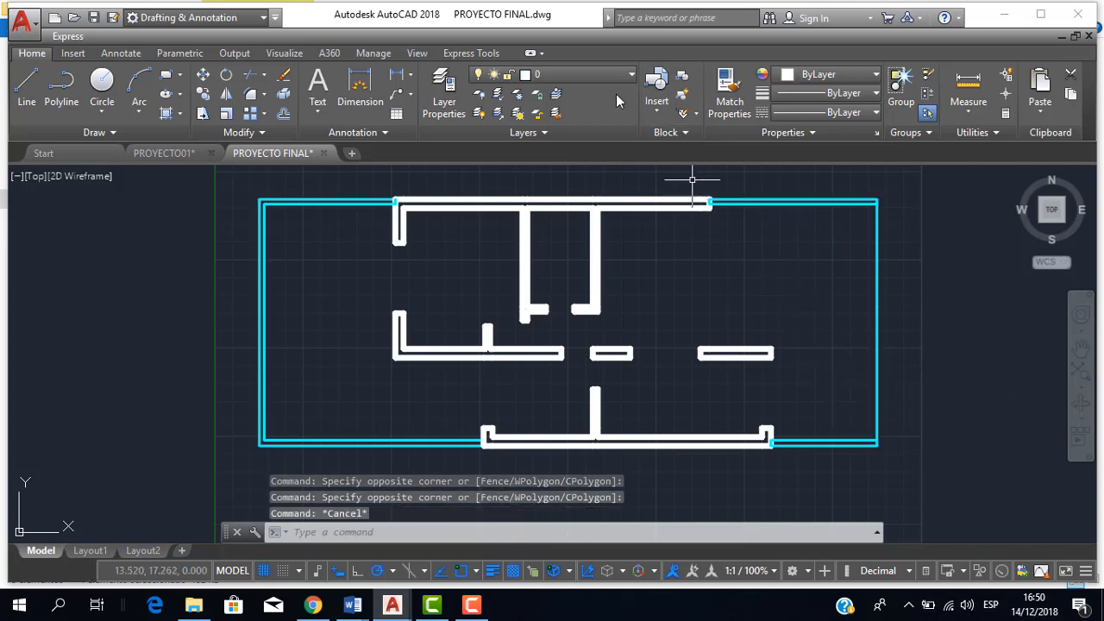
# Turn off lineweight display in PROYECTO FINAL and examine the white and cyan walls drawn without thickness
pyautogui.click(492, 570)
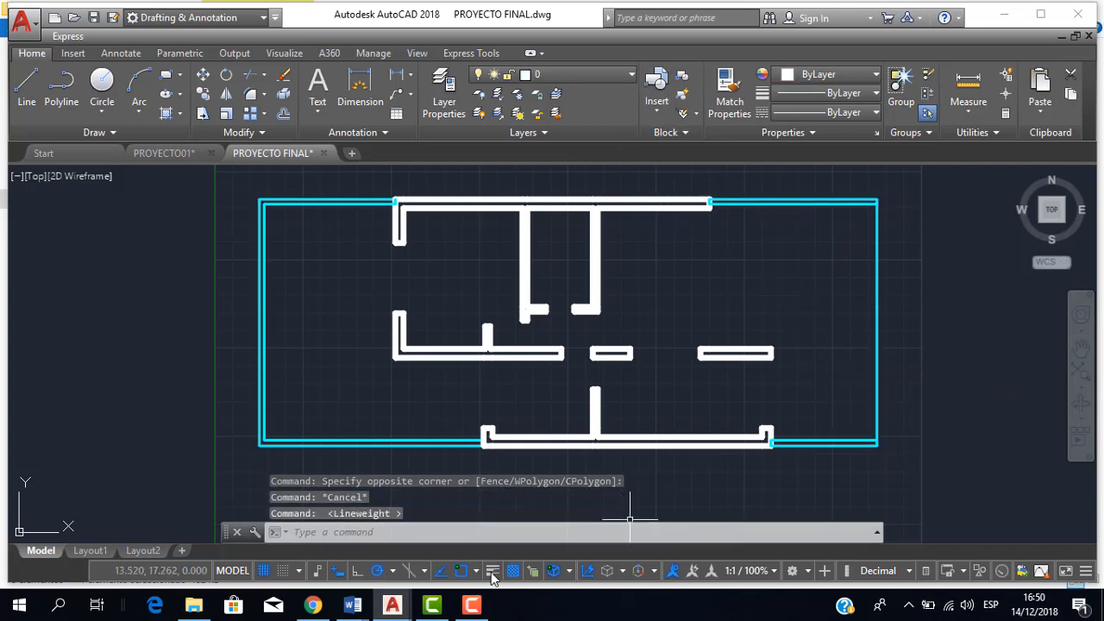
pyautogui.click(492, 570)
pyautogui.click(492, 570)
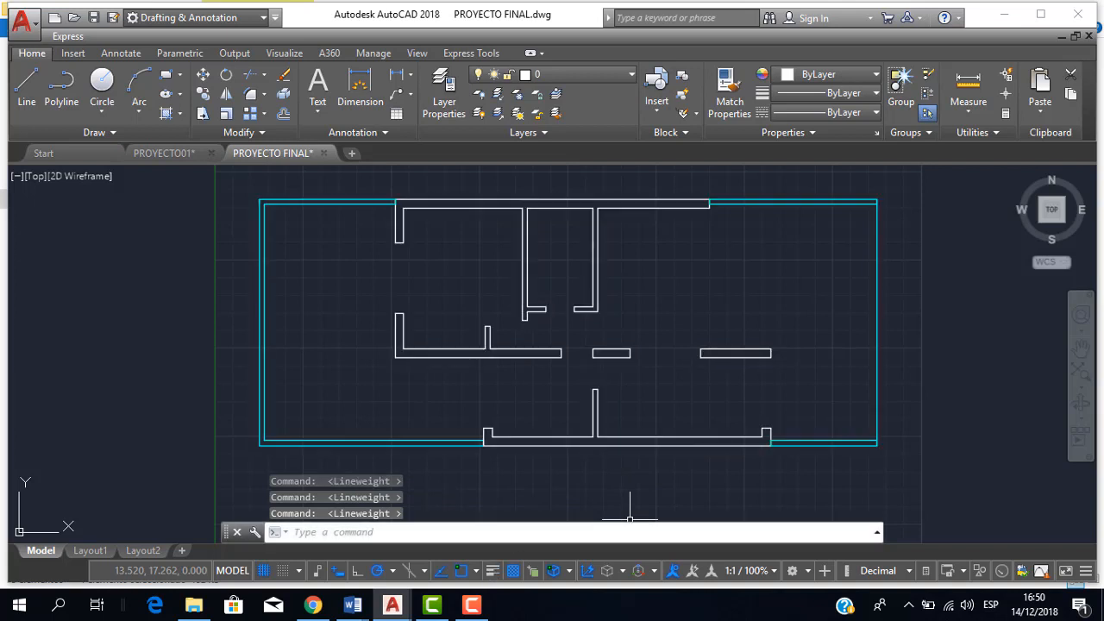
pyautogui.scroll(-2, 631, 439)
pyautogui.moveTo(632, 436); pyautogui.dragTo(568, 374, button='middle')
pyautogui.scroll(2, 568, 375)
pyautogui.scroll(-2, 567, 371)
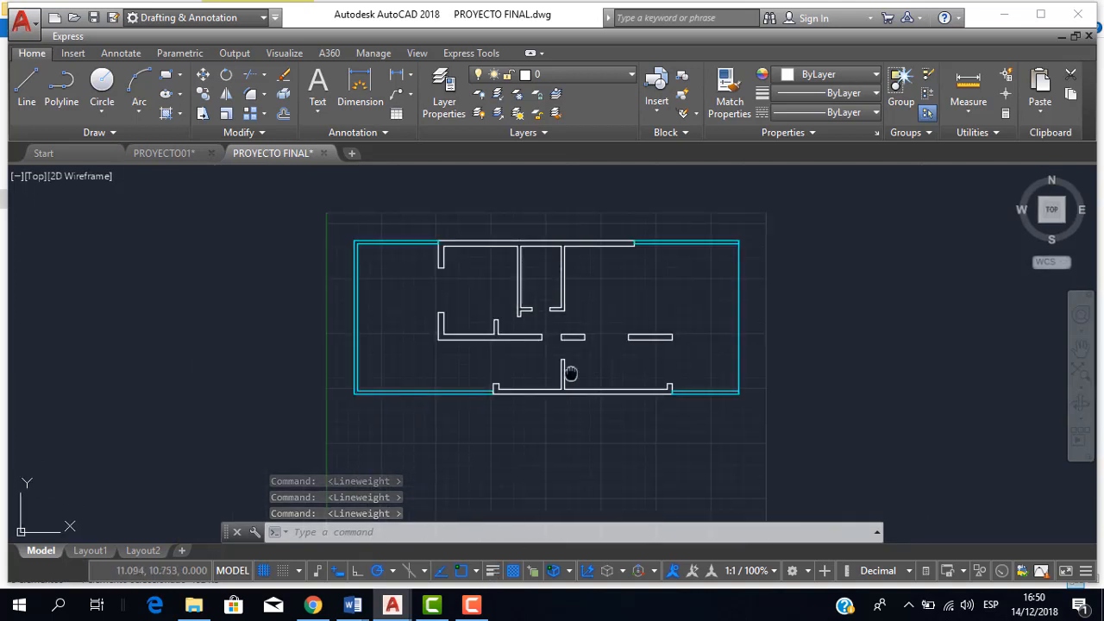
pyautogui.scroll(2, 578, 366)
pyautogui.scroll(-1, 582, 369)
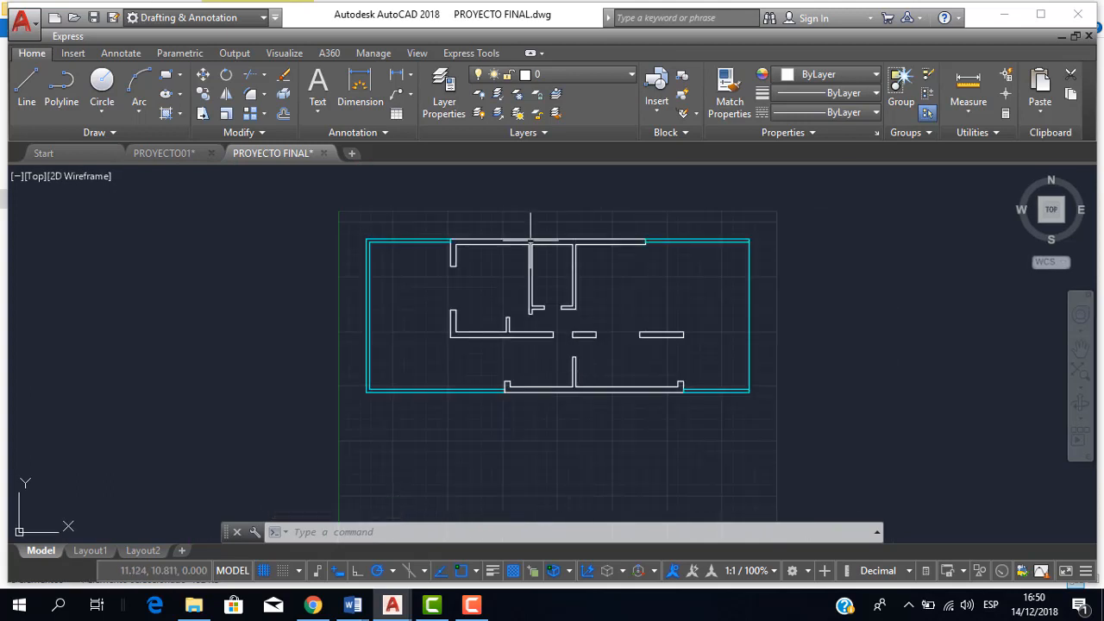
pyautogui.scroll(1, 436, 239)
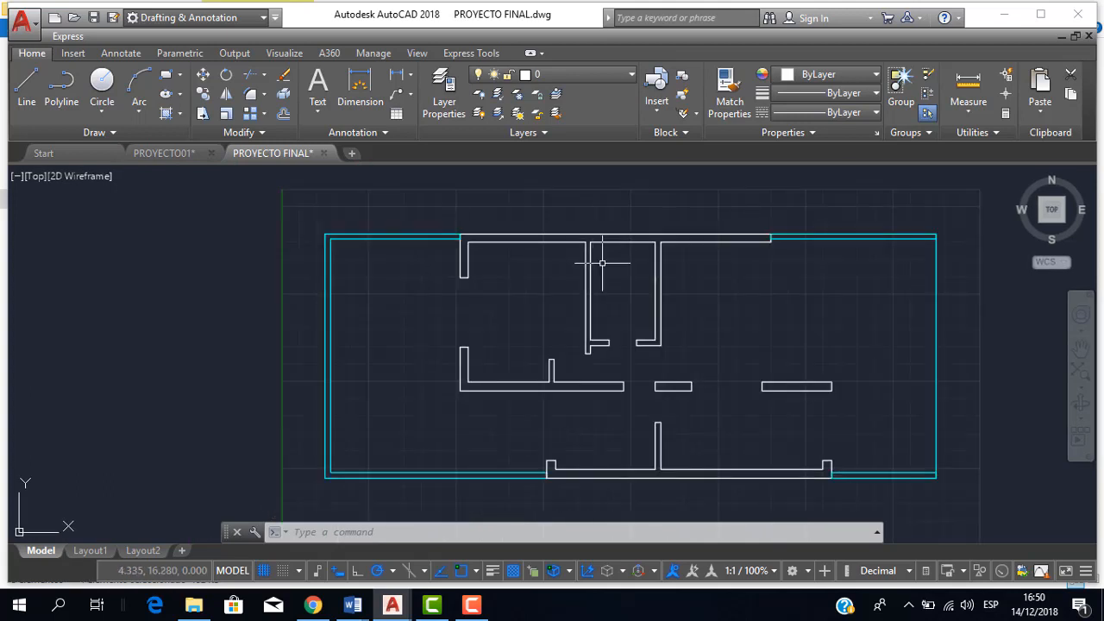
# Compare the walls with their lineweights shown once more, leaving lineweight display off
pyautogui.click(492, 570)
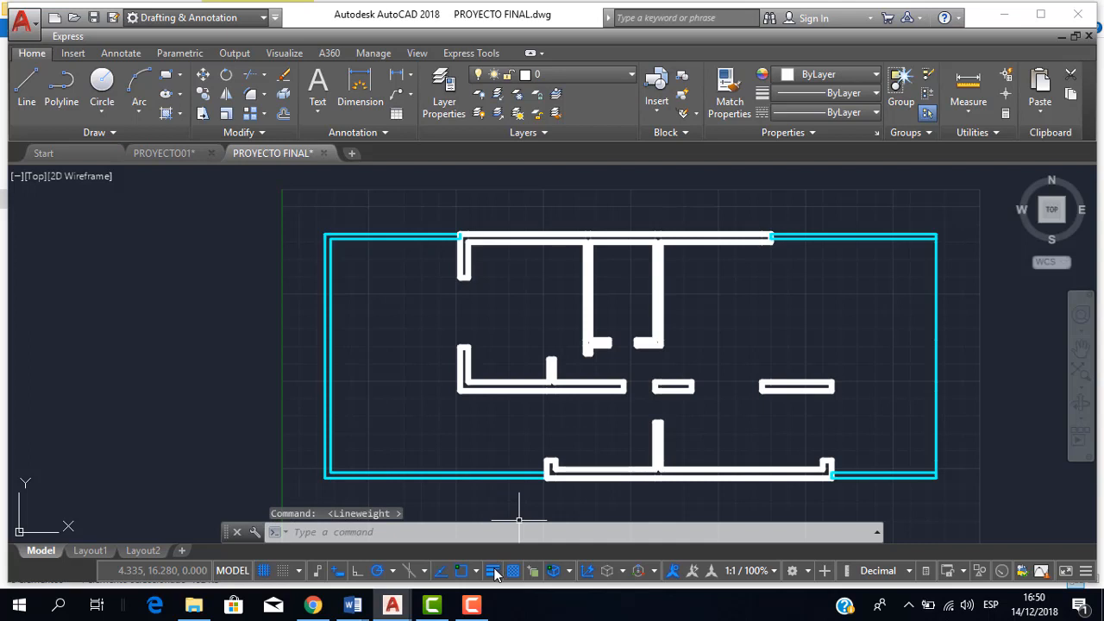
pyautogui.click(492, 570)
pyautogui.moveTo(581, 419); pyautogui.dragTo(565, 402, button='middle')
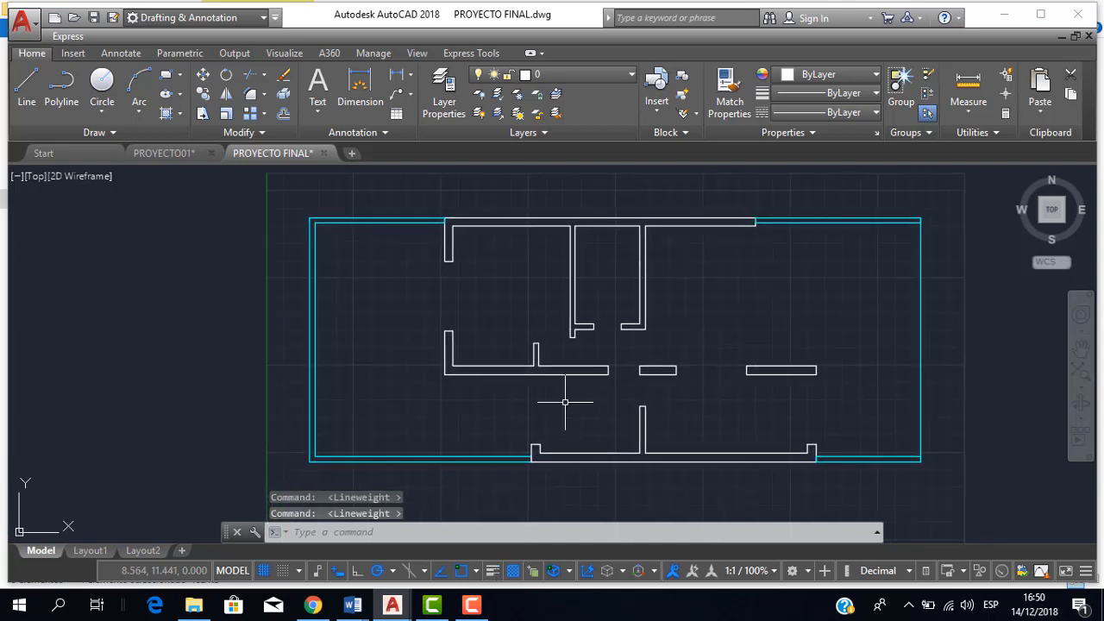
# Switch to the PROYECTO01 drawing and bring its complete wall plan into view
pyautogui.click(181, 161)
pyautogui.scroll(2, 574, 267)
pyautogui.scroll(-3, 574, 265)
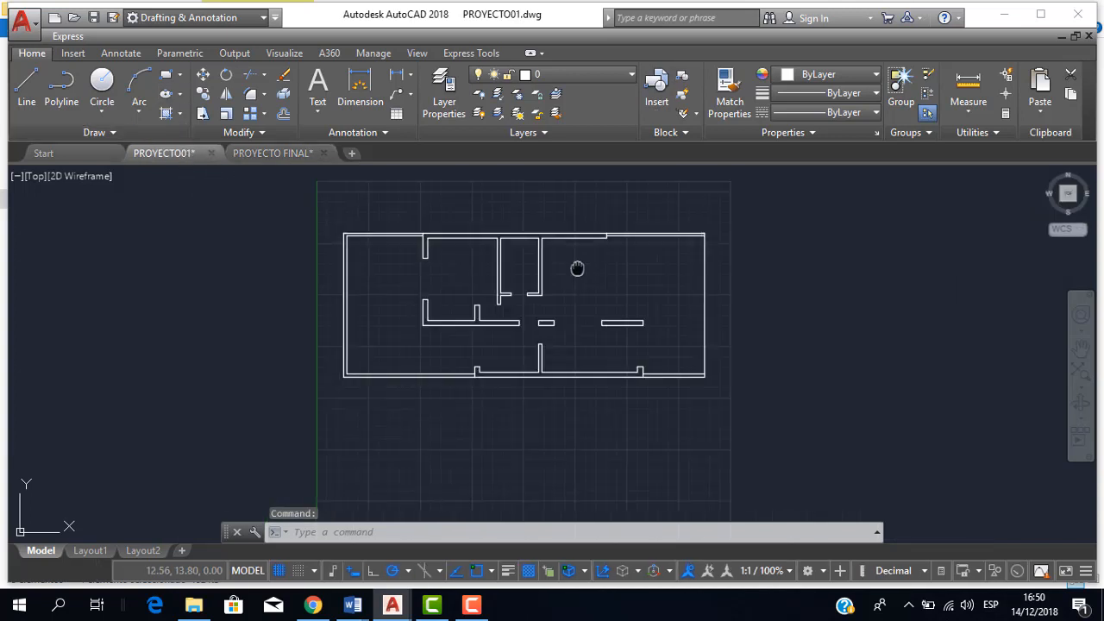
pyautogui.scroll(1, 545, 207)
pyautogui.scroll(-1, 586, 222)
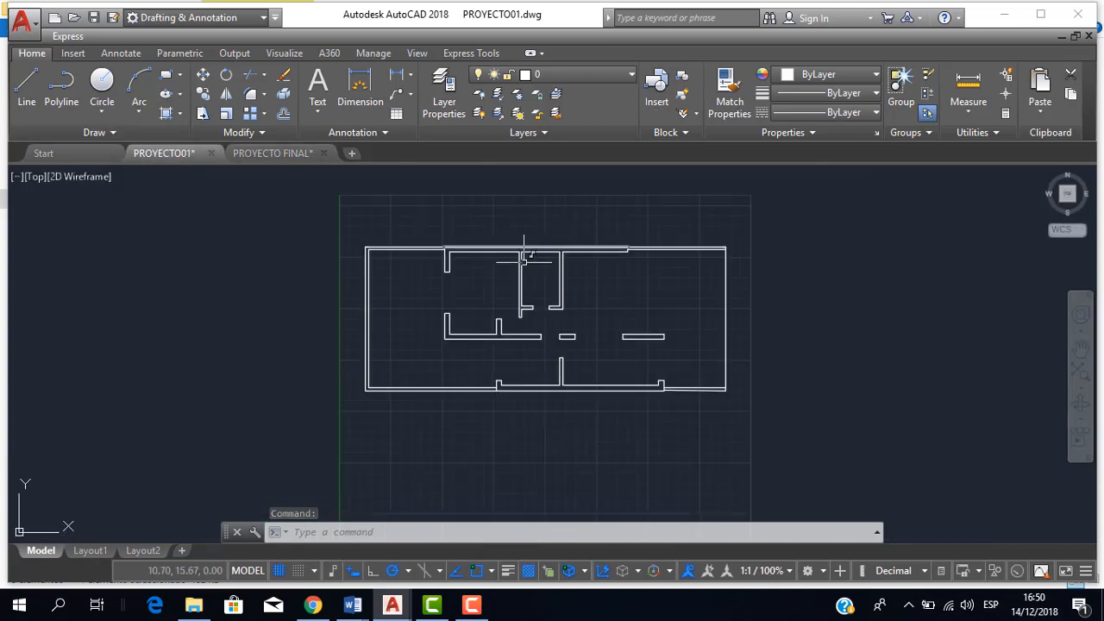
pyautogui.scroll(1, 523, 261)
pyautogui.scroll(-1, 523, 261)
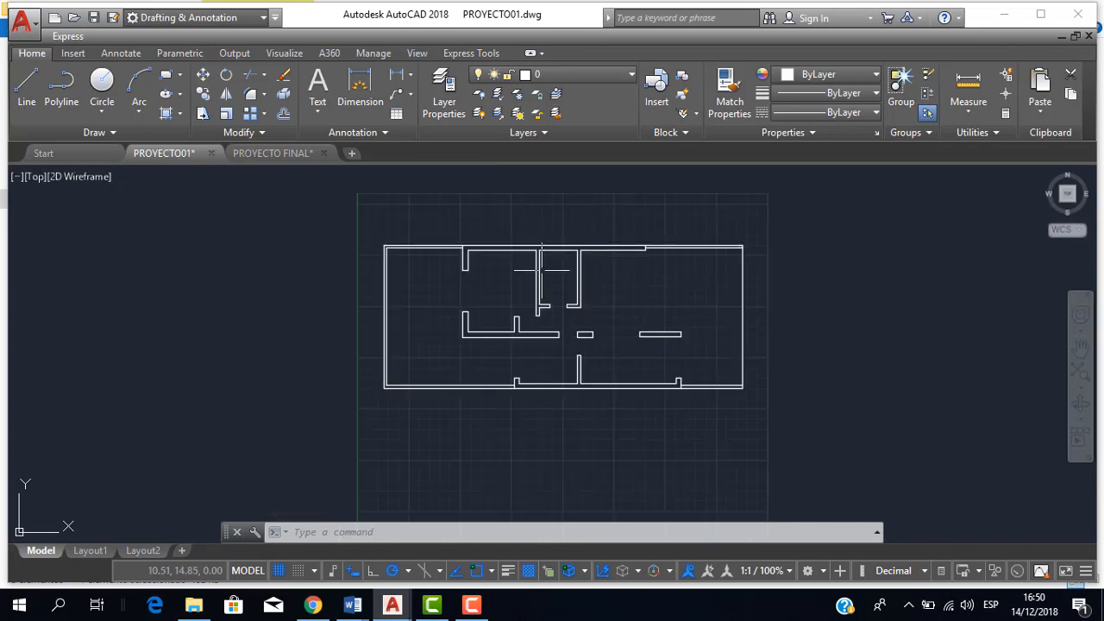
pyautogui.scroll(1, 559, 269)
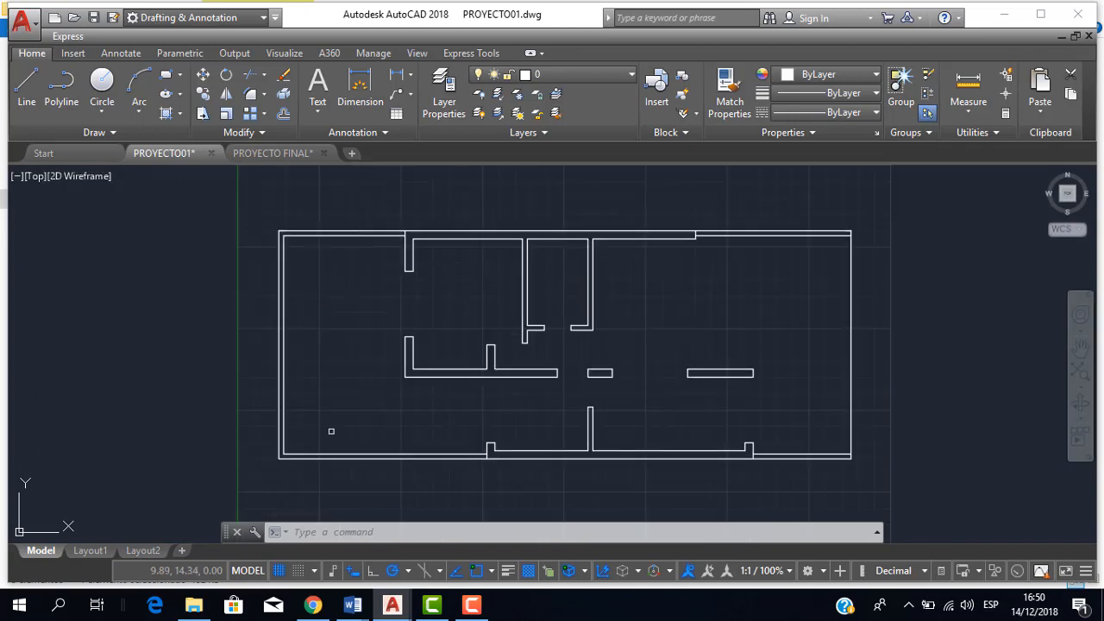
pyautogui.moveTo(590, 326); pyautogui.dragTo(620, 313, button='middle')
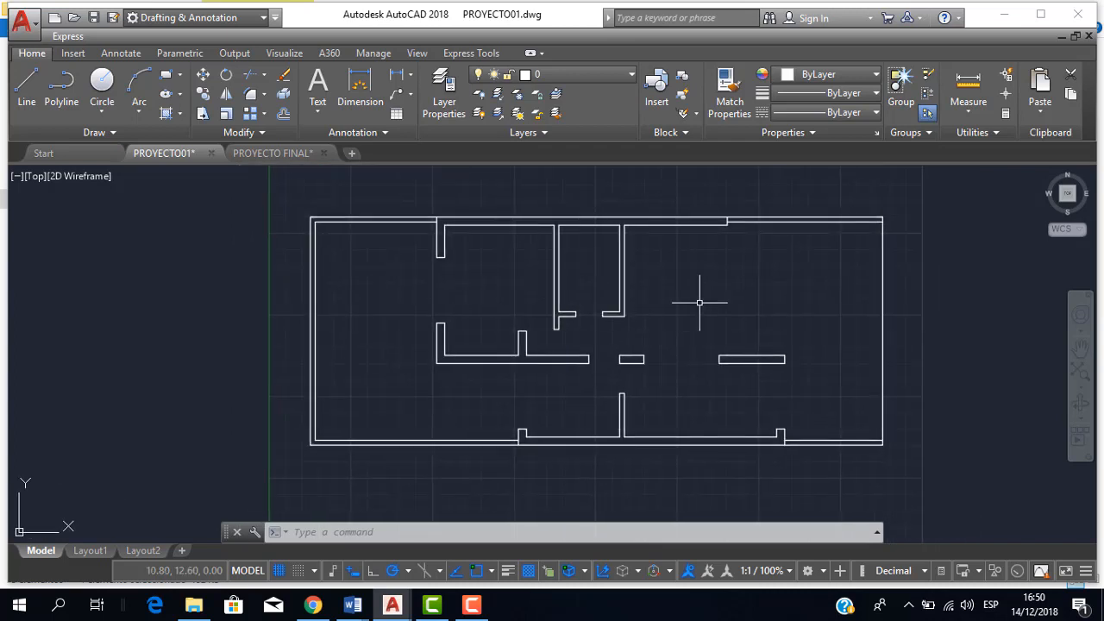